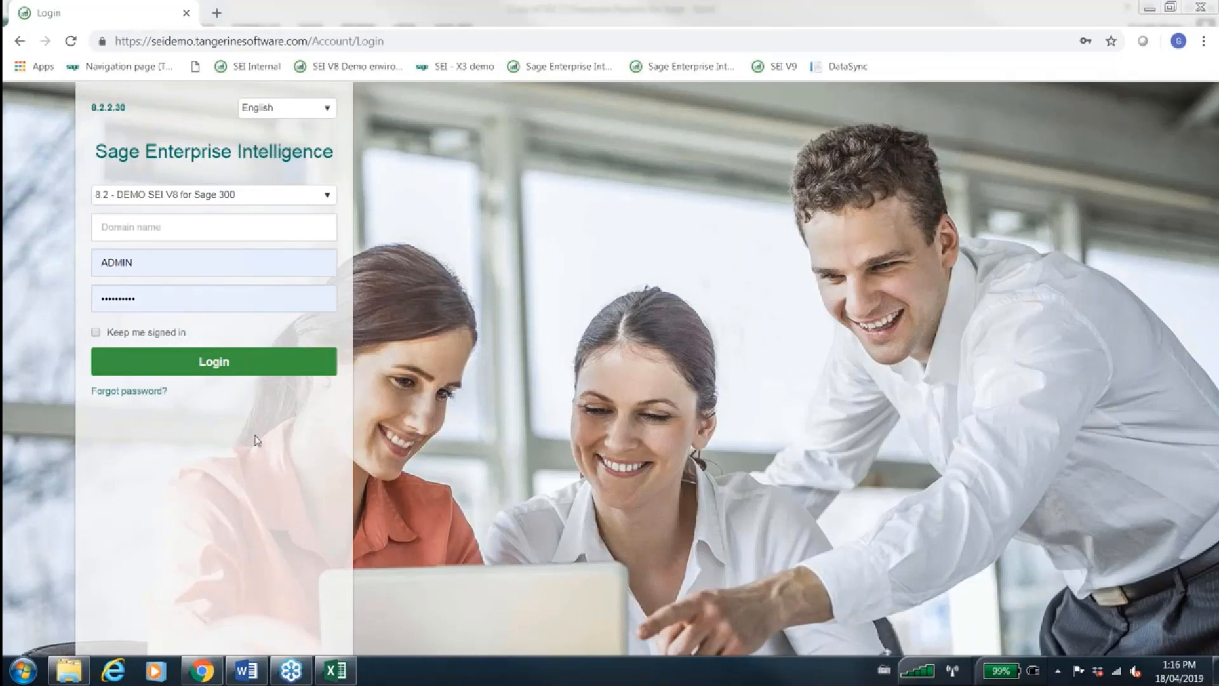
Log in to the 8.2 - DEMO SEI V8 for Sage 300 environment with the prefilled credentials
left_click(329, 113)
left_click(330, 113)
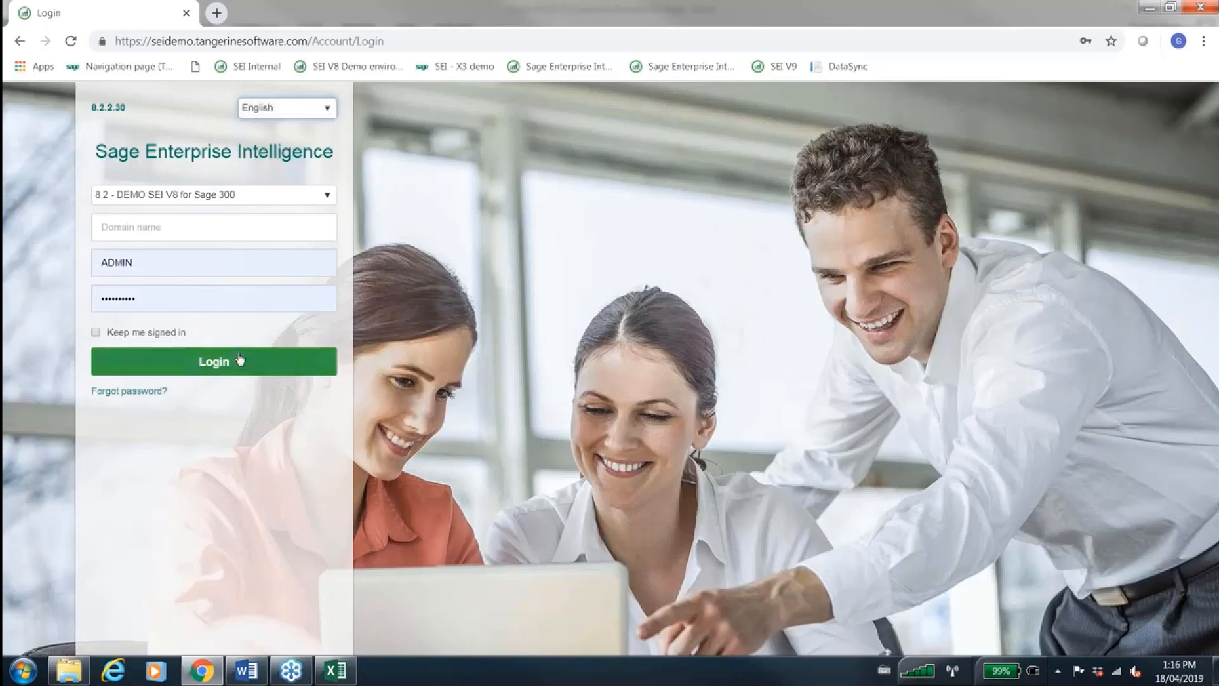
left_click(218, 366)
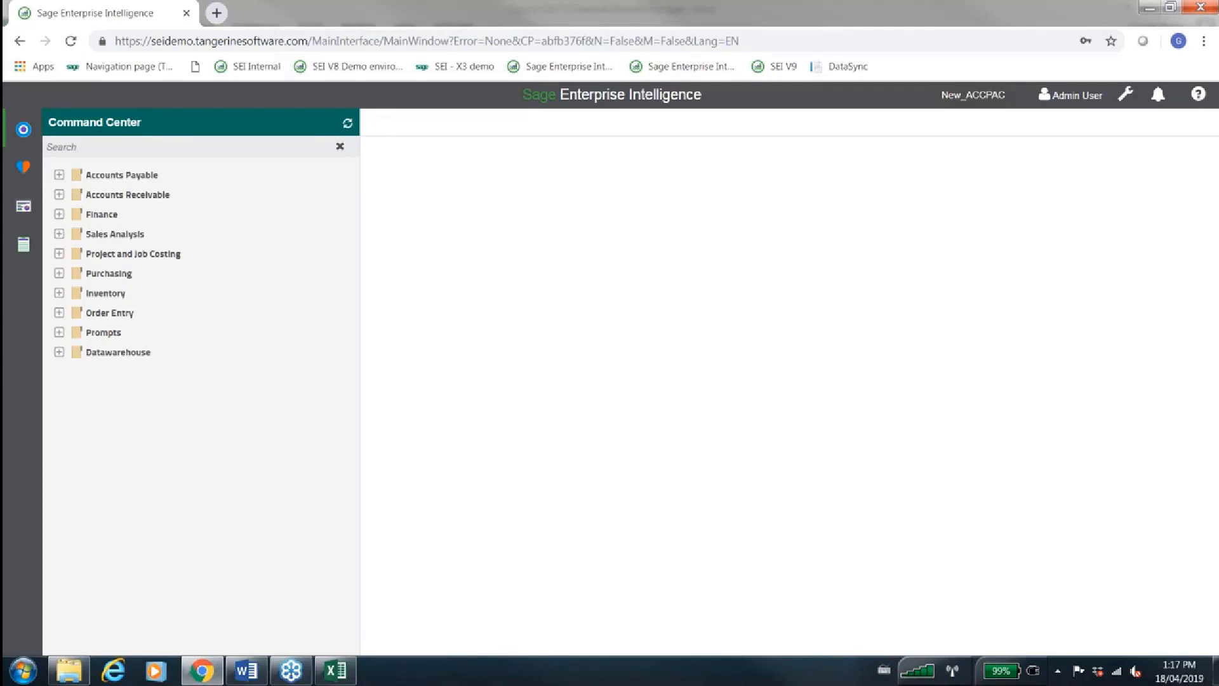
Expand the Accounts Payable, Accounts Receivable and Datawarehouse folders in the Command Center to examine their data models
left_click(55, 180)
left_click(56, 180)
left_click(56, 180)
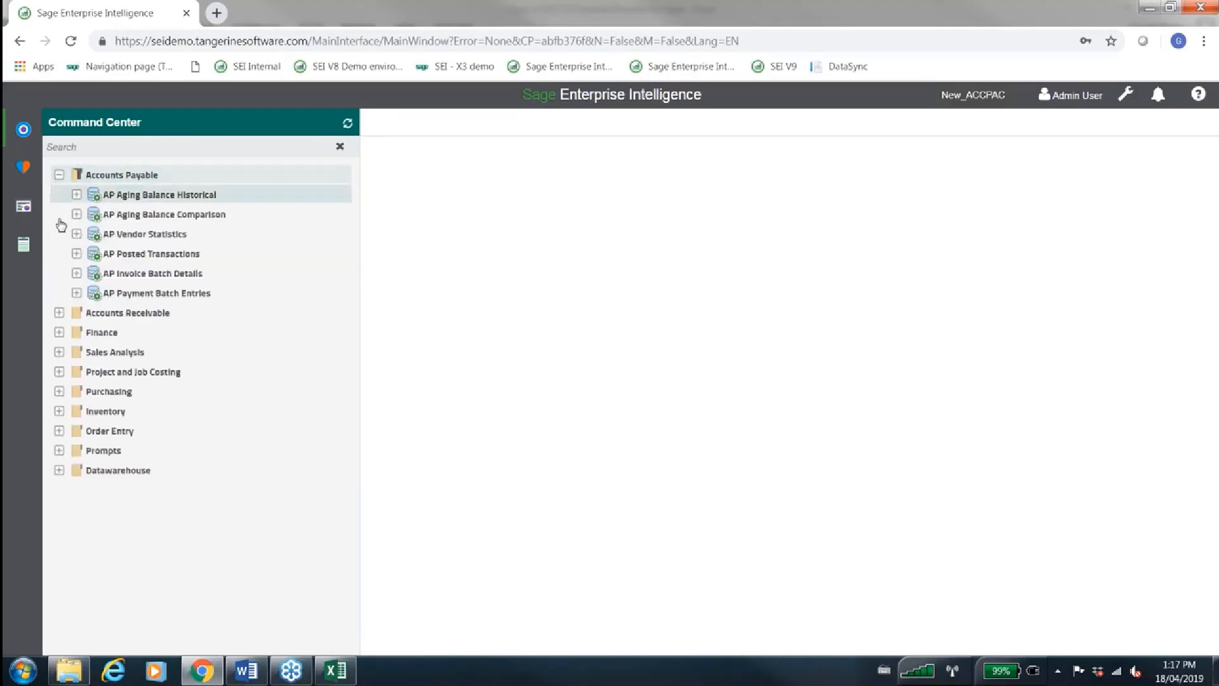
left_click(59, 314)
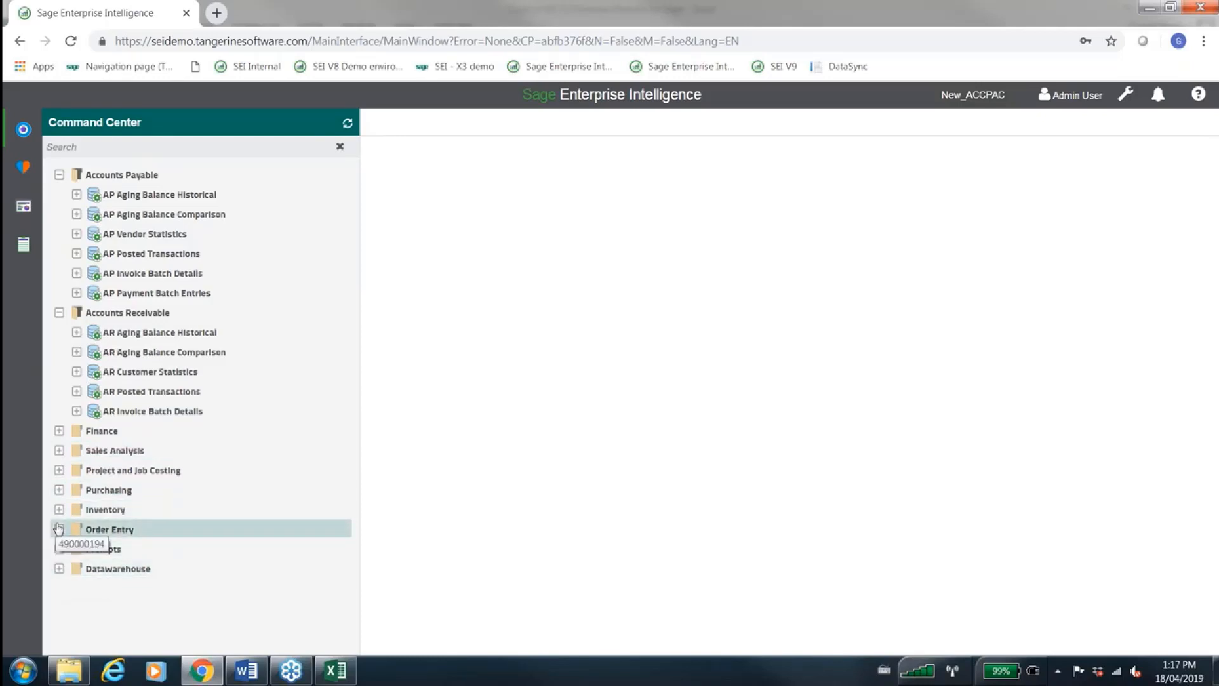
left_click(59, 568)
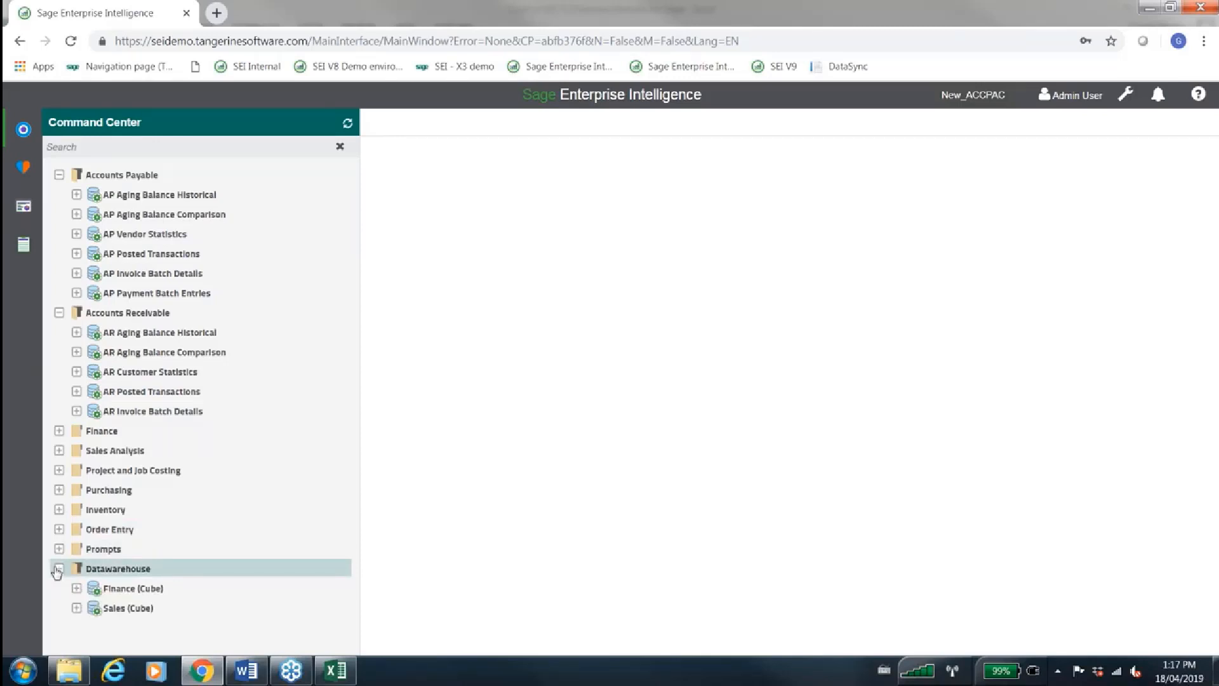
Log out and log back in to the 8.2 - DEMO SEI V8 for Sage X3_EMV11_PLUS environment
left_click(1044, 96)
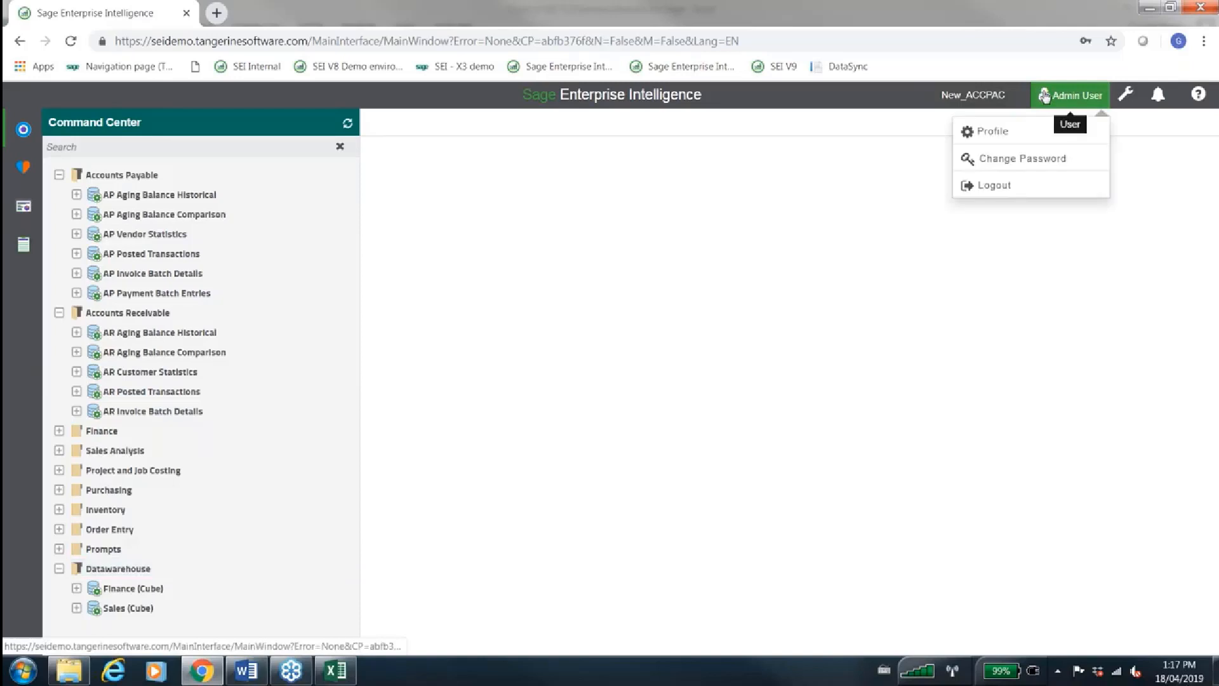
left_click(992, 185)
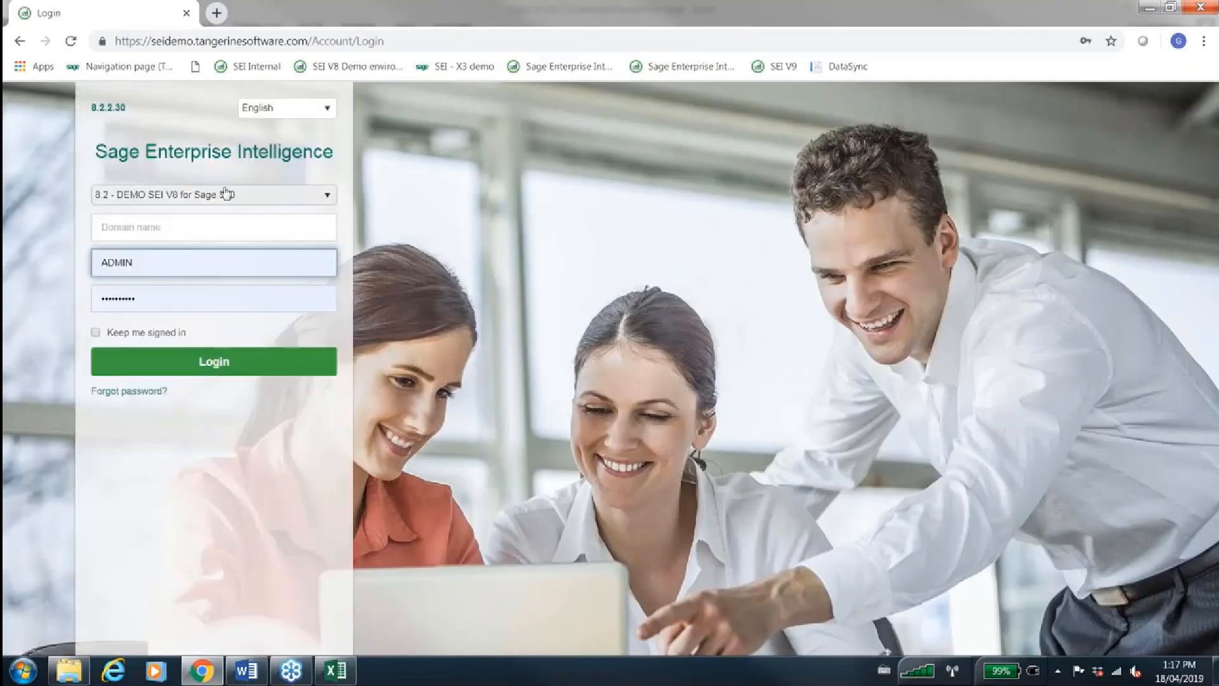
left_click(226, 196)
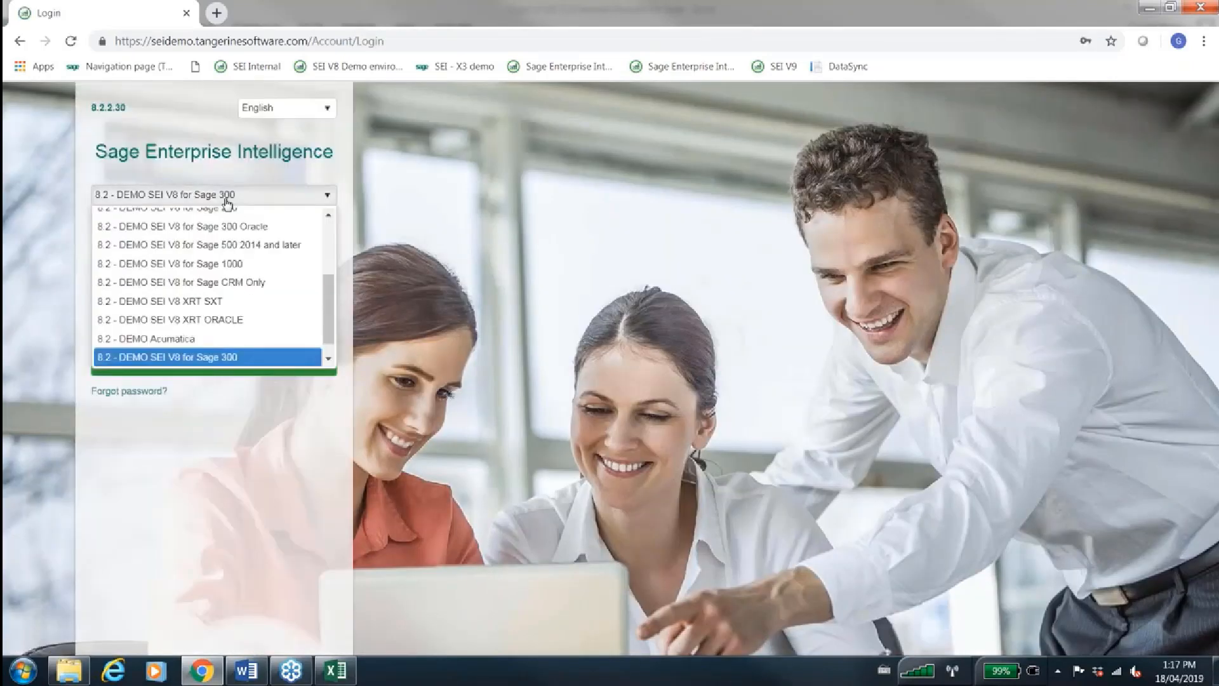
scroll(235, 244, "up", 3)
left_click(239, 235)
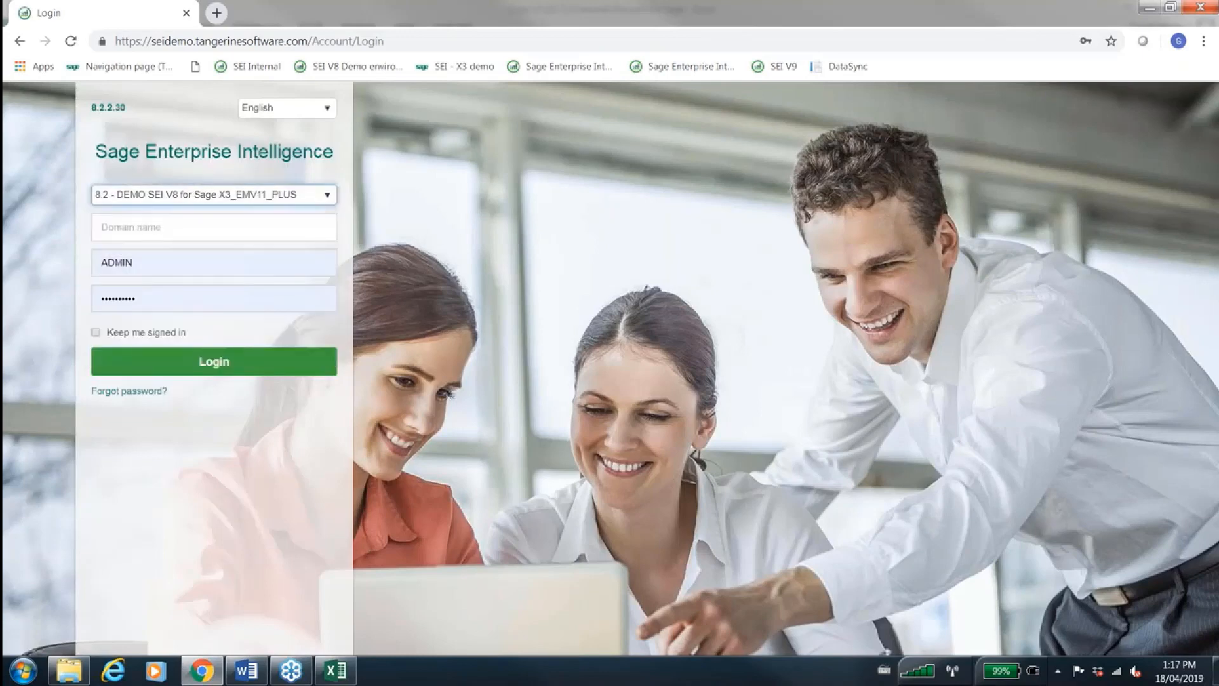
left_click(223, 362)
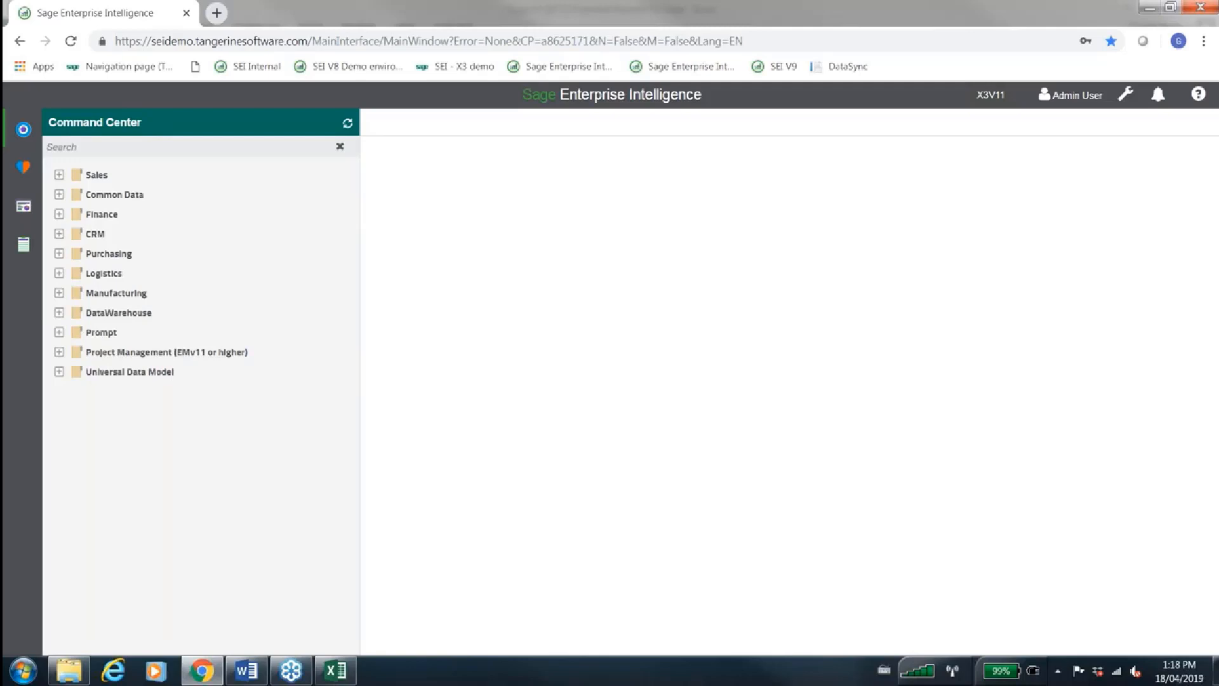
Open the Sales Manager - Bootstrap Theme dashboard from the Sales dashboards folder and collapse the navigation tree to widen it
left_click(28, 214)
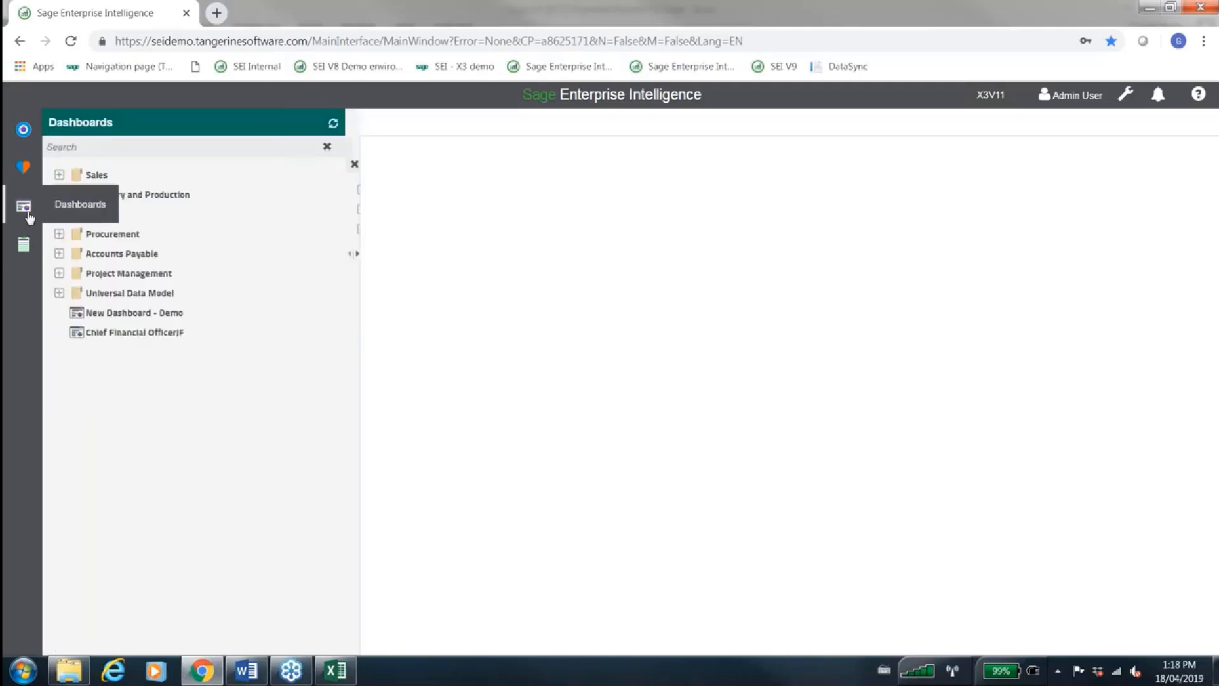
left_click(59, 176)
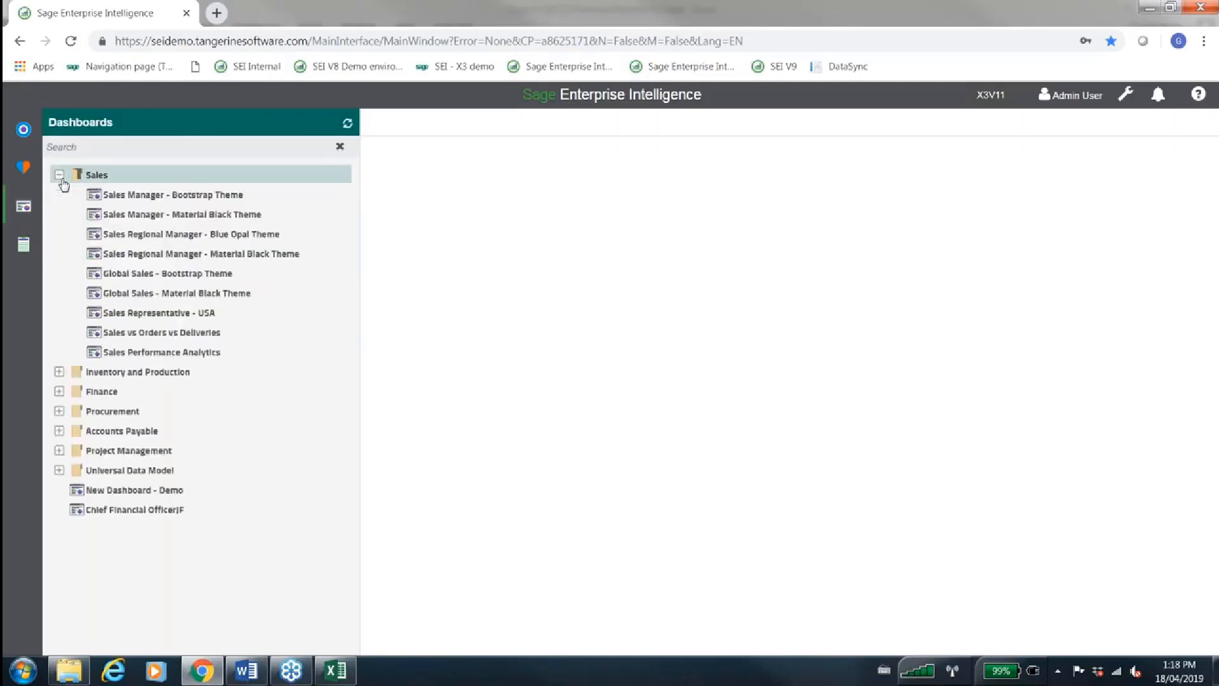
left_click(163, 195)
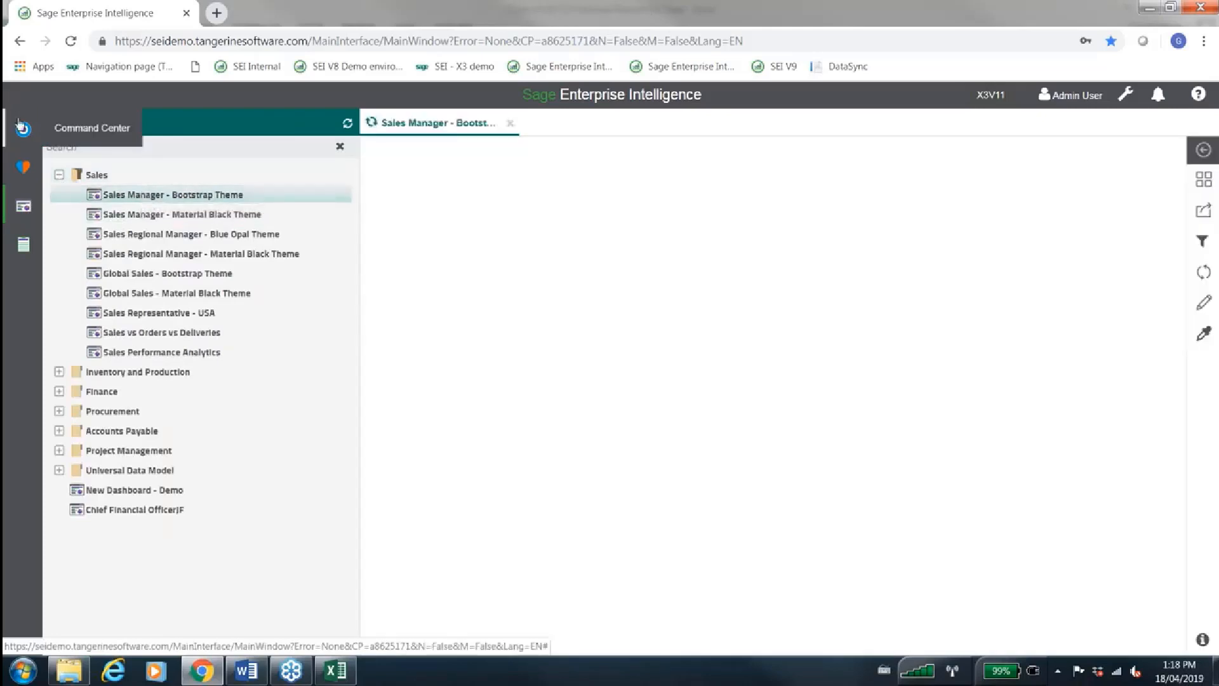
left_click(23, 128)
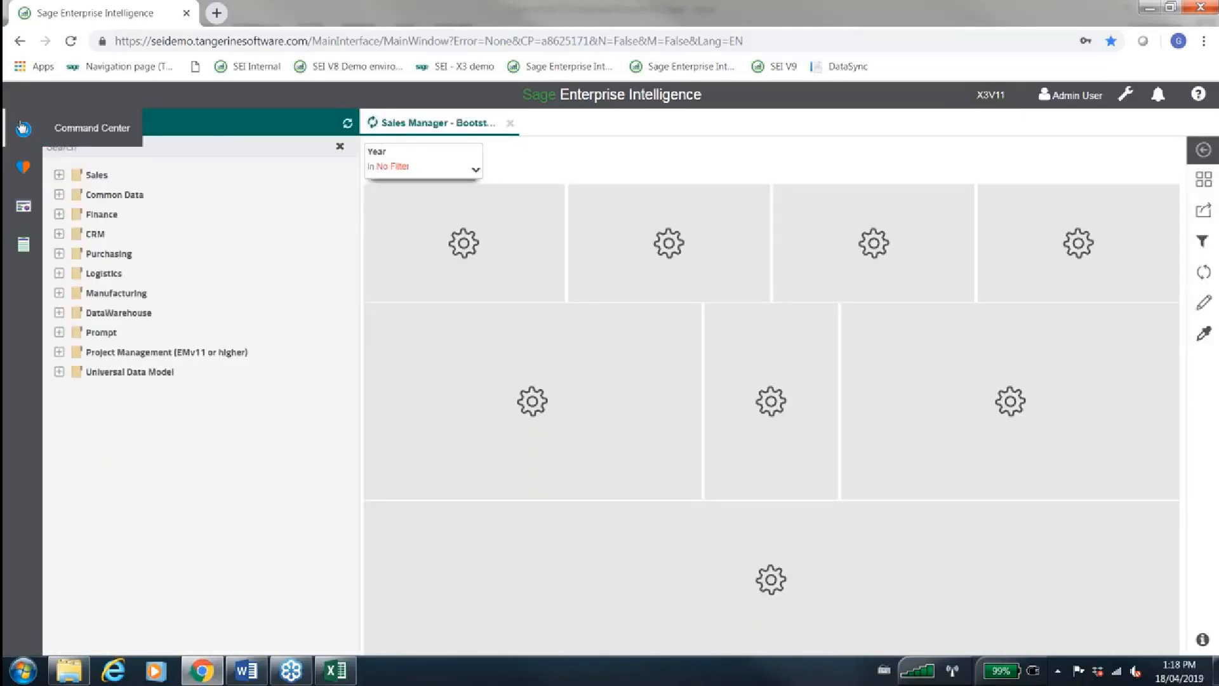
left_click(22, 128)
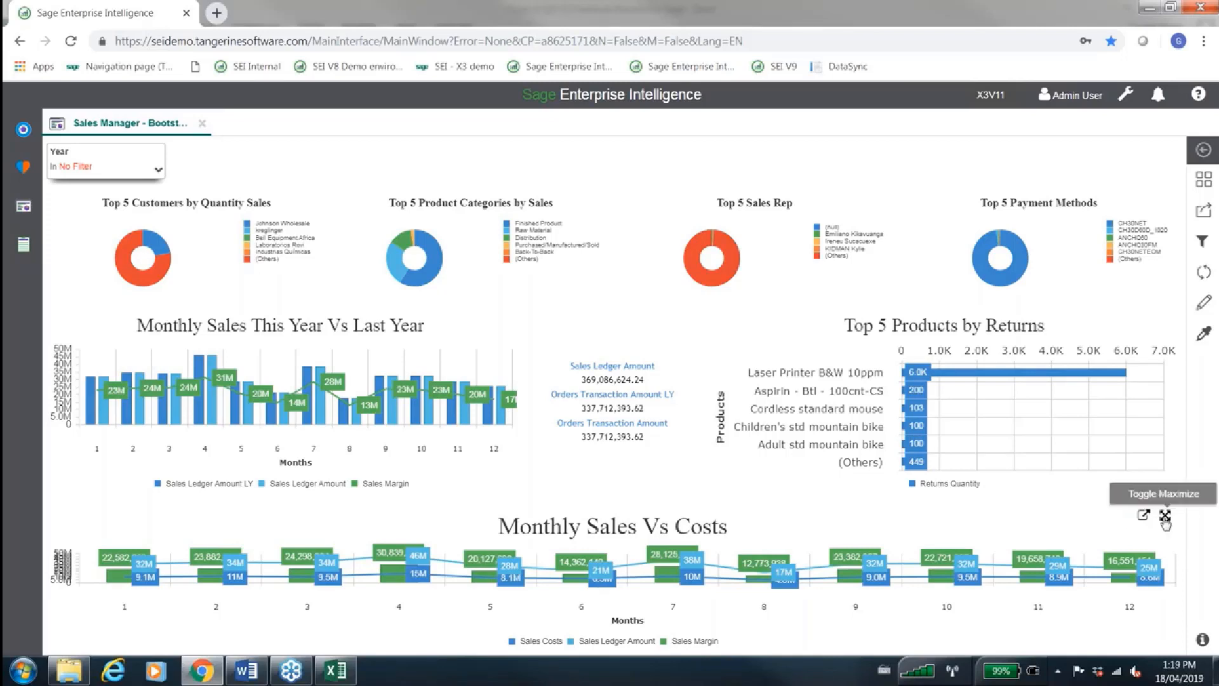
Maximize the Monthly Sales Vs Costs chart to inspect it, and restore the full dashboard layout
left_click(1165, 515)
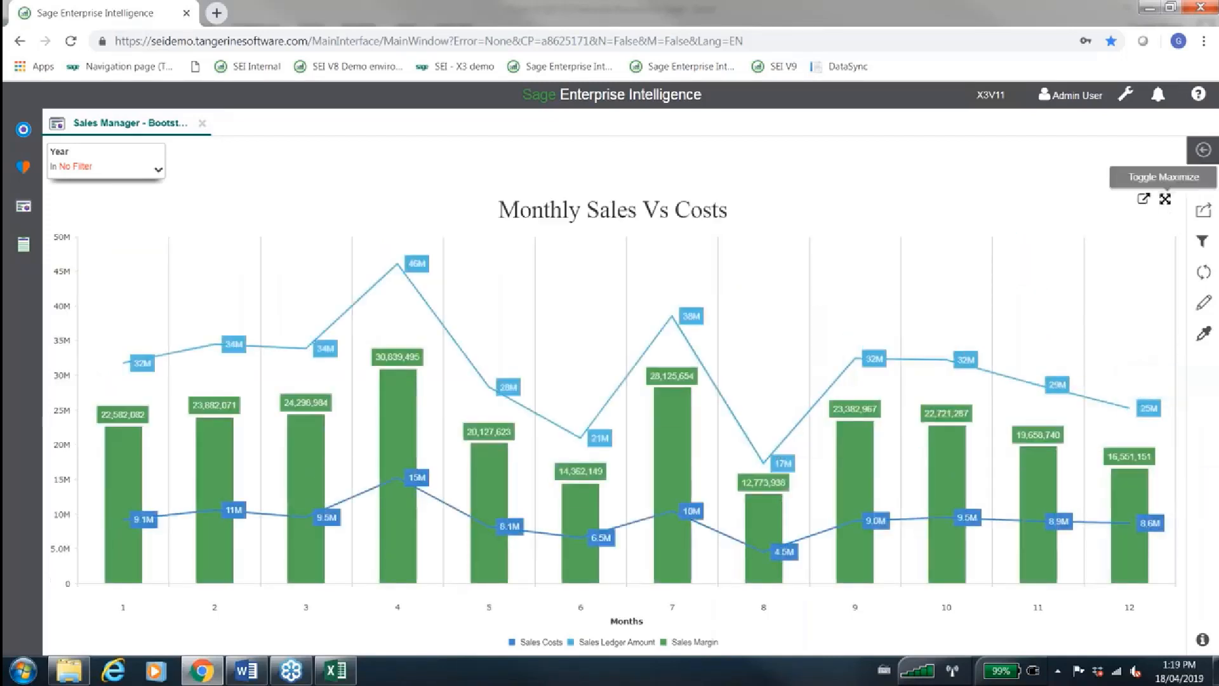
left_click(1165, 199)
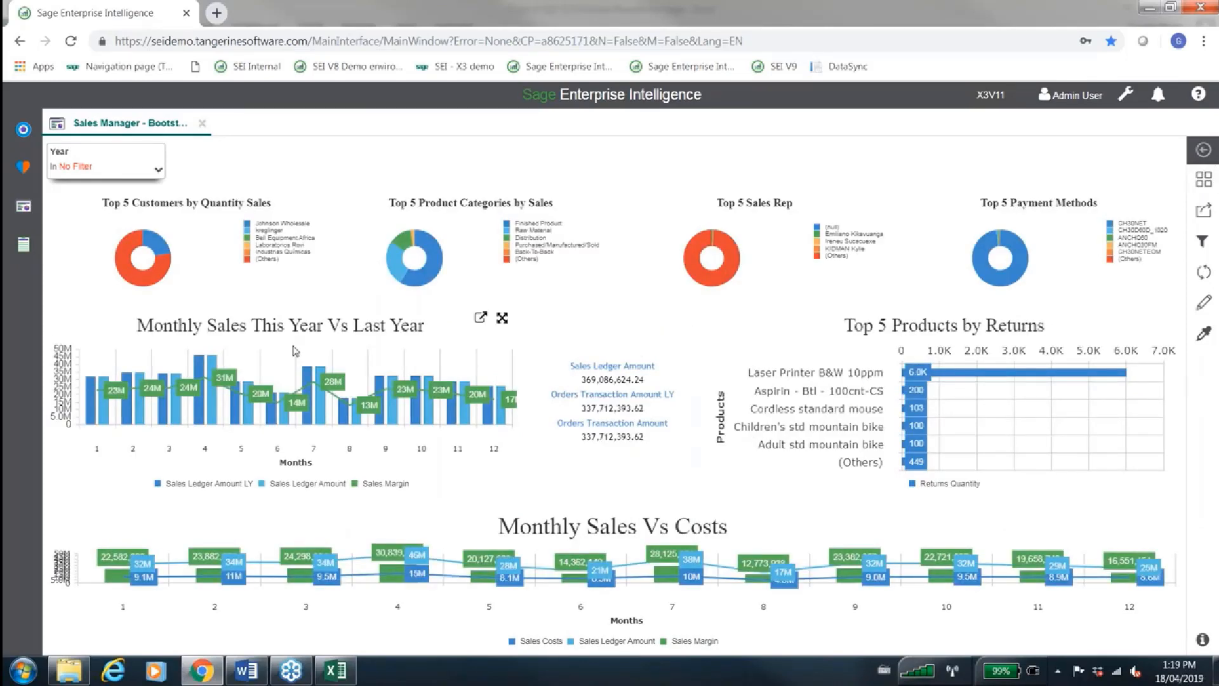
Filter the dashboard by the Finished Product slice of the Top 5 Product Categories by Sales chart
mouse_move(428, 257)
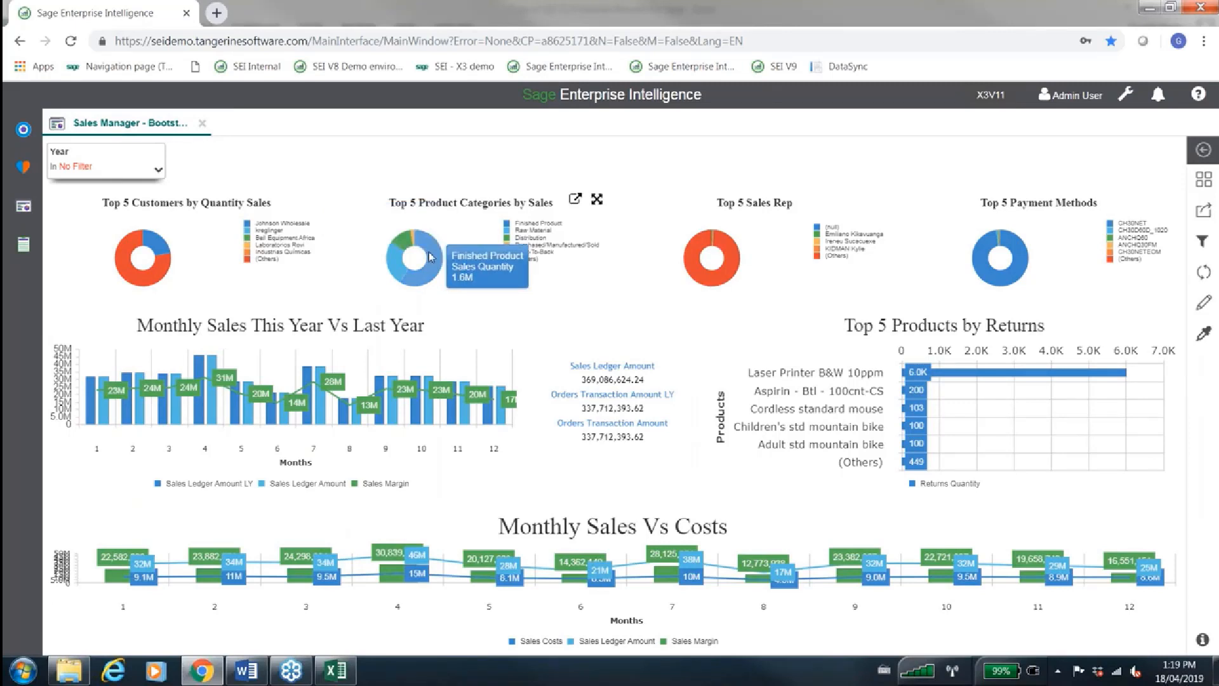
left_click(430, 257)
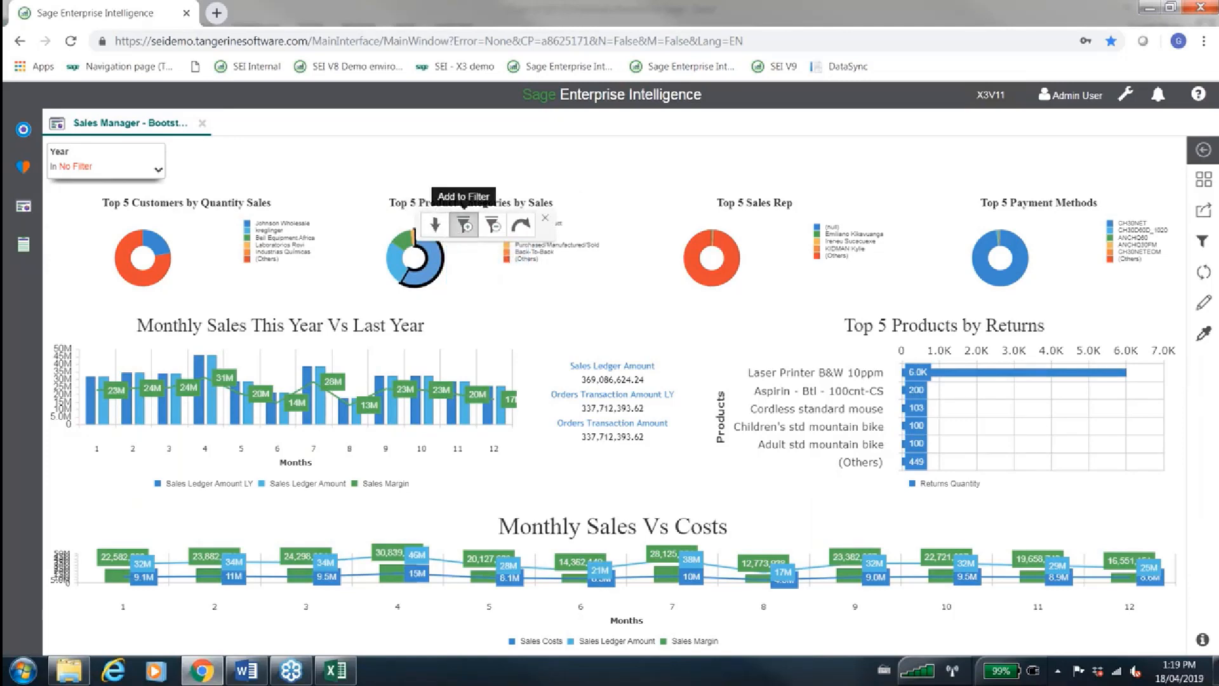
left_click(464, 224)
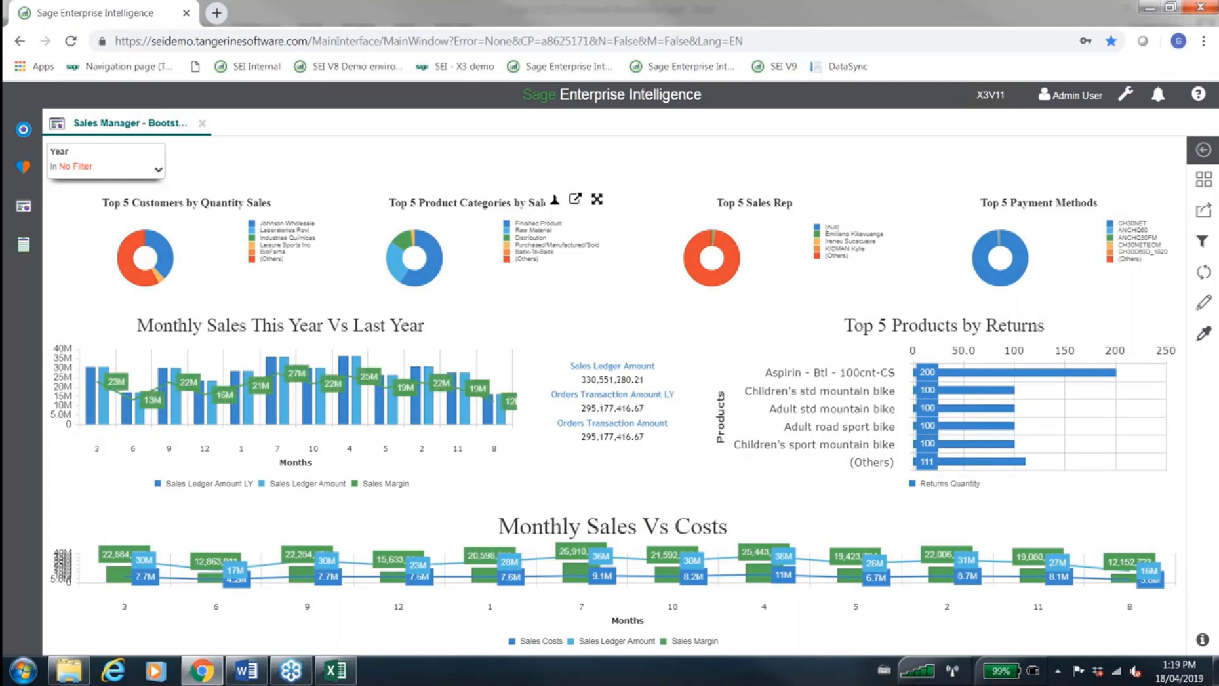
View the years available in the dashboard's Year filter and close the list without choosing one
mouse_move(443, 262)
left_click(143, 173)
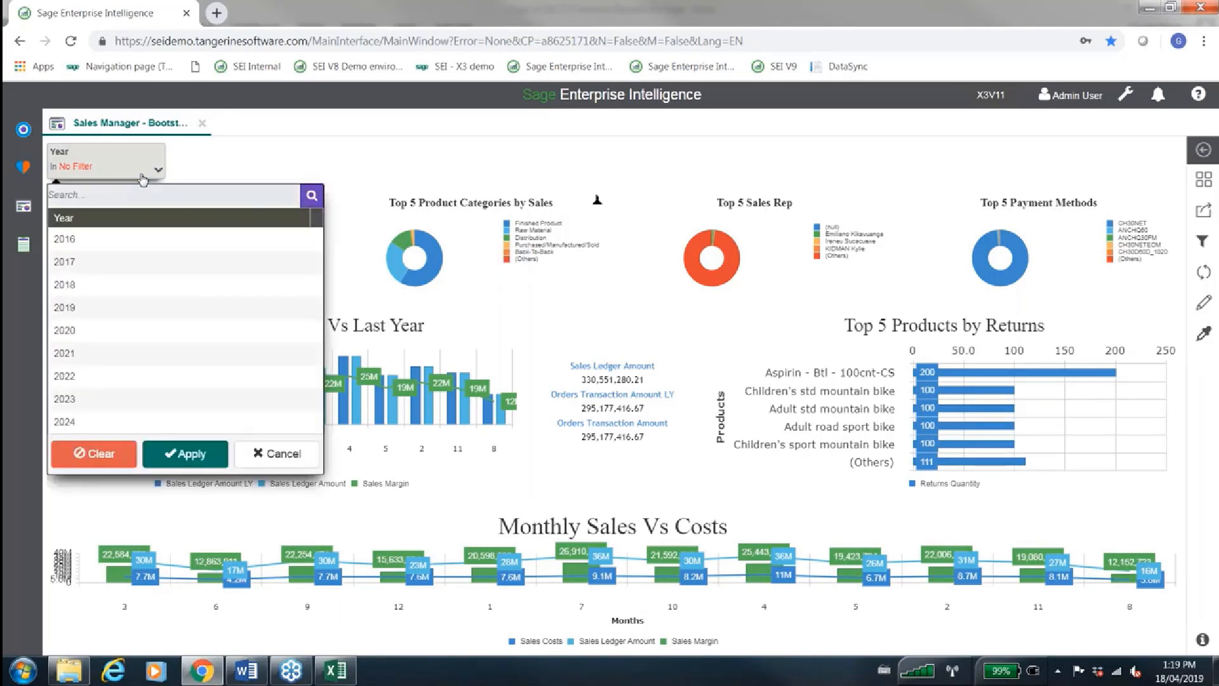
left_click(143, 174)
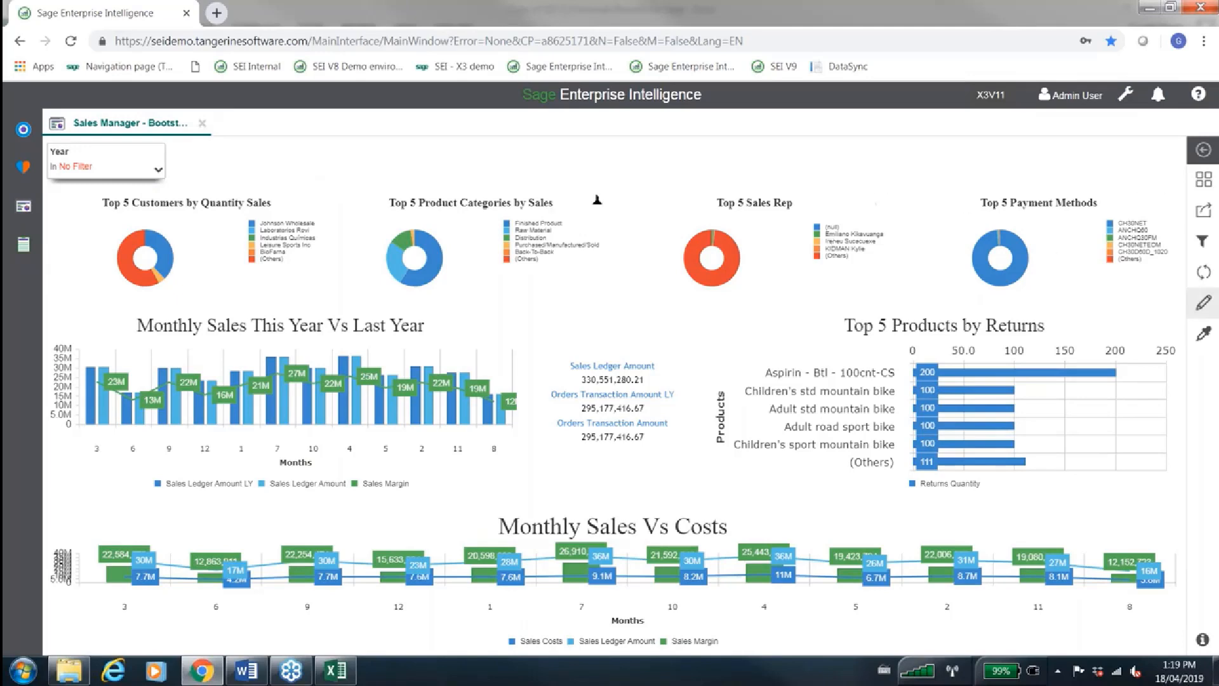
Add Month and Product Categor filters to the dashboard's filtering panel in edit mode and exit edit mode
left_click(1203, 312)
left_click(1131, 238)
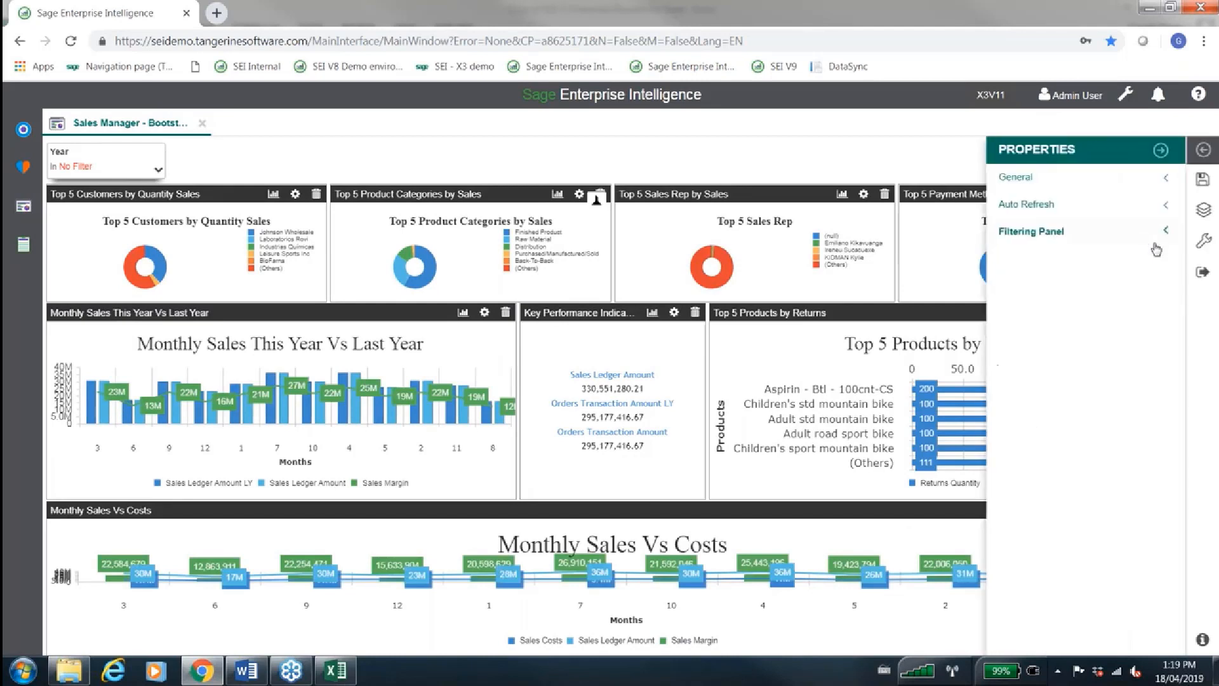
left_click(1133, 245)
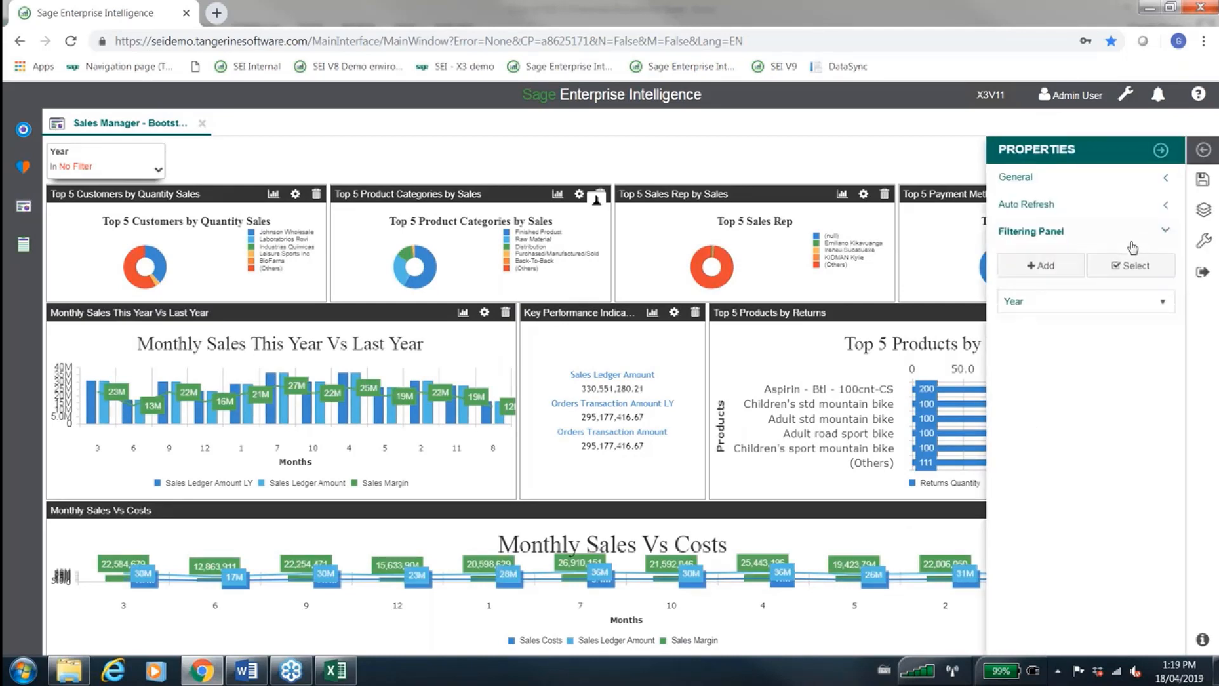
left_click(1074, 274)
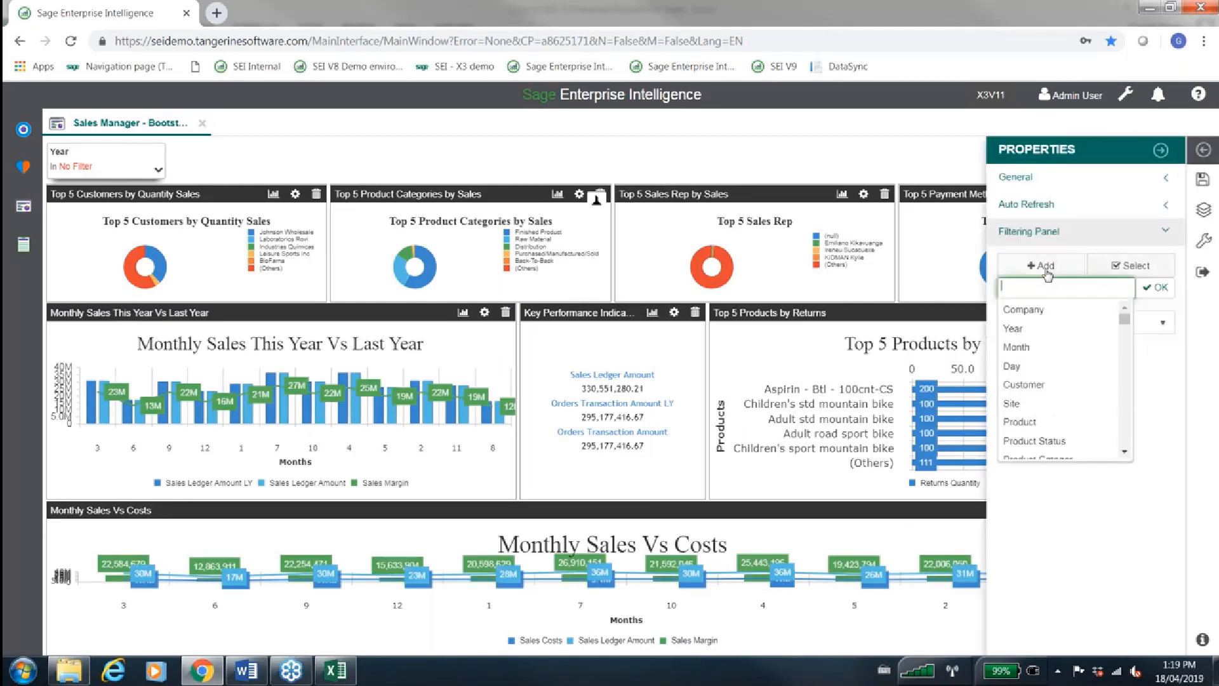
left_click(1042, 353)
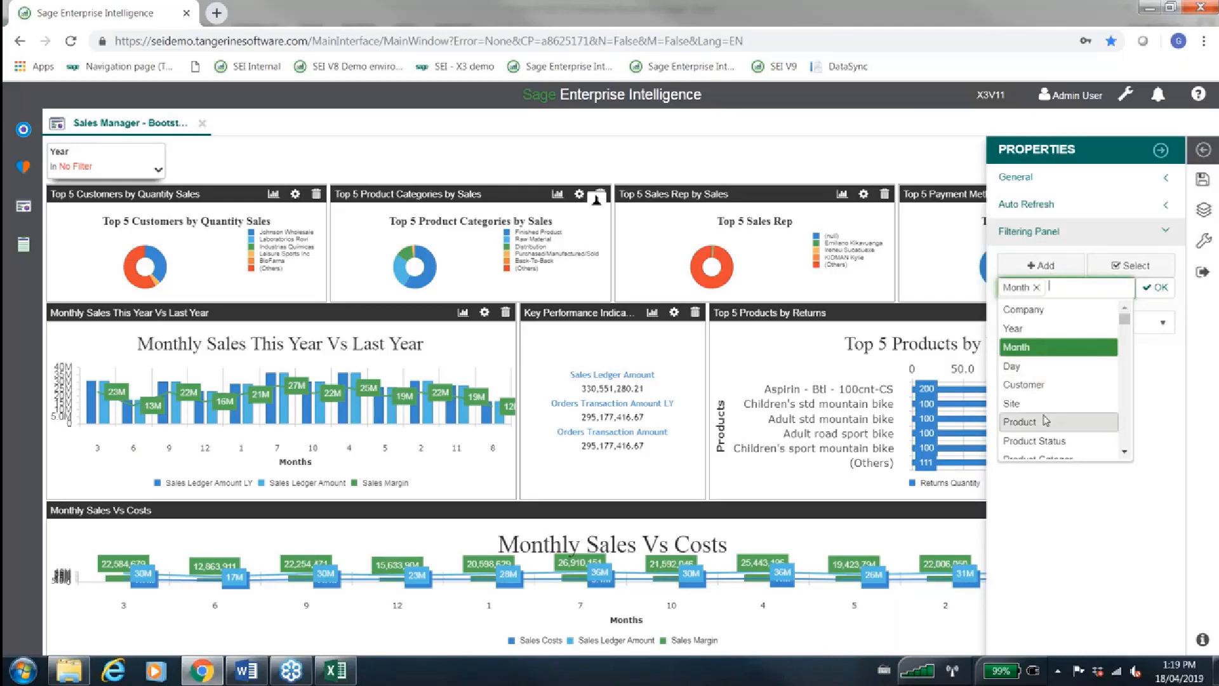
scroll(1045, 420, "down", 3)
left_click(1063, 365)
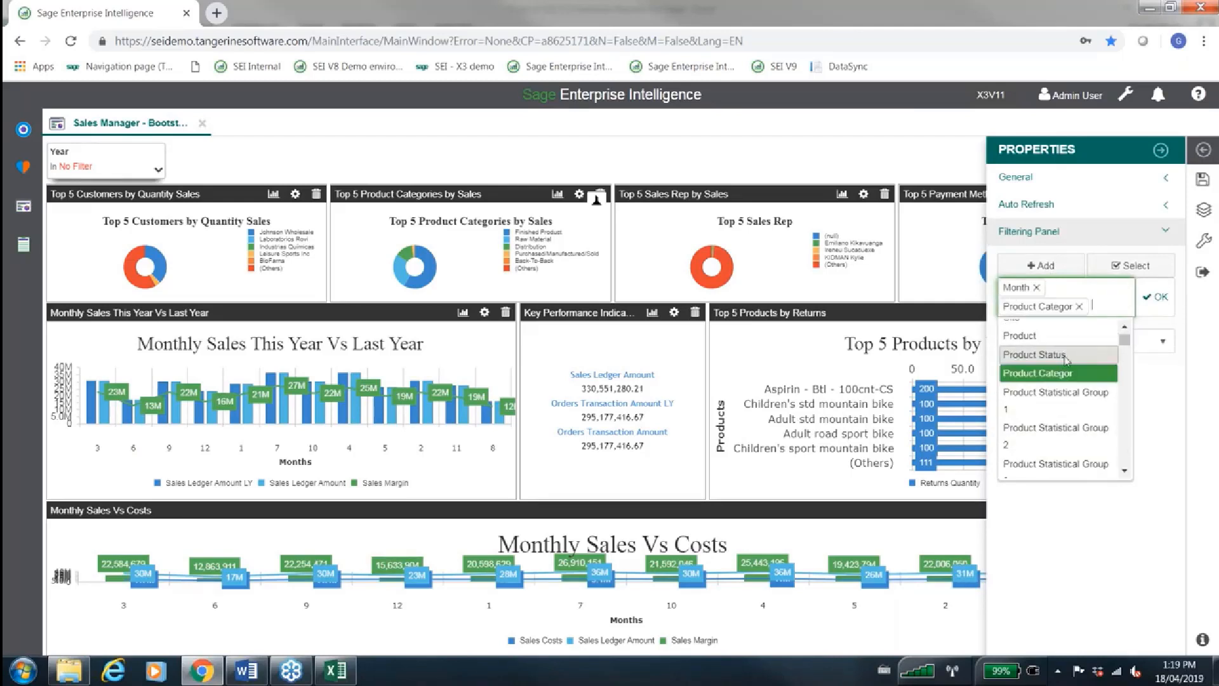
left_click(1155, 297)
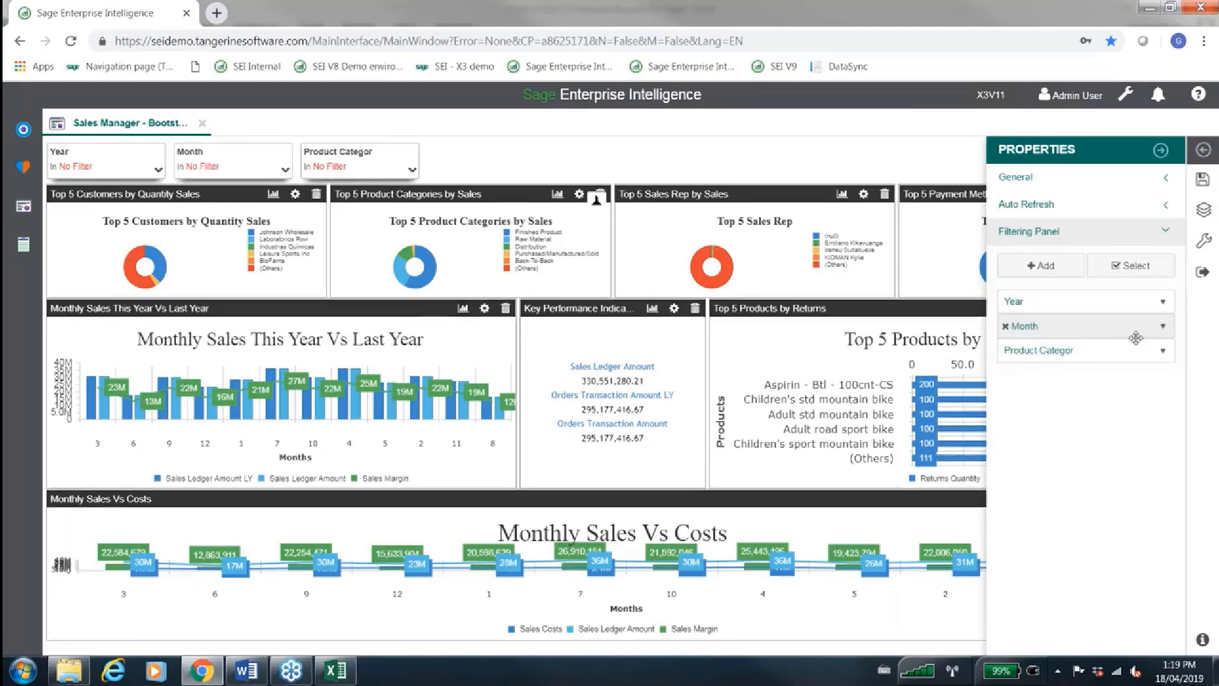
left_click(1161, 149)
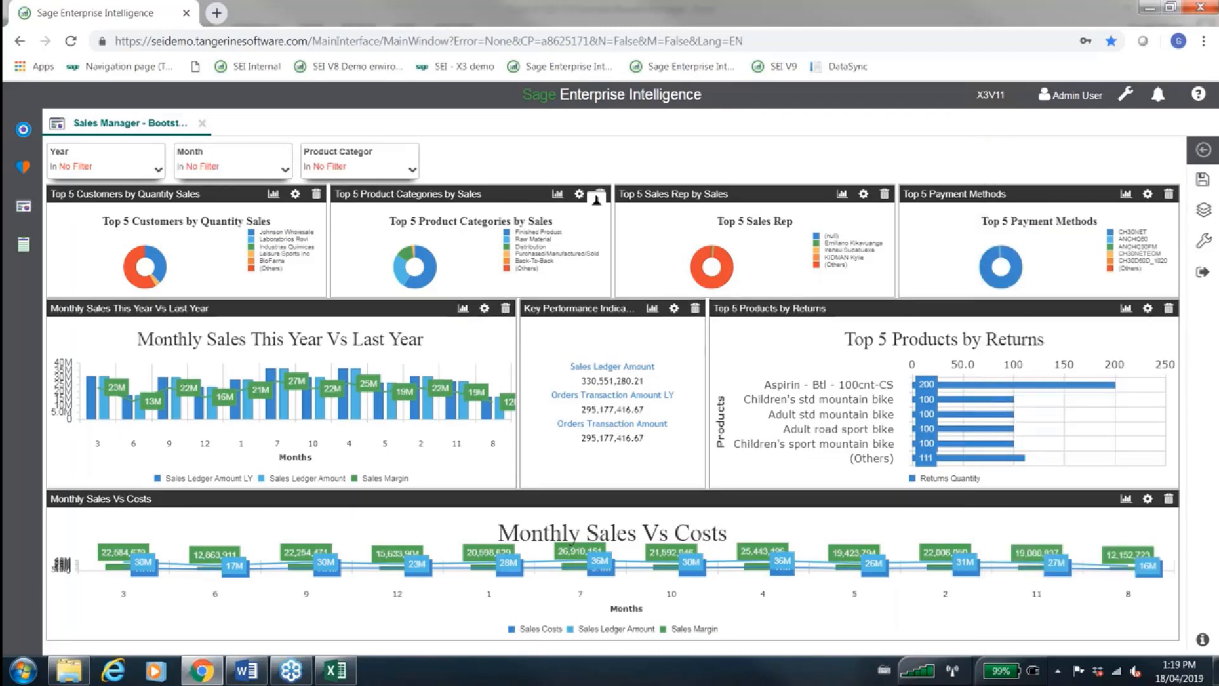
left_click(1213, 270)
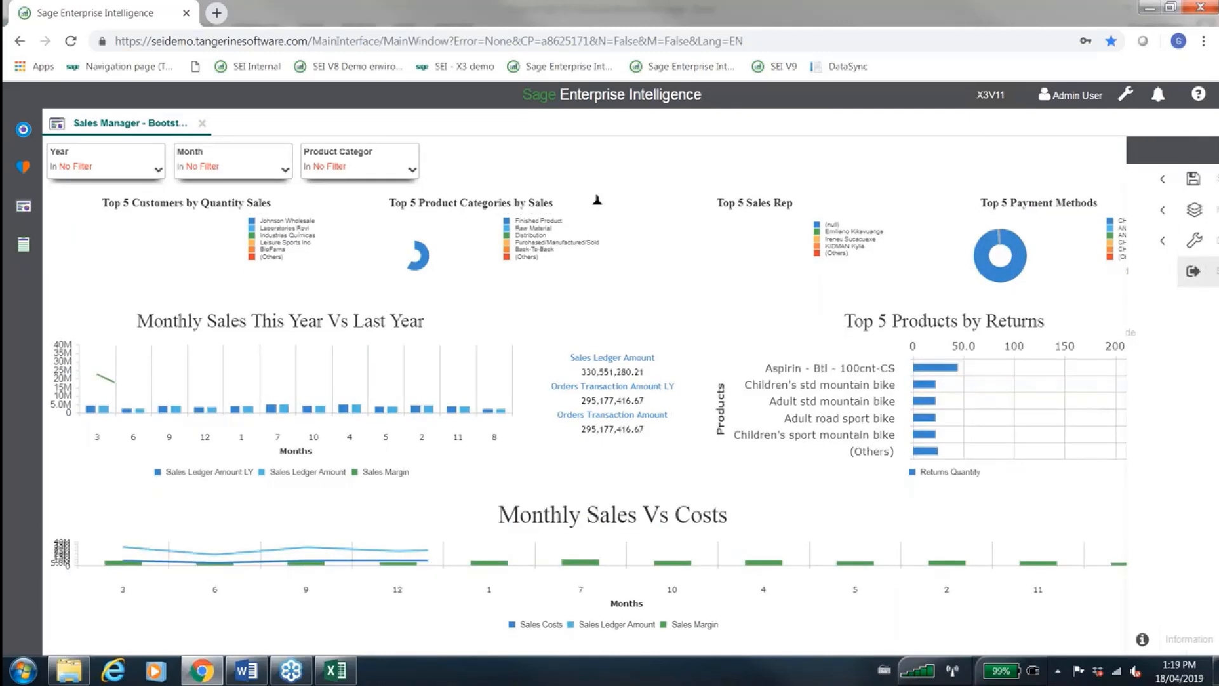
View the values offered by the Month filter and close its list without applying a filter
left_click(269, 179)
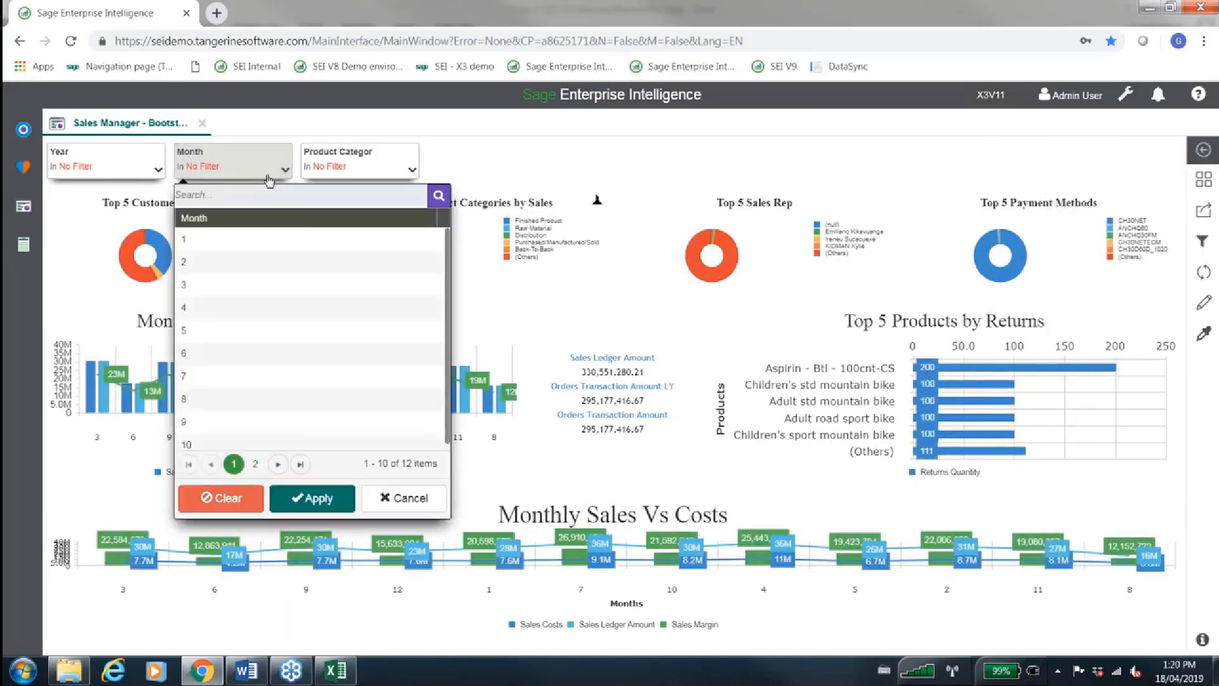
left_click(269, 180)
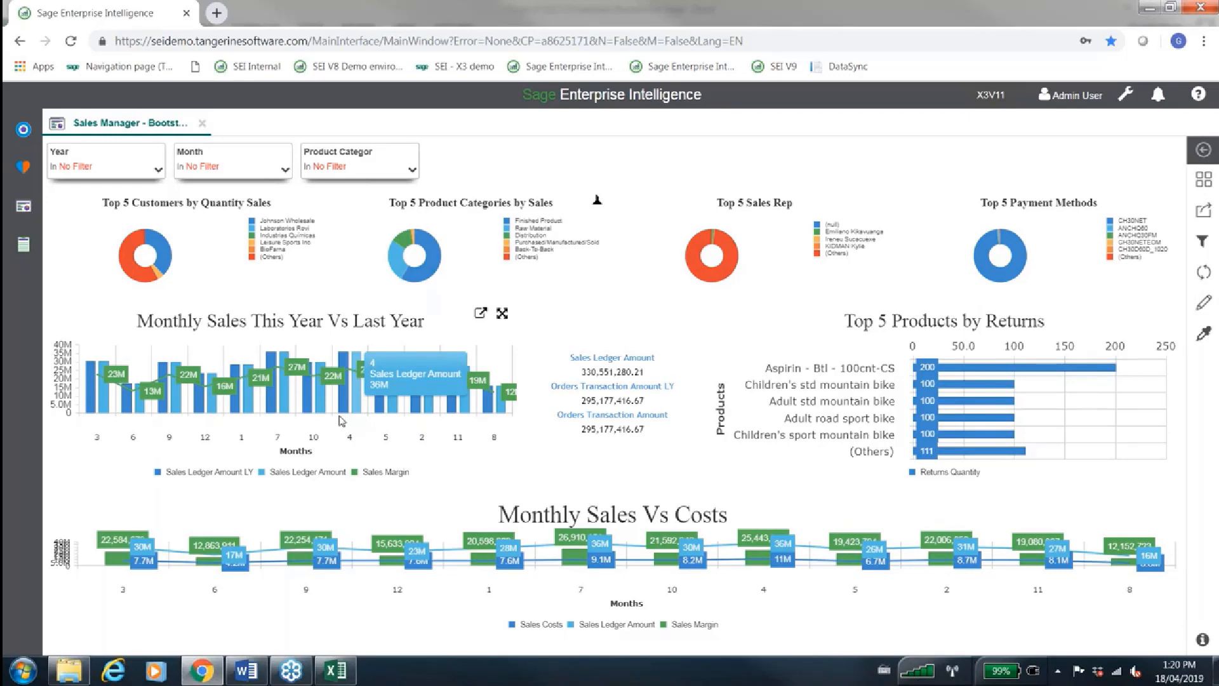
Expand the DataWarehouse folder and its Sales (Cube) model in the Command Center
left_click(30, 138)
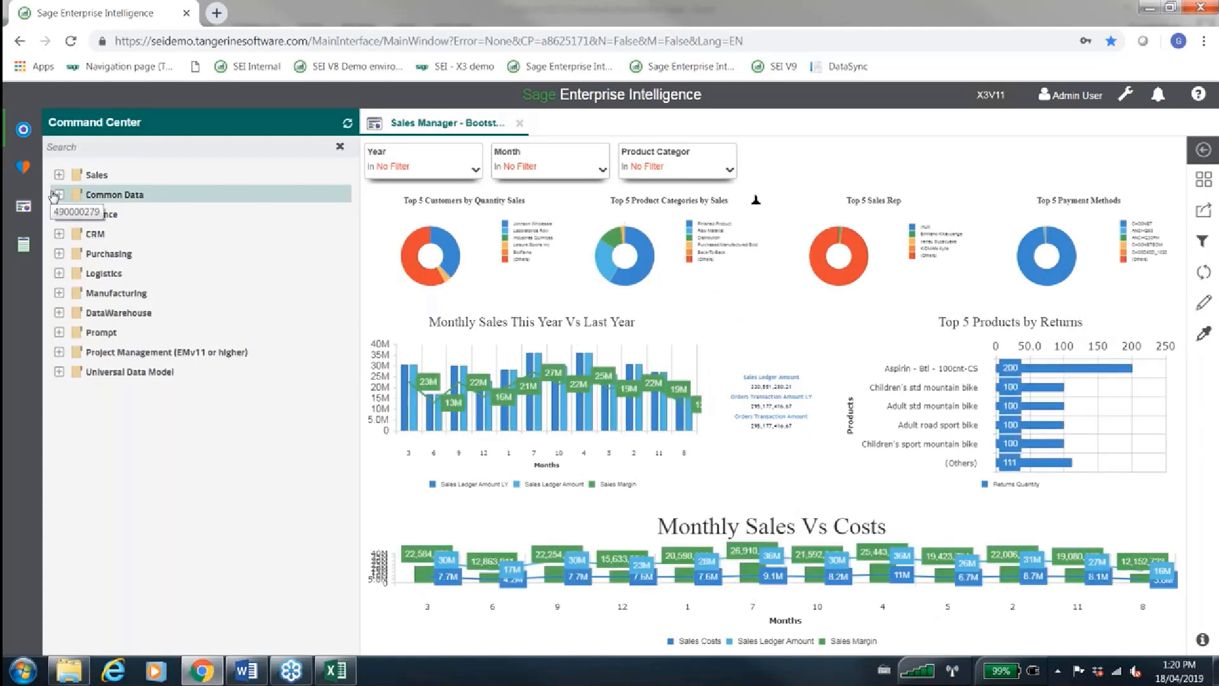
left_click(61, 313)
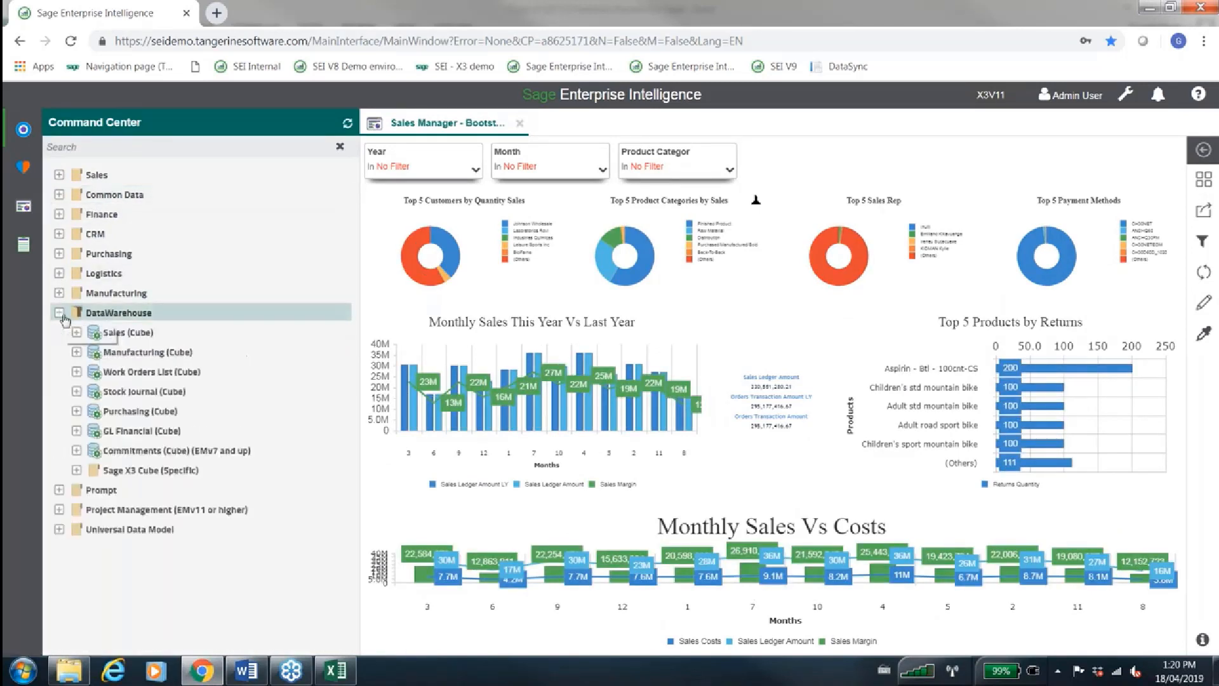
left_click(75, 333)
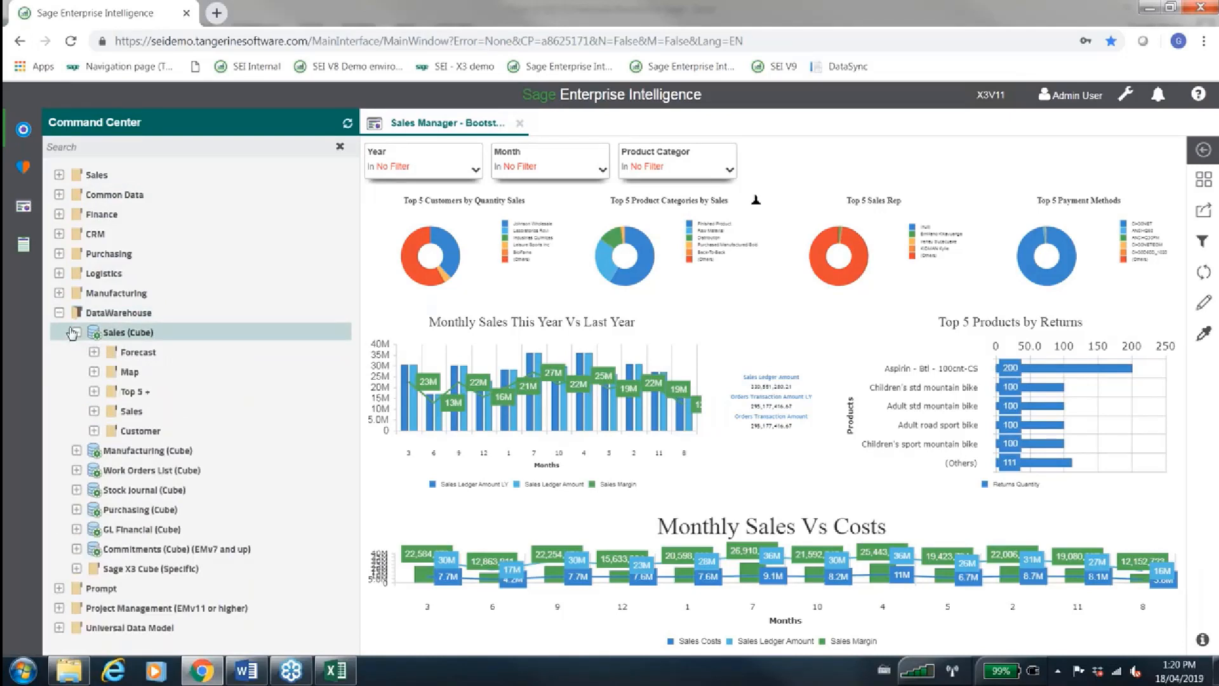
Open the Sales by Customer and Product worksheet from the Customer folder and hide the Command Center
left_click(95, 431)
left_click(144, 510)
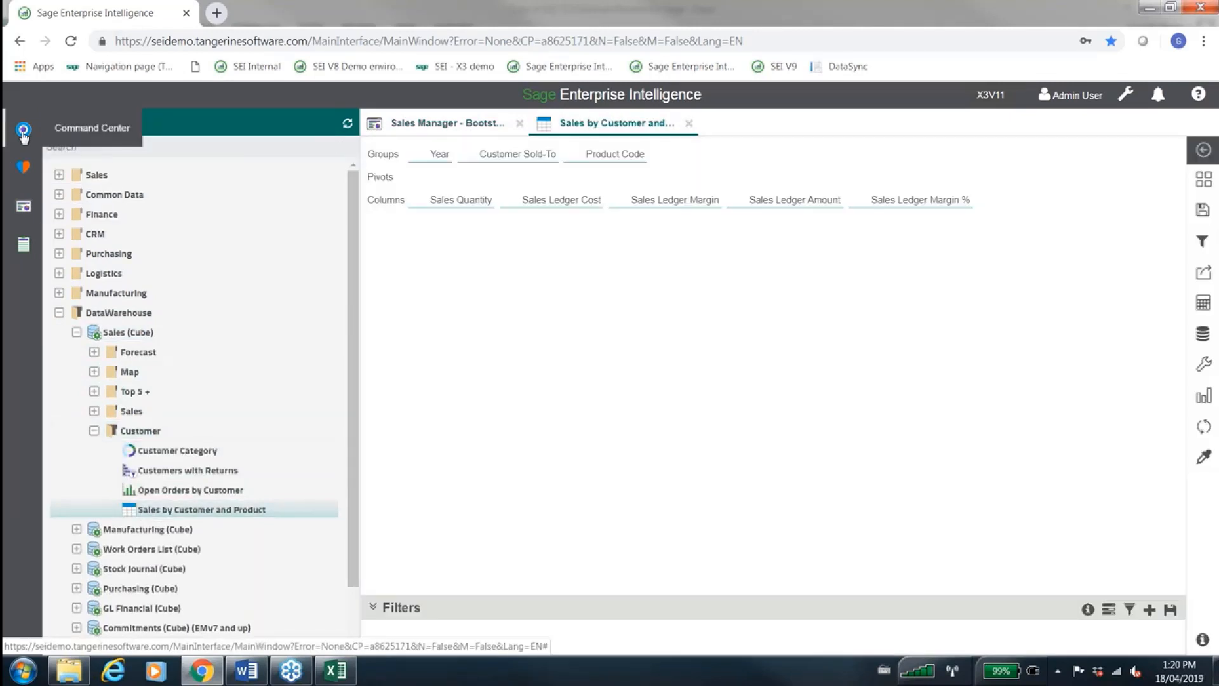
left_click(23, 131)
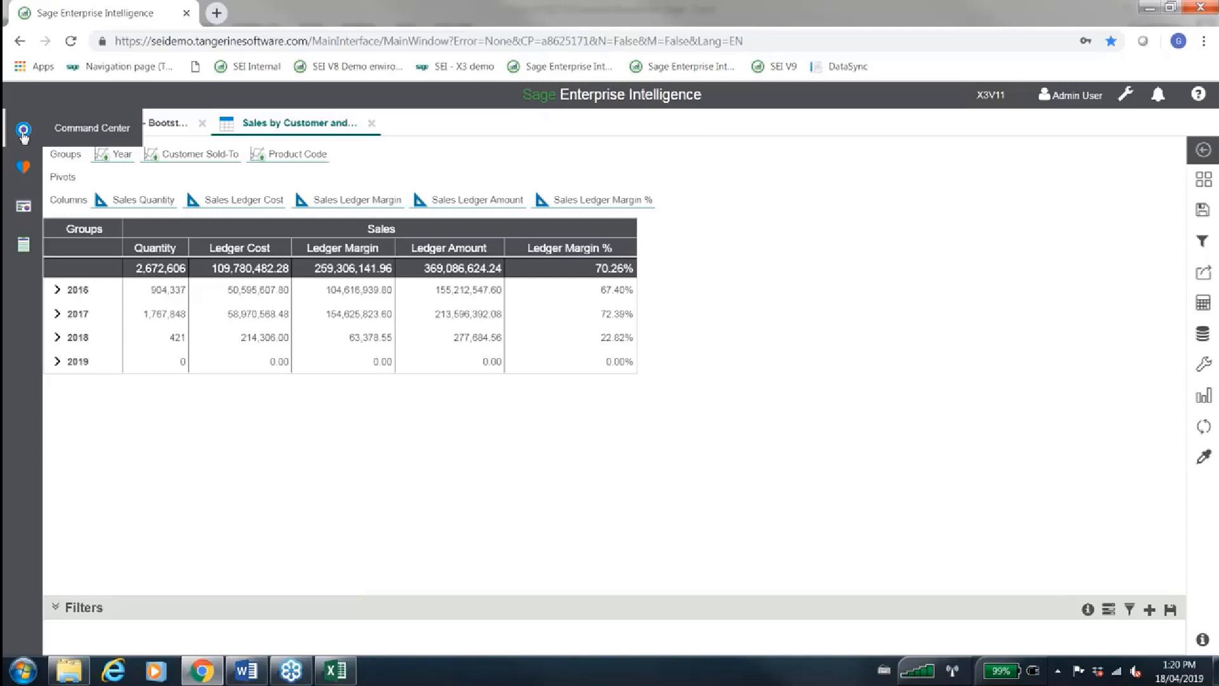
Collapse the DataWarehouse folder to review the top-level models in the Command Center, and hide the Command Center
left_click(23, 132)
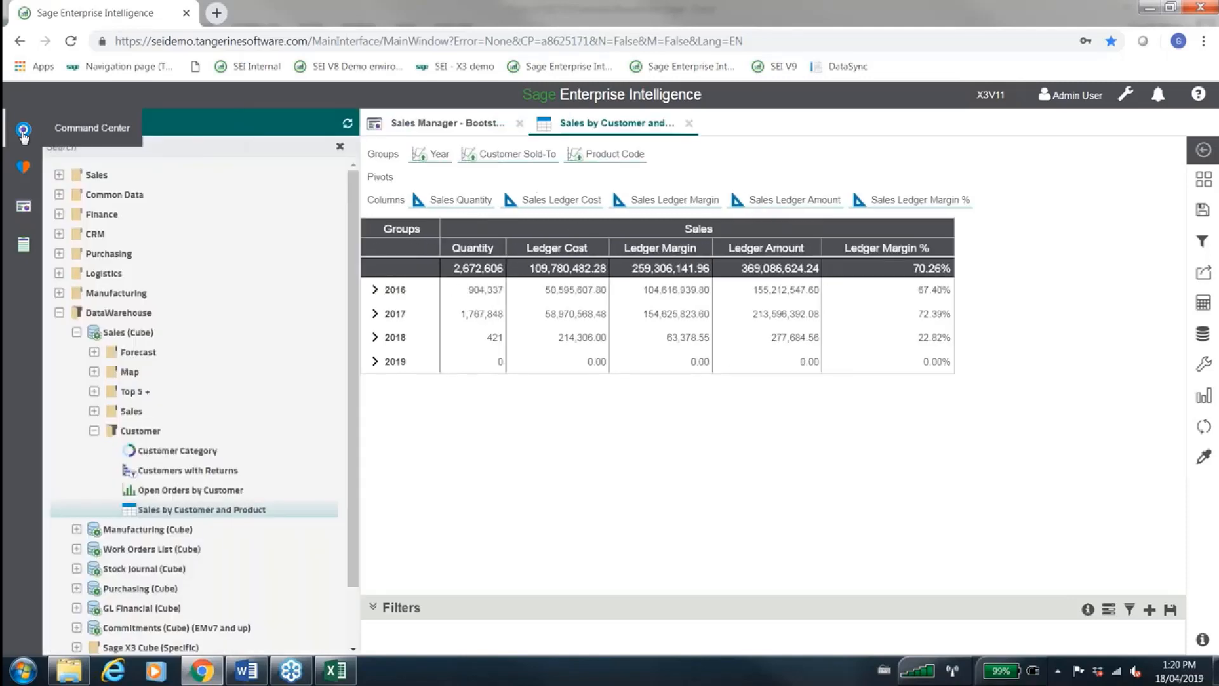
left_click(61, 312)
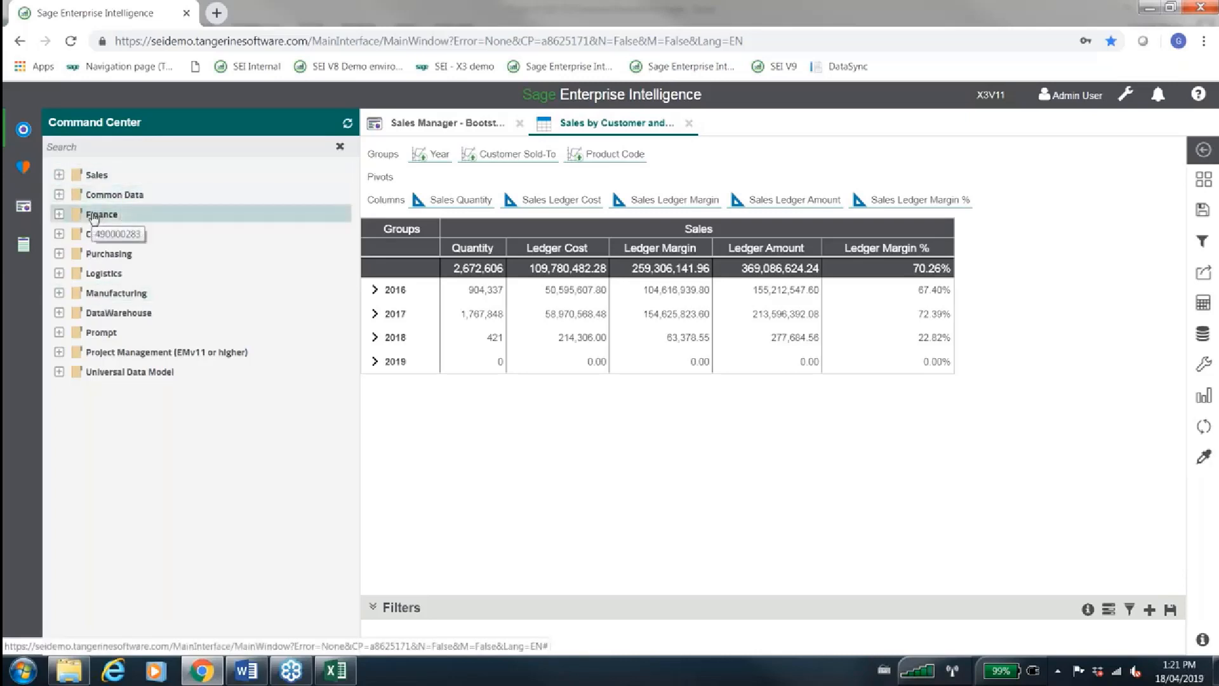
left_click(33, 135)
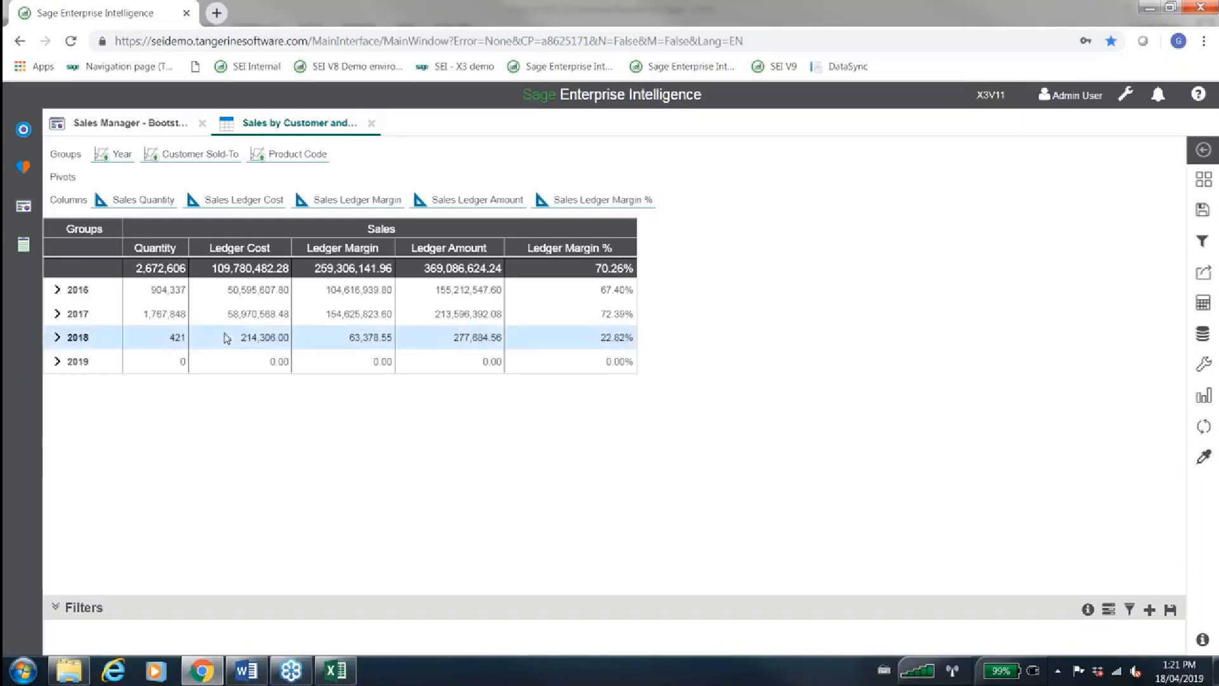
Filter the worksheet to years 2016 and 2017, and expand 2017 down to the products of Supermercados do Marçal
left_click(104, 286)
left_click(100, 313)
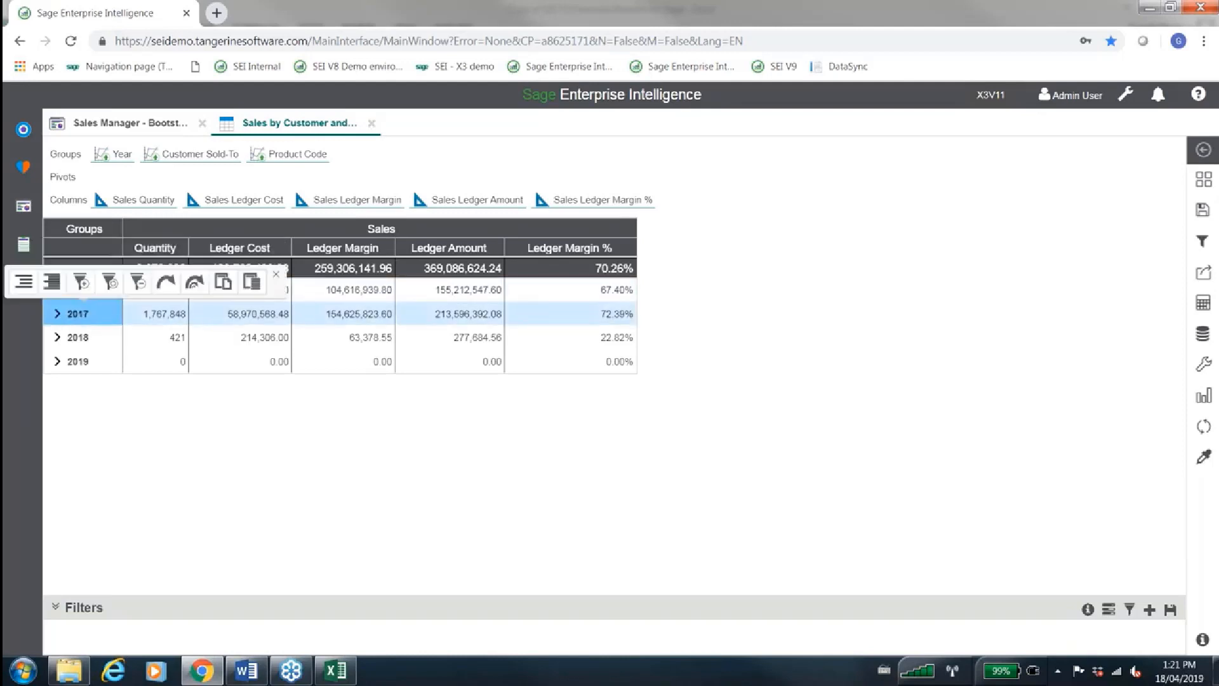
left_click(89, 292)
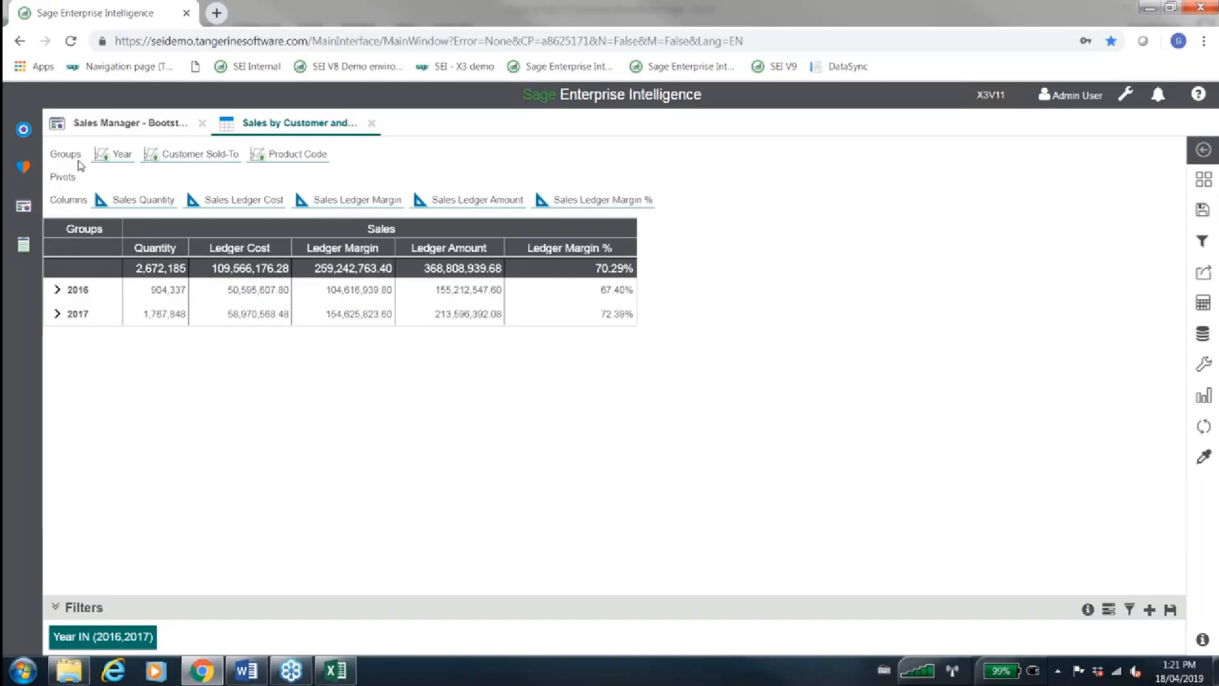
left_click(58, 314)
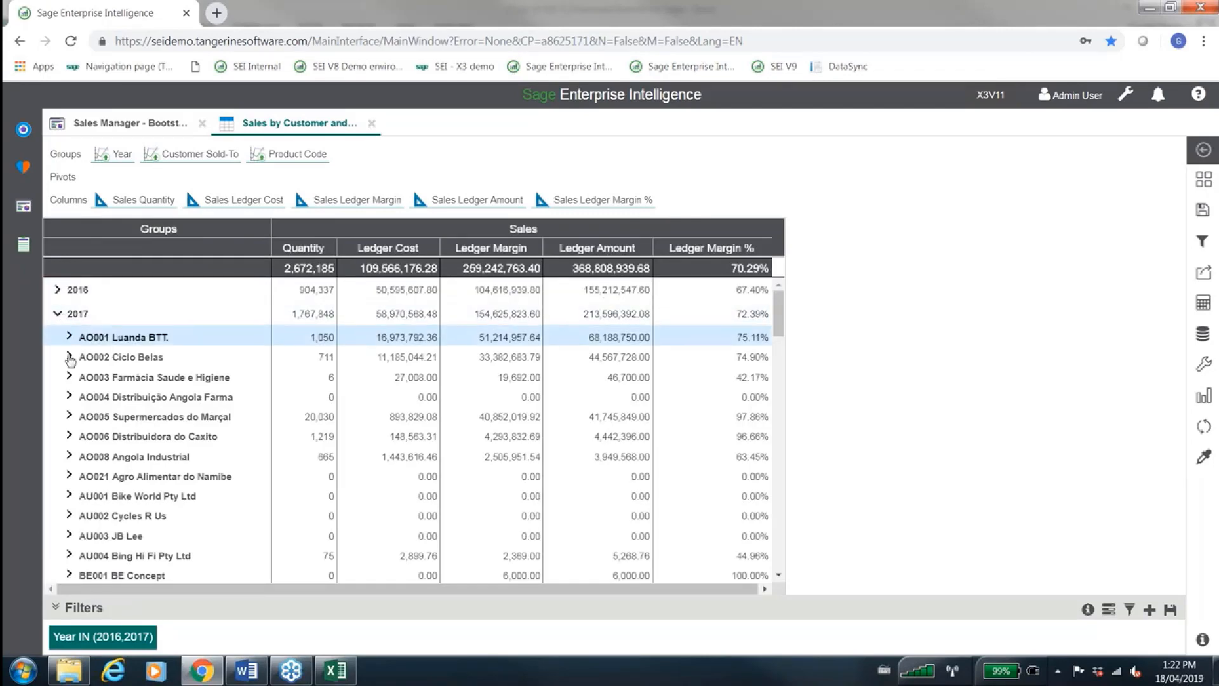
left_click(68, 417)
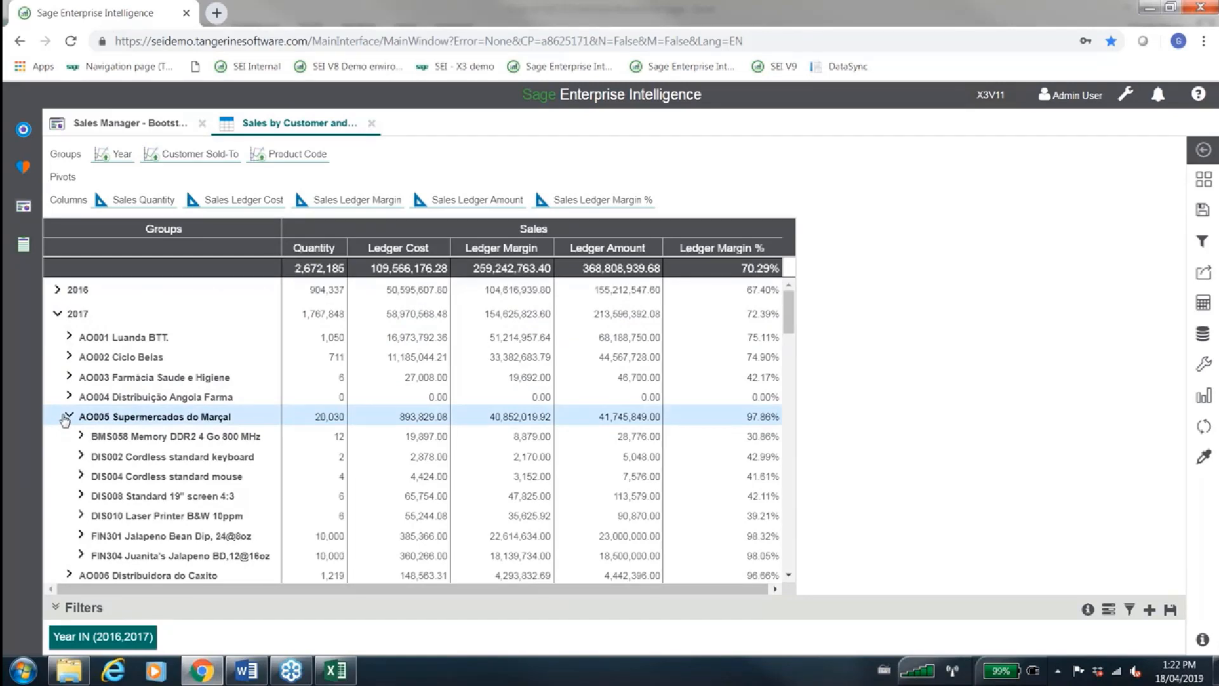
Add the Month dimension to the groups between Year and Customer Sold-To, and view the monthly rows of 2017
left_click(1198, 346)
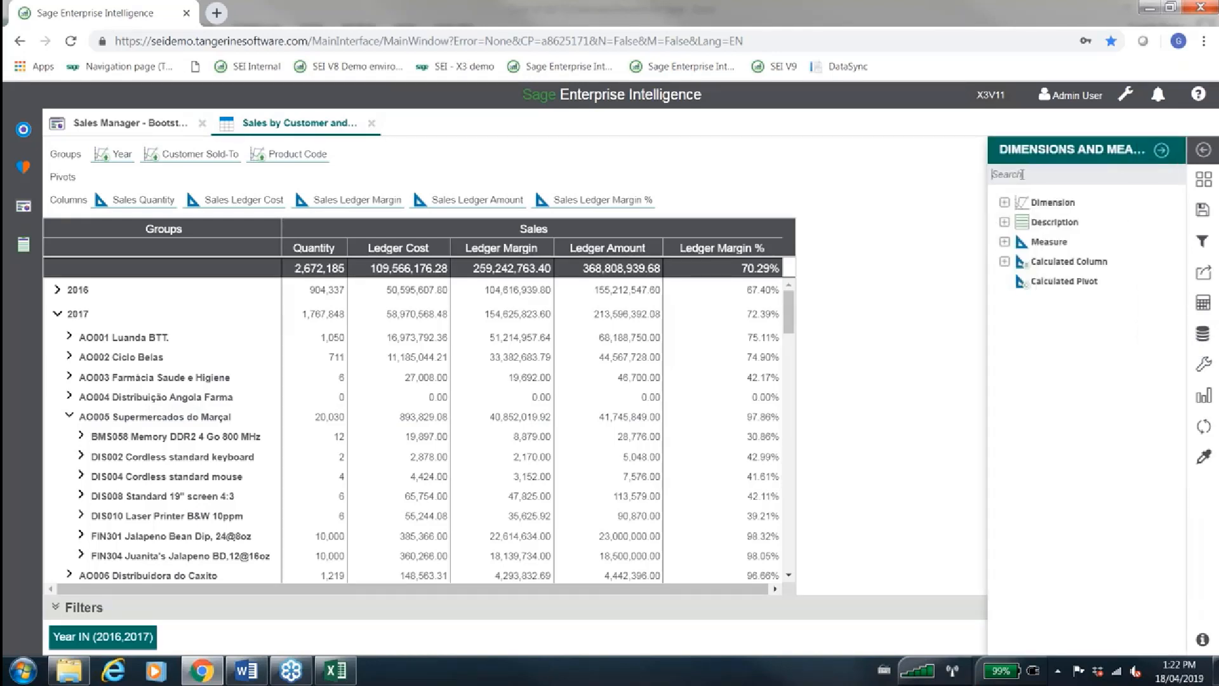
left_click(1023, 173)
type("mont")
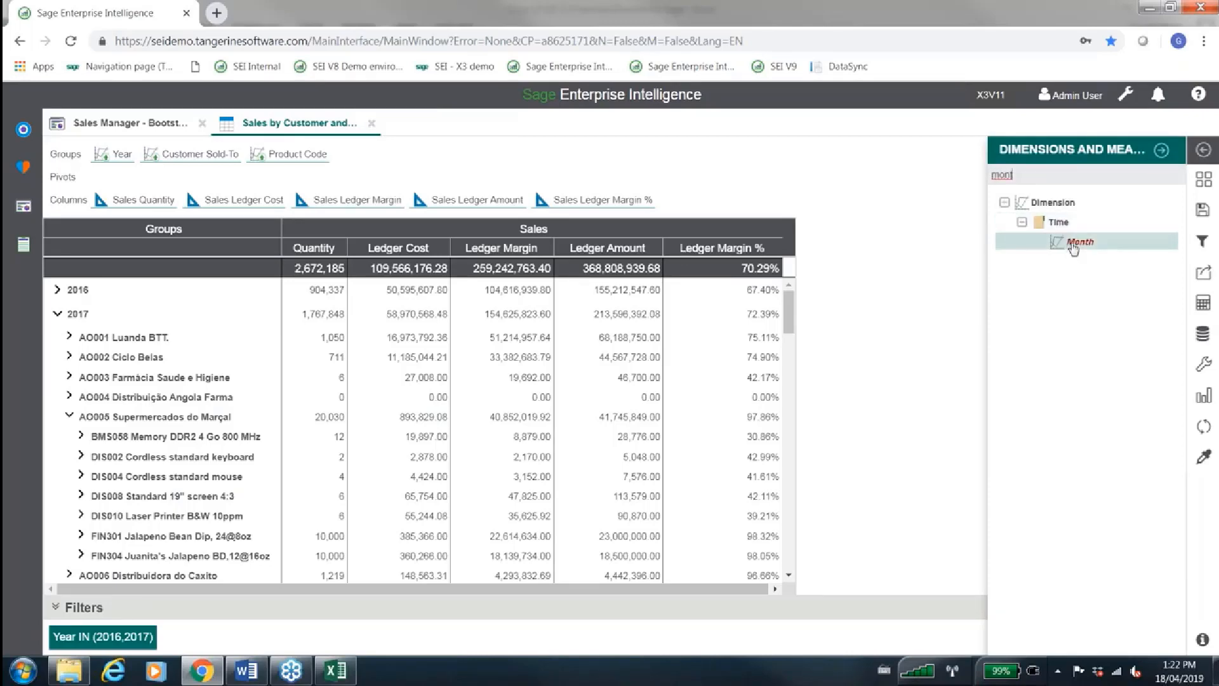
left_click_drag(1073, 247, 138, 156)
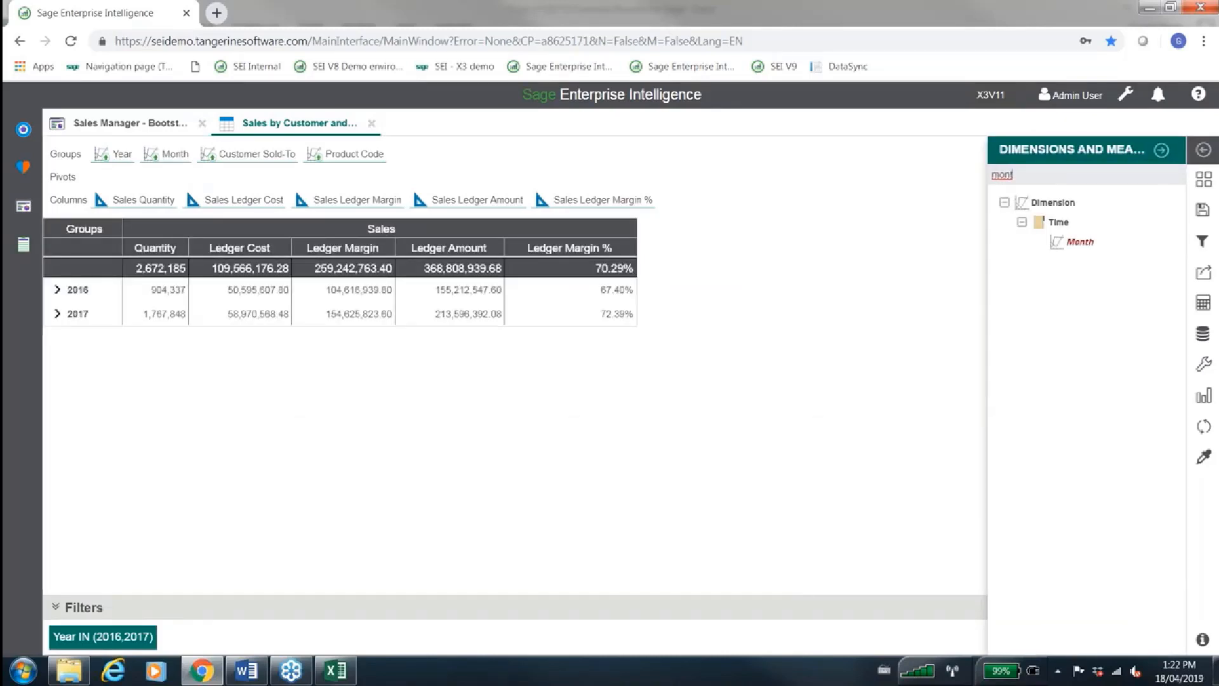
left_click(1161, 149)
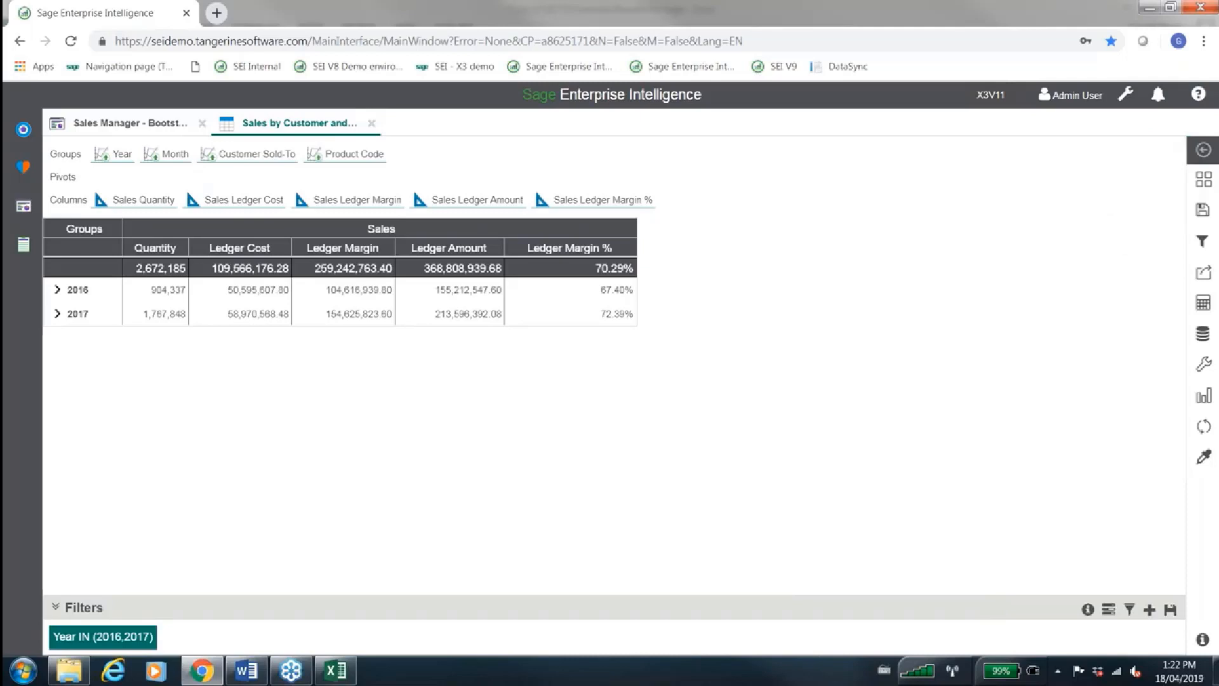
left_click(71, 314)
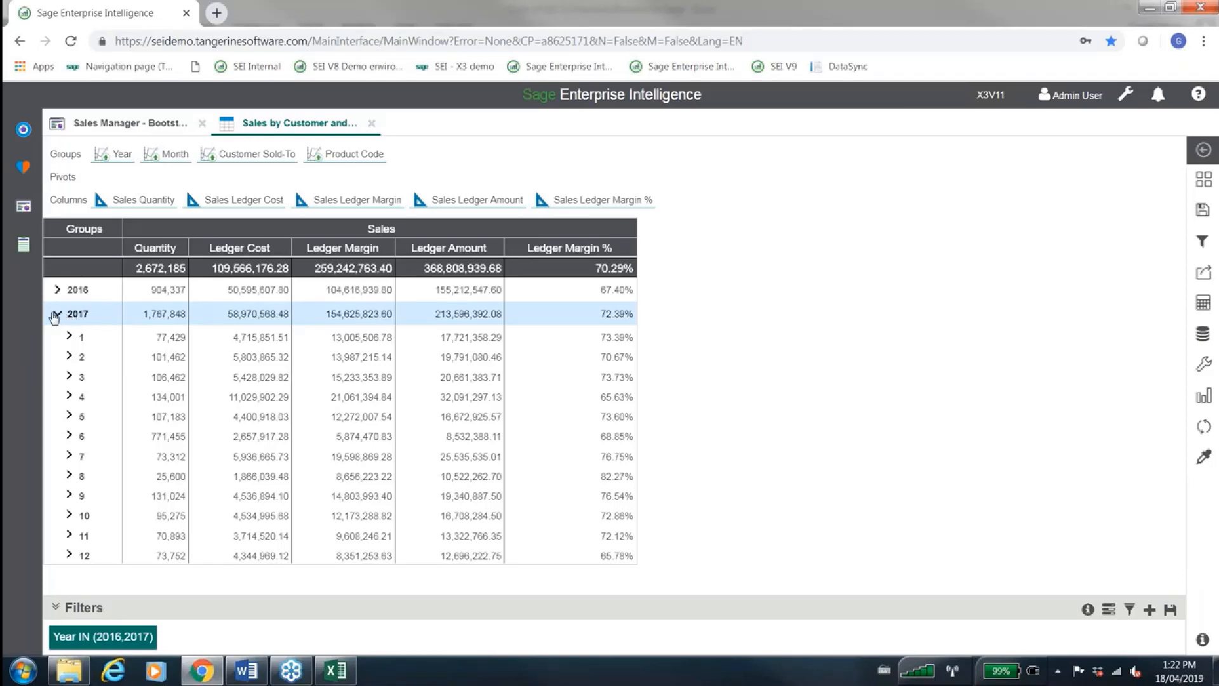
left_click(57, 314)
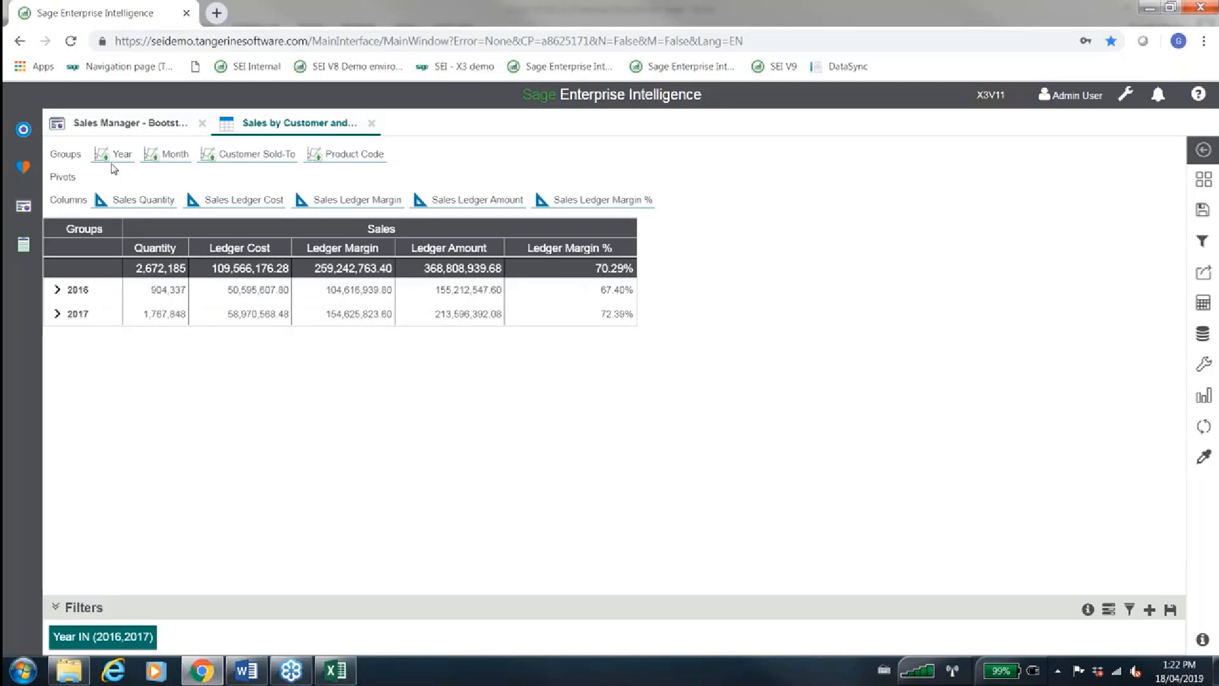
Pivot the worksheet by Year to compare months across both years, and return Year to the front of the groups
left_click_drag(112, 155, 119, 177)
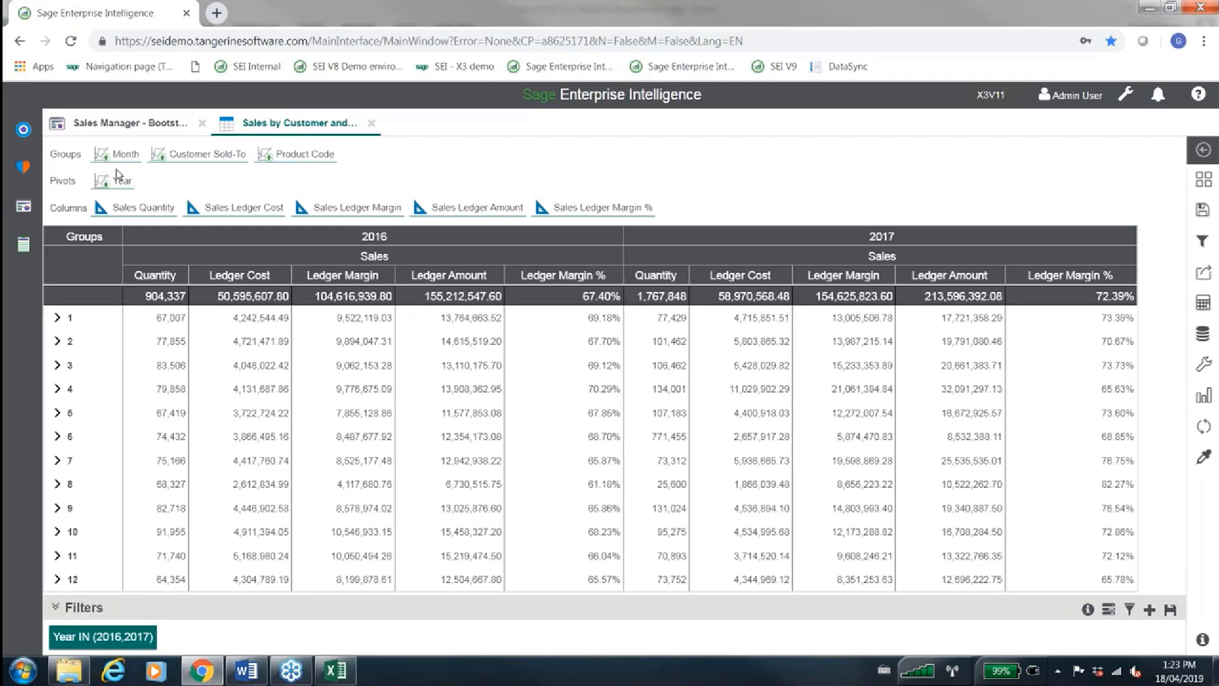
left_click(58, 318)
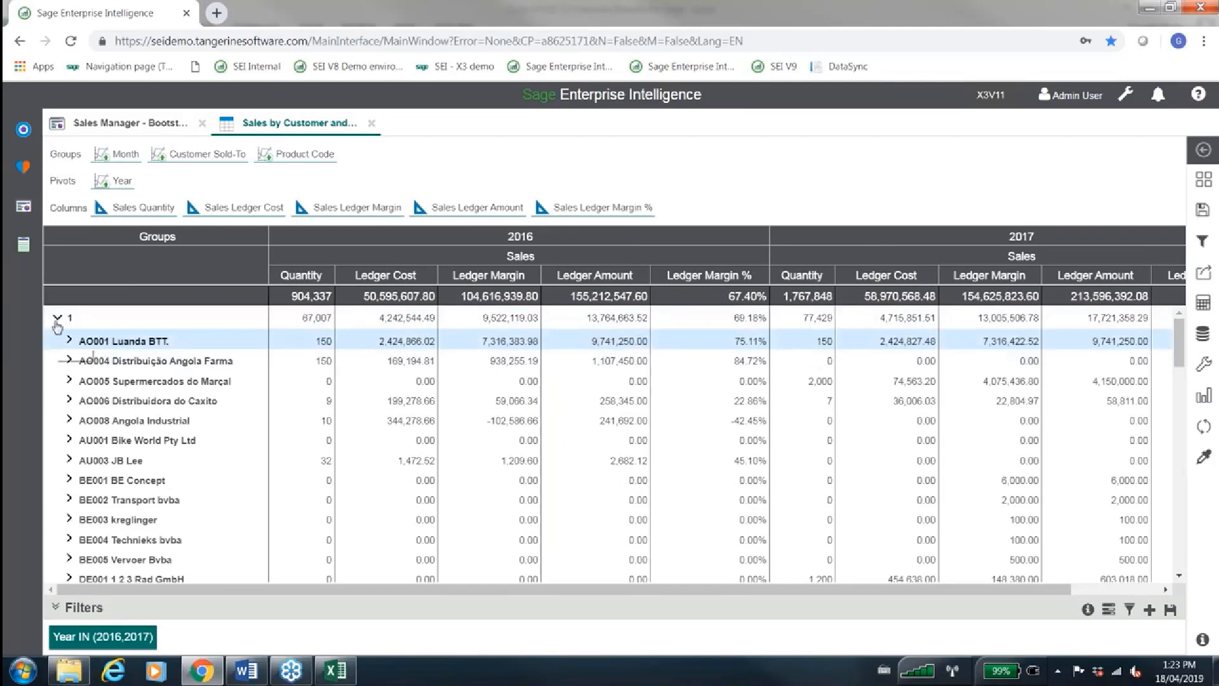
left_click(57, 317)
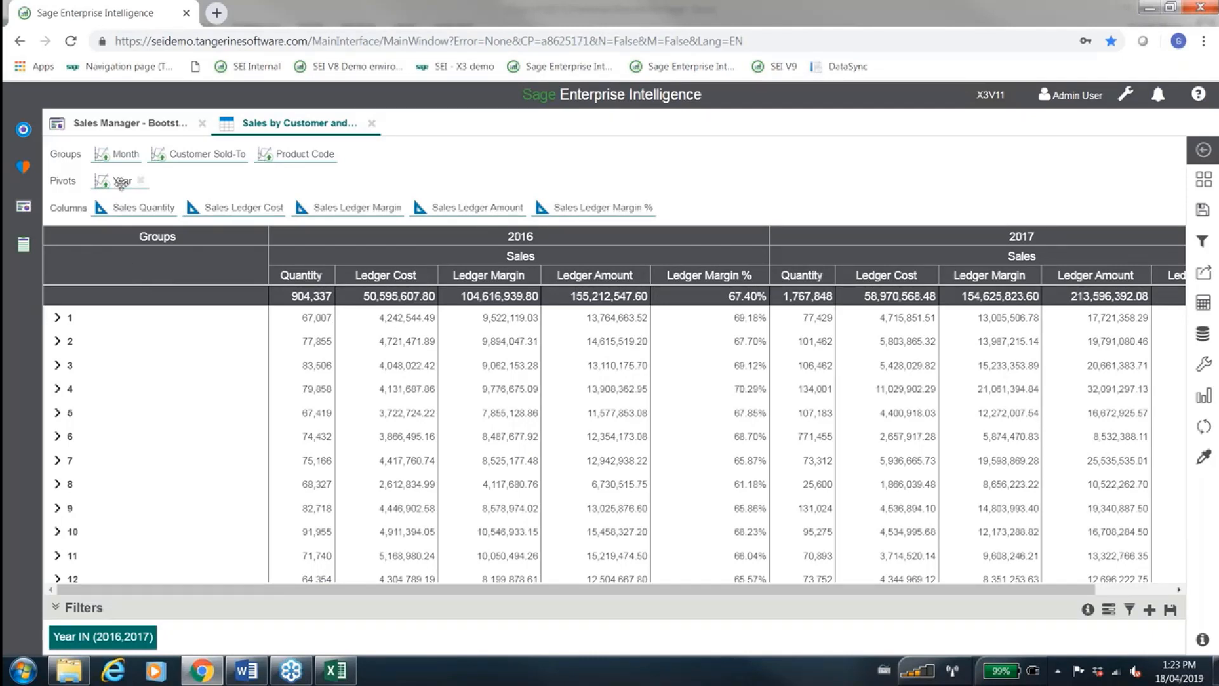
left_click_drag(121, 180, 114, 153)
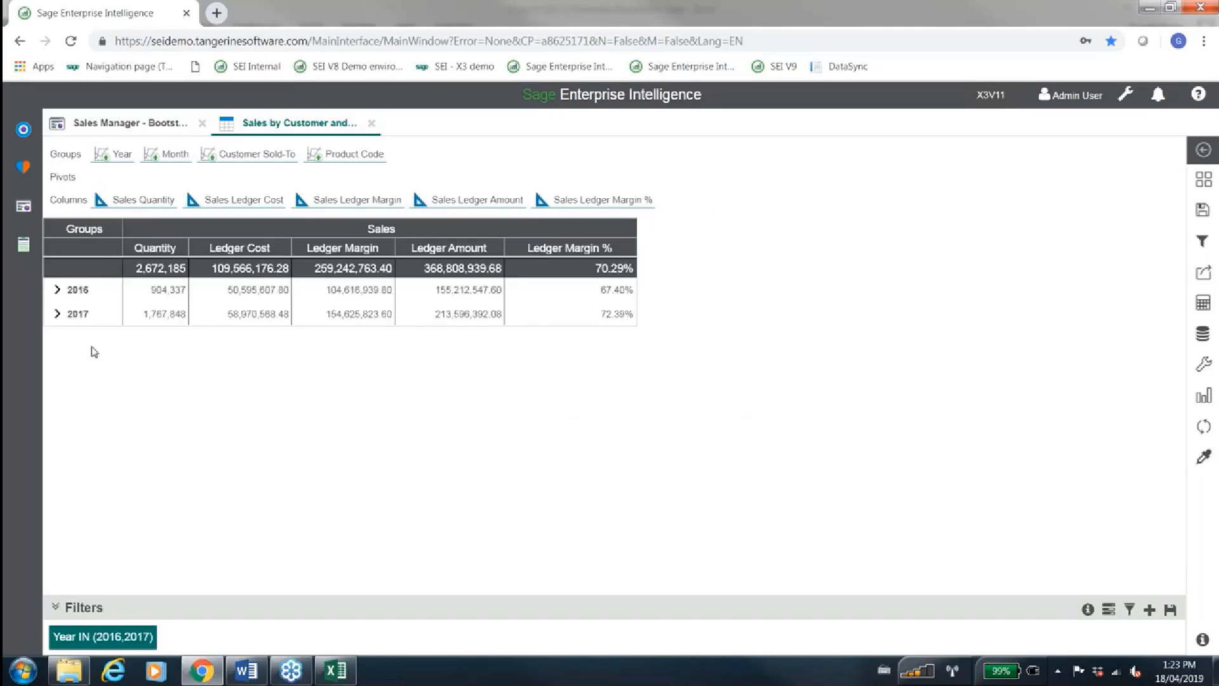
Expand 2017 and circle the month 4 Ledger Margin % with the Marker in a Send Comment snapshot
left_click(58, 317)
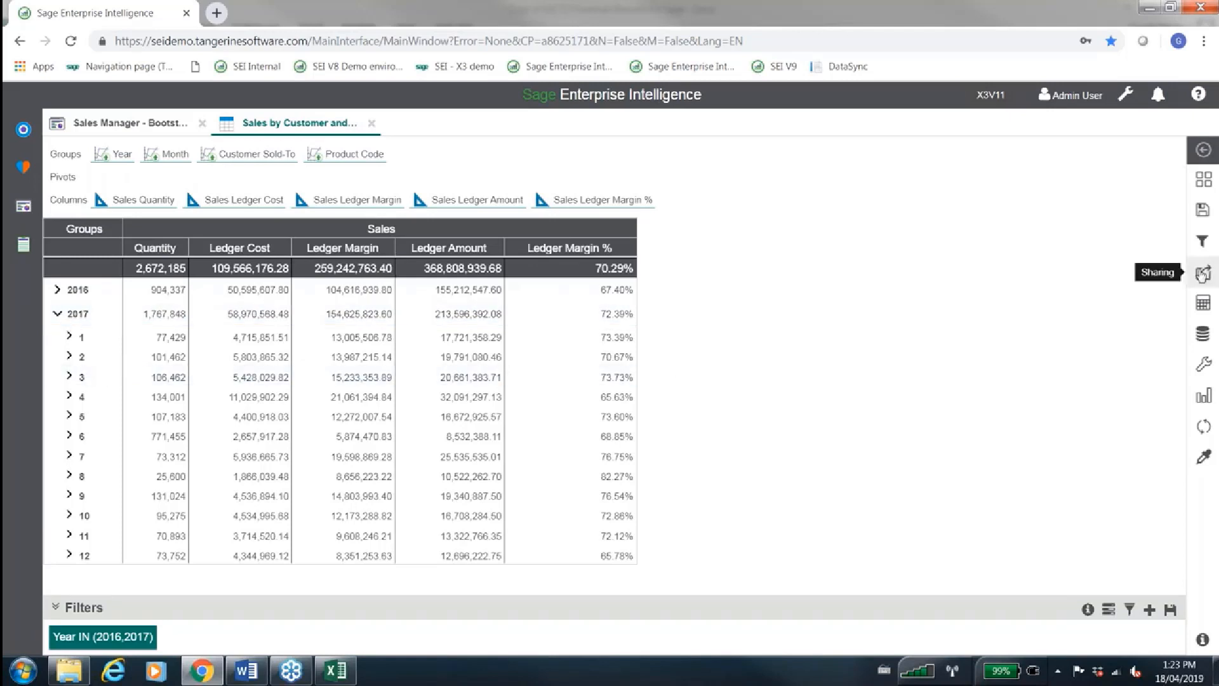
left_click(1202, 274)
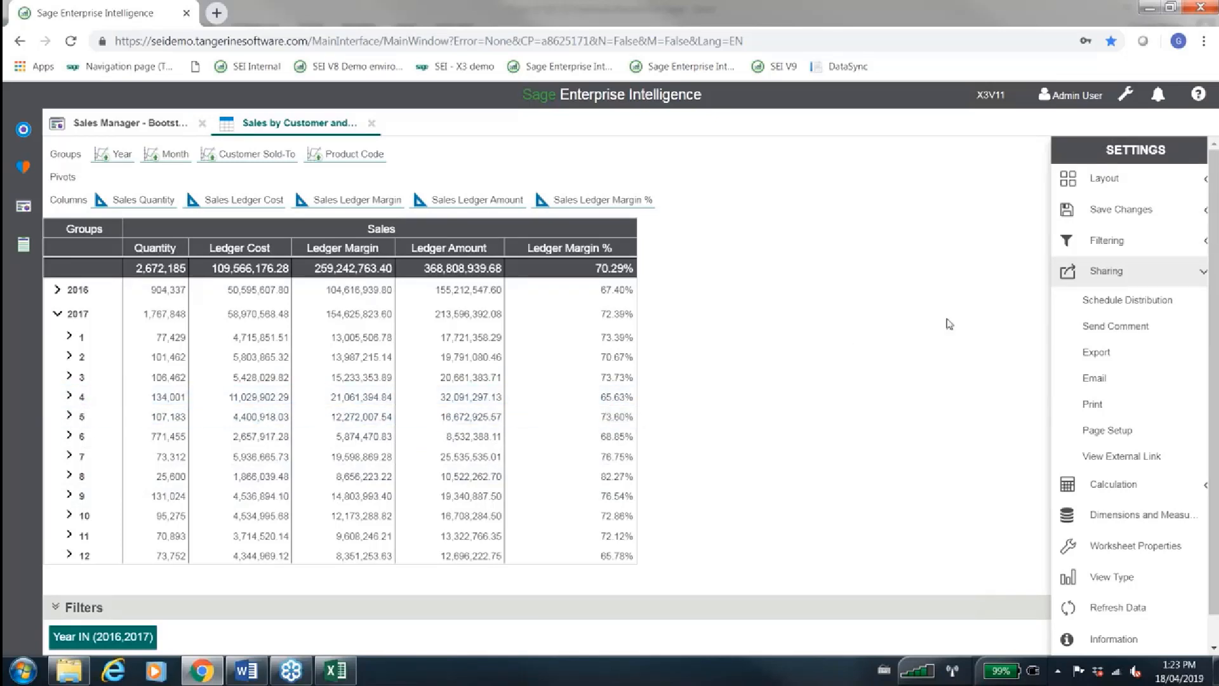
left_click(1087, 327)
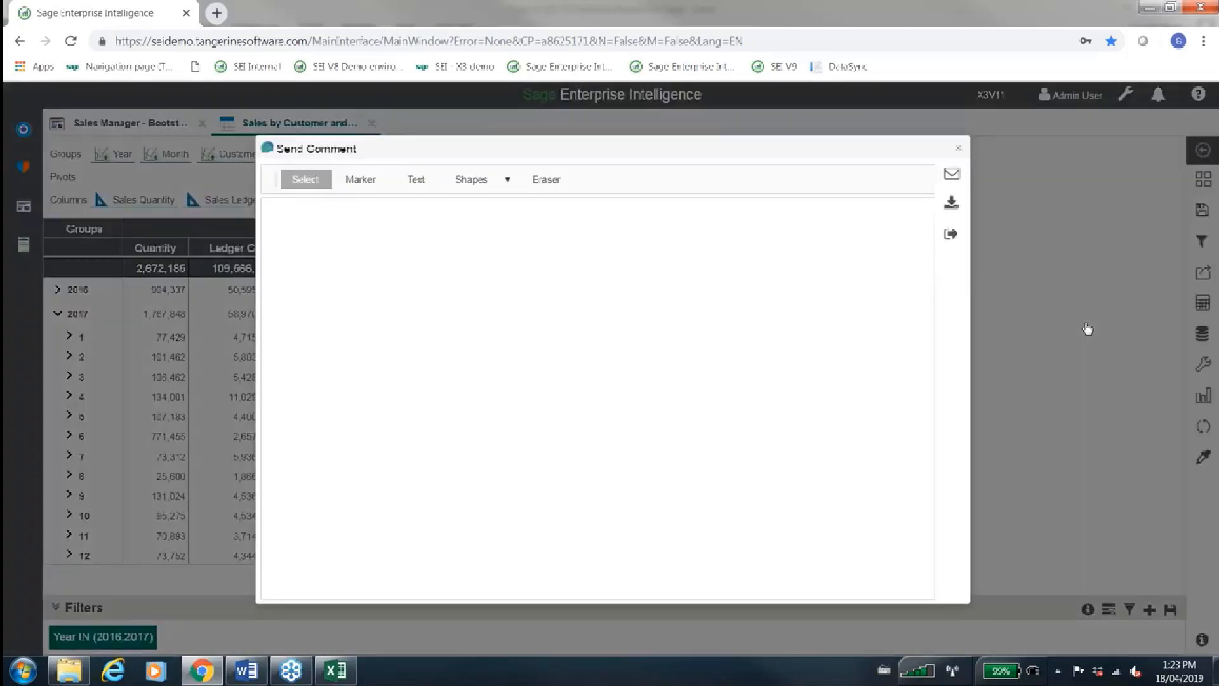
left_click(368, 180)
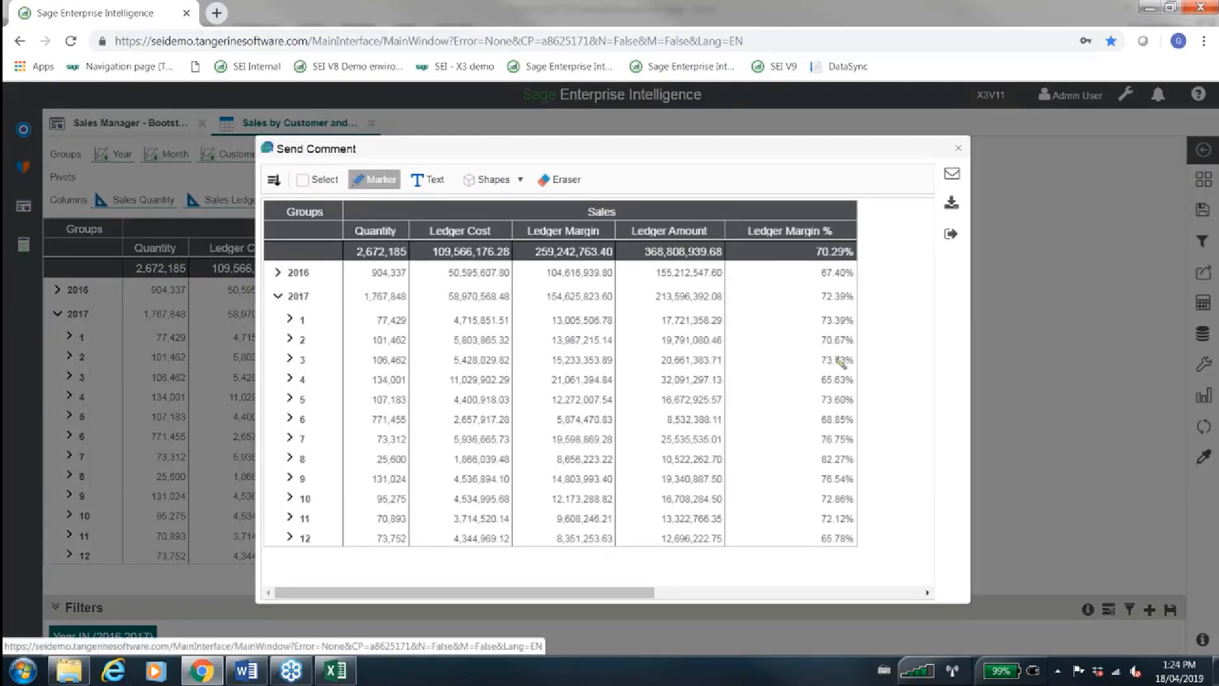
mouse_move(837, 357)
left_mouse_down()
mouse_move(806, 373)
mouse_move(854, 383)
mouse_move(833, 365)
left_mouse_up()
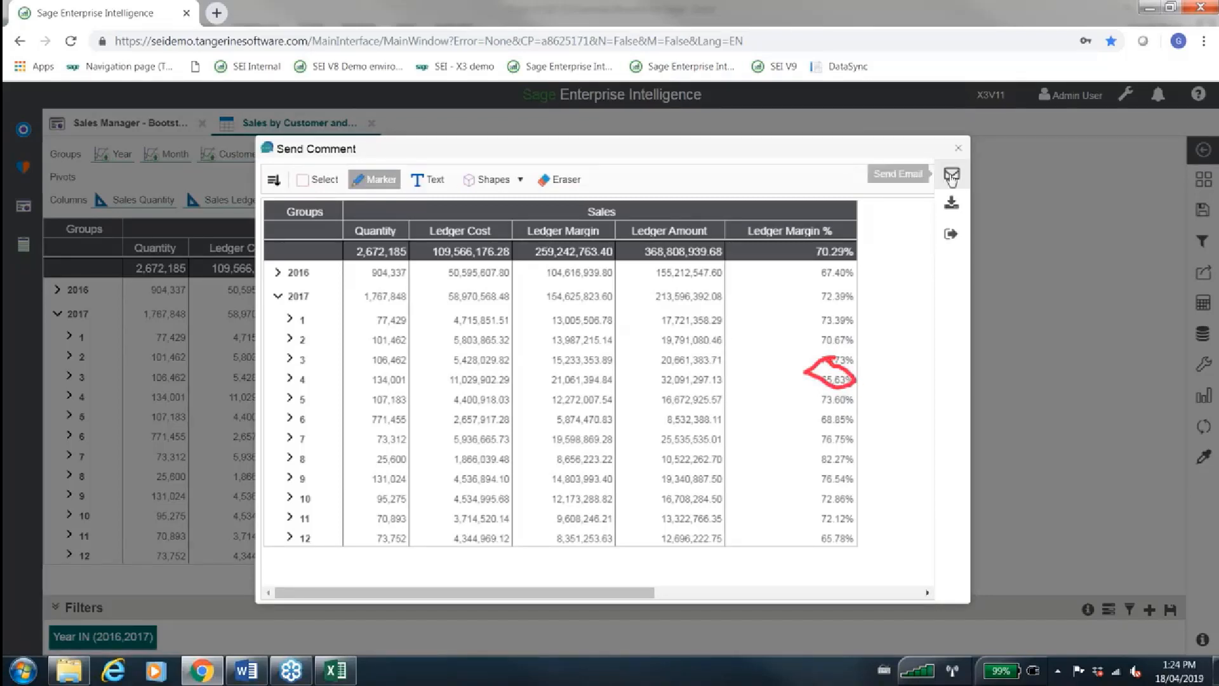
View the comment's email form, close the comment without sending it, and collapse 2017
left_click(951, 176)
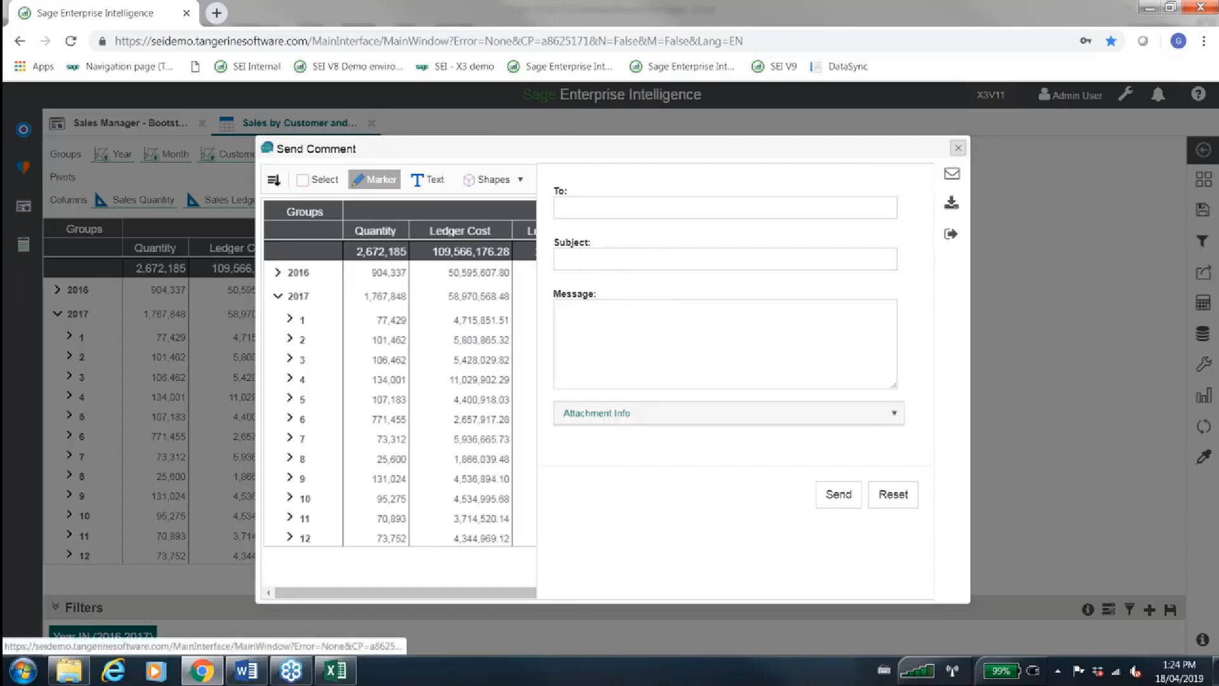
left_click(958, 147)
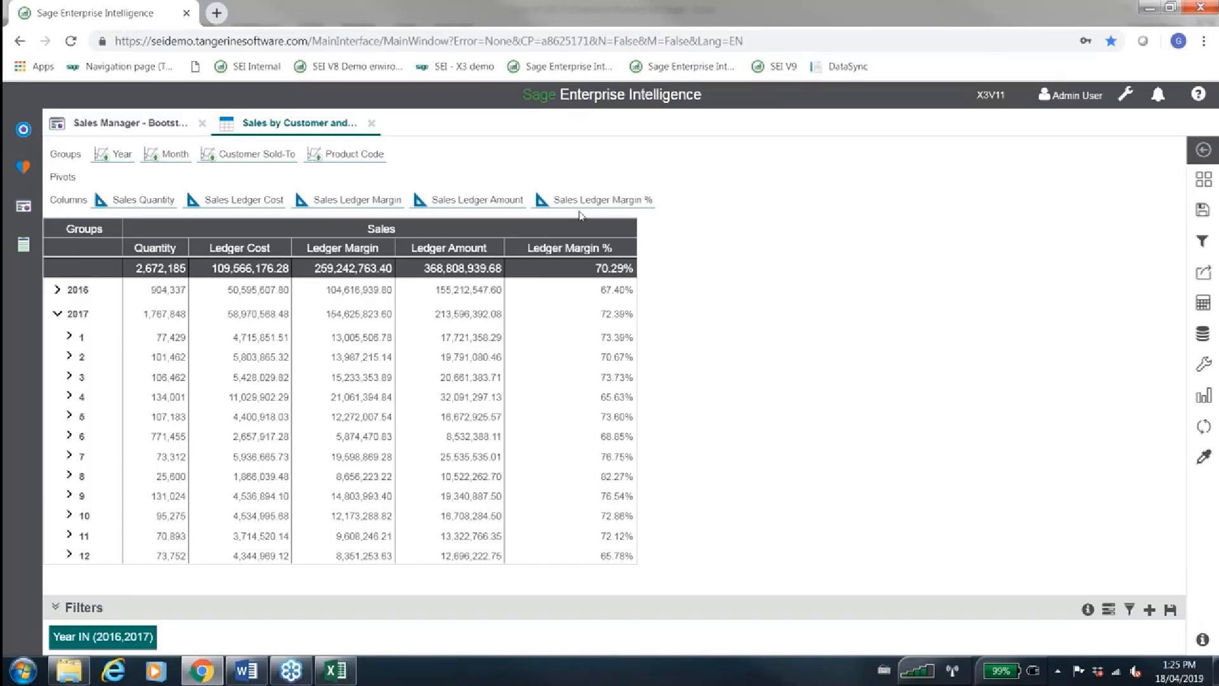
left_click(66, 317)
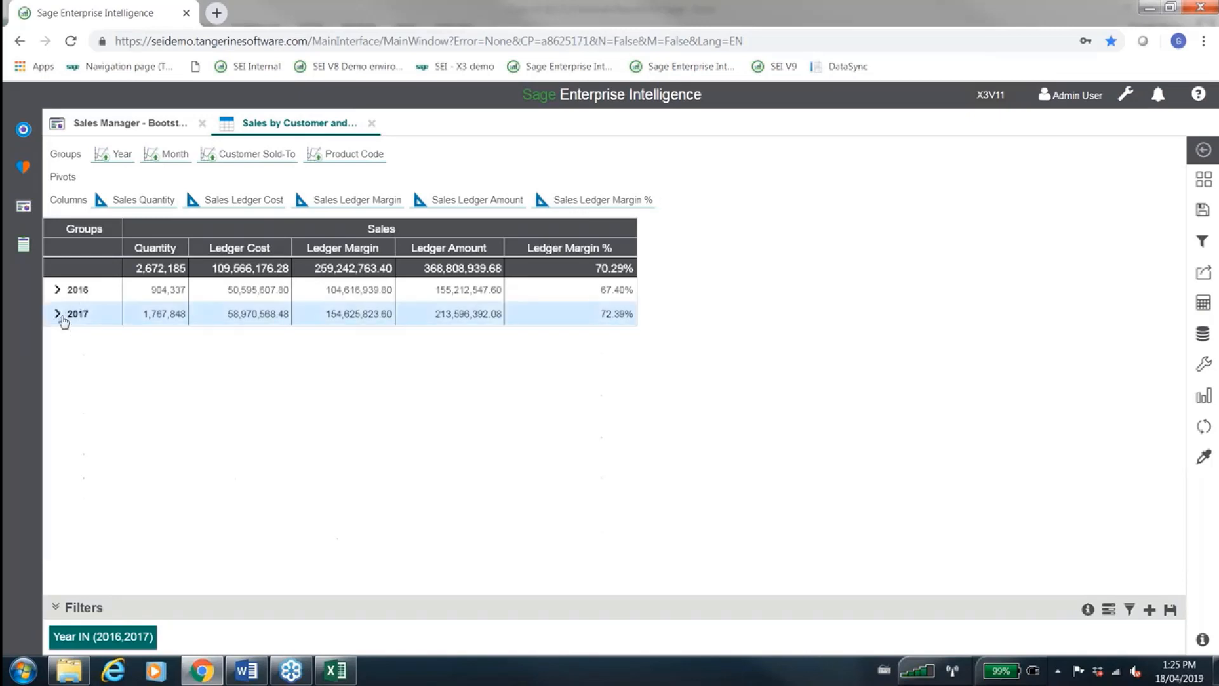
Add a column formatting rule to Sales Ledger Margin % for values greater than the constant 0.70
left_click(608, 199)
left_click(559, 396)
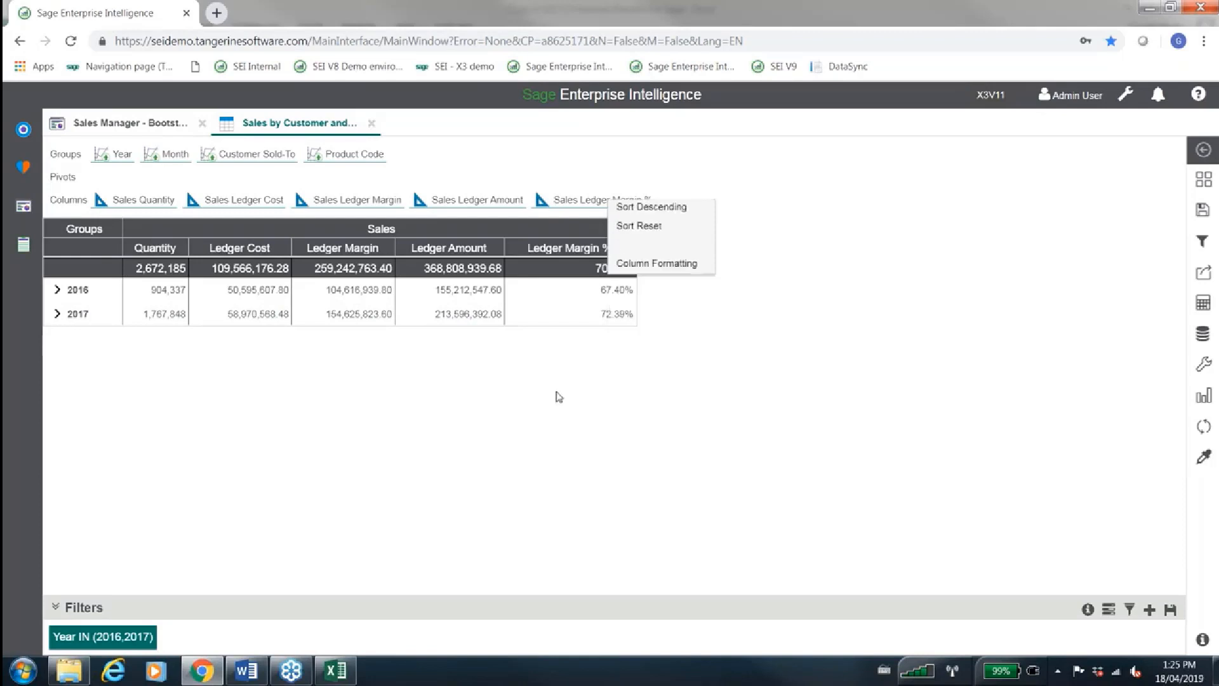
left_click(601, 200)
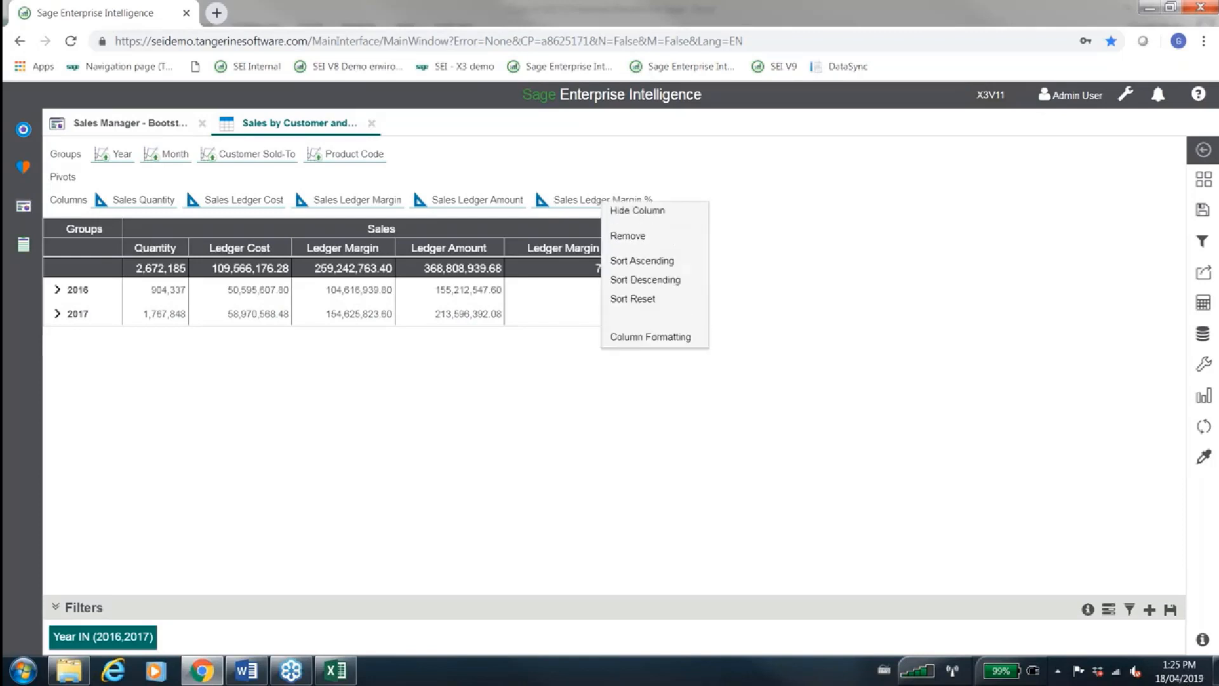
left_click(648, 337)
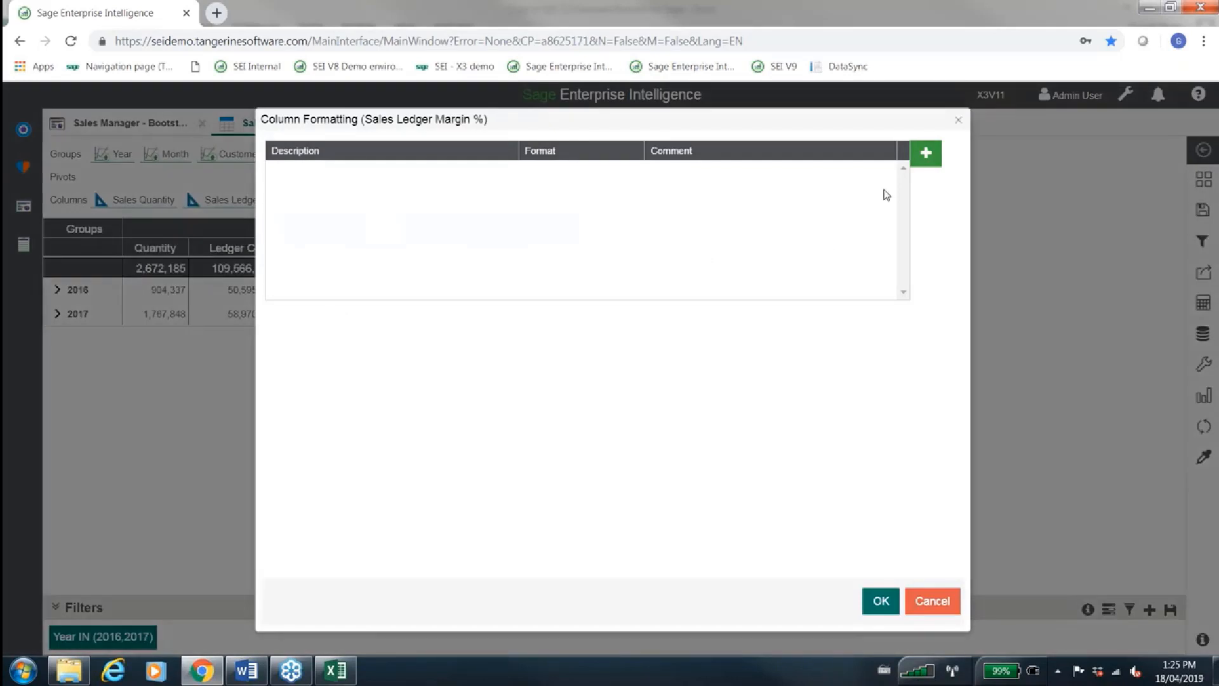
left_click(921, 158)
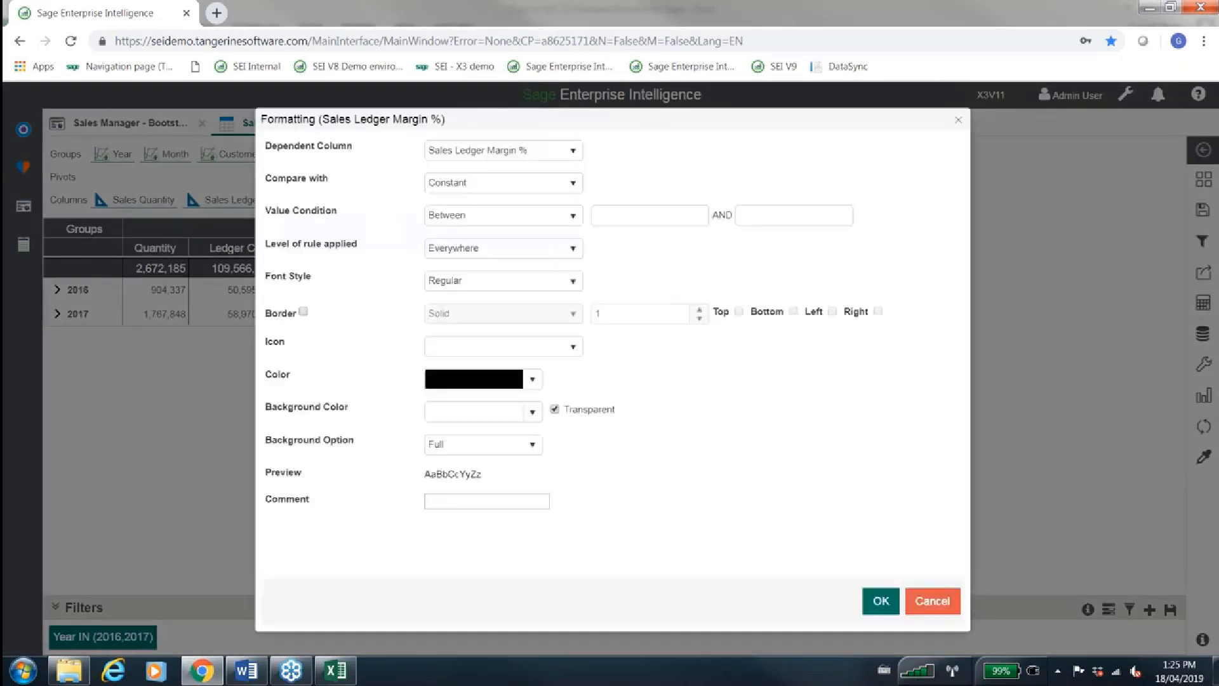
left_click(523, 226)
left_click_drag(522, 229, 519, 318)
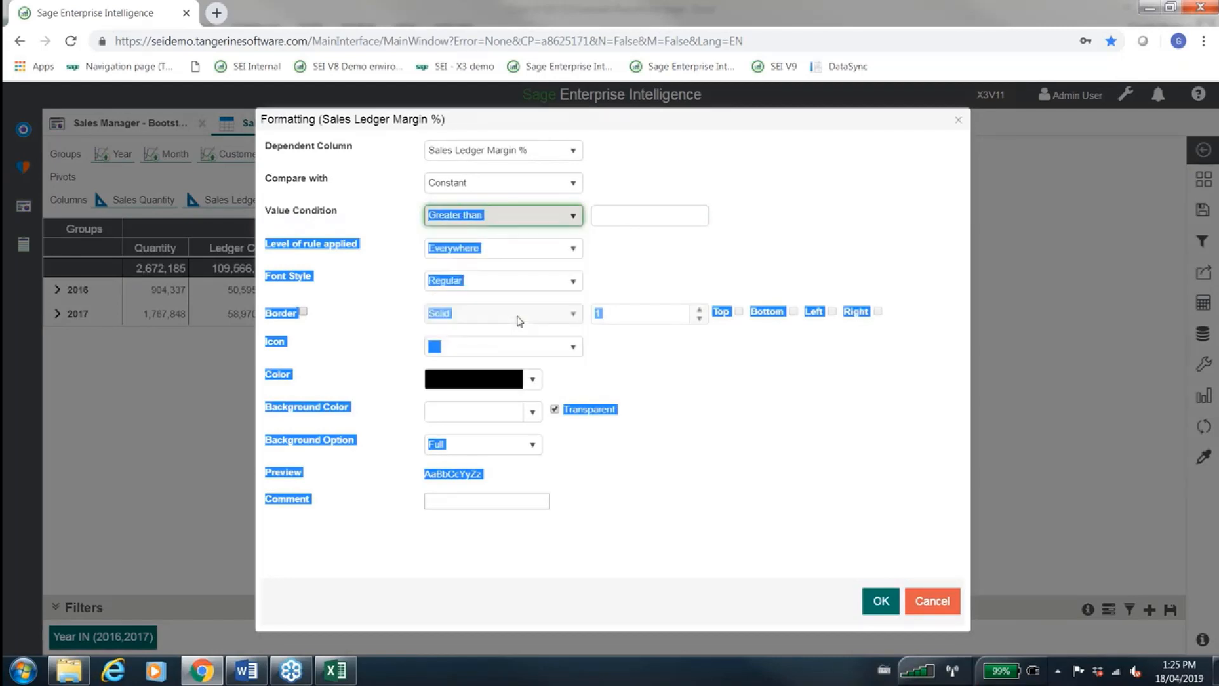
left_click(677, 217)
type("0.70")
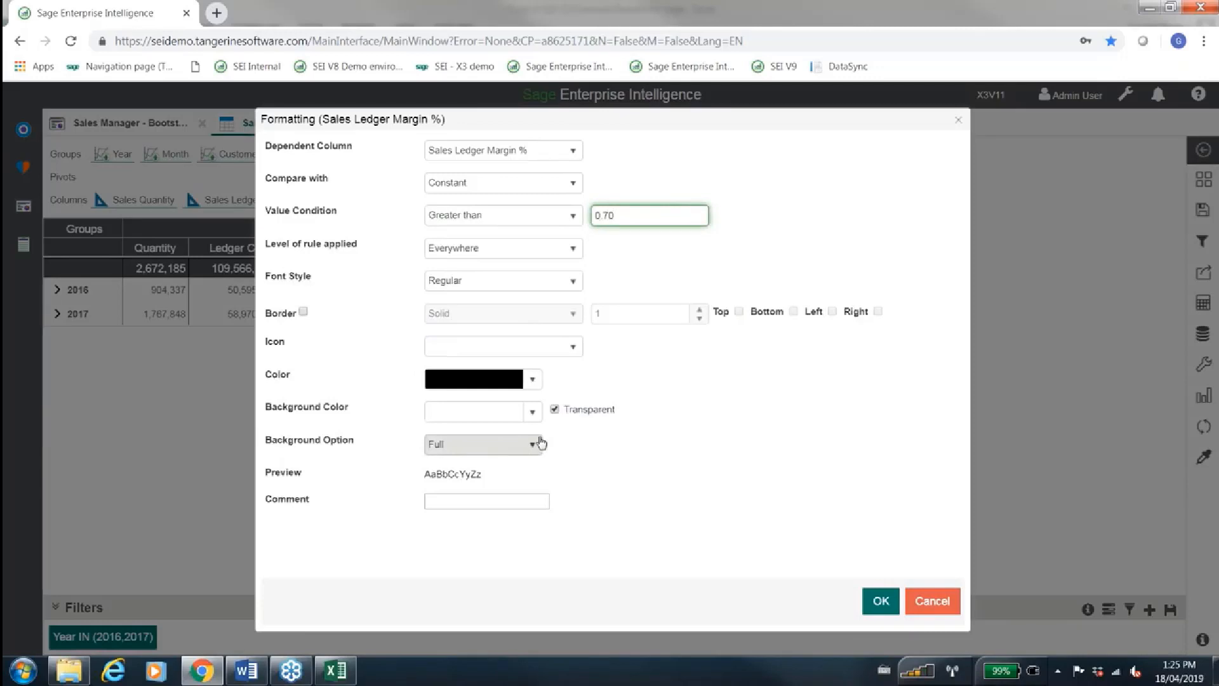
Set the formatting rule's background color to green
left_click(529, 415)
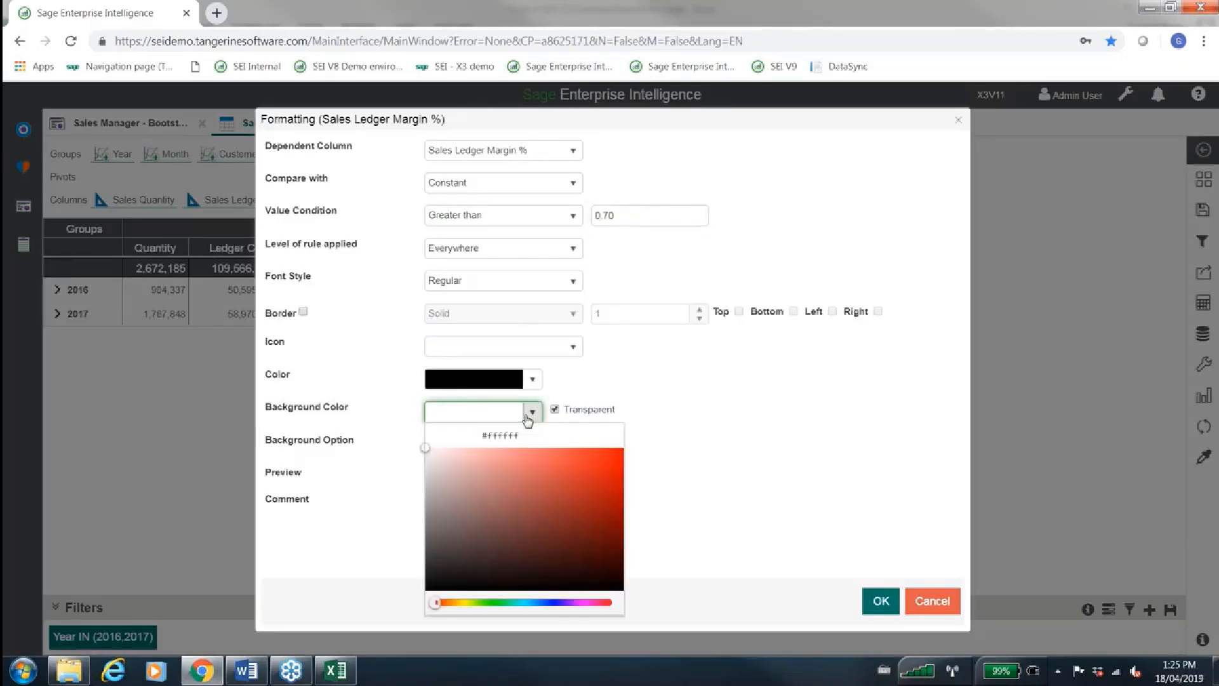
left_click(490, 602)
left_click(617, 459)
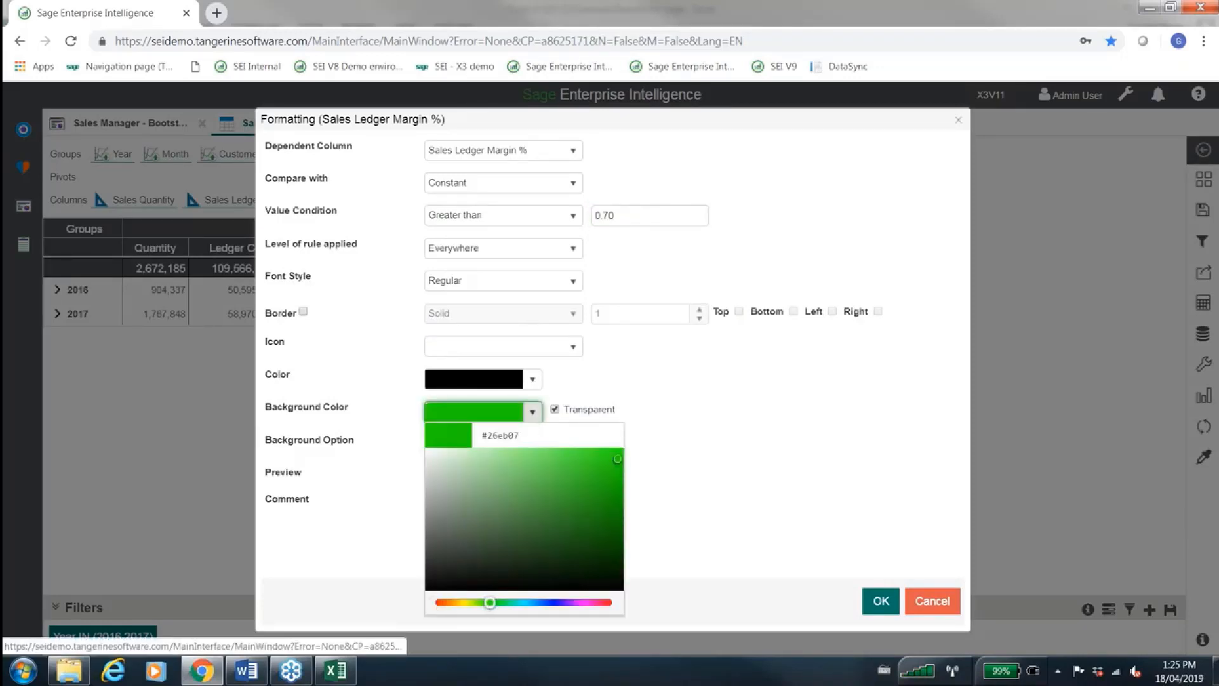
left_click(640, 461)
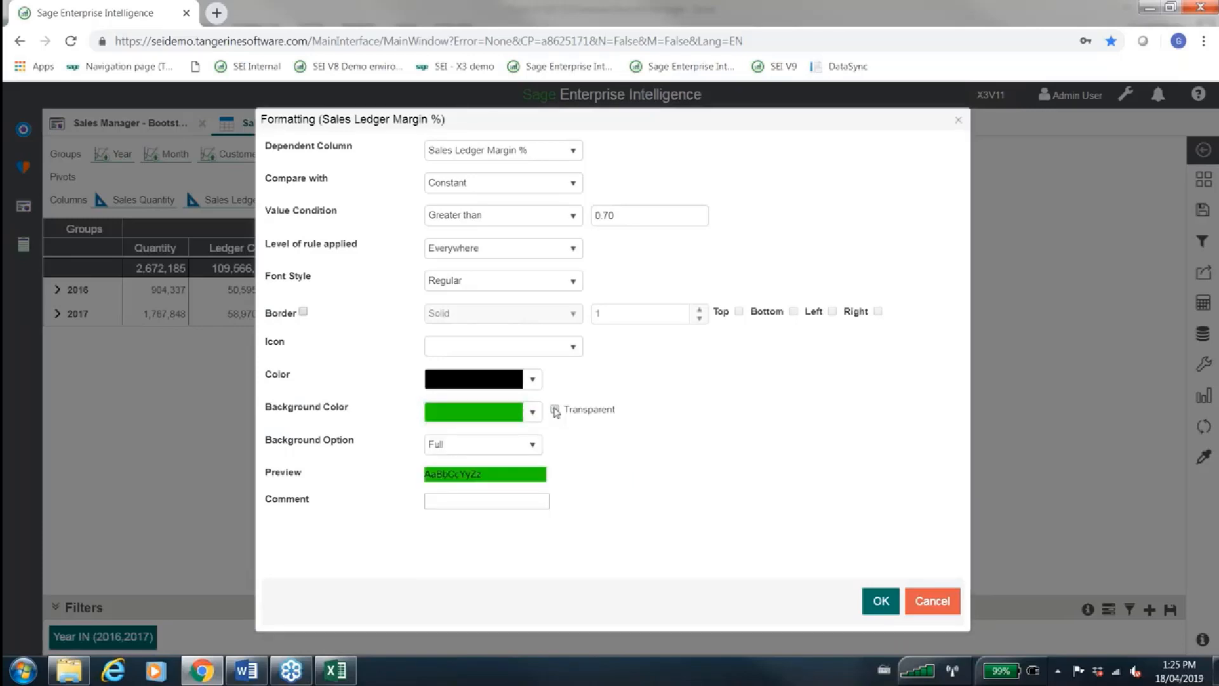
Turn off the rule's transparent background, set its background option to Based on Percentage of Parent, and save the rule
left_click(554, 409)
left_click(519, 452)
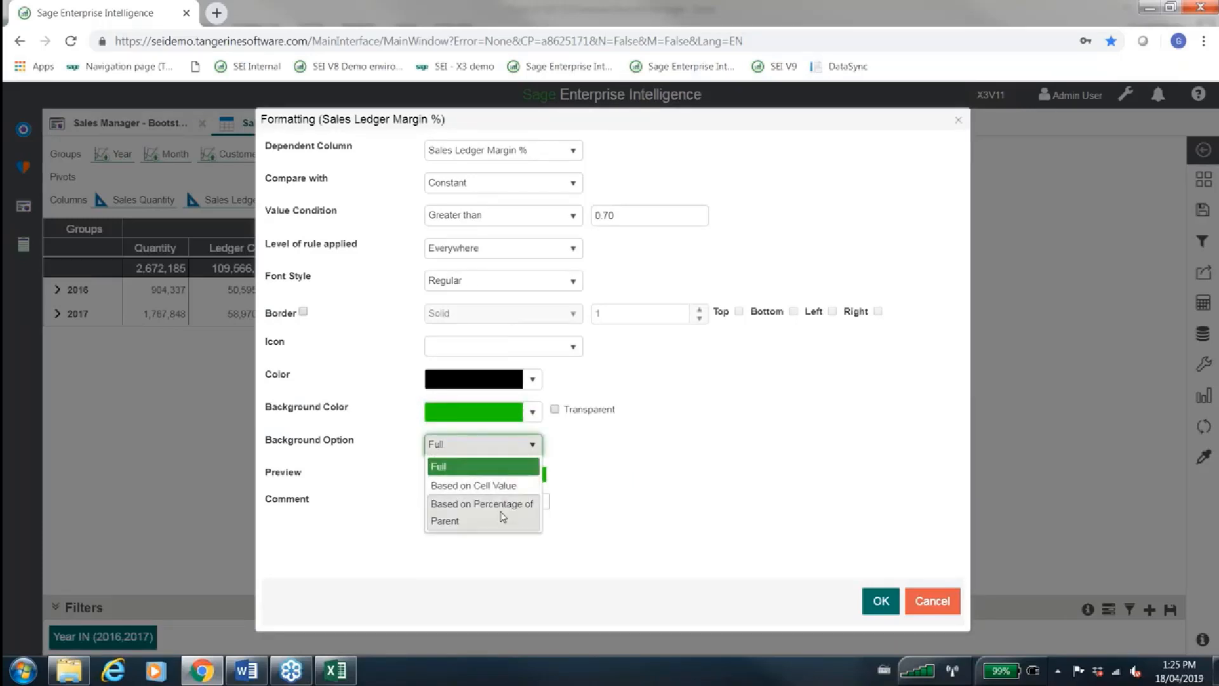
left_click(503, 515)
left_click(878, 599)
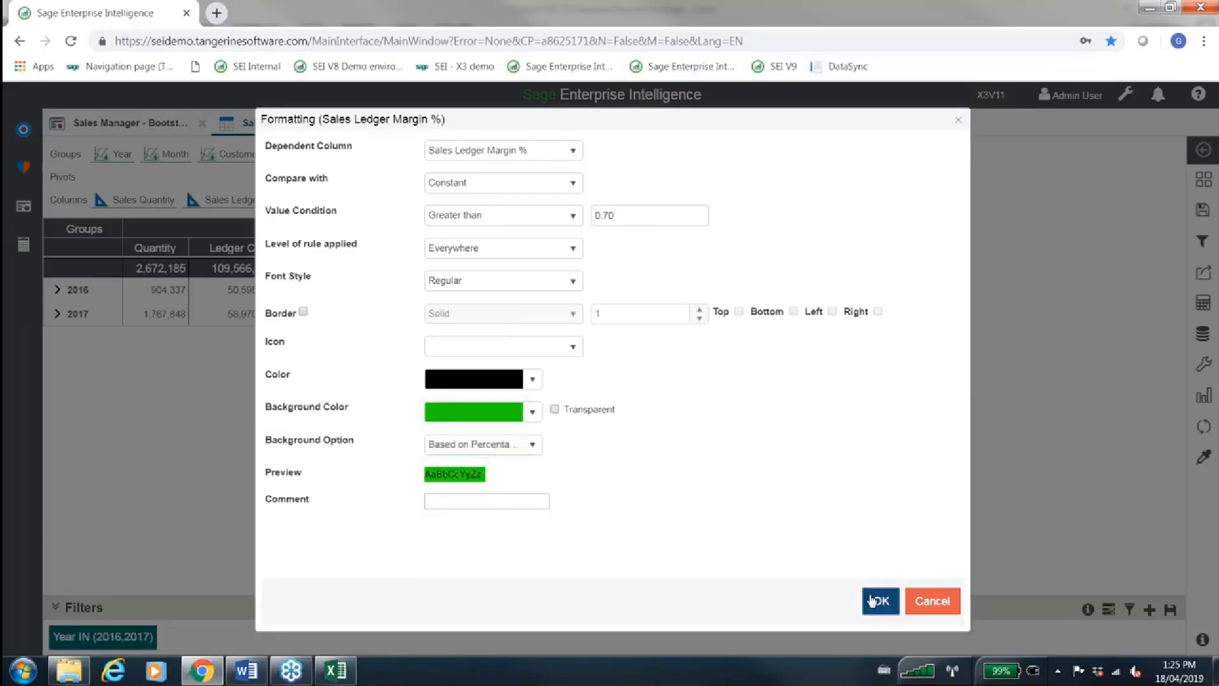
Add a second Sales Ledger Margin % formatting rule for values less than the constant 0.70
left_click(926, 153)
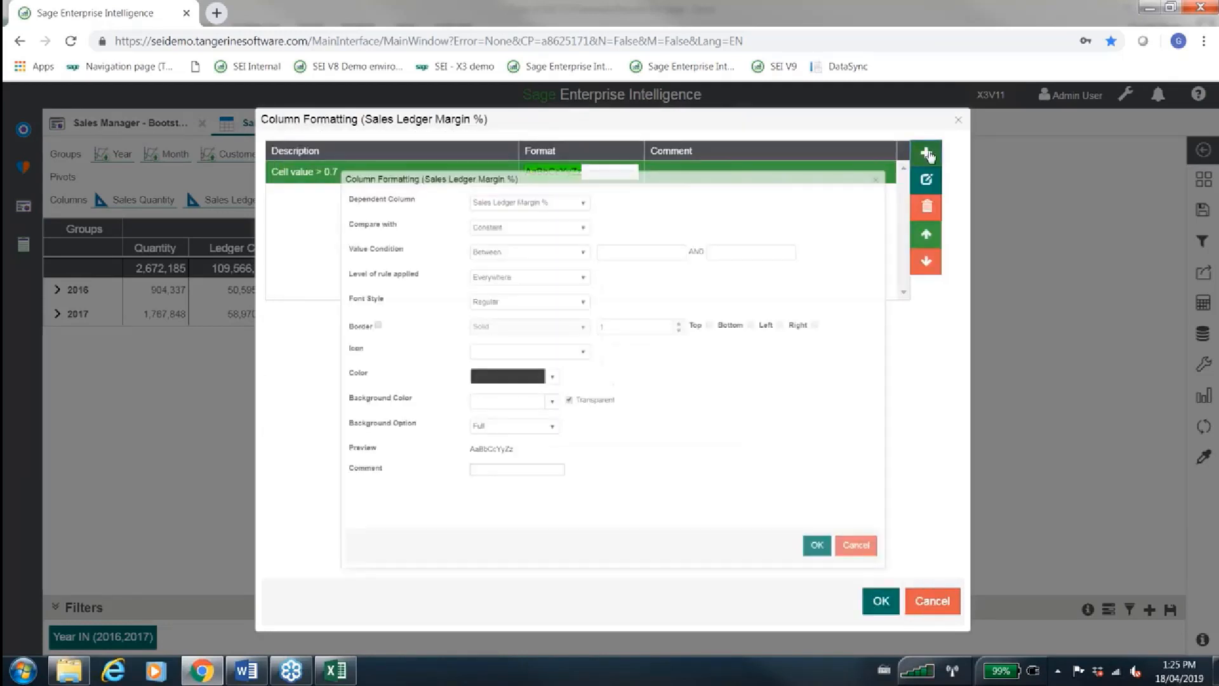
left_click(575, 219)
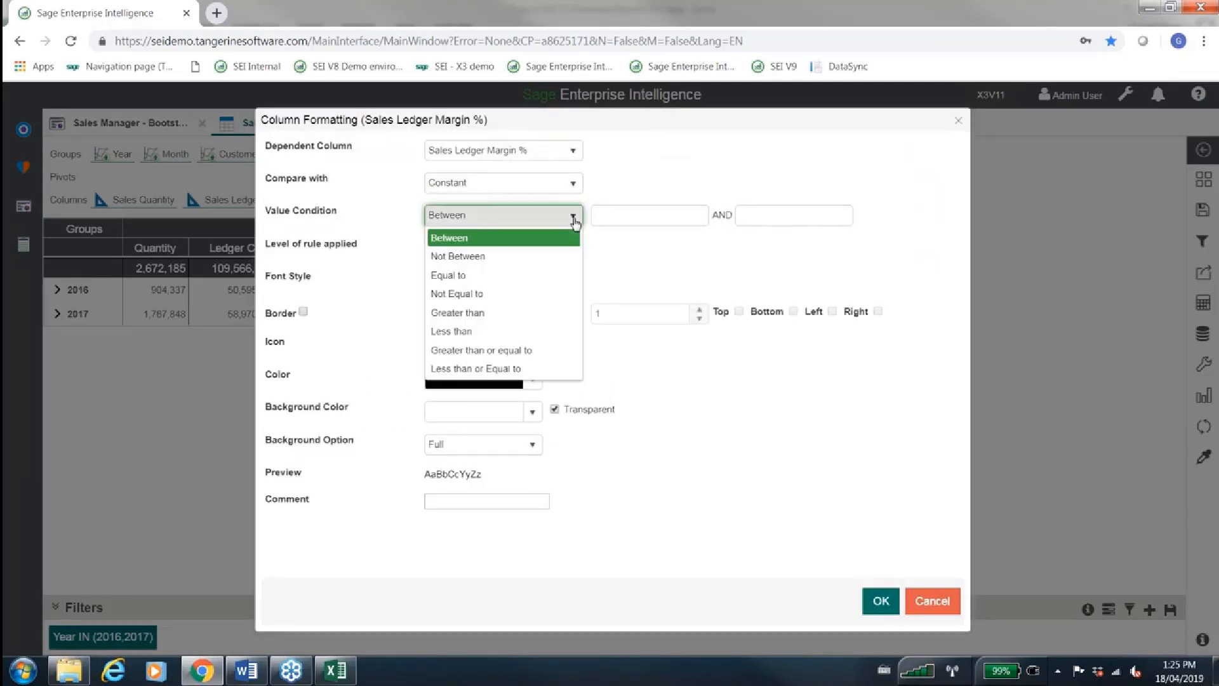
left_click(501, 331)
left_click(616, 215)
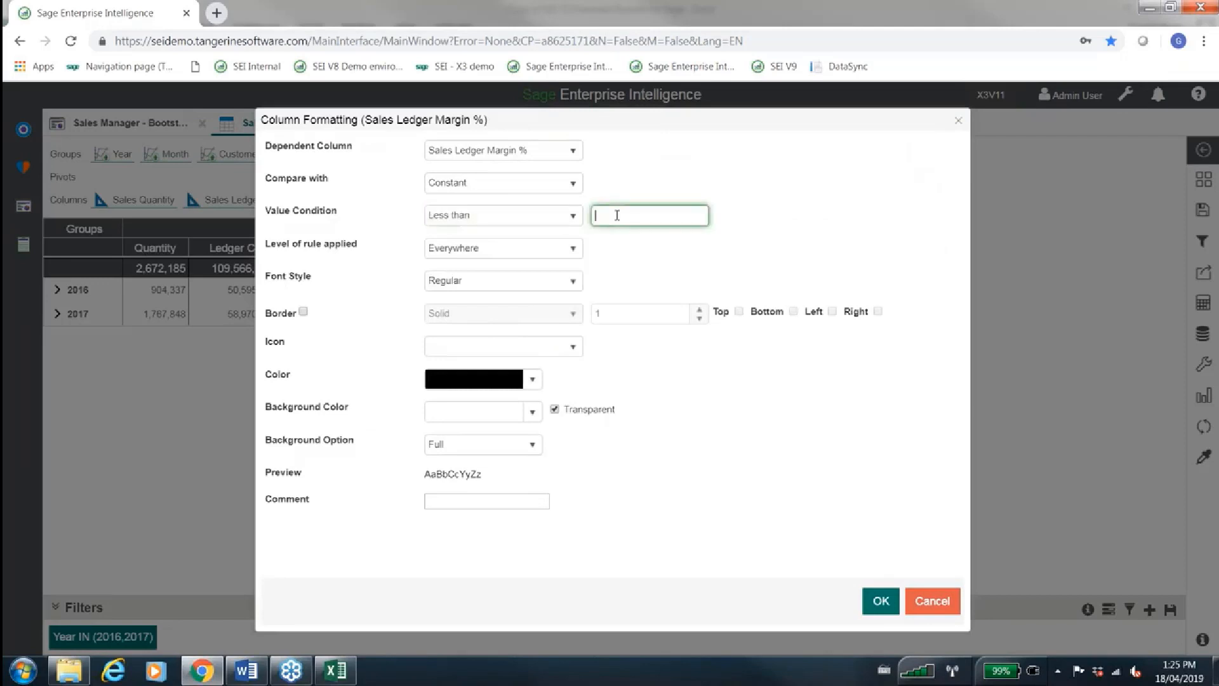
type("0.70")
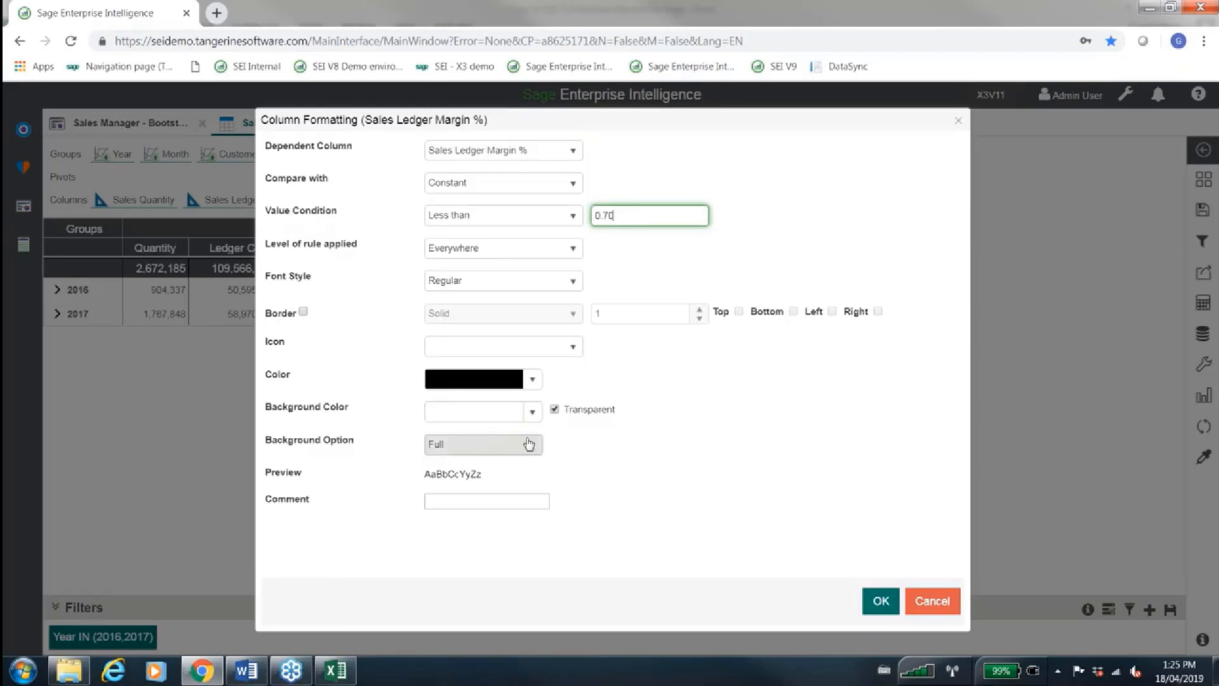
Give the less-than rule a non-transparent red background based on percentage of parent, and save the rule
left_click(532, 412)
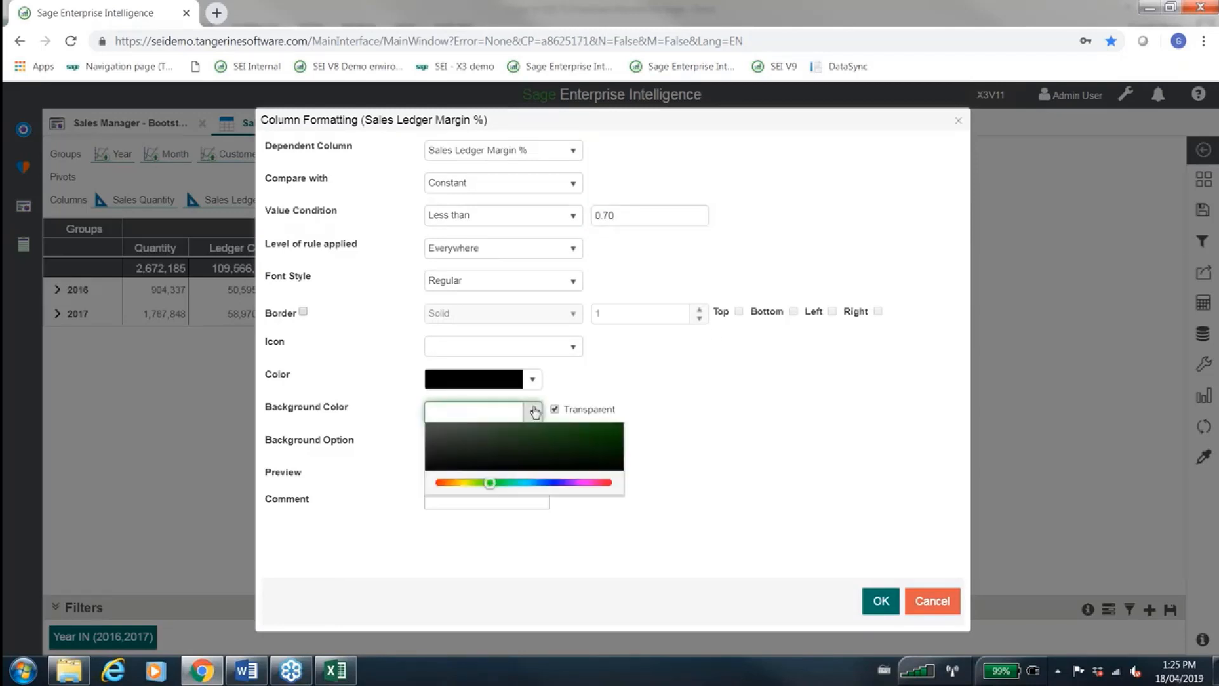
left_click(620, 469)
left_click(663, 451)
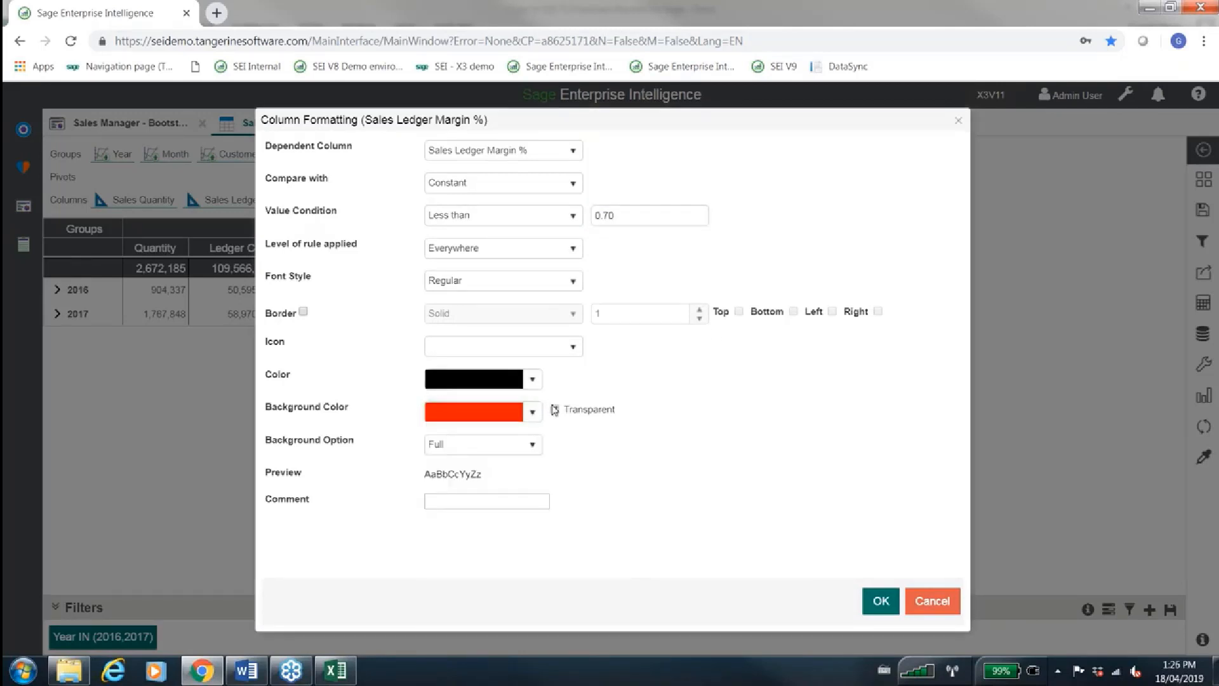
left_click(483, 444)
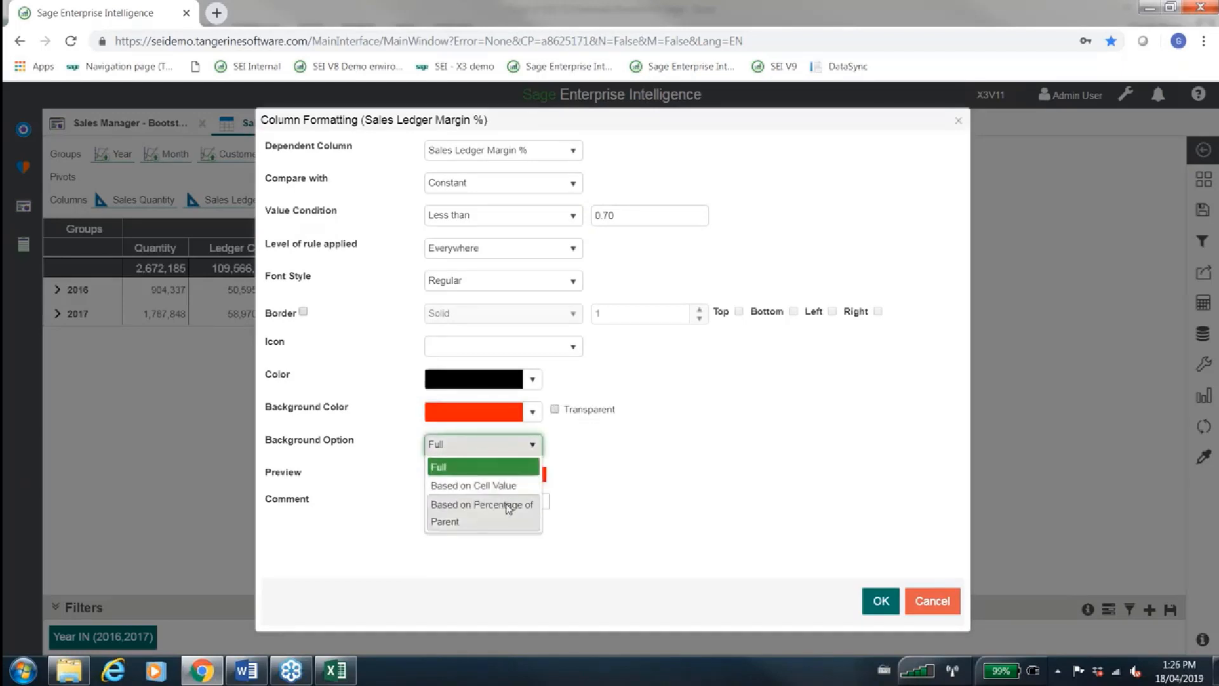
left_click(507, 508)
left_click(877, 602)
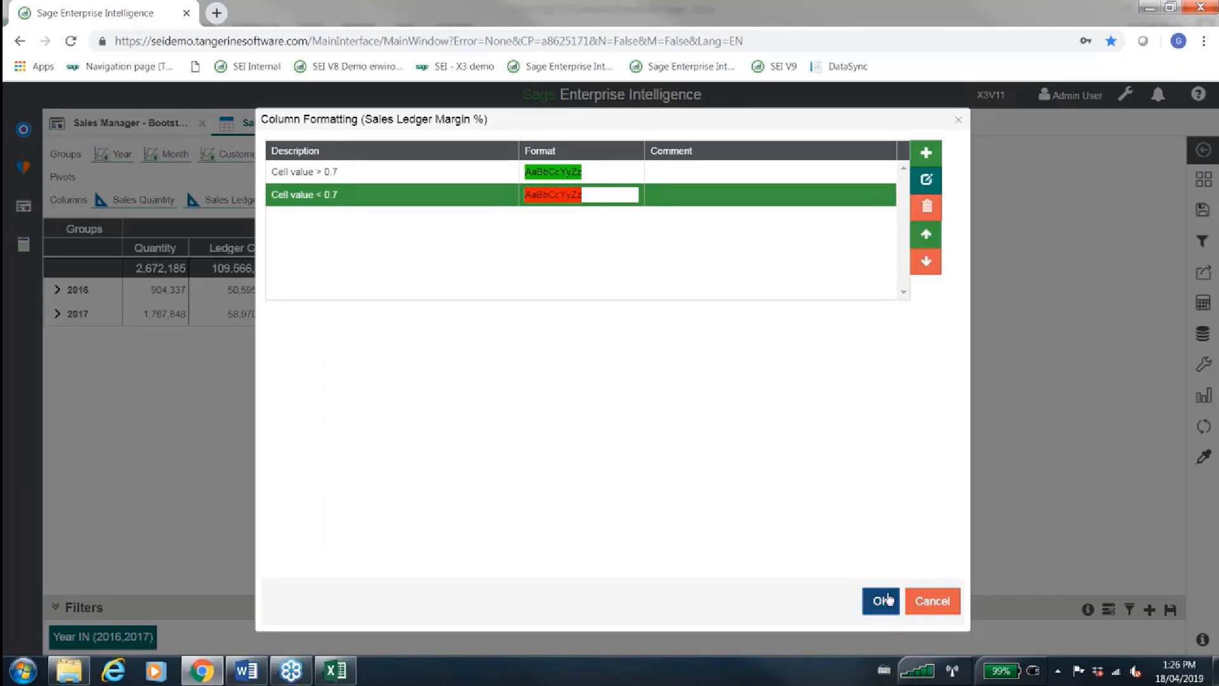
Apply both margin formatting rules to the worksheet and expand 2017 into its months
left_click(881, 600)
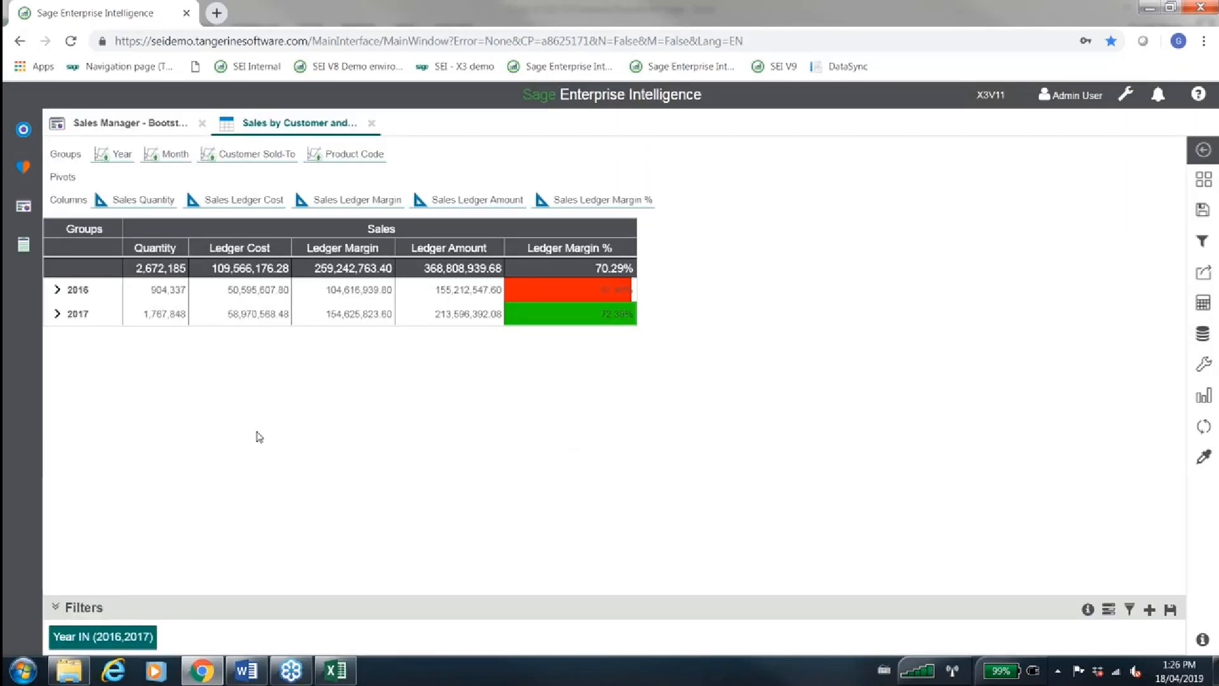
left_click(61, 314)
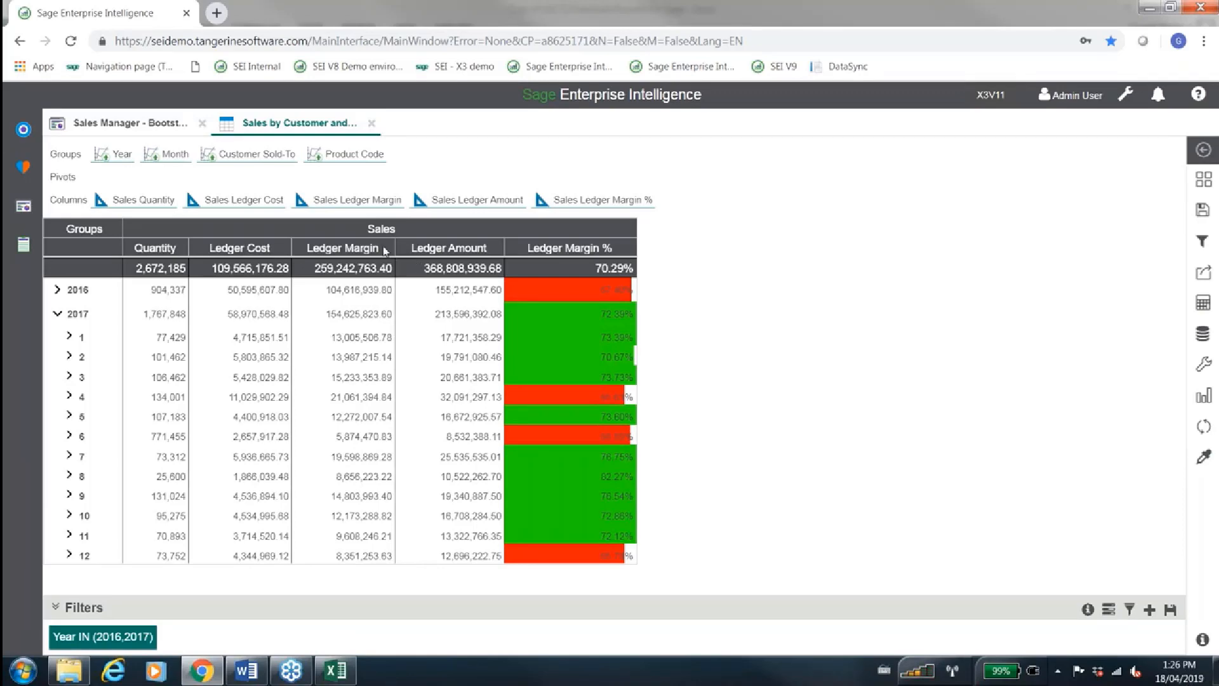
Examine the Command Center's Sales, Invoice Analysis, Finance, Purchasing and Manufacturing contents by expanding each of them
left_click(27, 140)
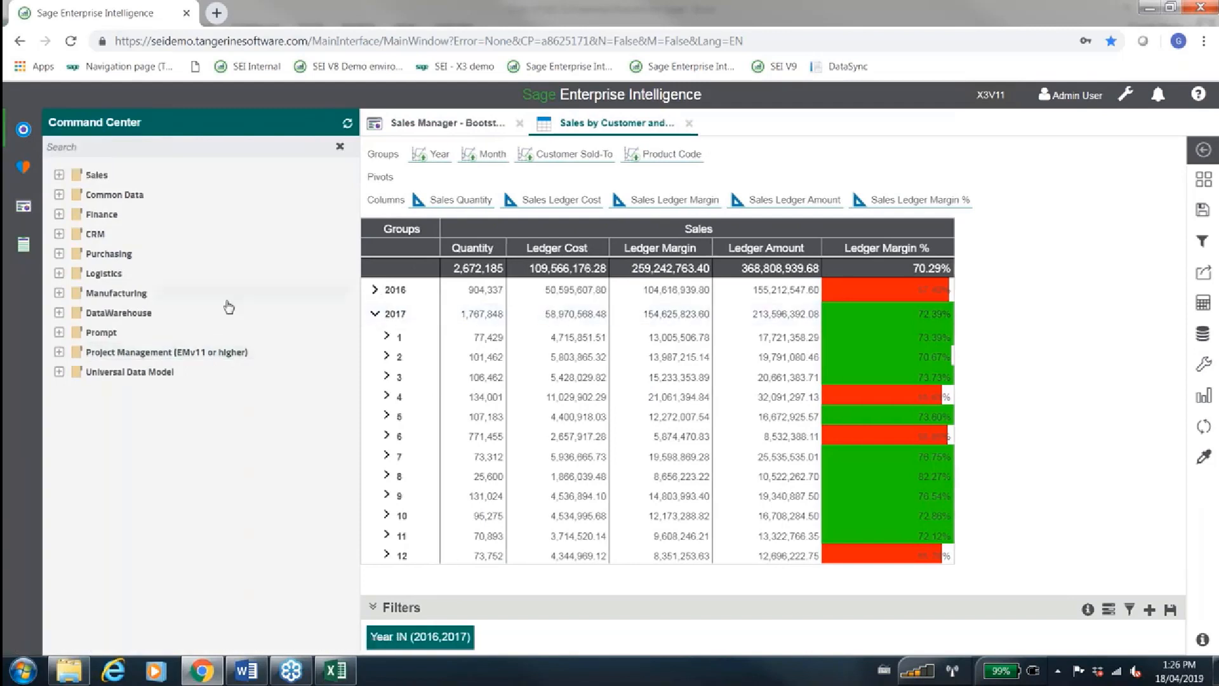
left_click(59, 175)
left_click(76, 194)
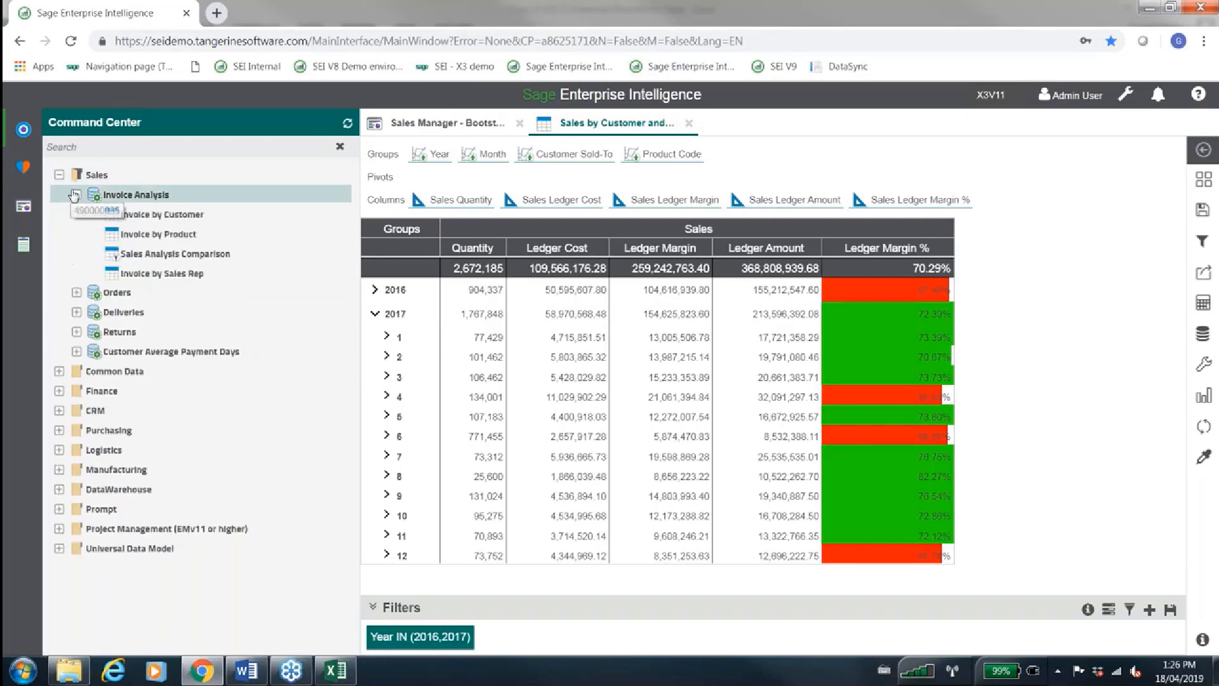
left_click(59, 391)
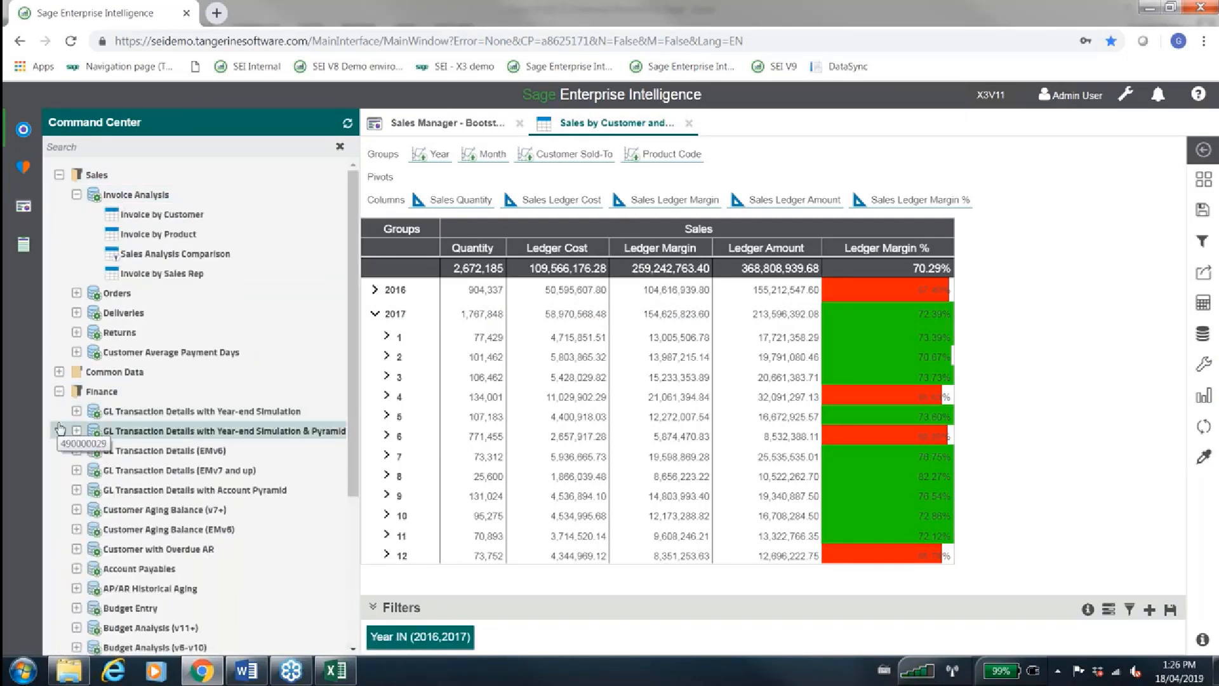
scroll(61, 429, "down", 1)
scroll(60, 429, "down", 5)
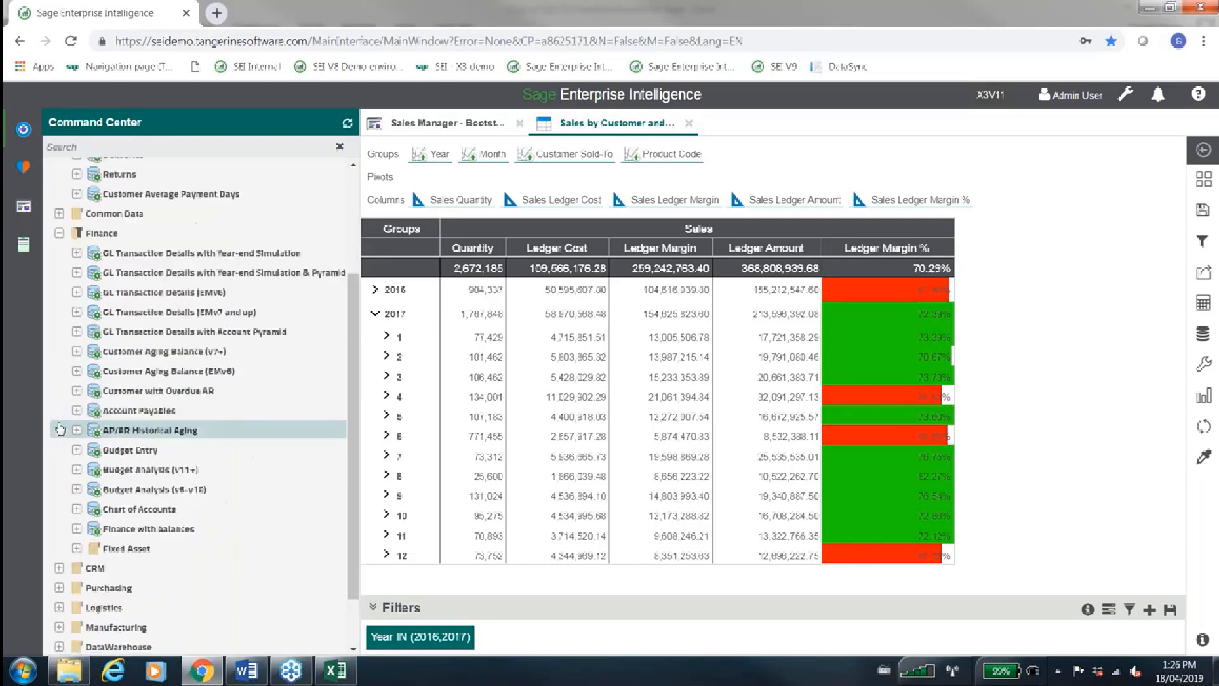
left_click(59, 520)
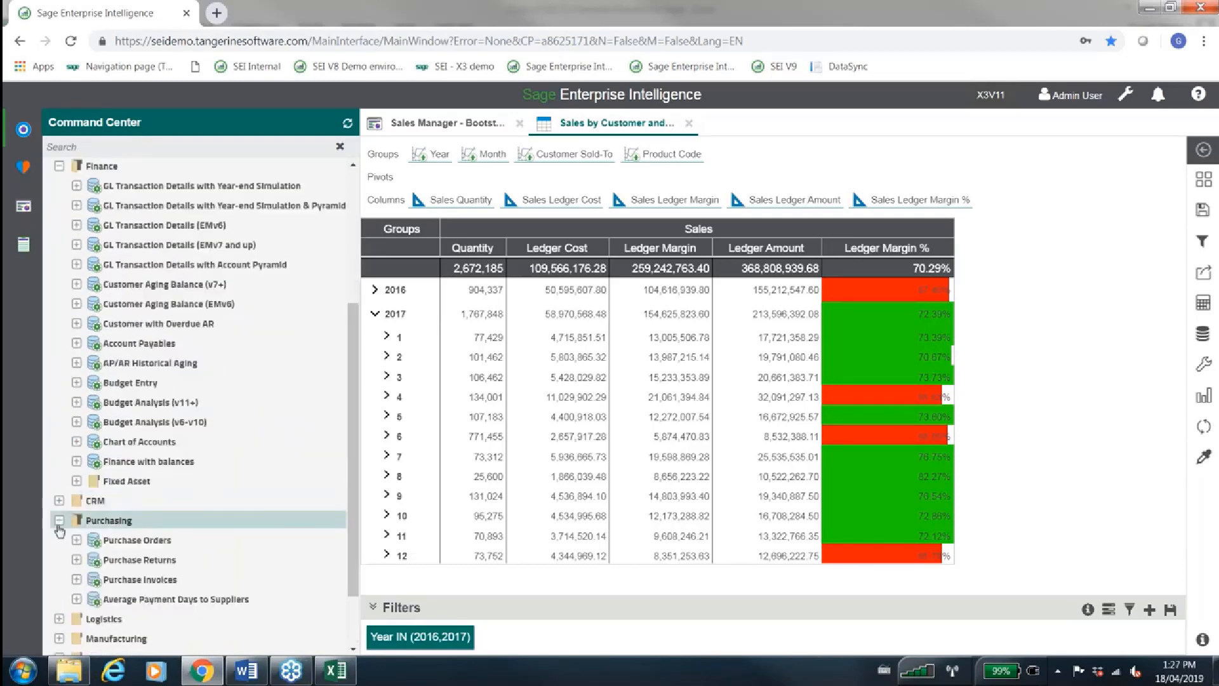
scroll(59, 530, "down", 5)
left_click(60, 557)
scroll(60, 559, "down", 3)
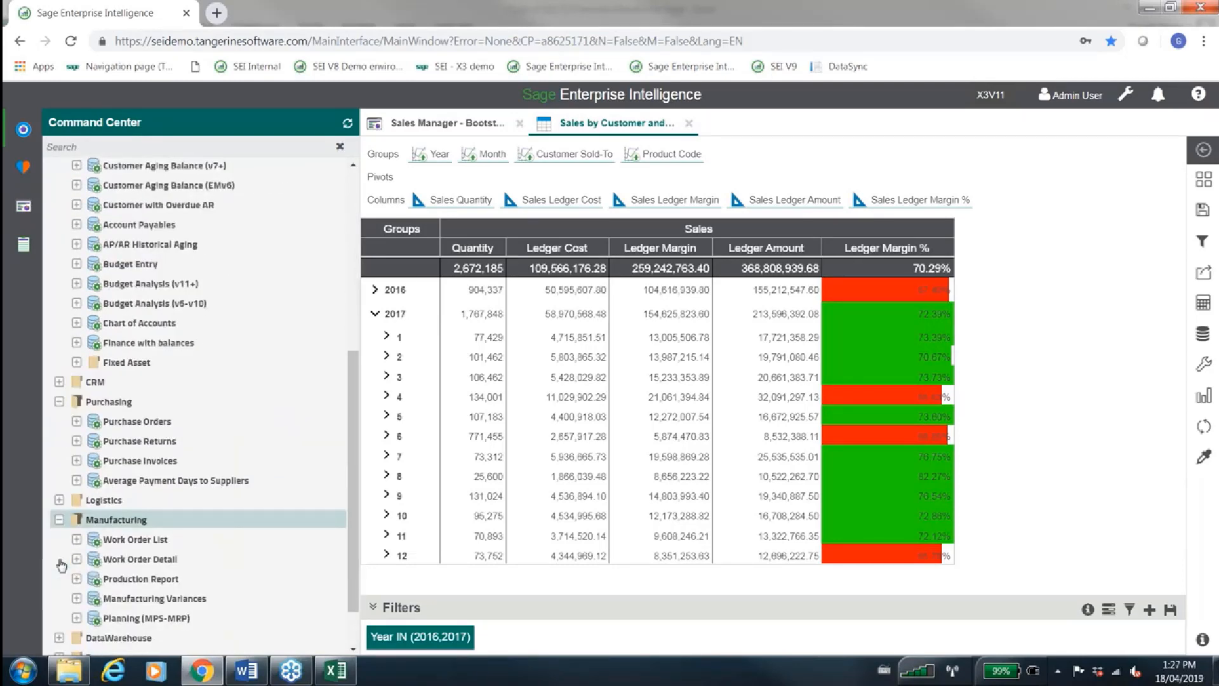
scroll(62, 565, "down", 1)
scroll(62, 566, "up", 6)
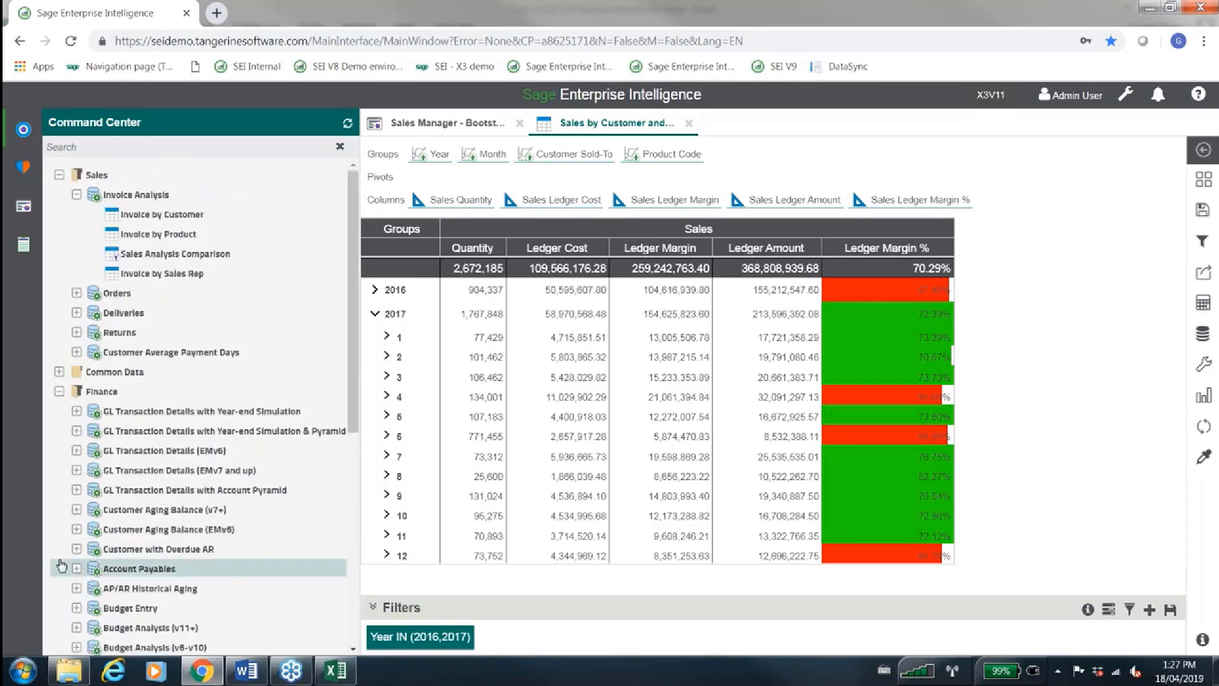
Collapse the Sales, Finance, Purchasing and Manufacturing folders in the Command Center
left_click(59, 175)
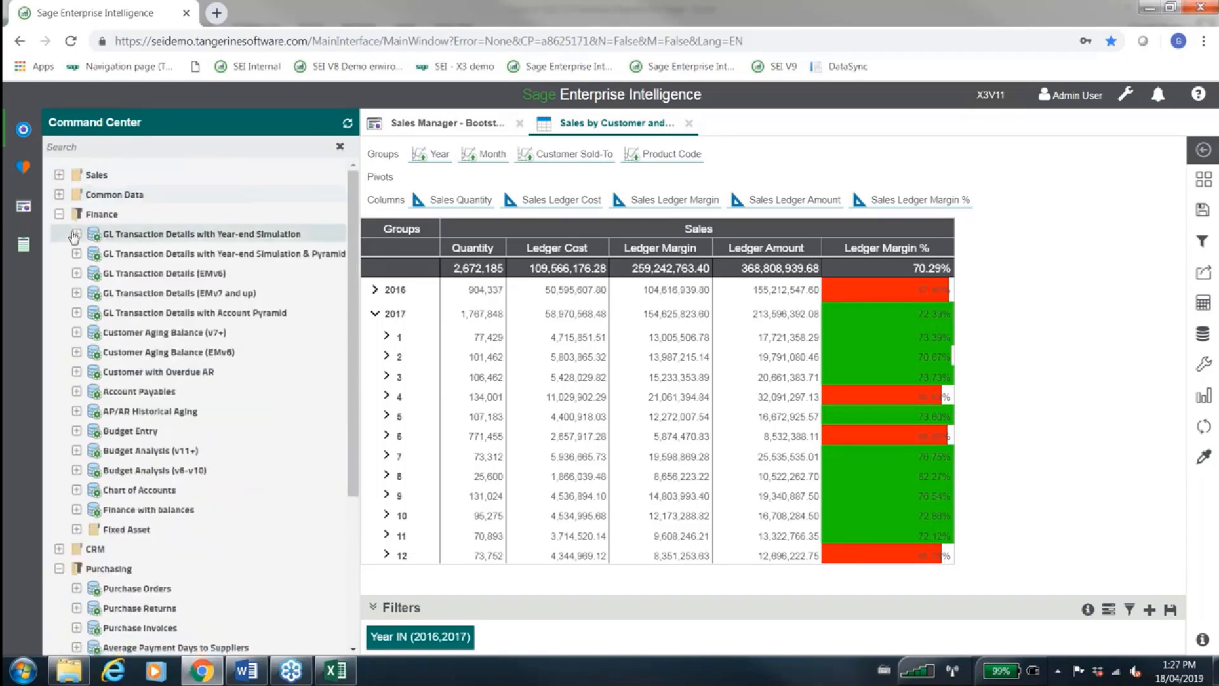
left_click(59, 214)
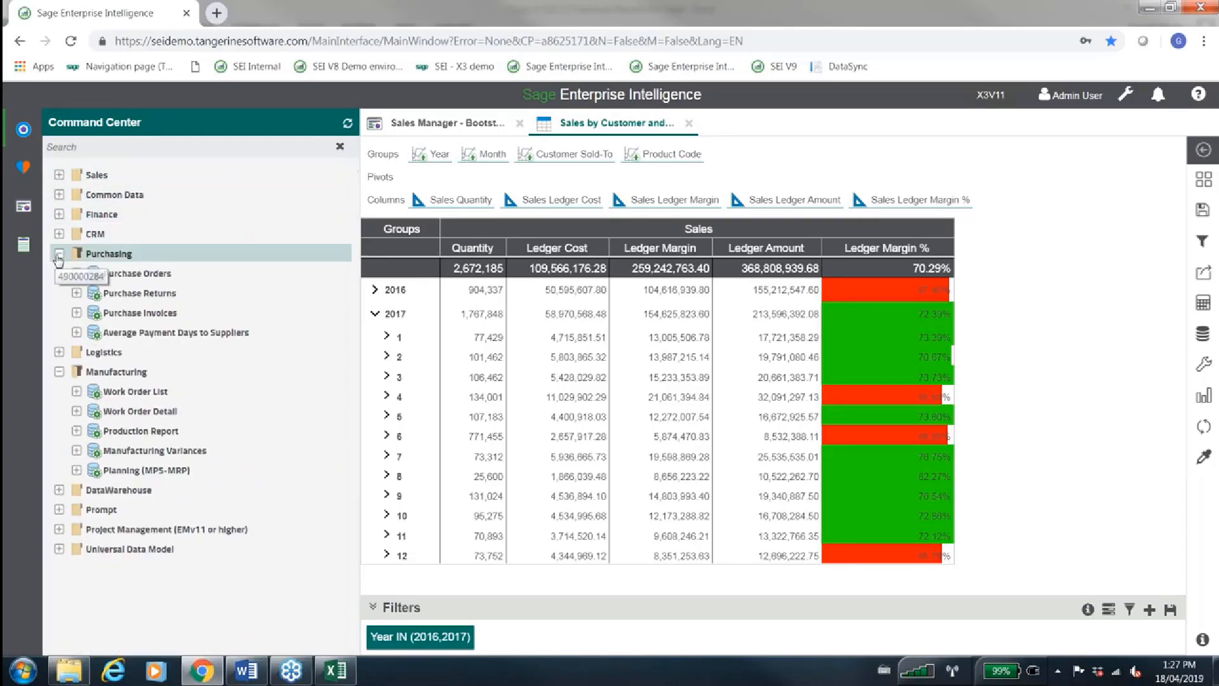
left_click(59, 254)
left_click(58, 294)
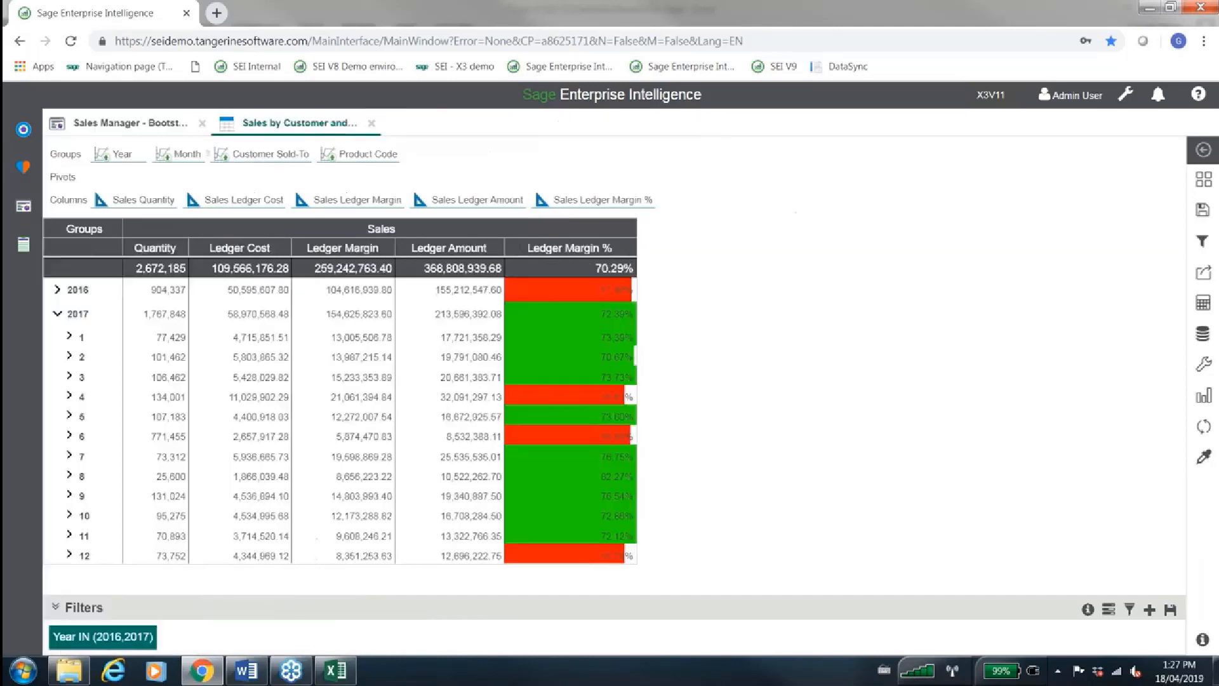
View the Sales Manager dashboard, return to the Sales by Customer worksheet, and collapse 2017
left_click(153, 125)
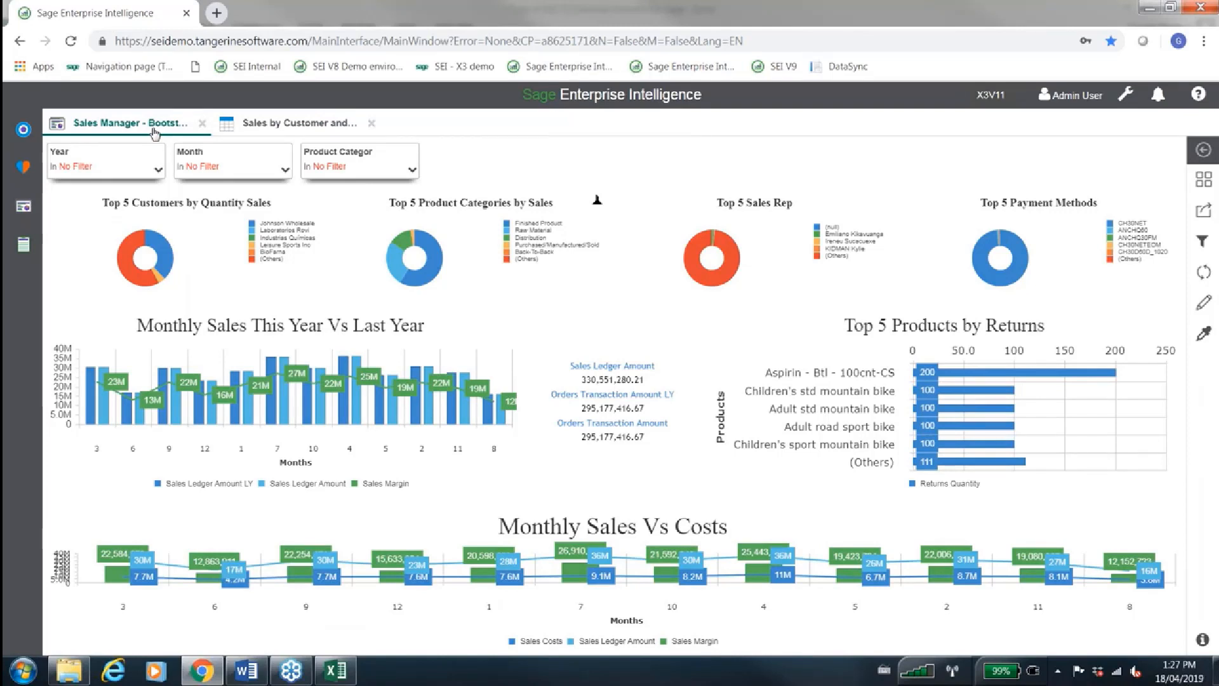
left_click(246, 124)
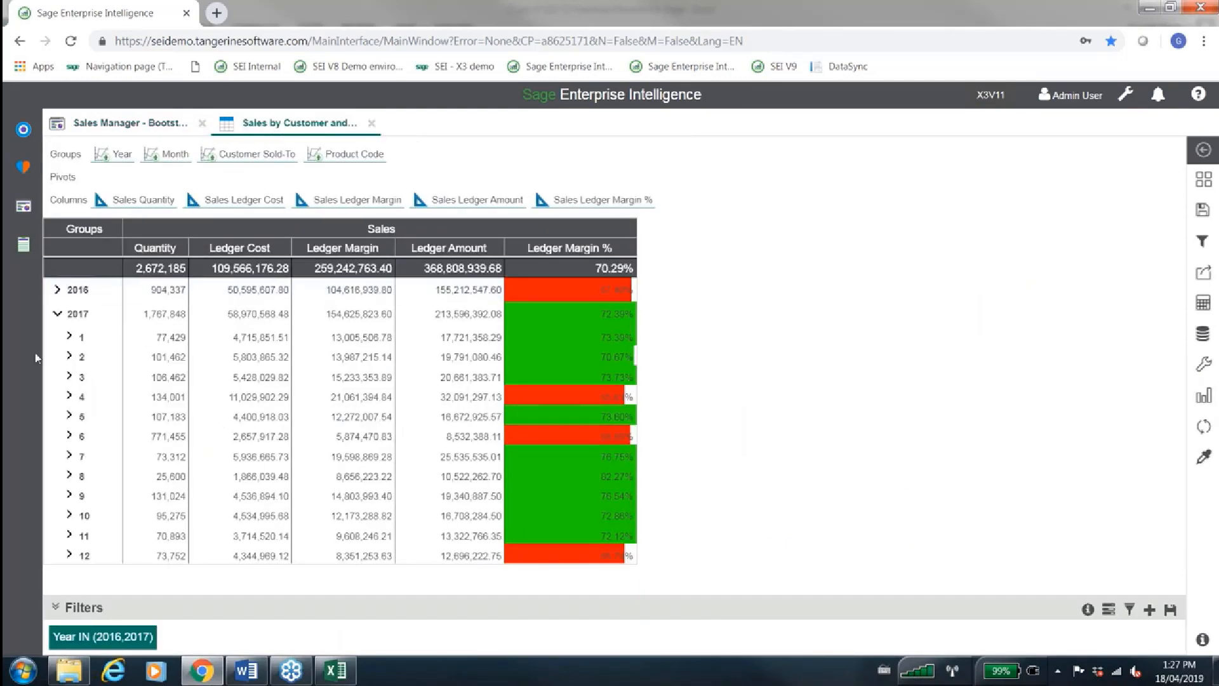
left_click(59, 314)
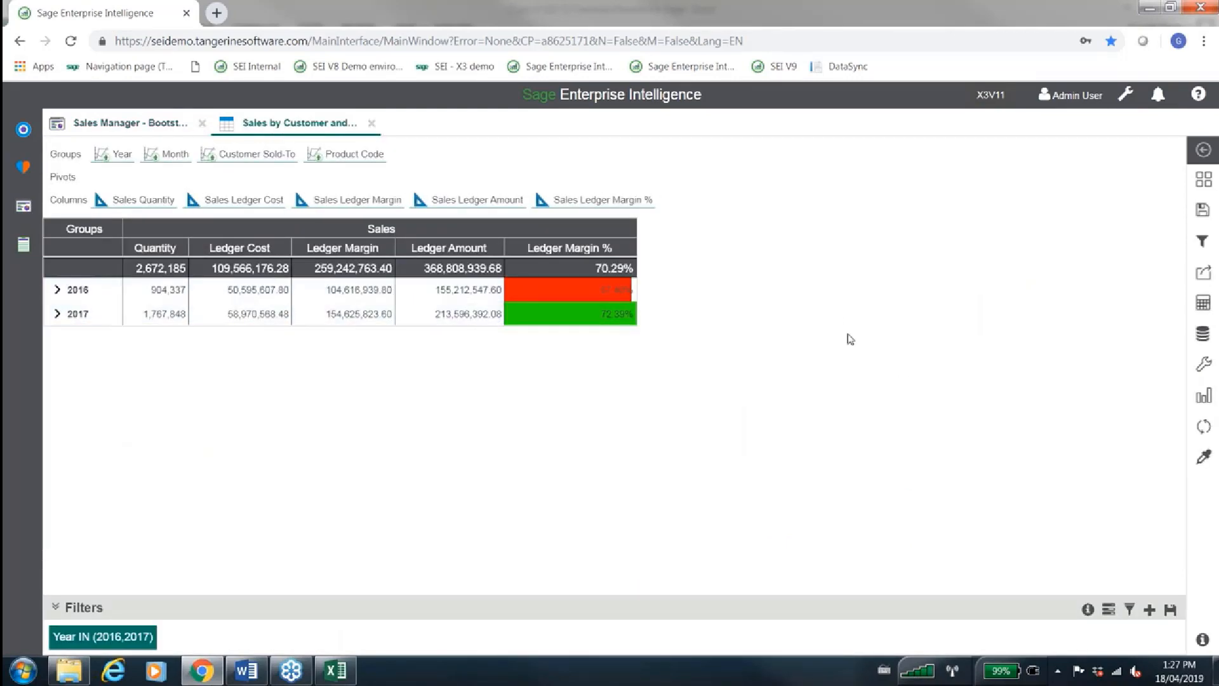
Examine the view types offered for the worksheet under Pie, Line, Bar, Map, Misc, Scatter and Combination
left_click(1201, 395)
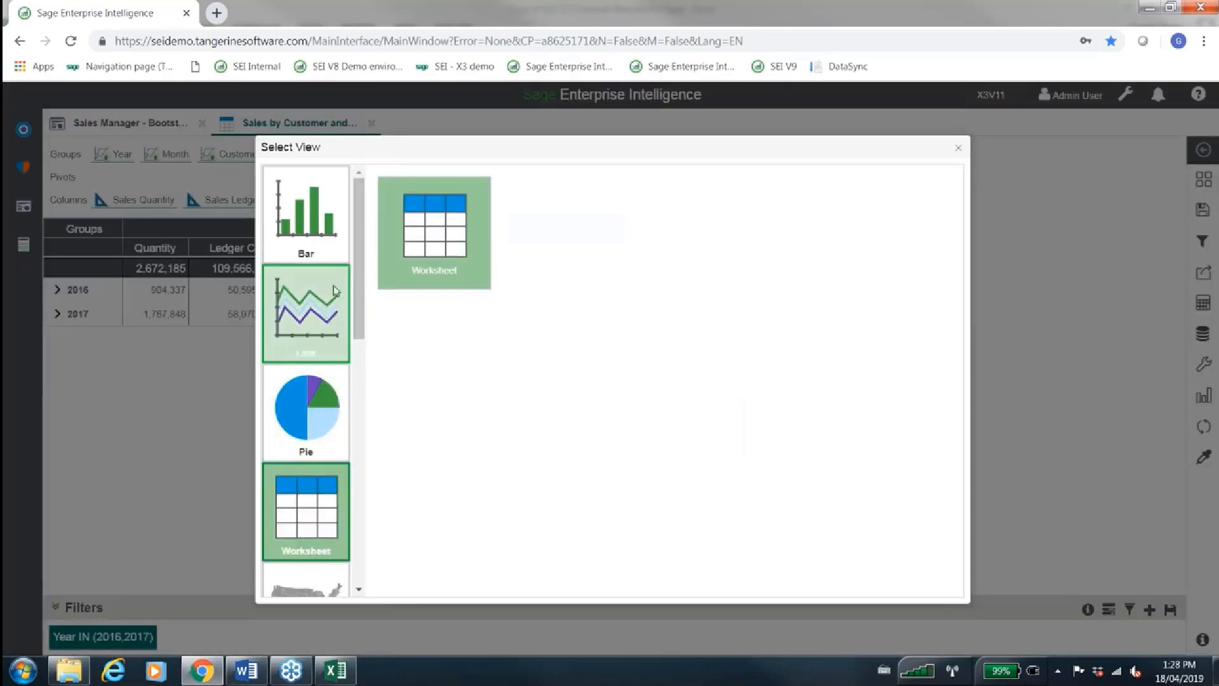
left_click(313, 379)
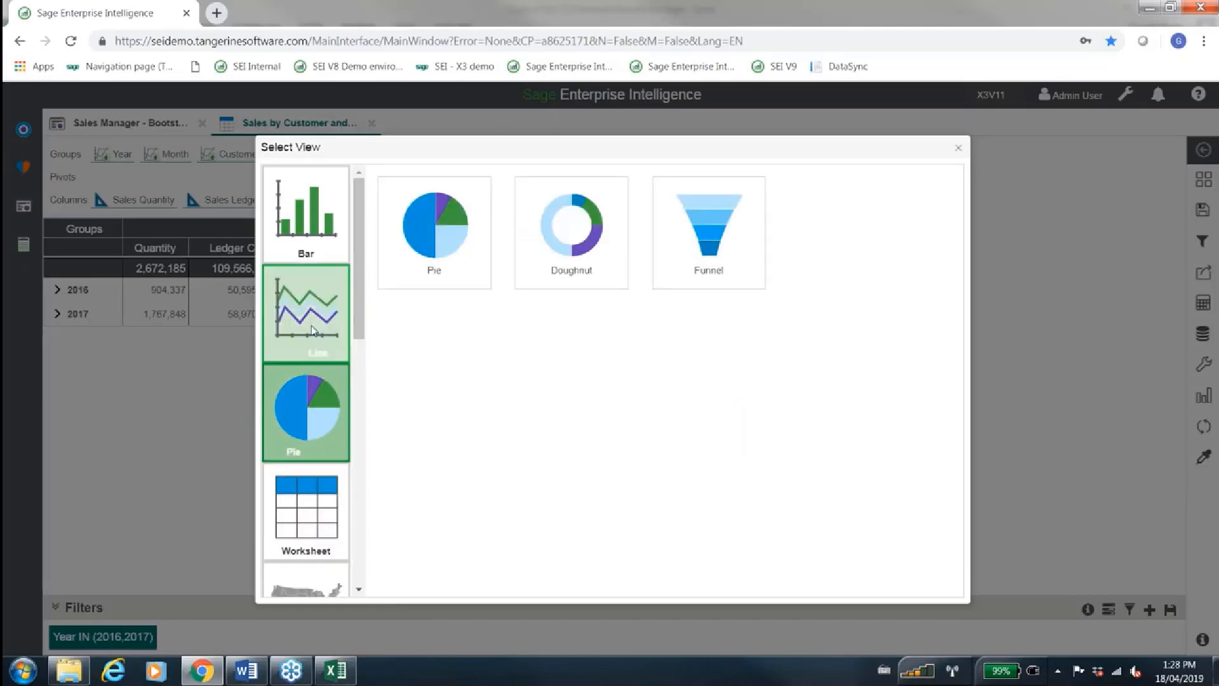
left_click(313, 329)
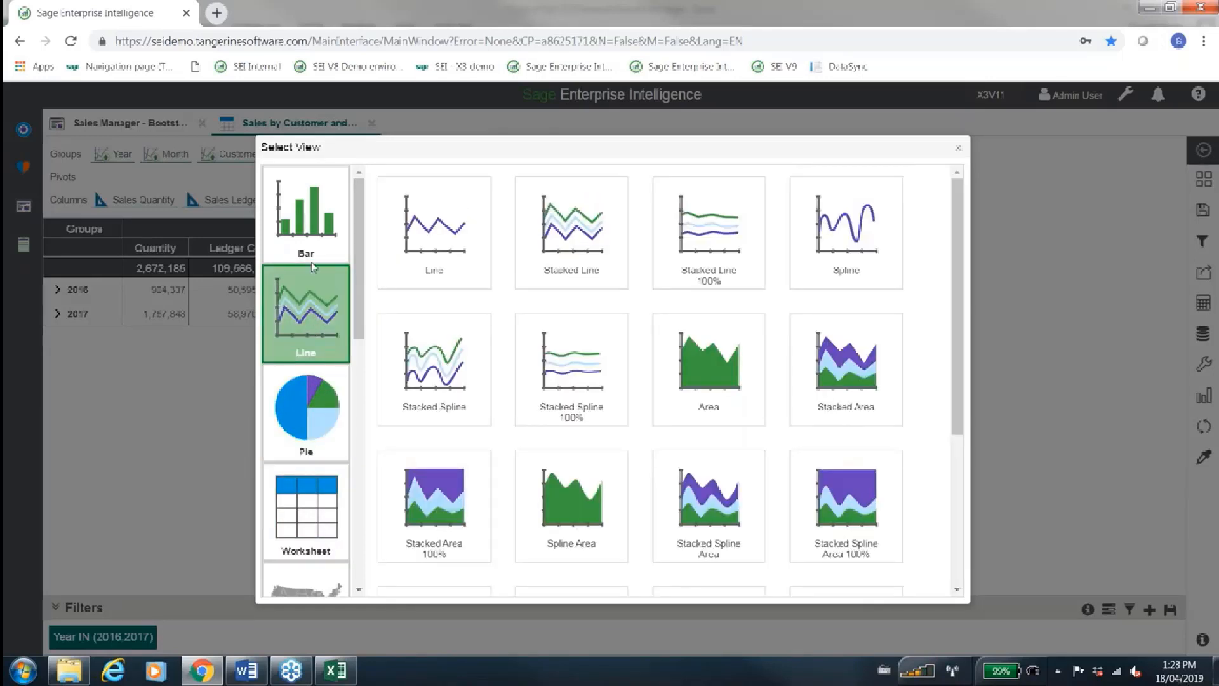
left_click(311, 237)
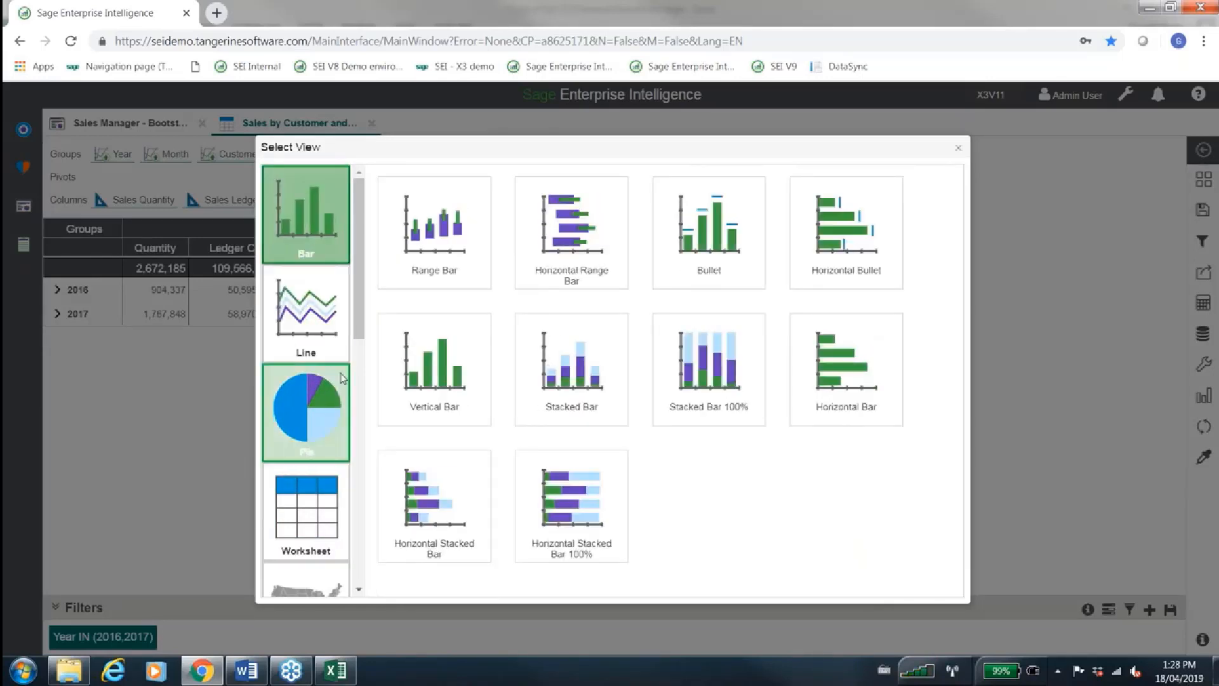
scroll(306, 410, "down", 2)
left_click(306, 378)
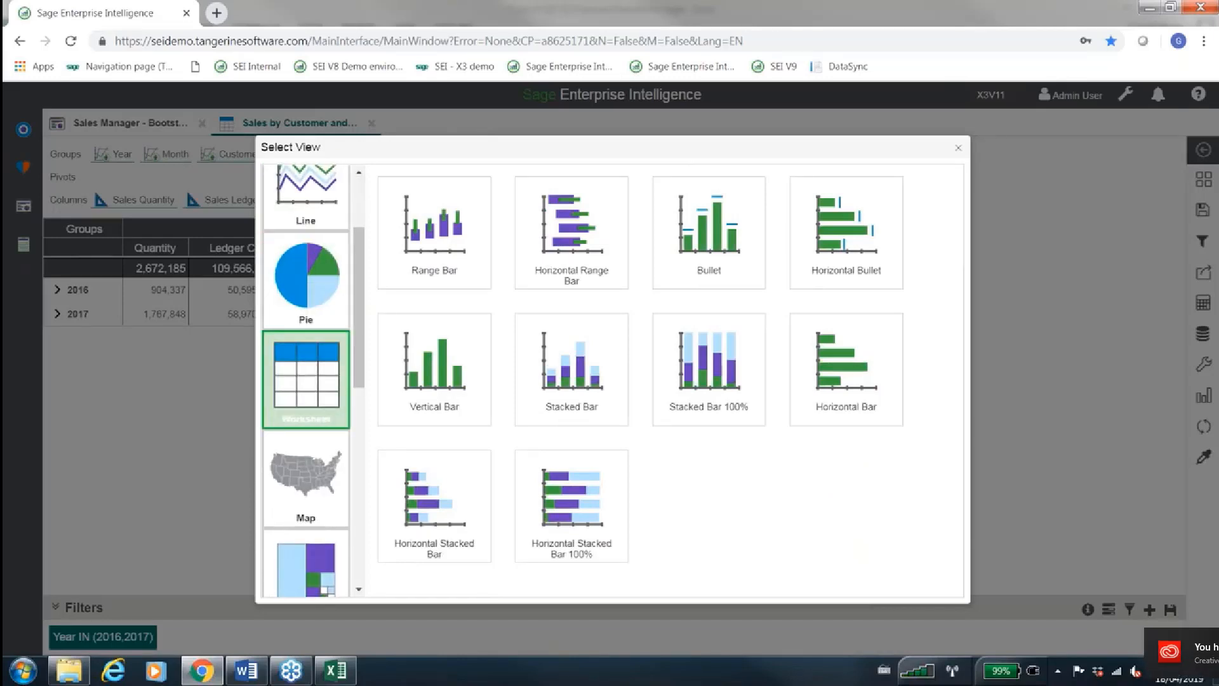
left_click(323, 455)
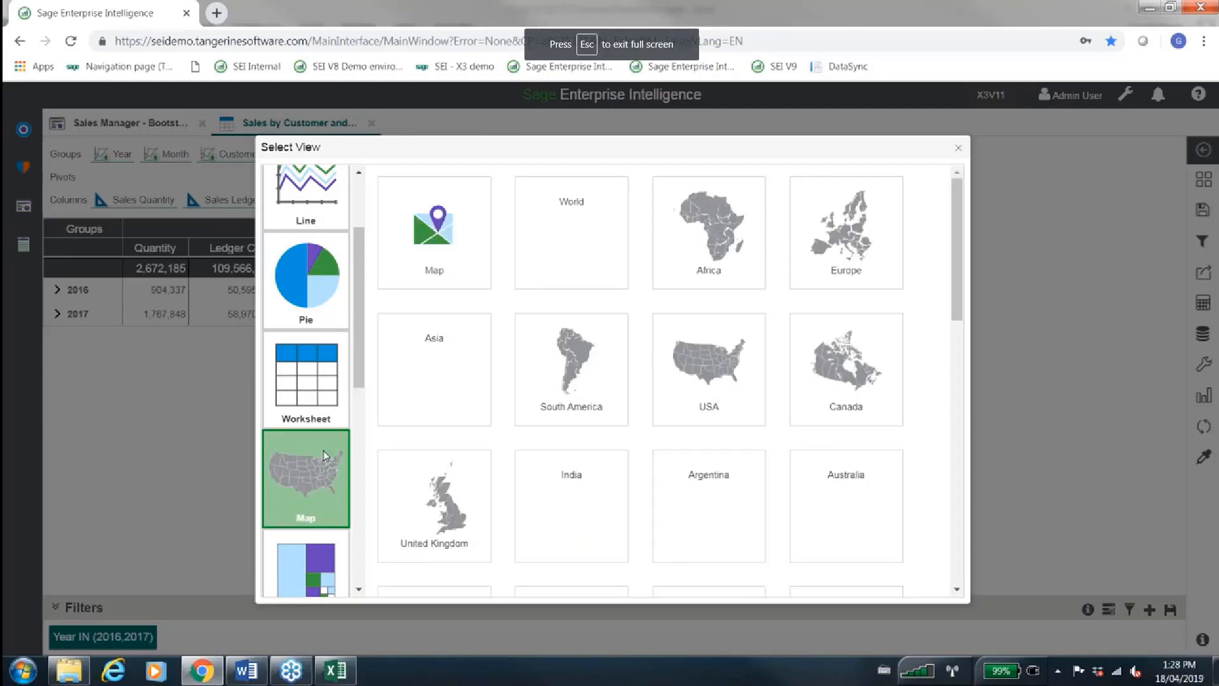
left_click(309, 565)
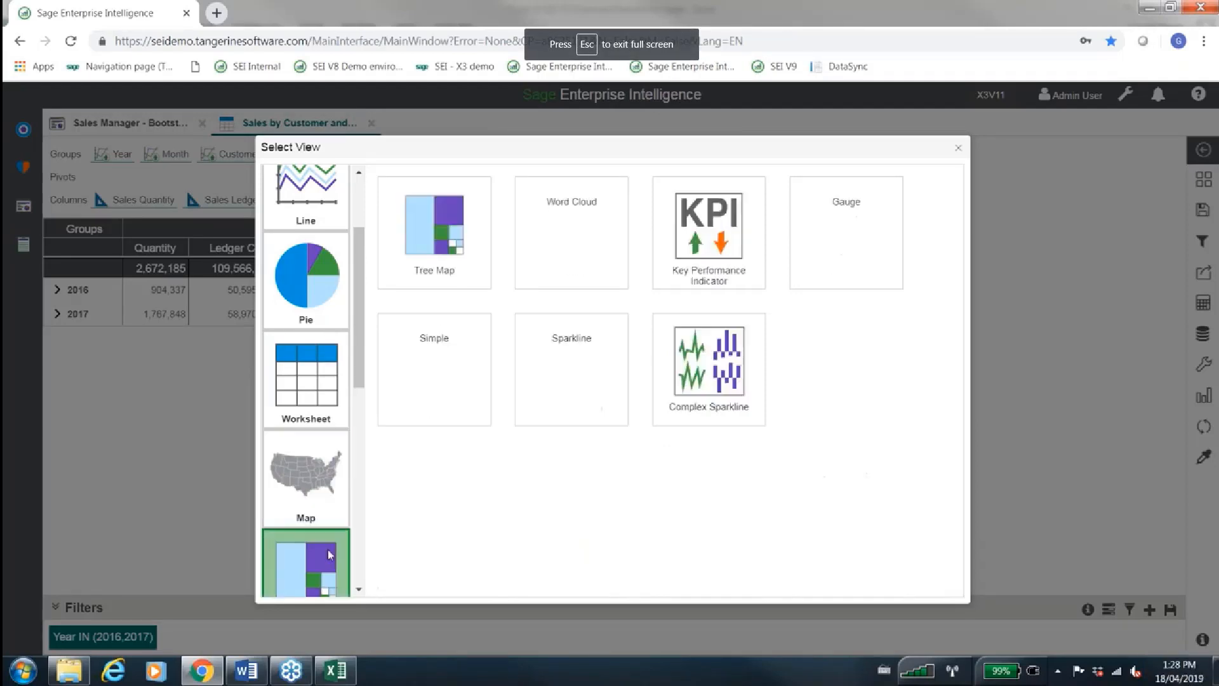
scroll(327, 553, "down", 3)
left_click(328, 540)
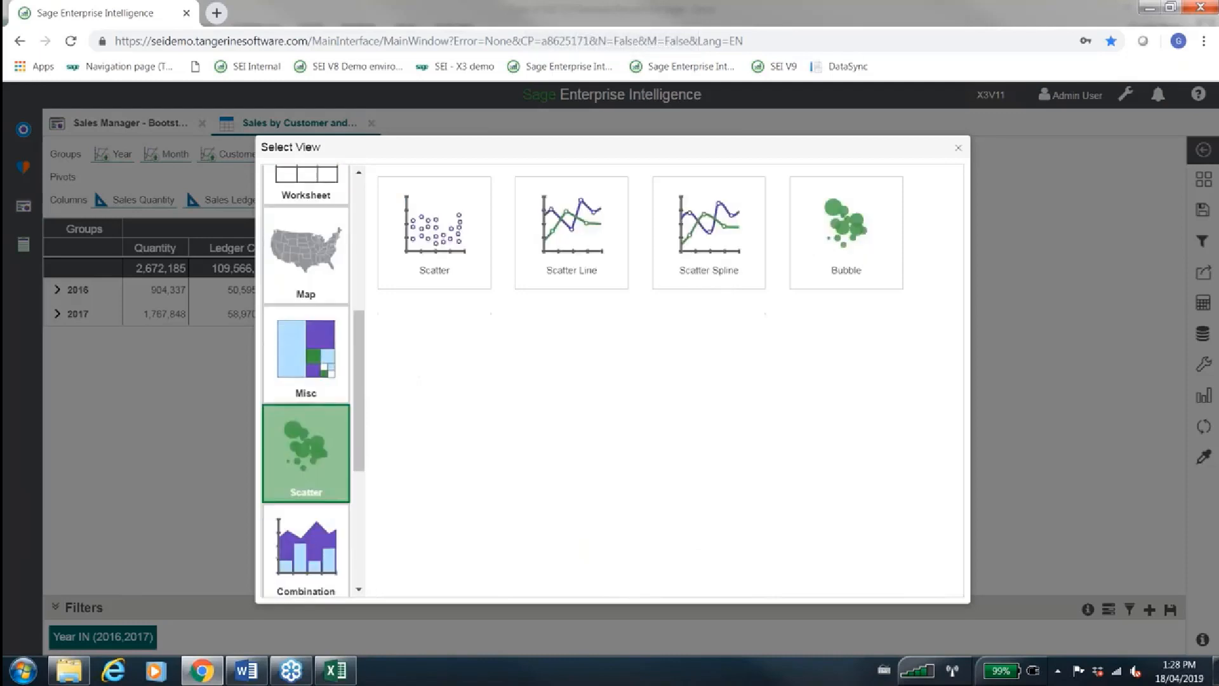
scroll(329, 530, "down", 1)
left_click(328, 531)
Change the Sales by Customer worksheet's view type to a Vertical Bar chart
scroll(329, 531, "up", 5)
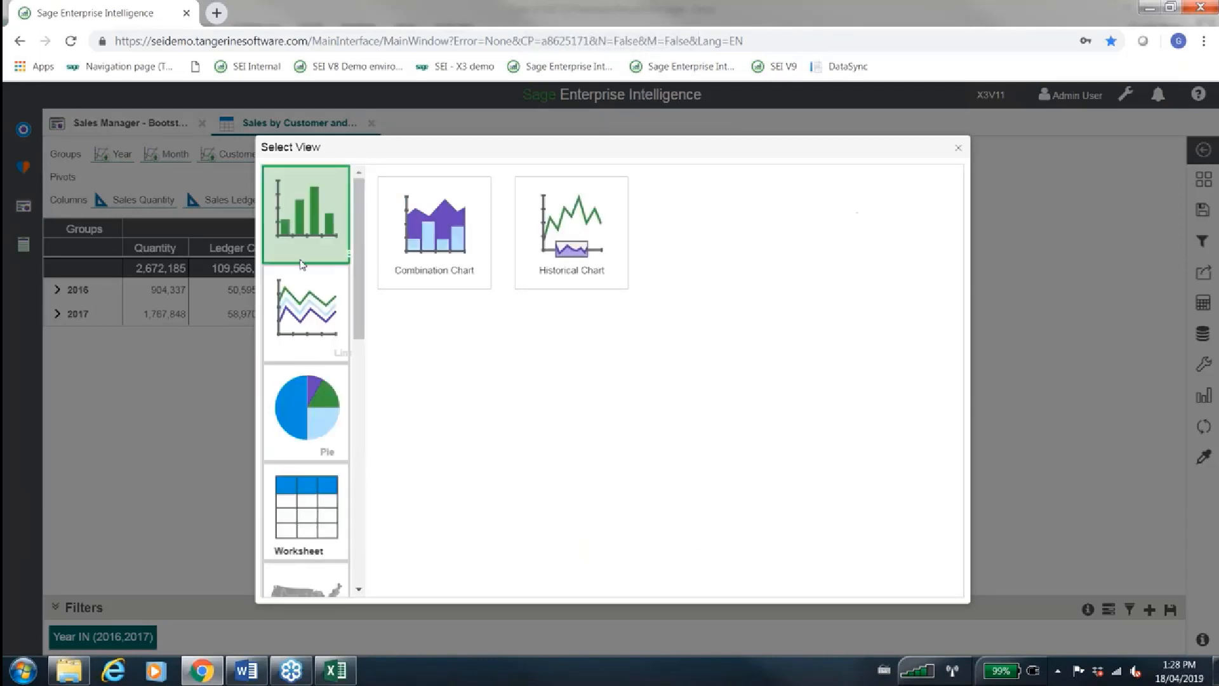
left_click(306, 216)
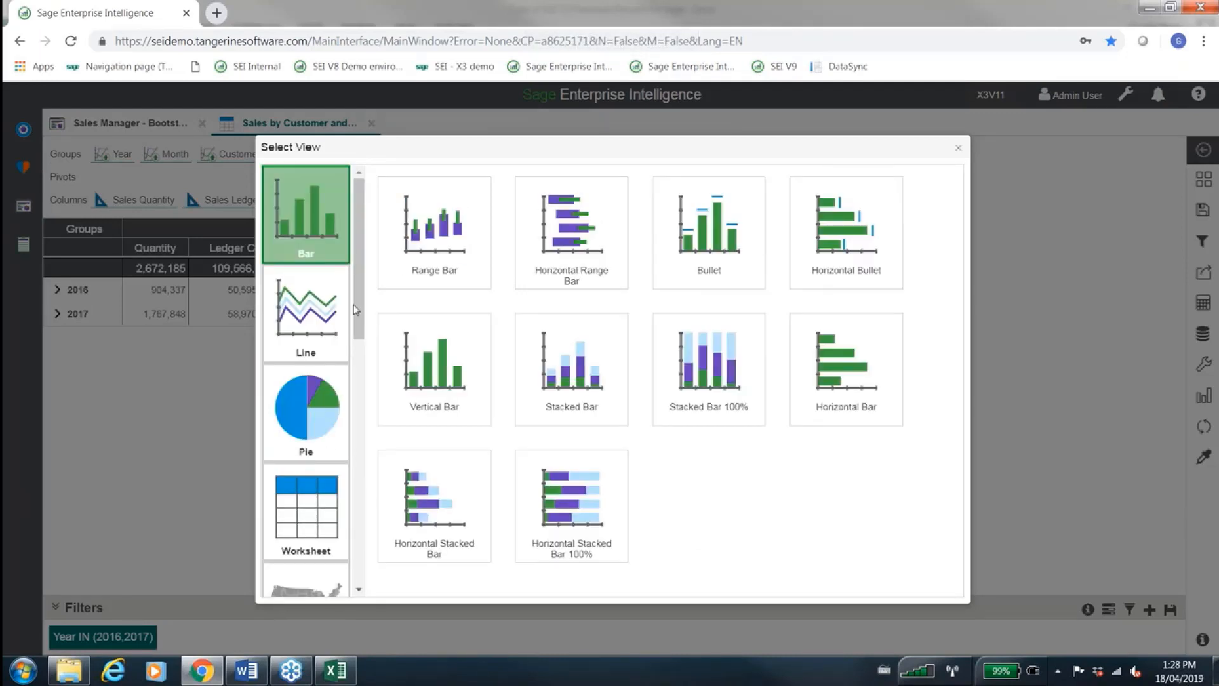
left_click(418, 351)
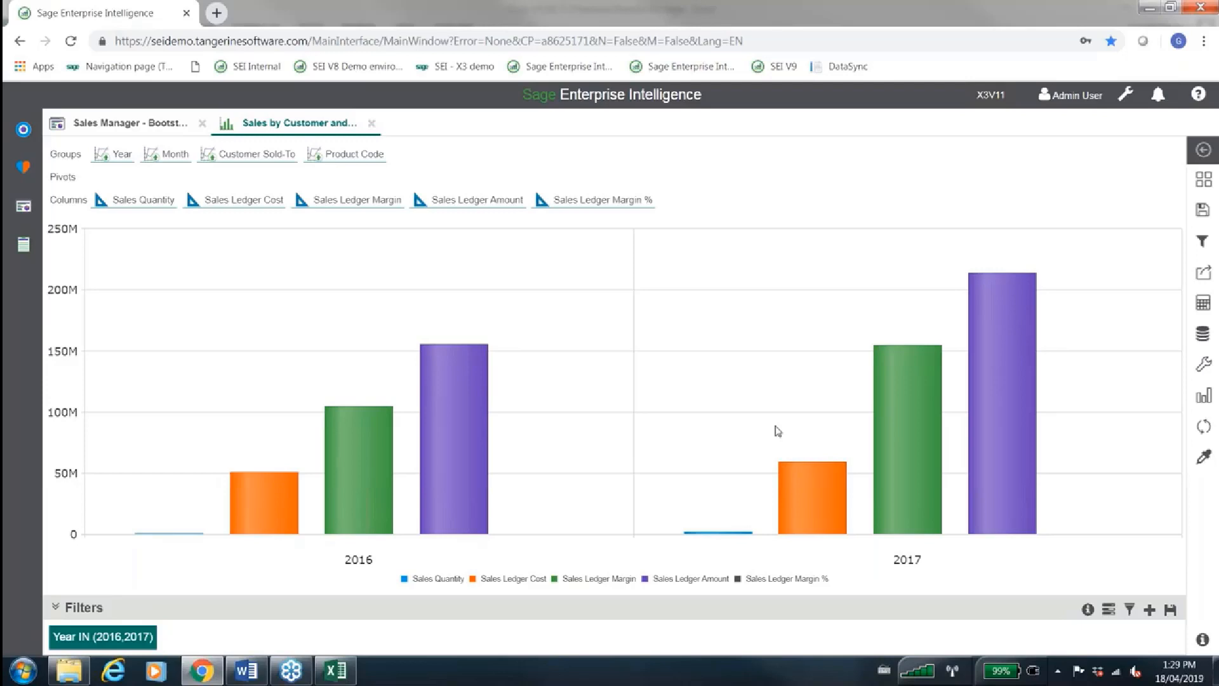
Create a dashboard view with the description "New Dashboard - xyz"
left_click(34, 216)
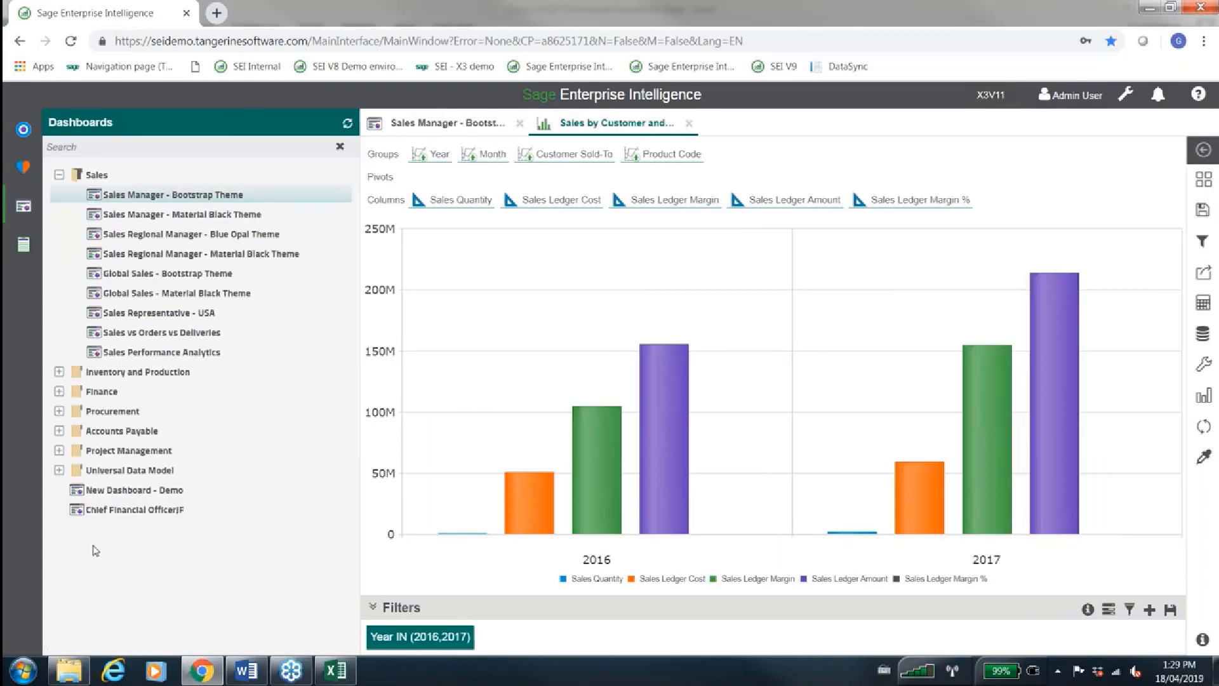
right_click(95, 550)
left_click(149, 559)
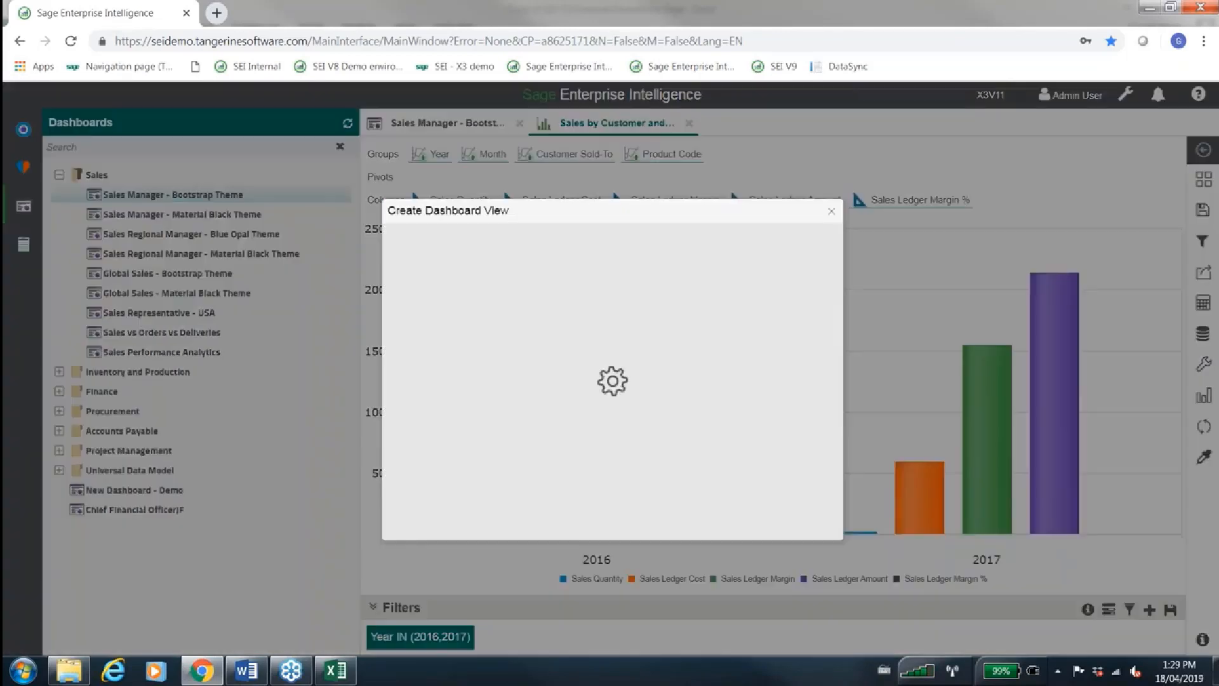
left_click(527, 266)
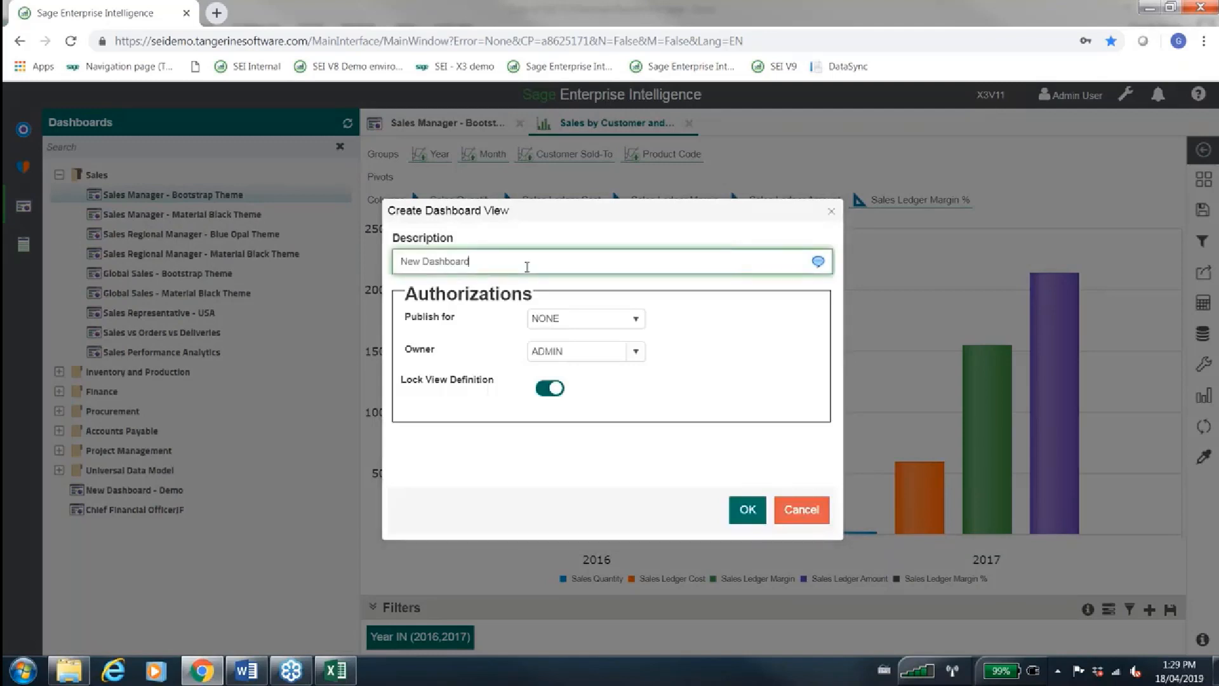
type("- xyz")
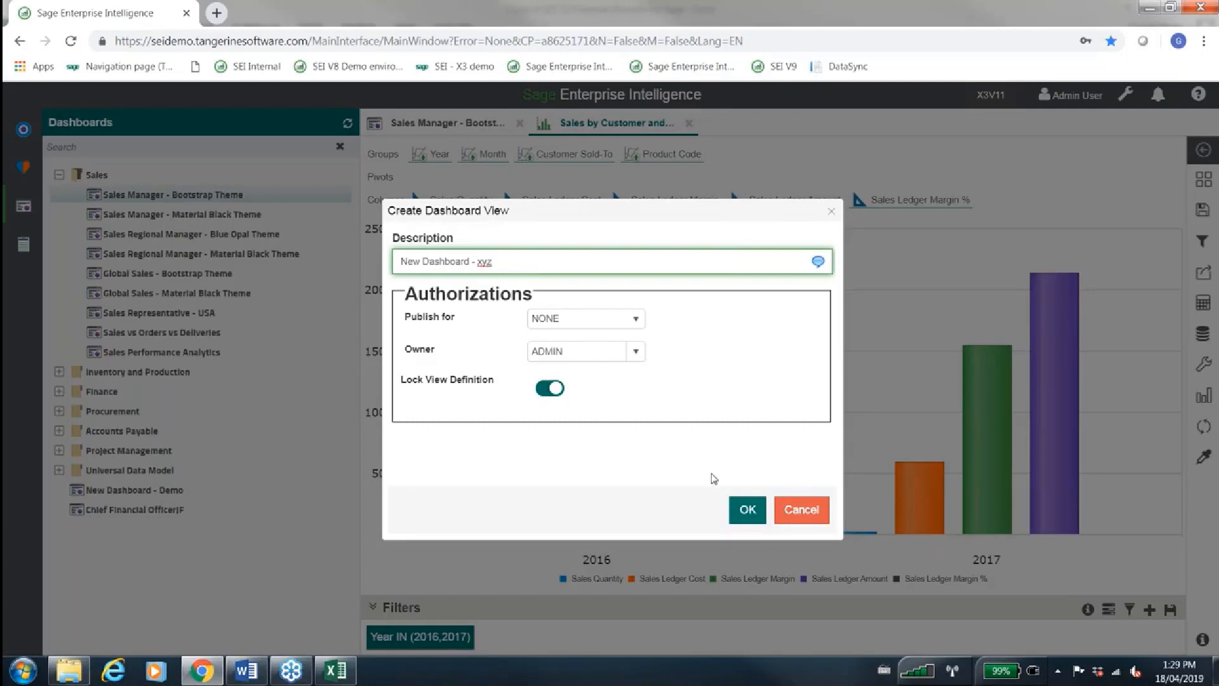
left_click(744, 508)
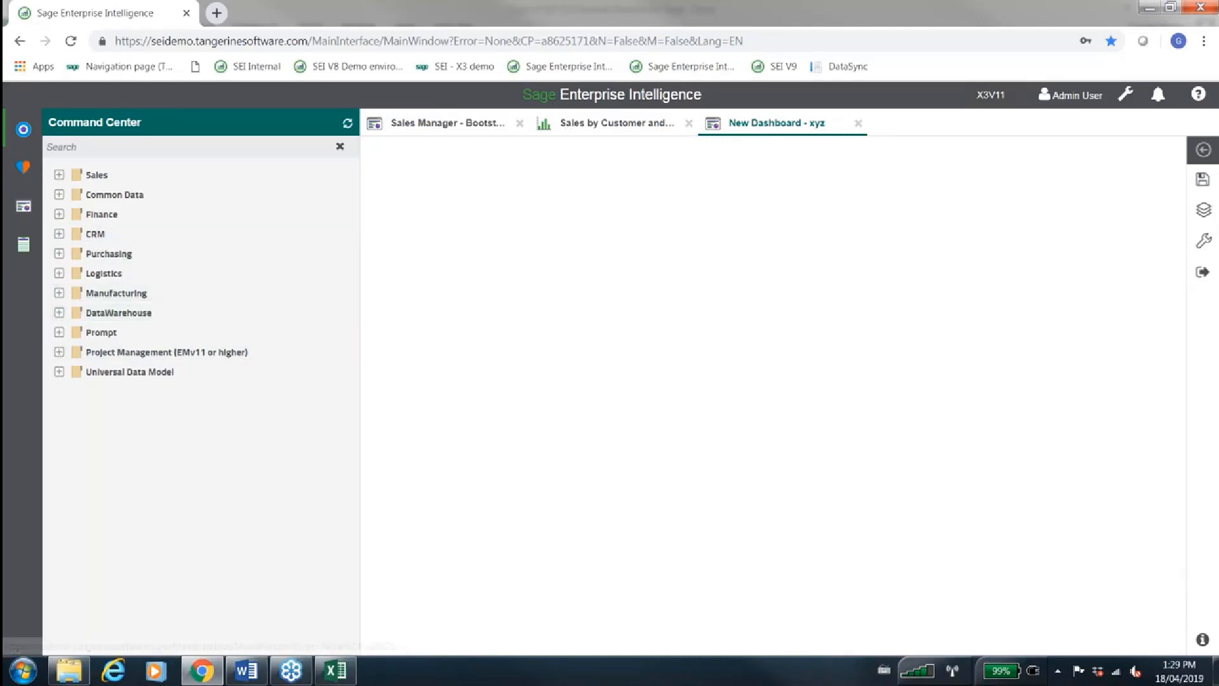
Add Customers with Returns and, beside it, Sales Forecast by Month from the DataWarehouse Sales cube to the lower half of the dashboard
left_click(63, 313)
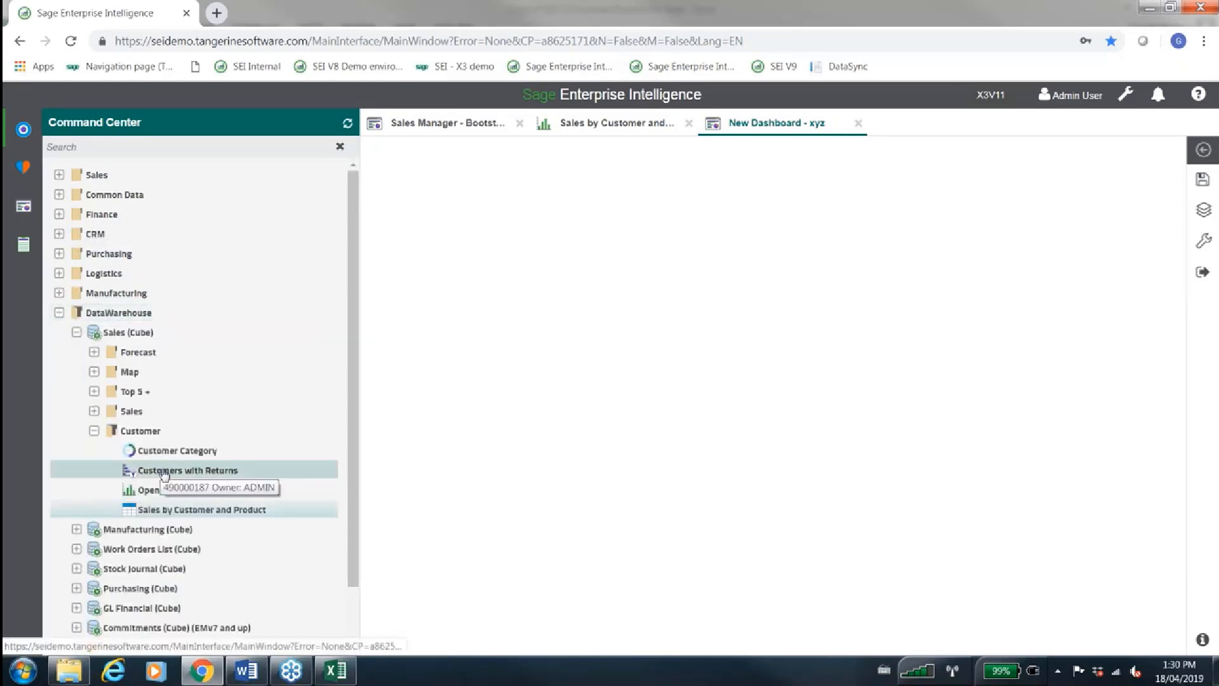
left_click_drag(198, 462, 627, 563)
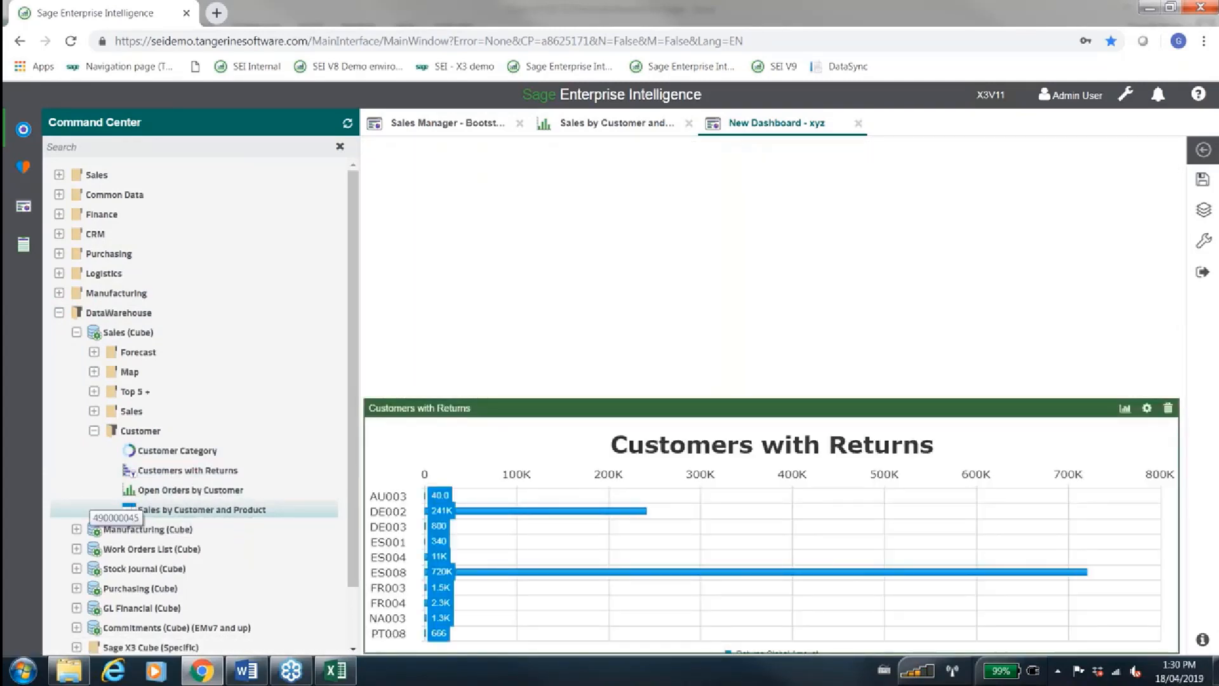
left_click(93, 352)
left_click_drag(146, 371, 952, 445)
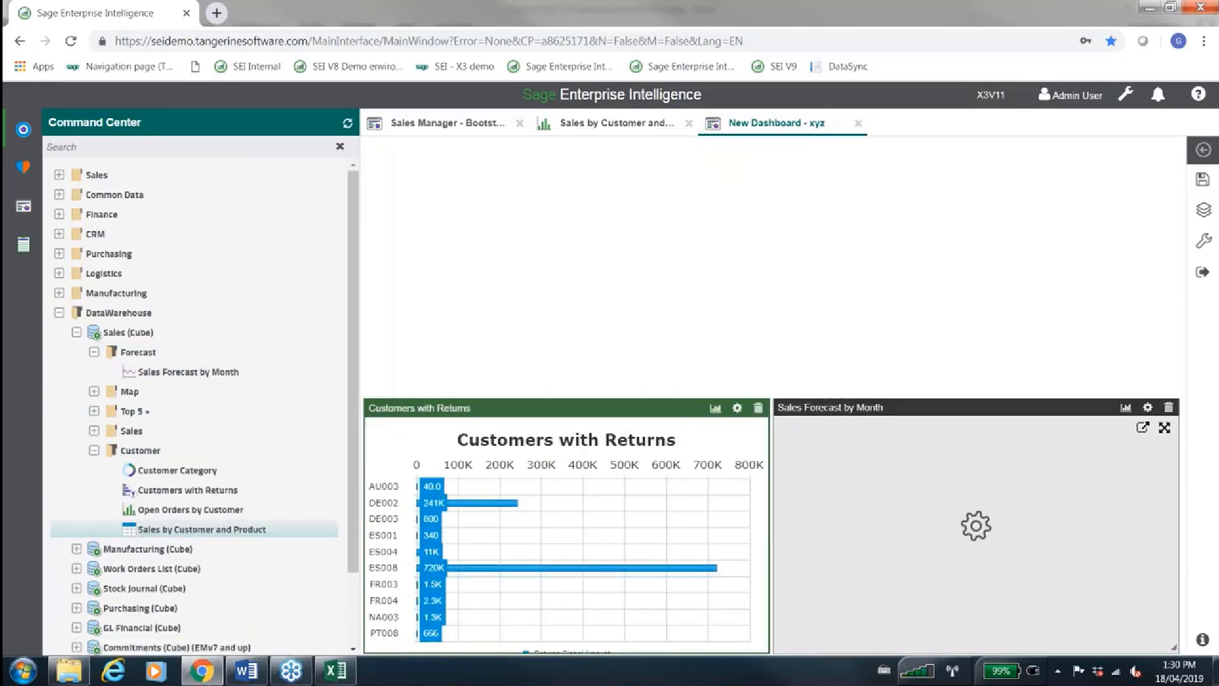
Add Monthly Sales This Year vs Last Year and Sales Quantity by Month side by side above the existing dashboard charts
left_click(93, 449)
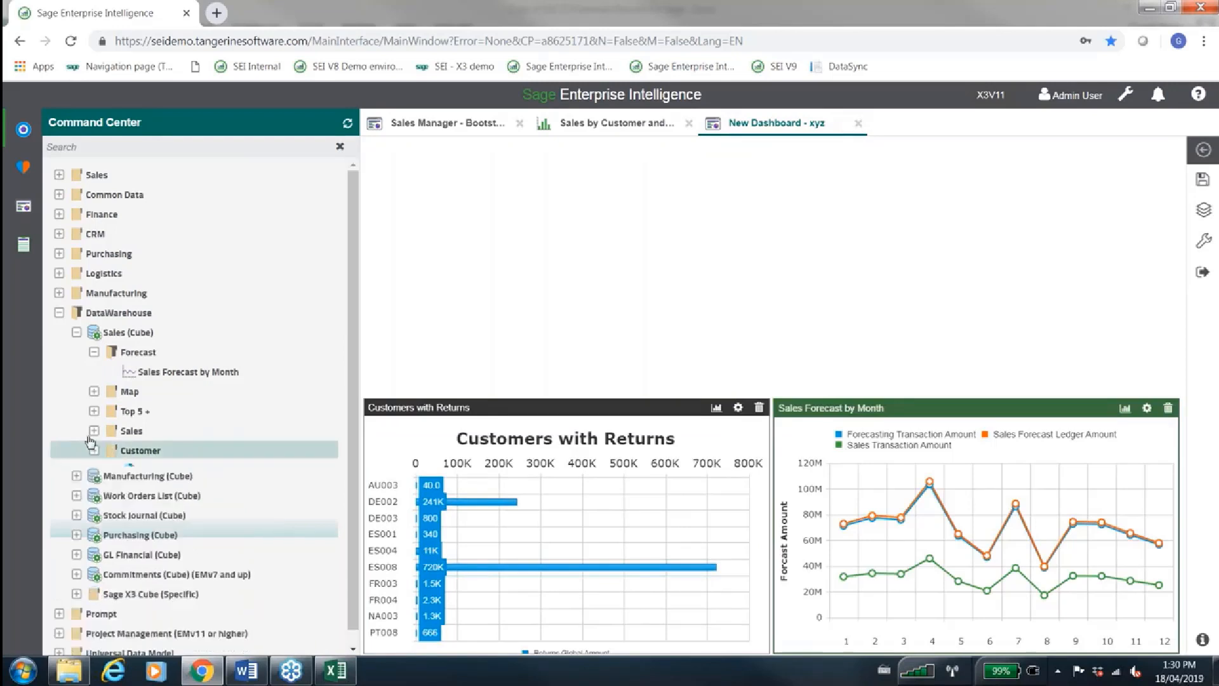
left_click(94, 430)
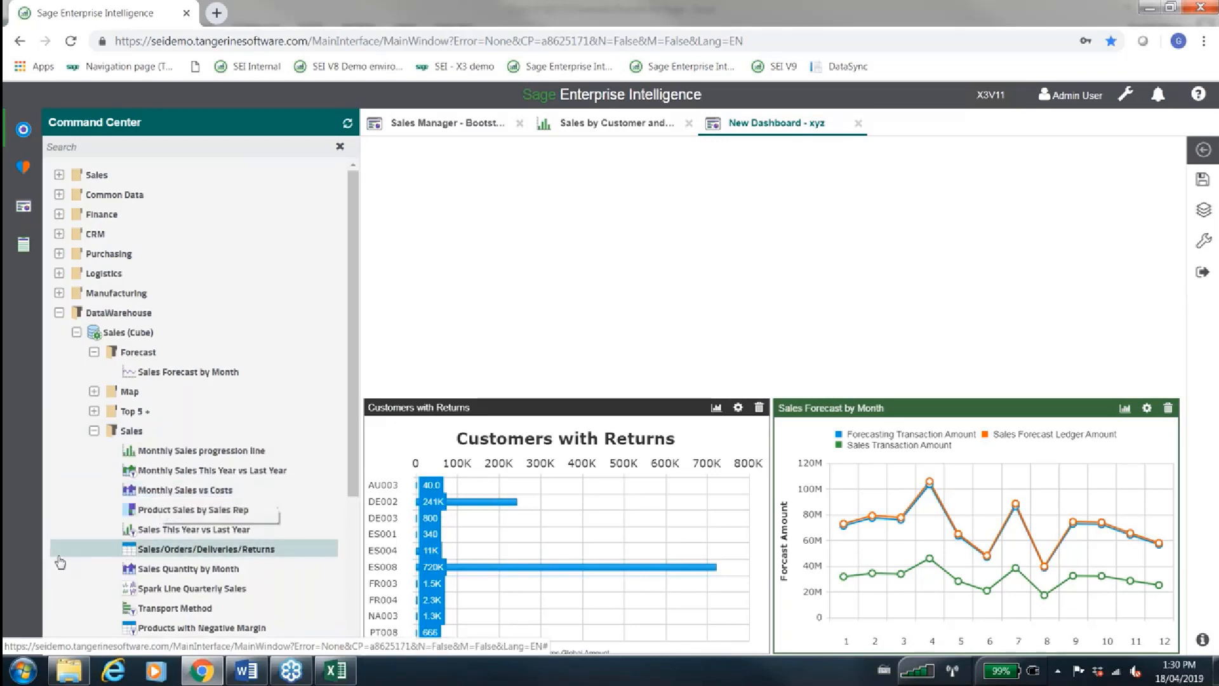
scroll(60, 553, "down", 1)
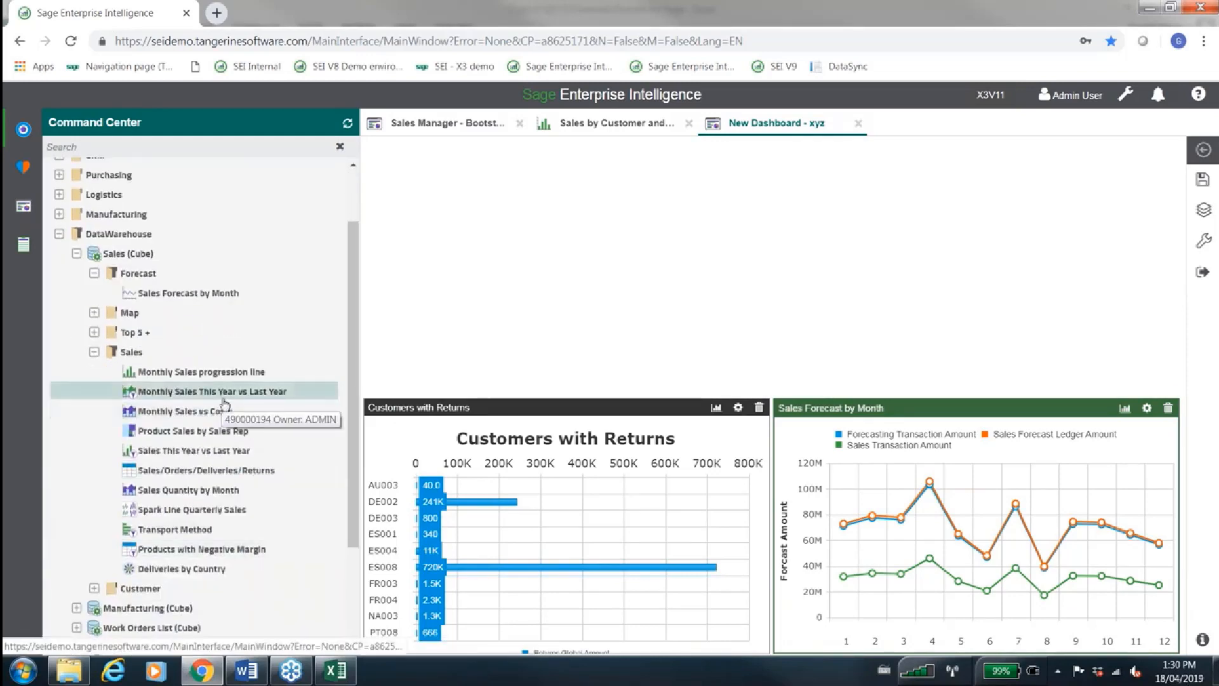
left_click_drag(279, 390, 493, 329)
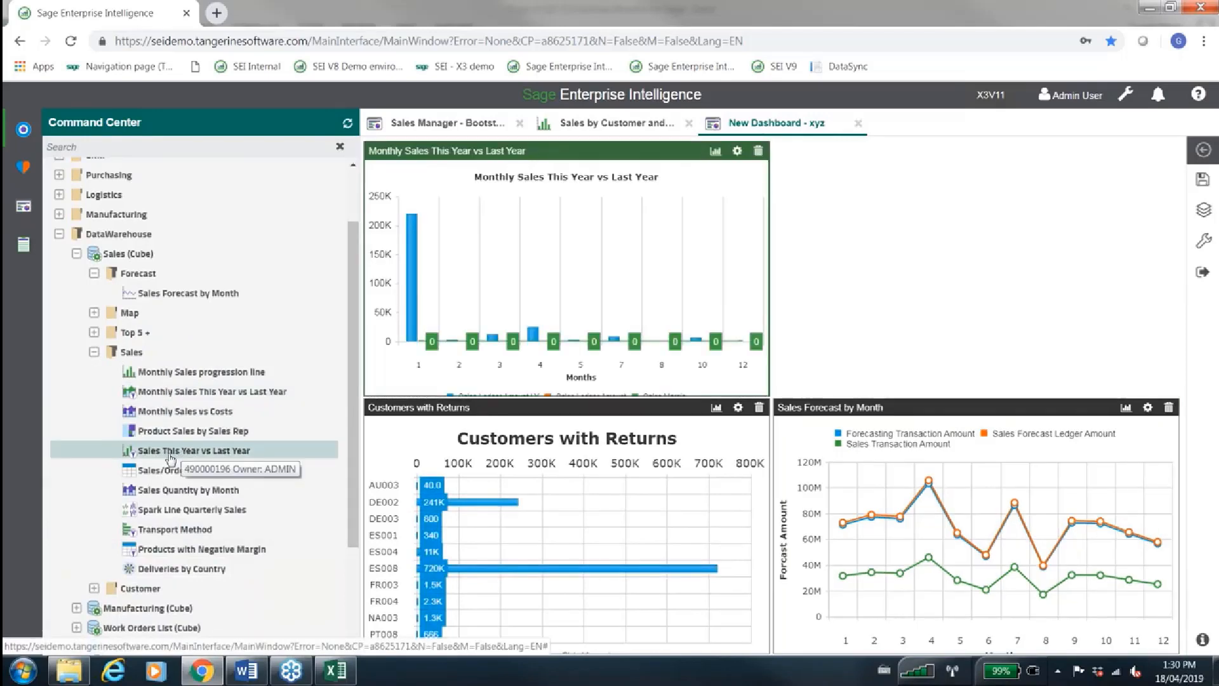
left_click_drag(155, 493, 905, 328)
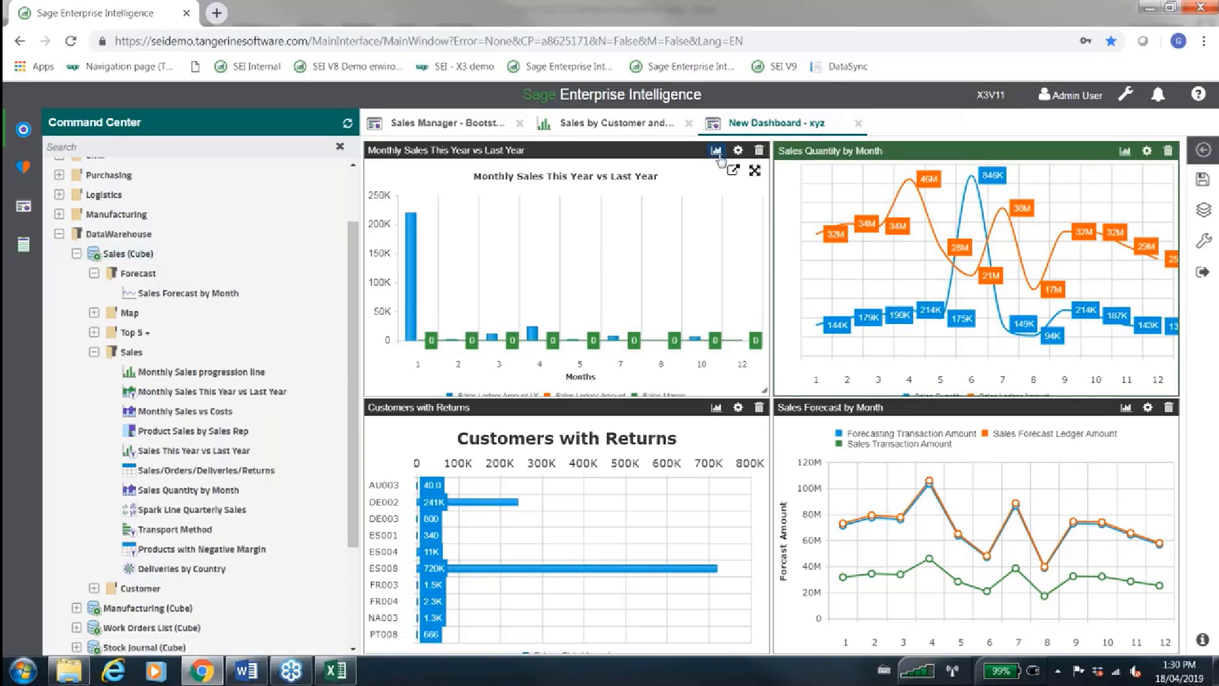
Change the Monthly Sales This Year vs Last Year chart's view type to Line
left_click(716, 151)
left_click(319, 322)
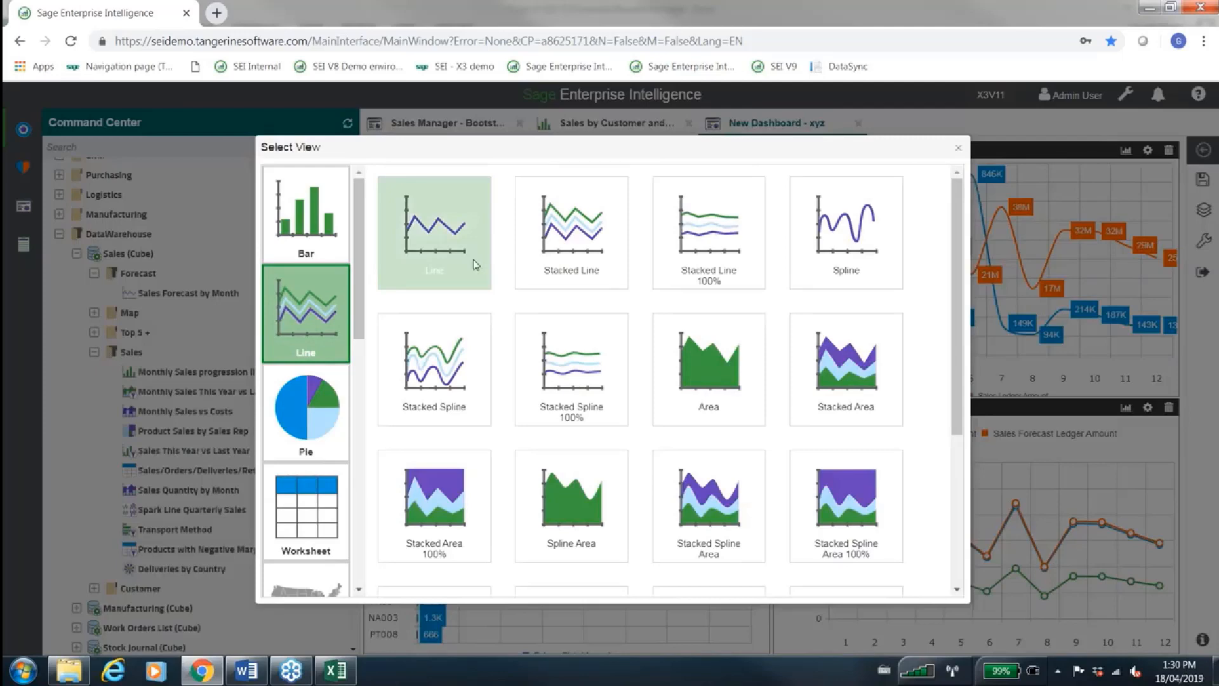
left_click(474, 259)
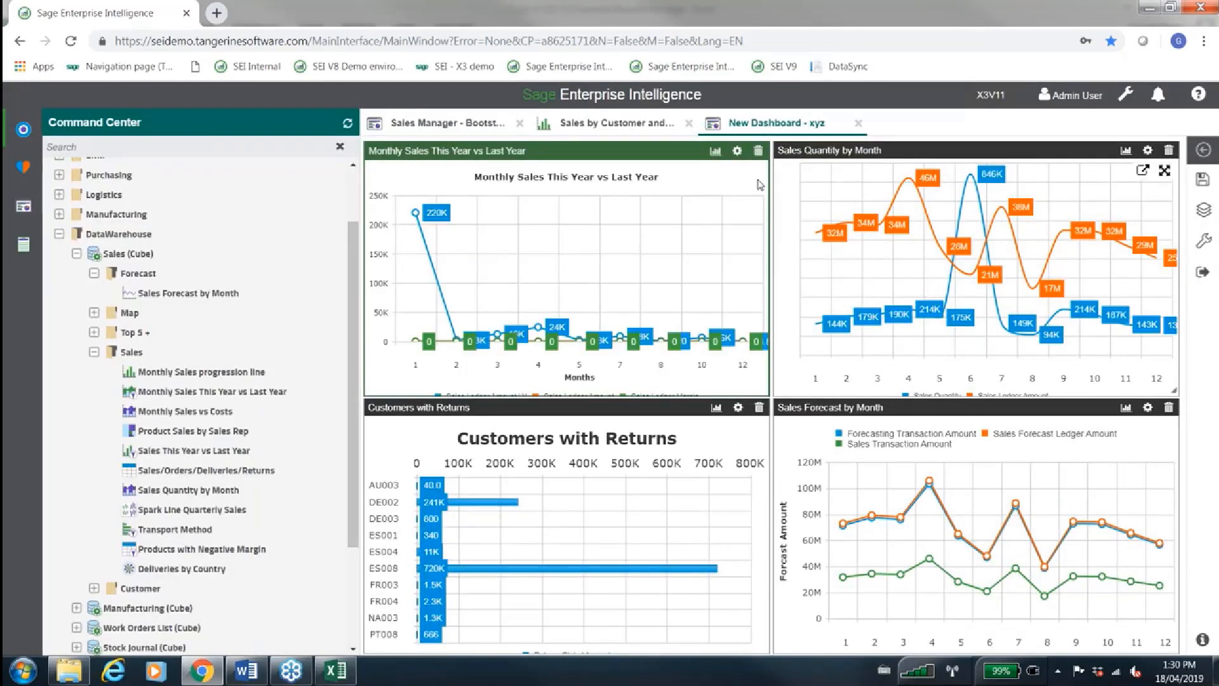
Add Year, Month and Customer filters to the dashboard's filtering panel
left_click(1203, 251)
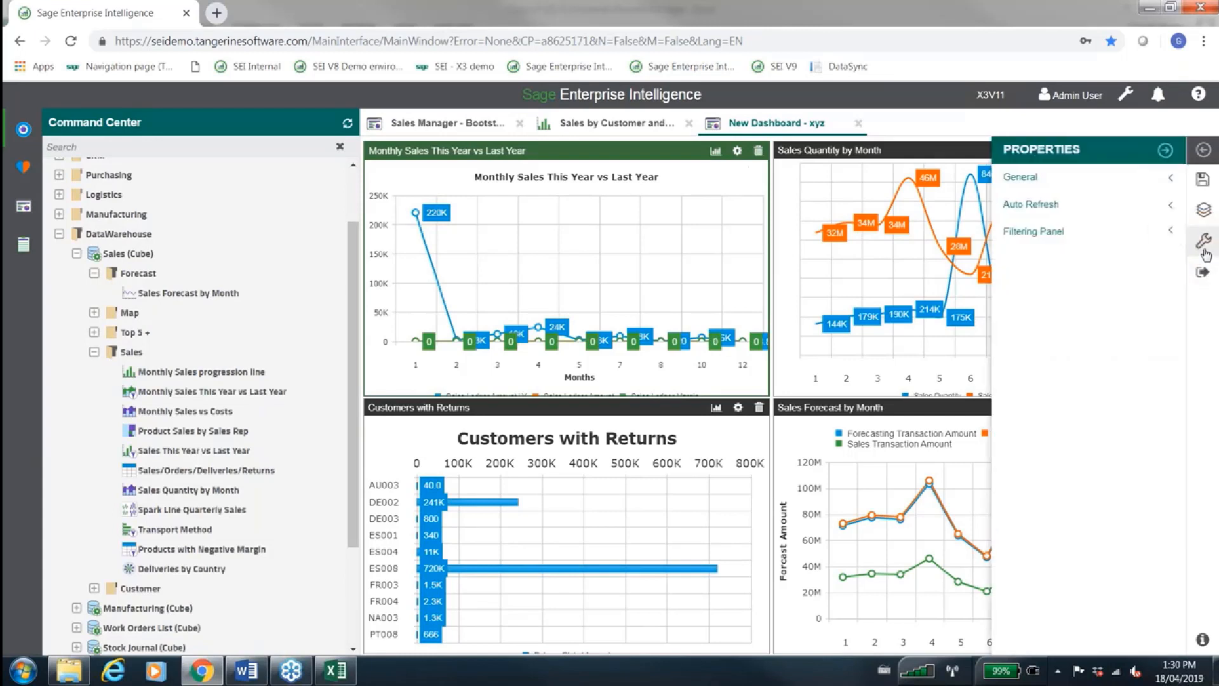
left_click(1059, 234)
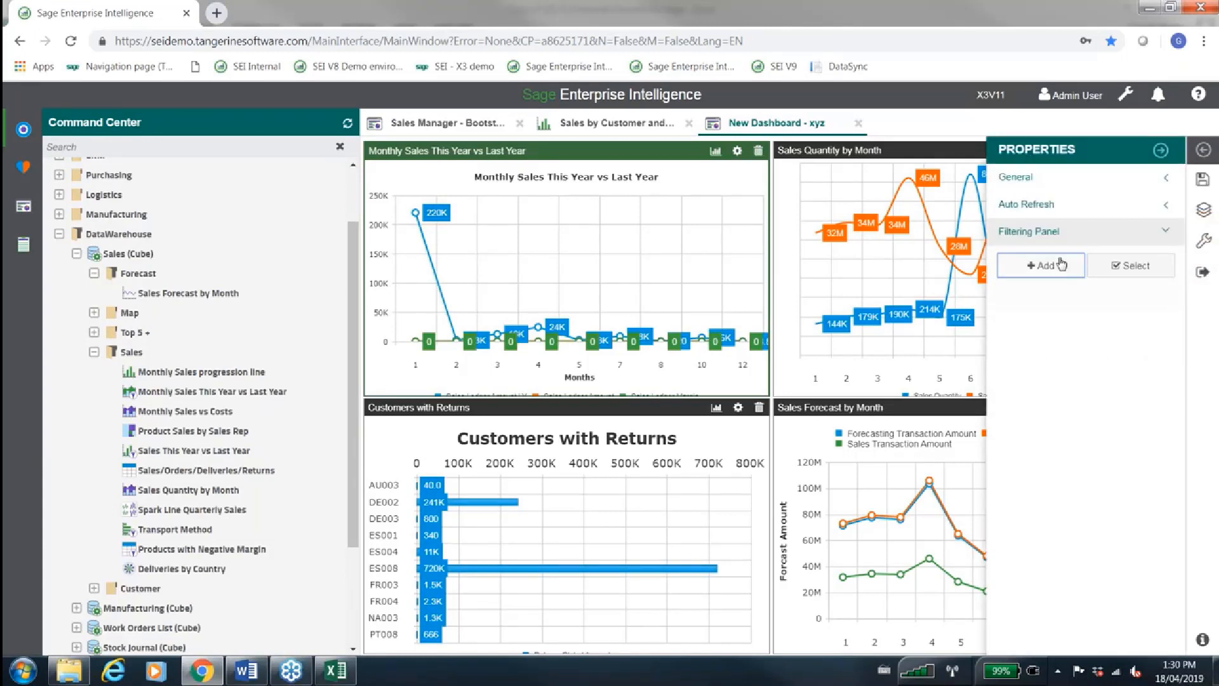
double_click(1039, 273)
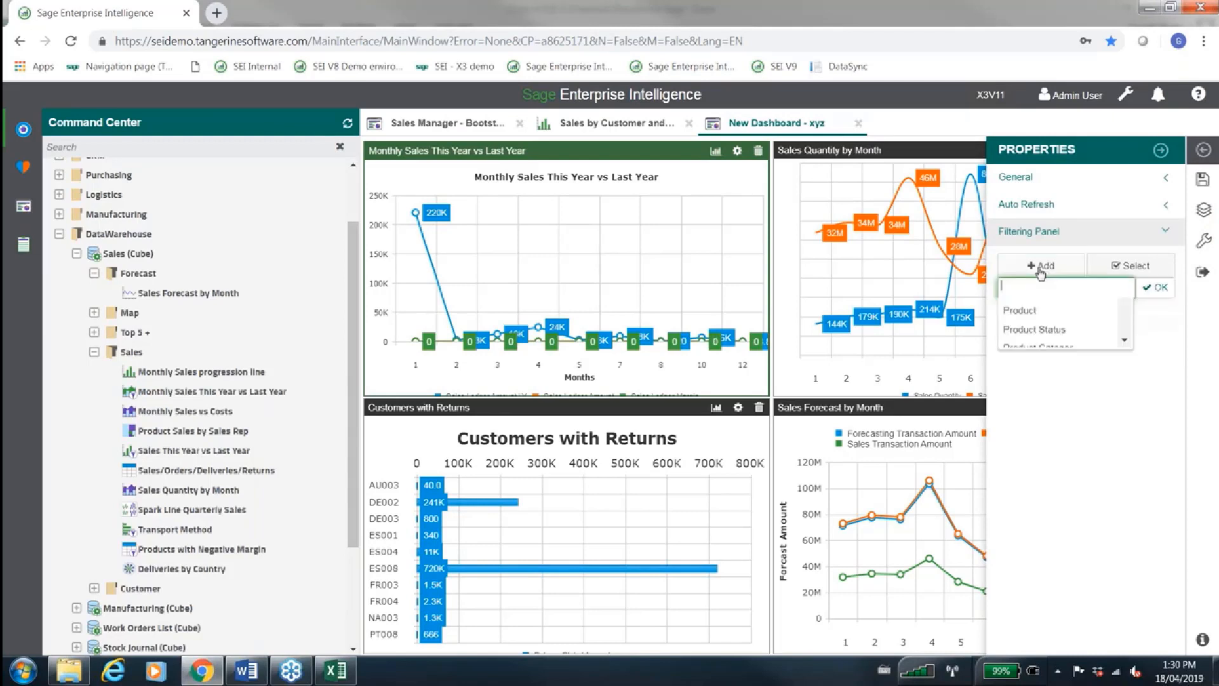
double_click(1040, 273)
left_click(1040, 268)
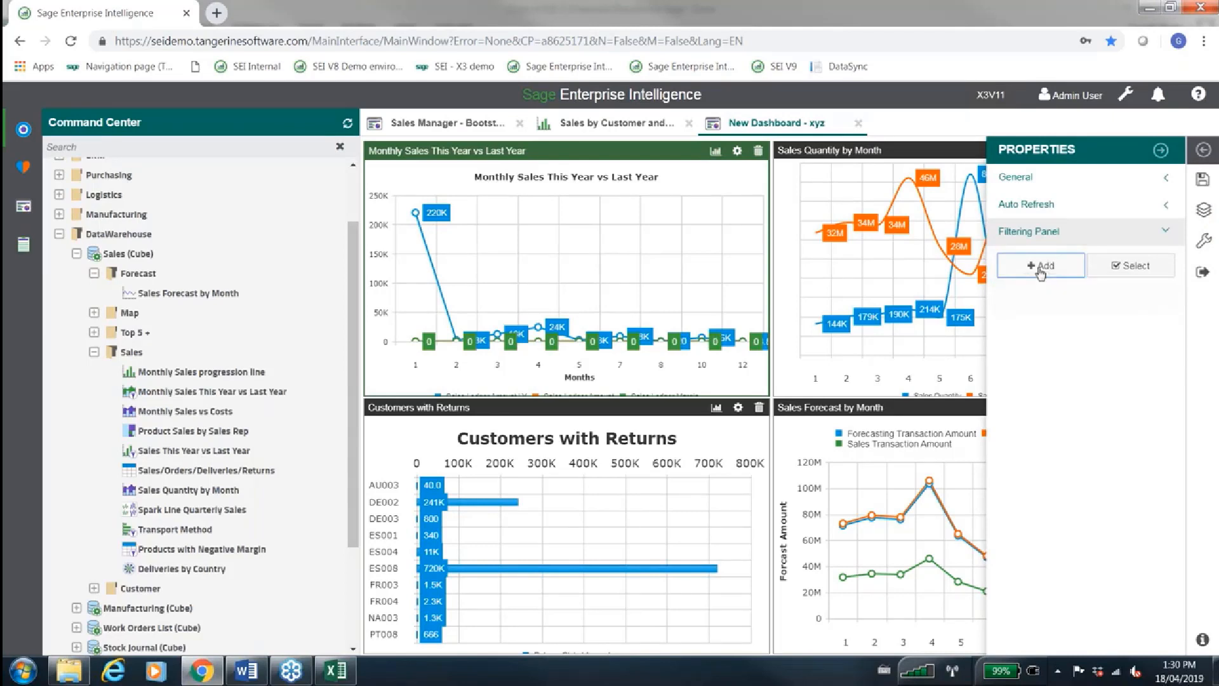
left_click(1037, 328)
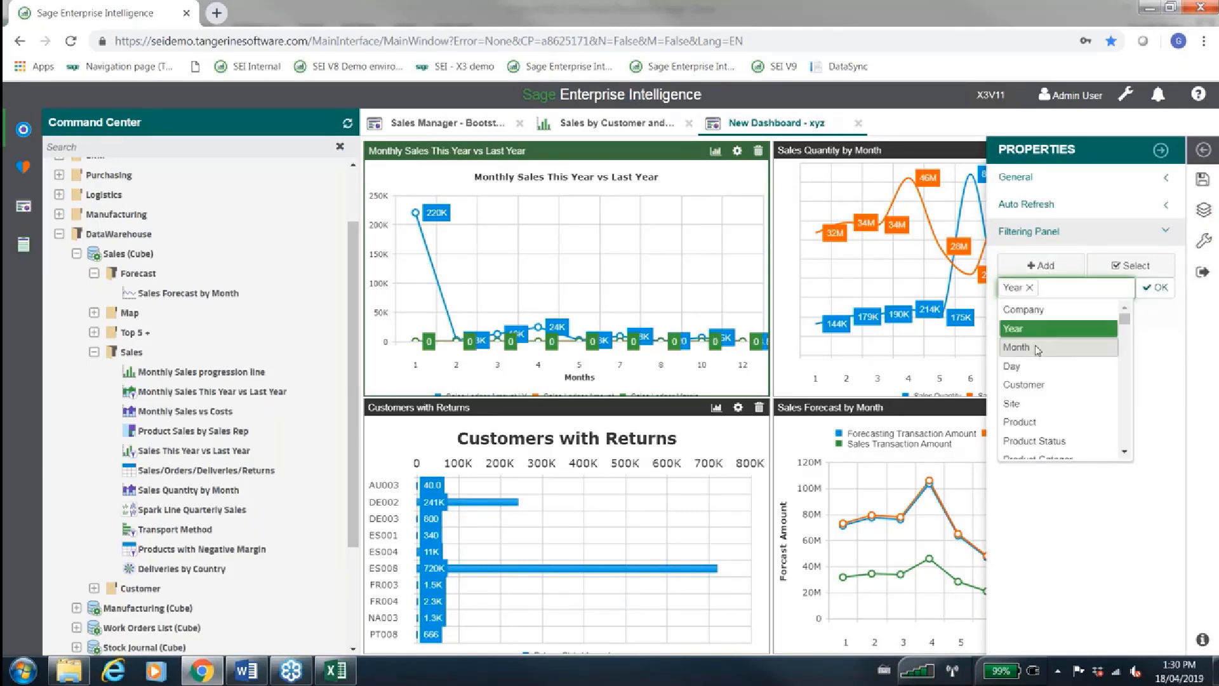
left_click(1037, 347)
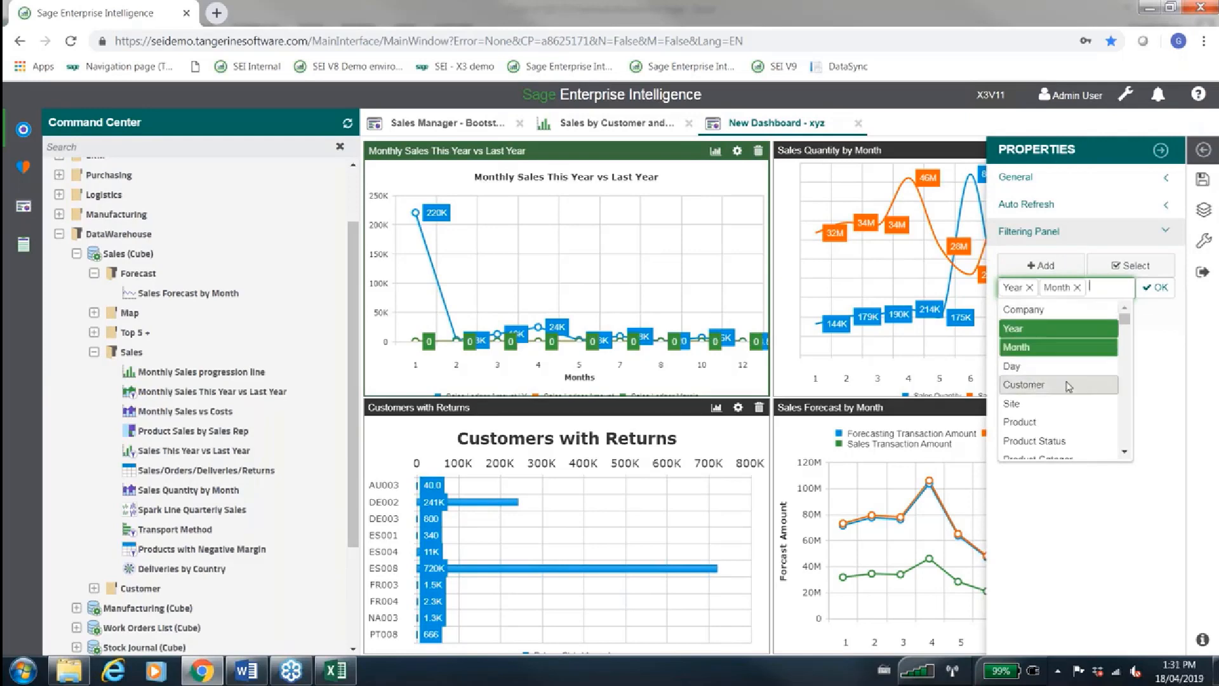
left_click(1069, 385)
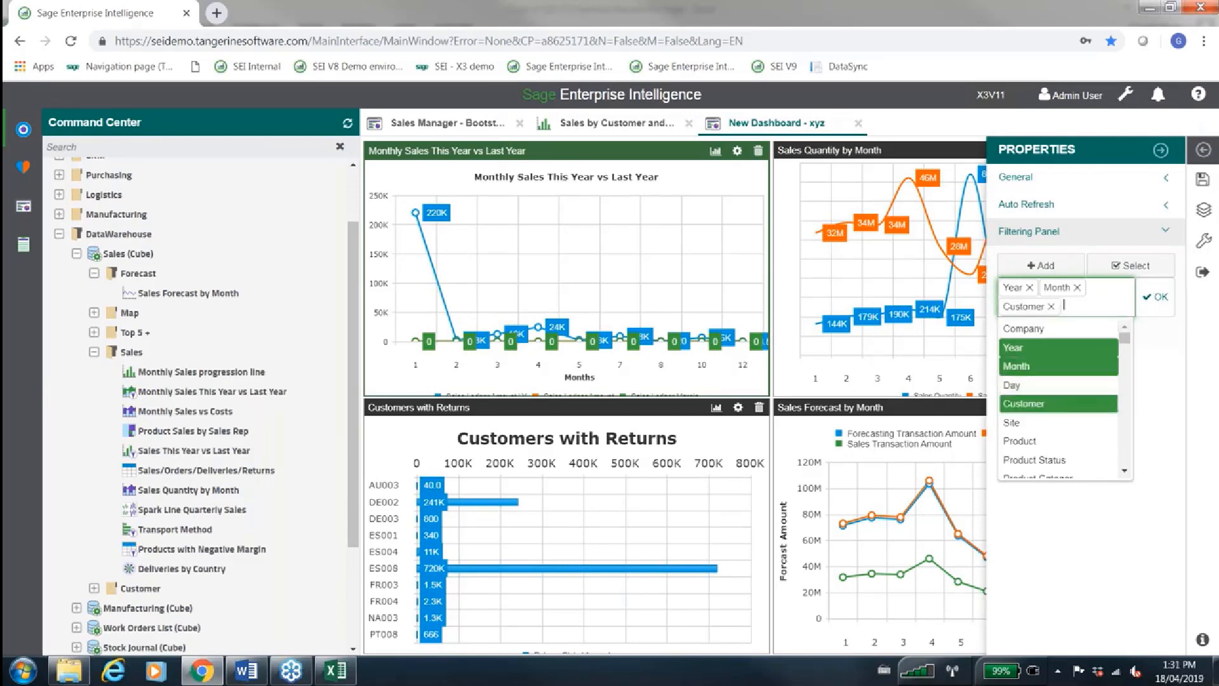
left_click(1166, 298)
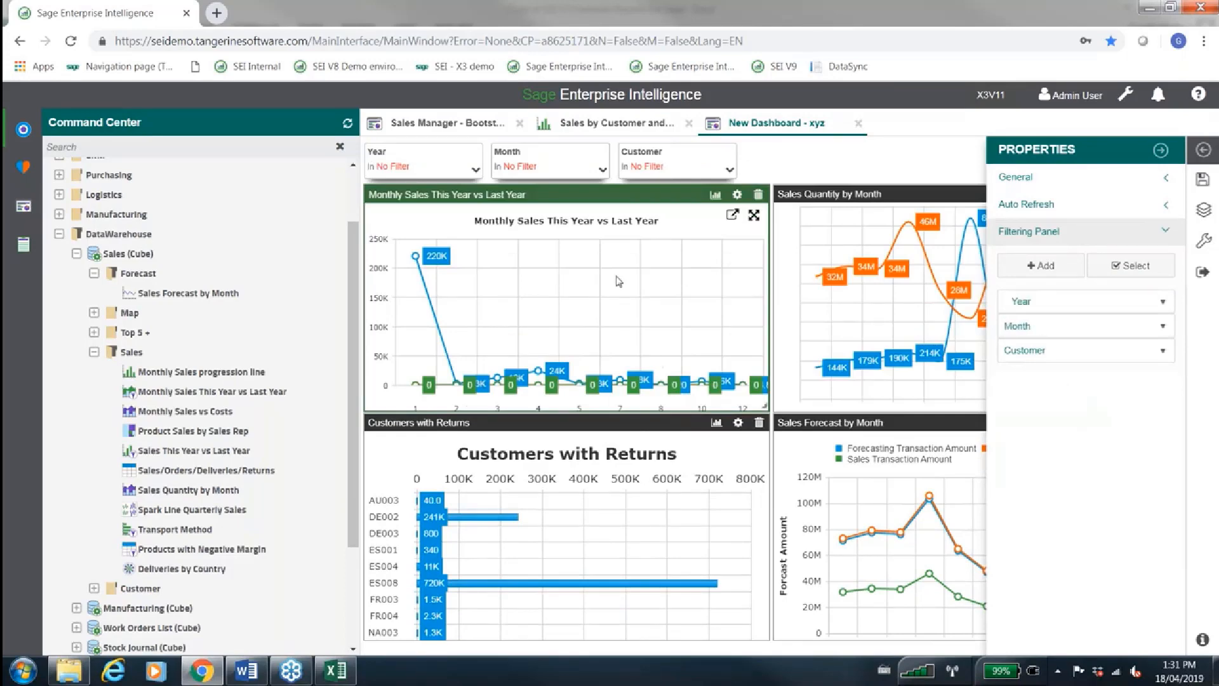
Hide the Command Center and the dashboard properties, and exit the dashboard's edit mode
left_click(21, 124)
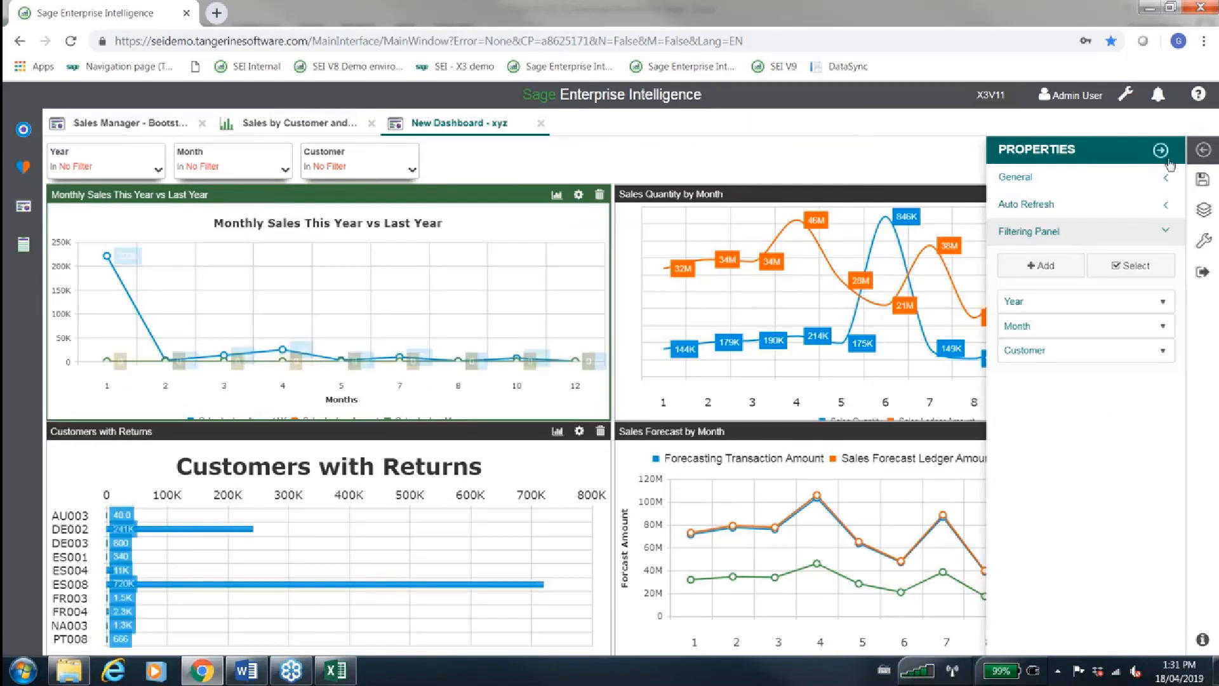
left_click(1161, 151)
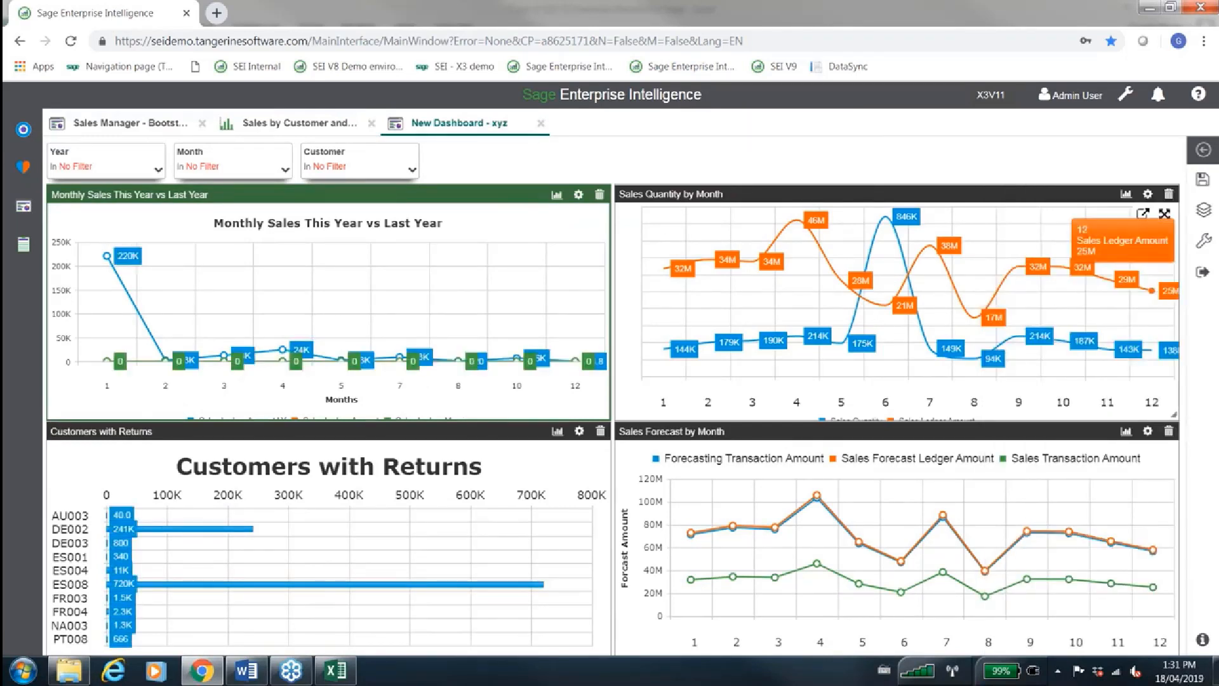
left_click(1203, 271)
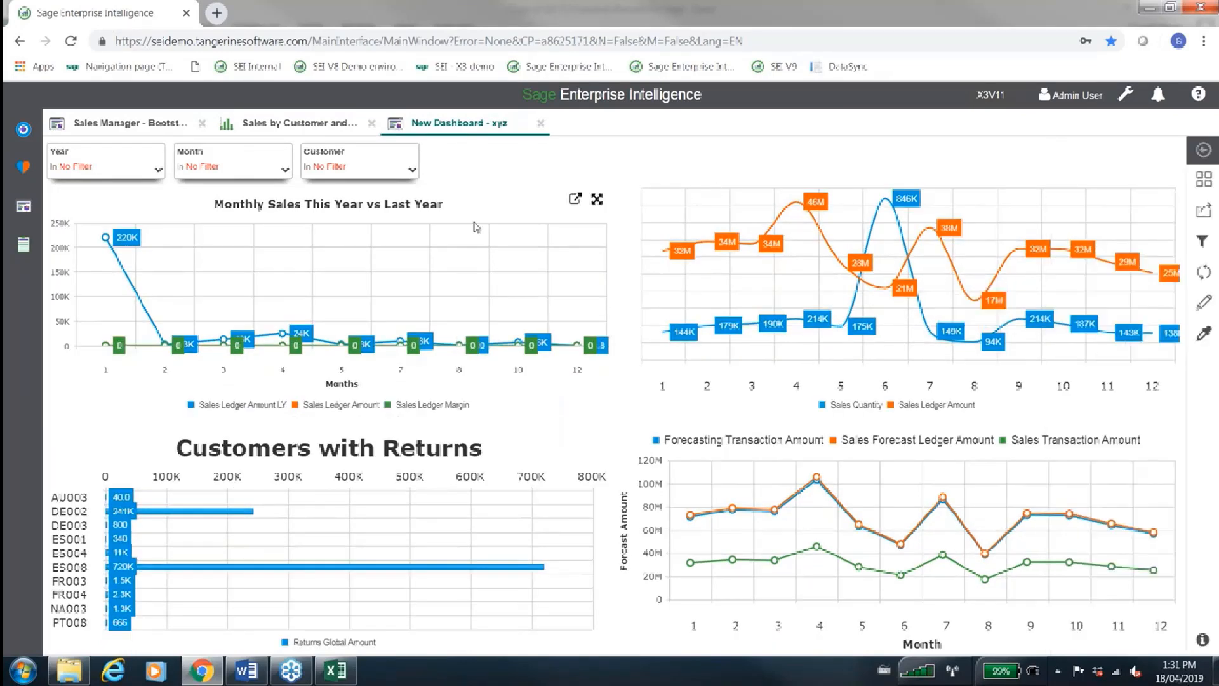
Return to the Sales Manager - Bootstrap Theme dashboard and browse the Inventory and Production and Finance dashboard folders
left_click(161, 127)
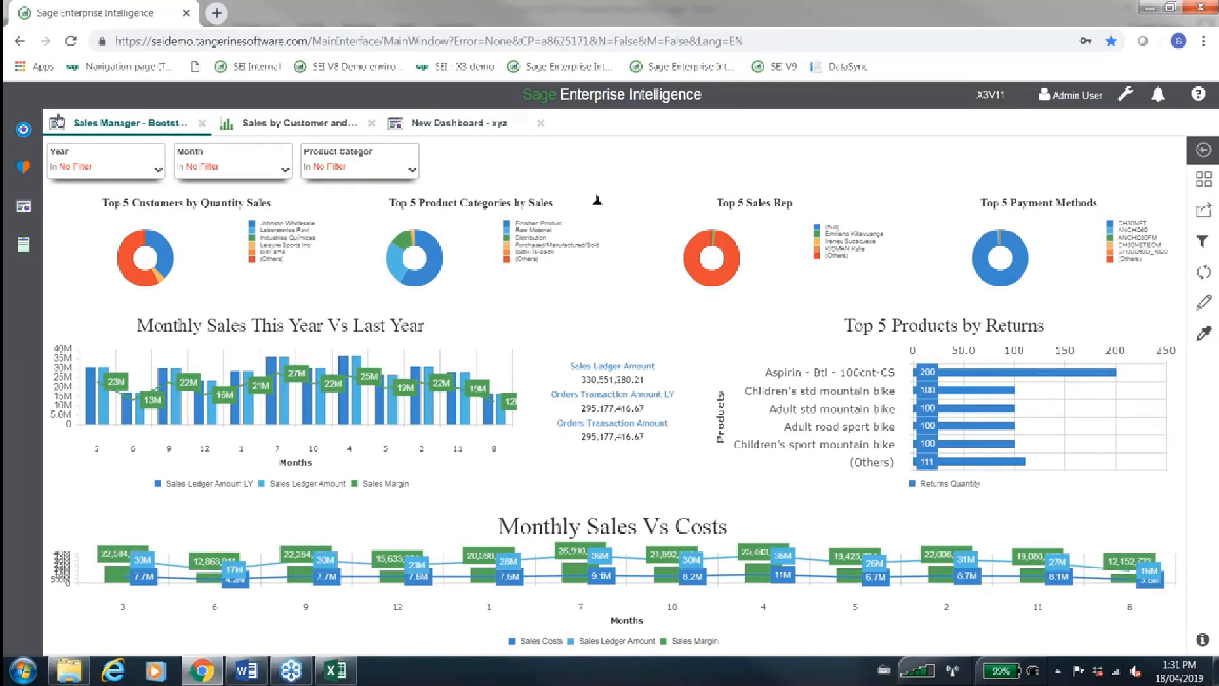
left_click(26, 208)
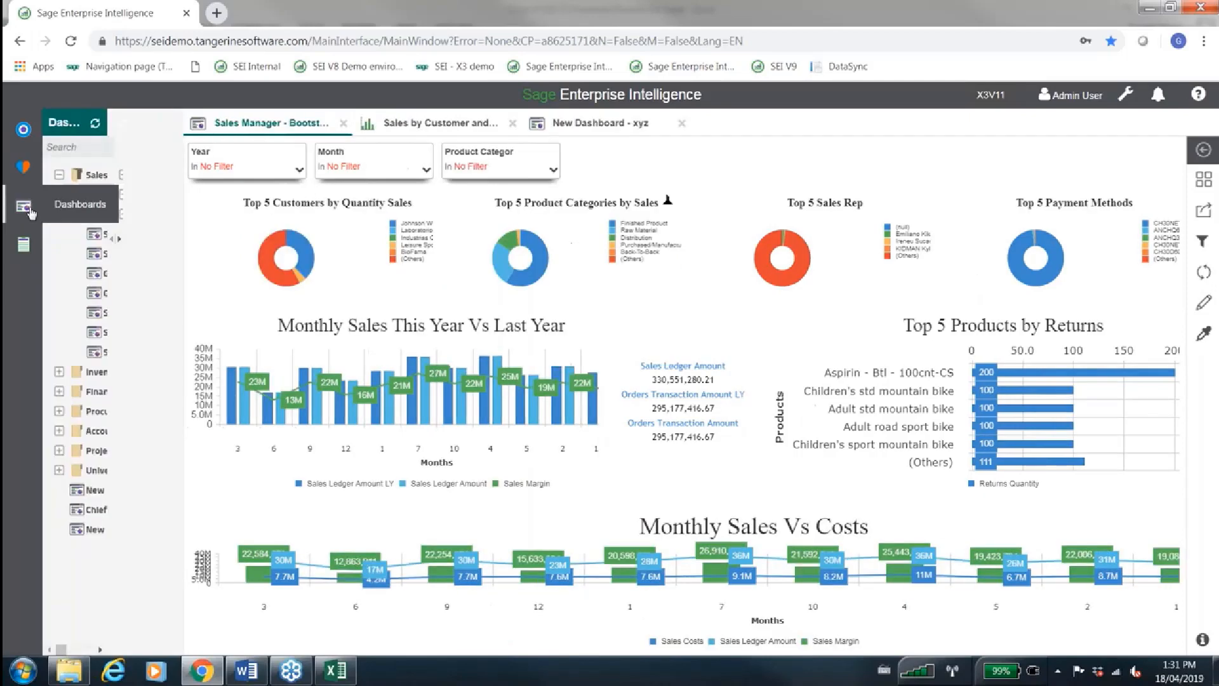
left_click(60, 371)
left_click(59, 431)
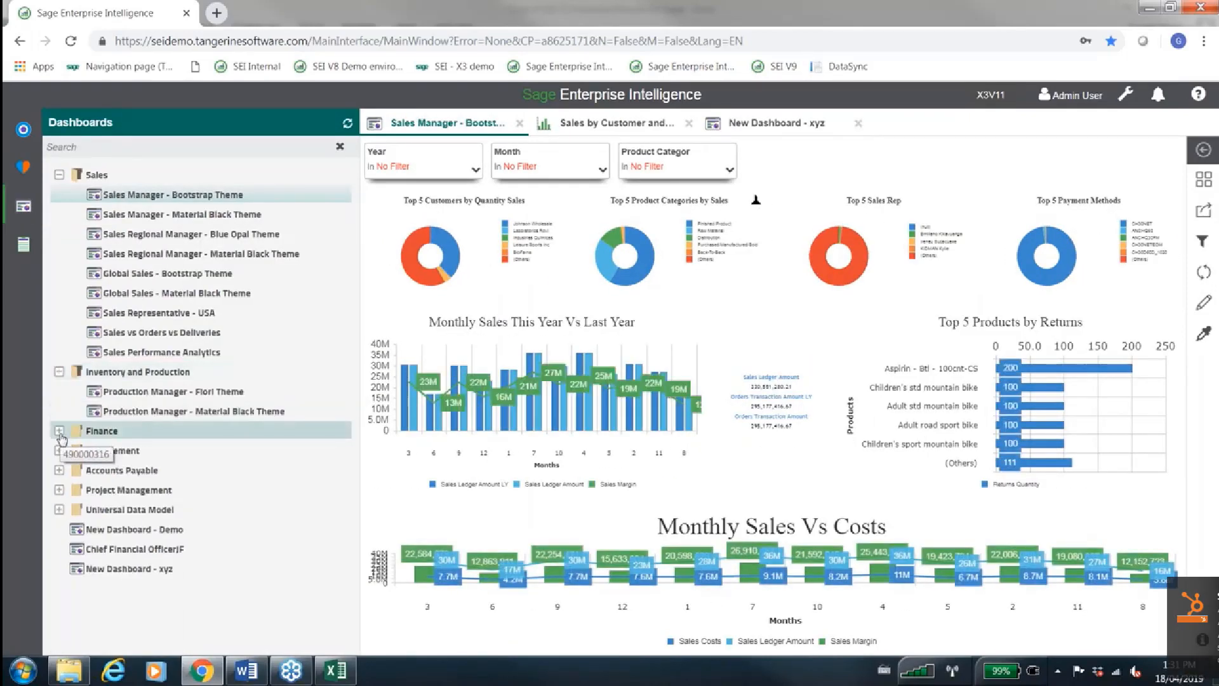
scroll(61, 462, "down", 1)
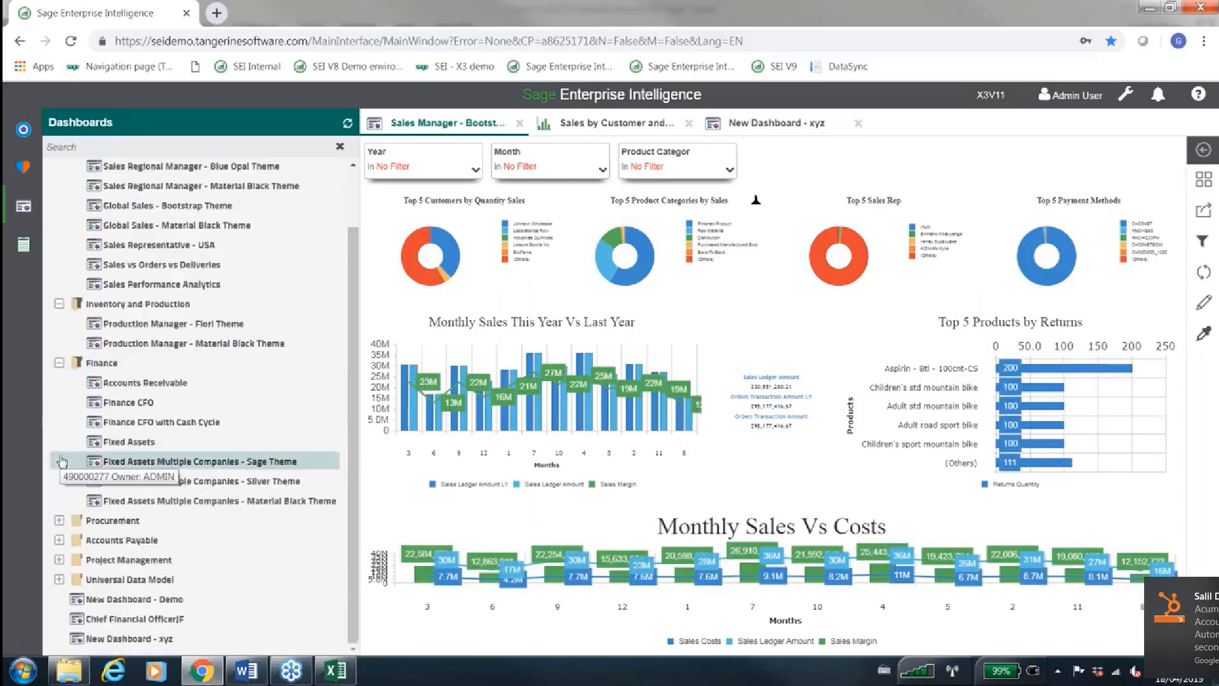
left_click(59, 367)
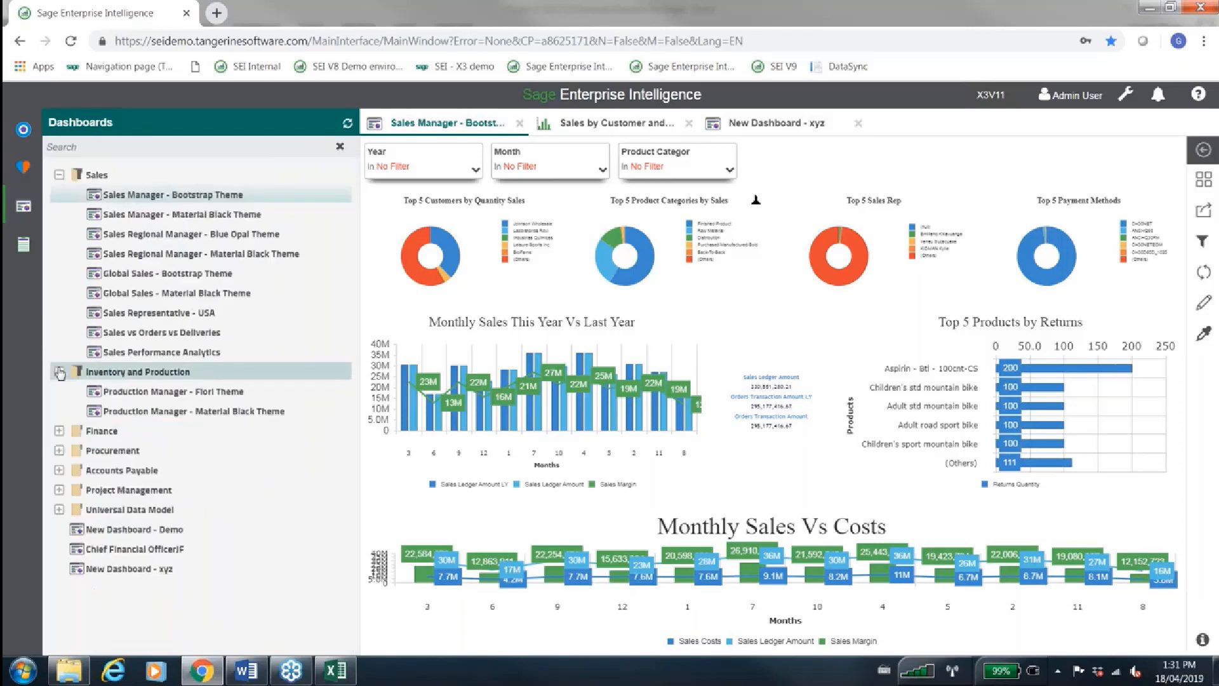
Browse the dashboards in the Universal Data Model's Finance folder, and hide the navigation list
left_click(59, 509)
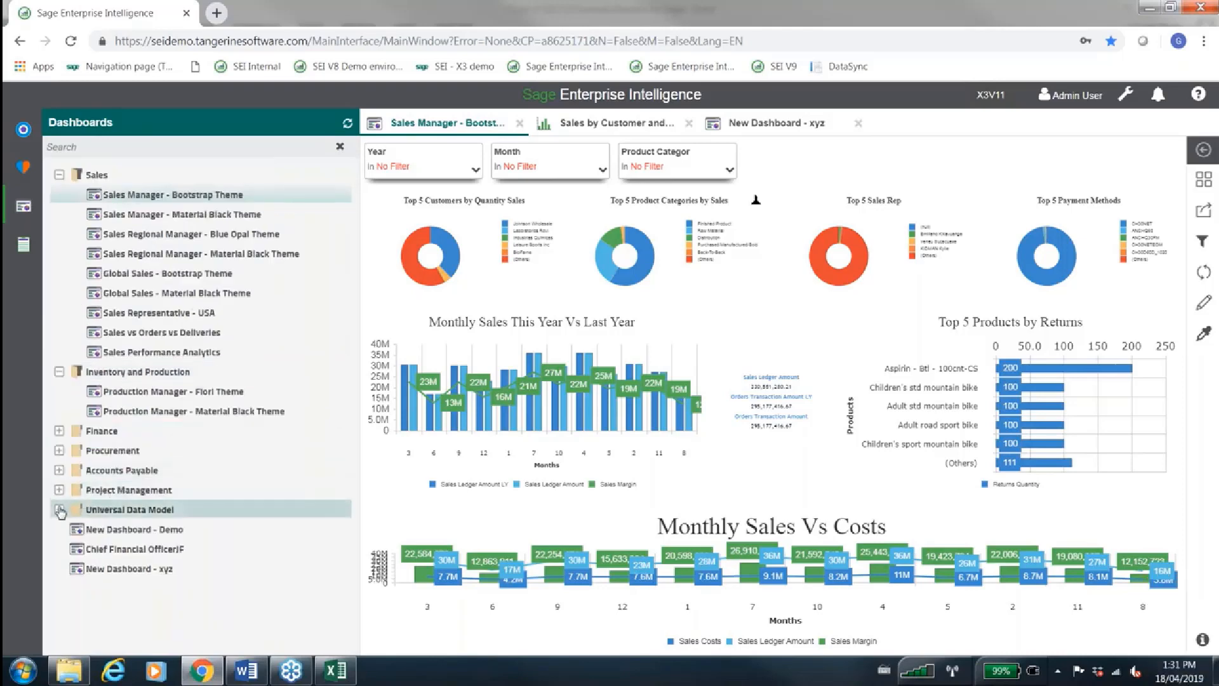
left_click(76, 531)
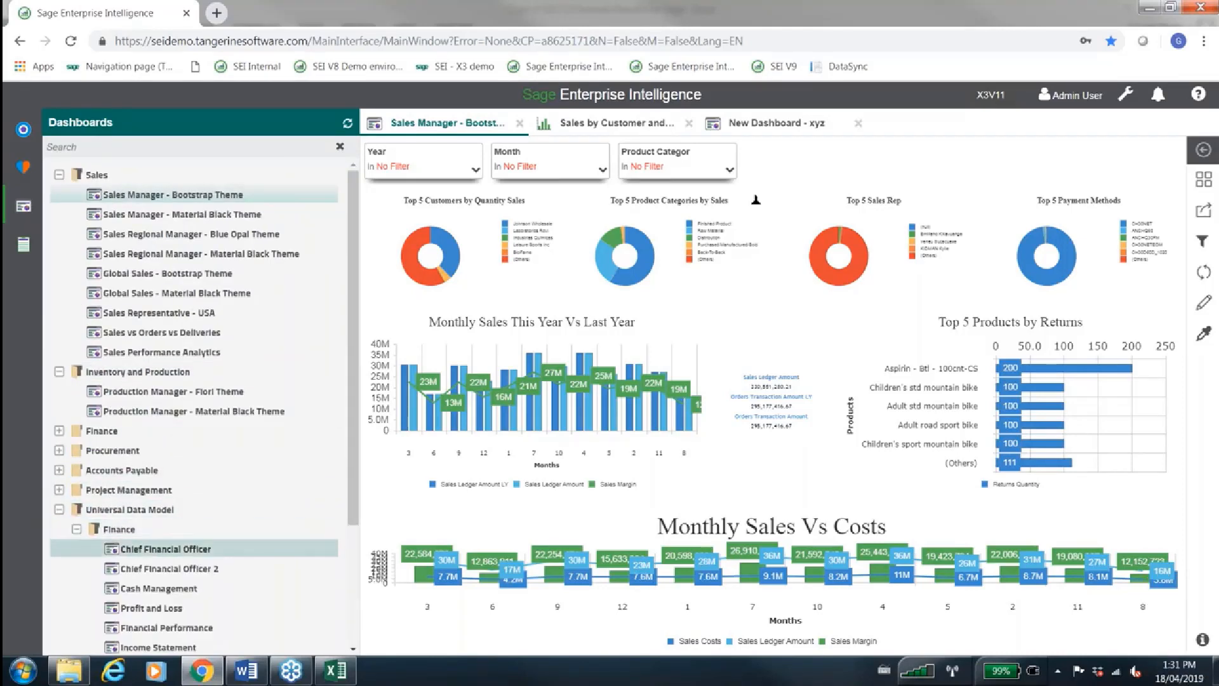
scroll(77, 536, "down", 2)
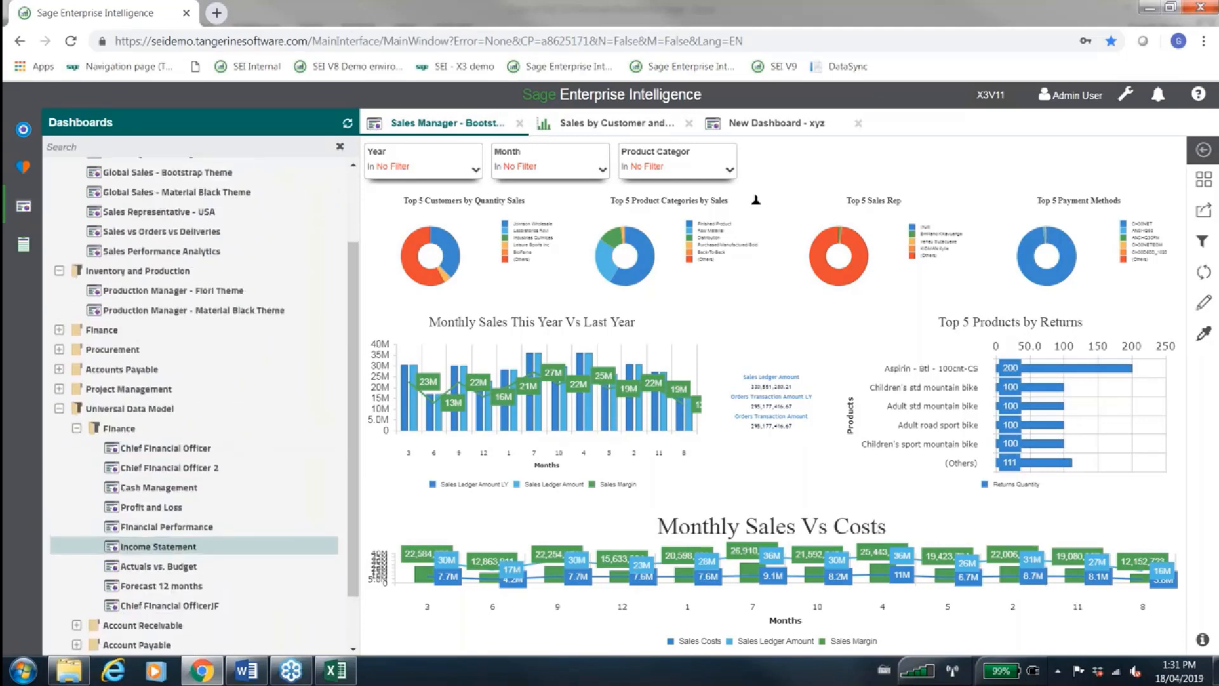
scroll(76, 541, "up", 2)
left_click(28, 131)
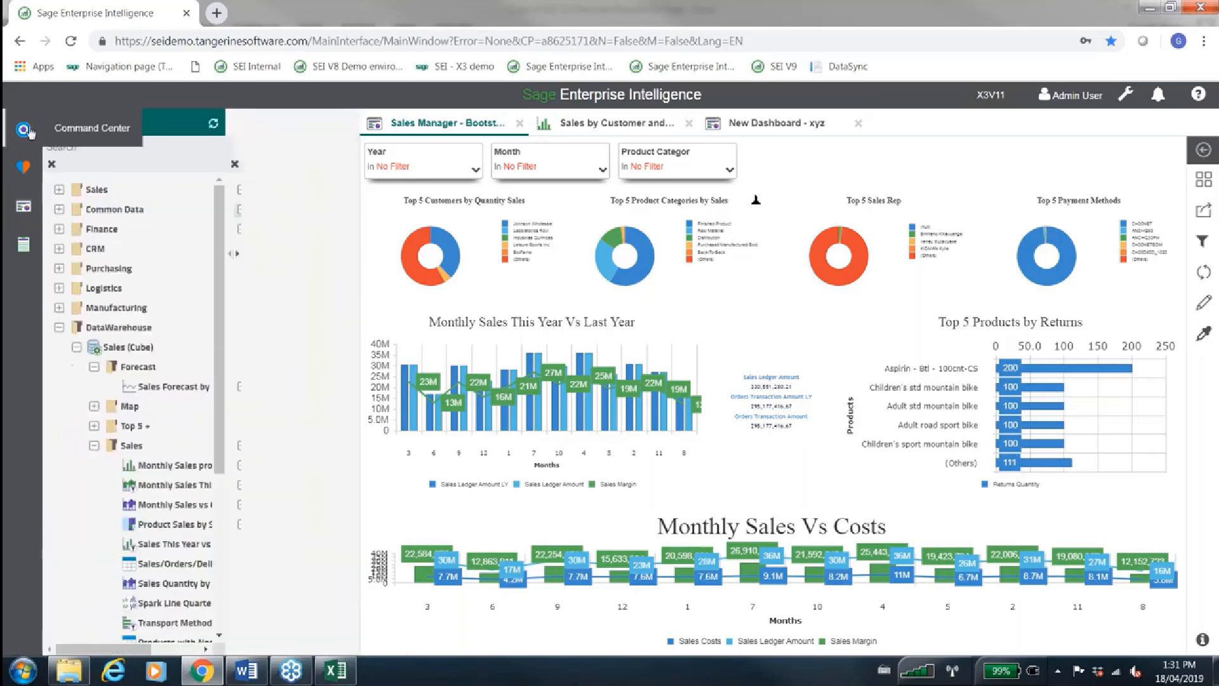
left_click(28, 131)
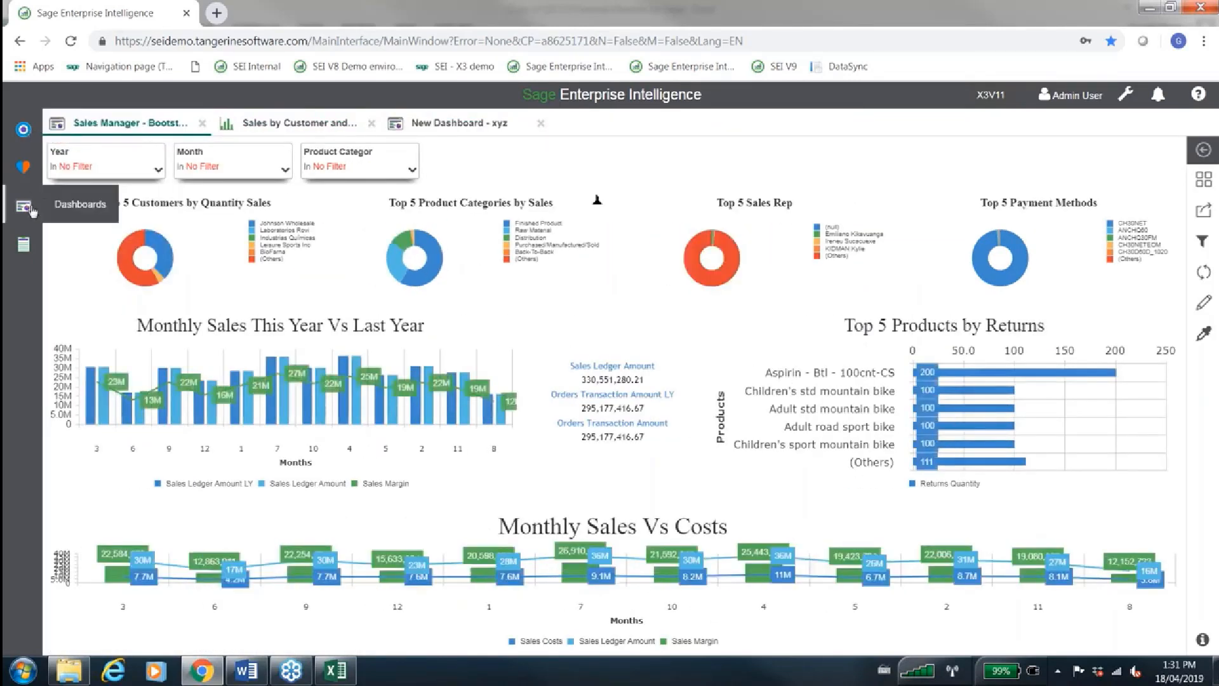
Open the Profit and Loss dashboard from the Universal Data Model's Finance folder, and hide the navigation list
left_click(26, 207)
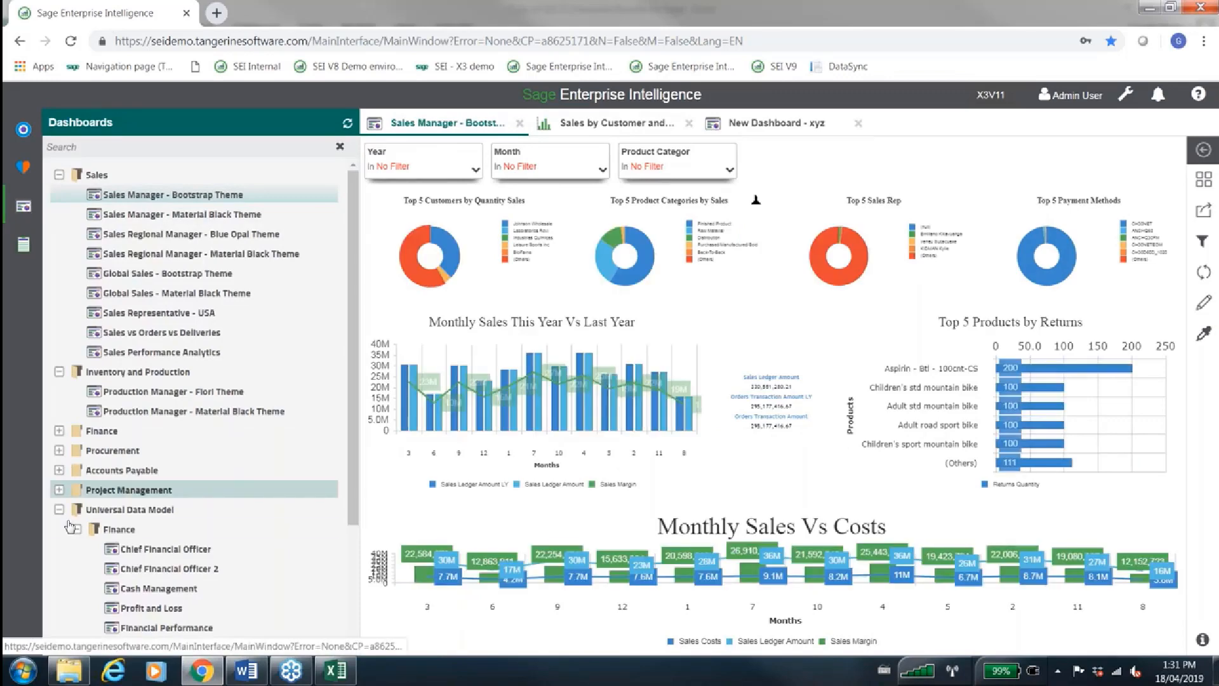
scroll(117, 527, "down", 2)
left_click(146, 529)
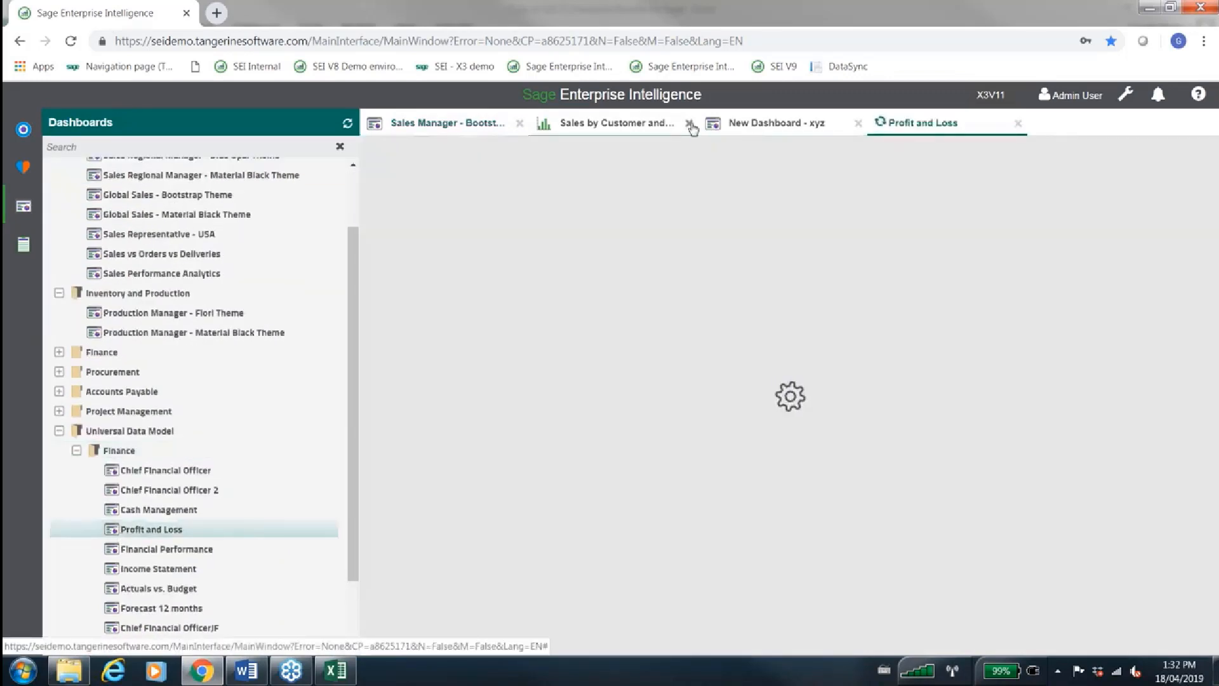
left_click(24, 130)
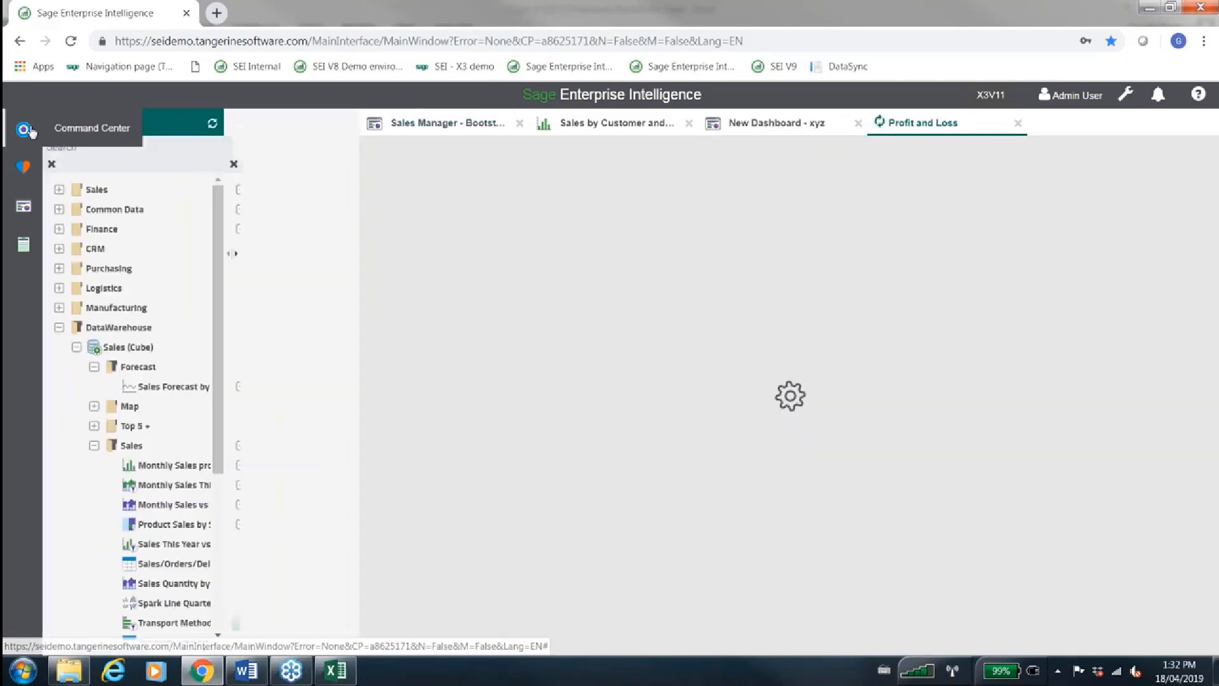
left_click(25, 130)
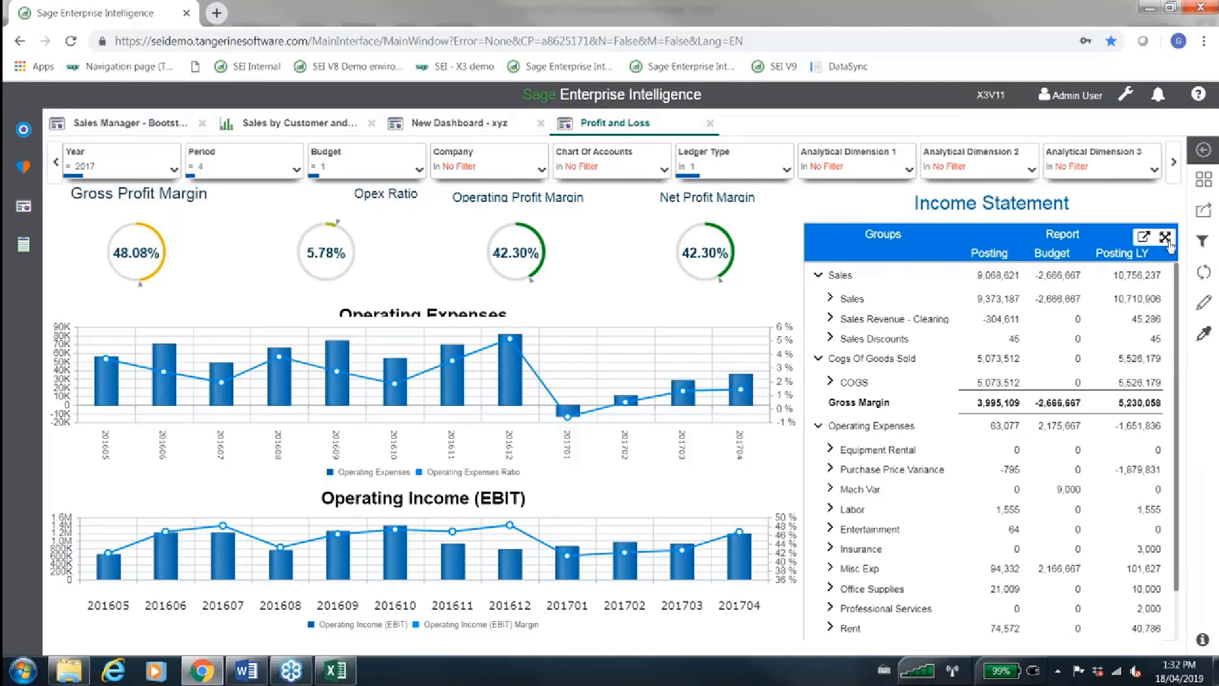
Maximize the Income Statement within the Profit and Loss dashboard and check its Year filter
left_click(1172, 242)
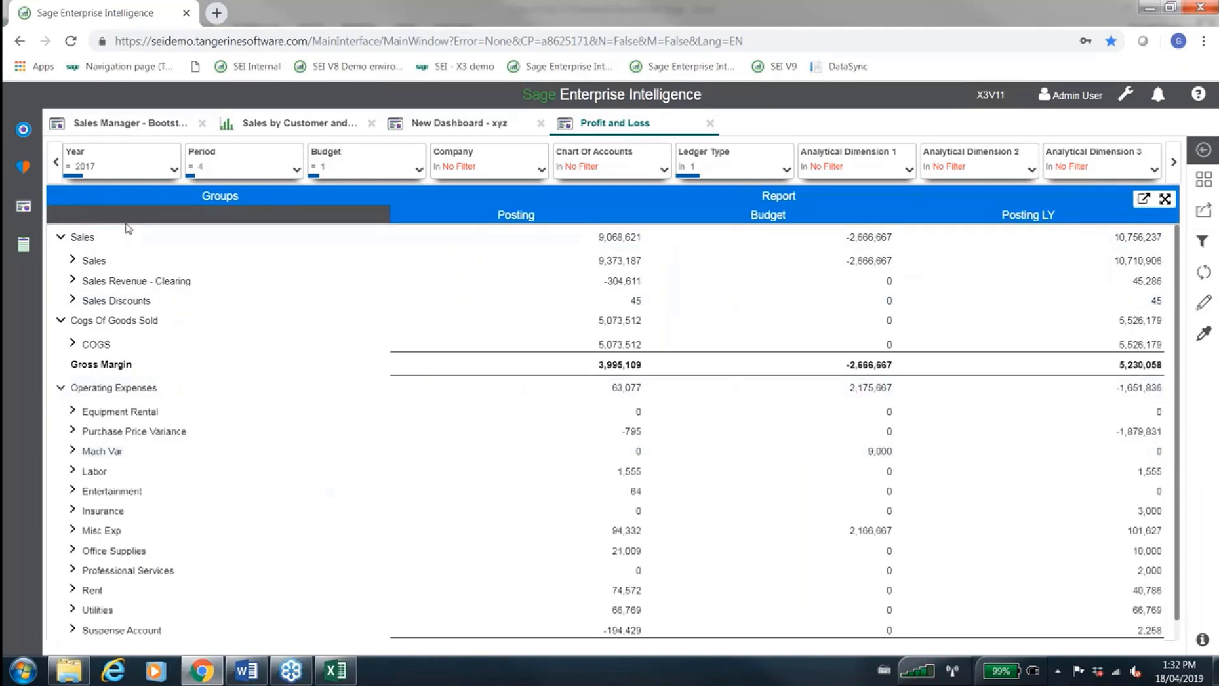
left_click(163, 162)
left_click(167, 164)
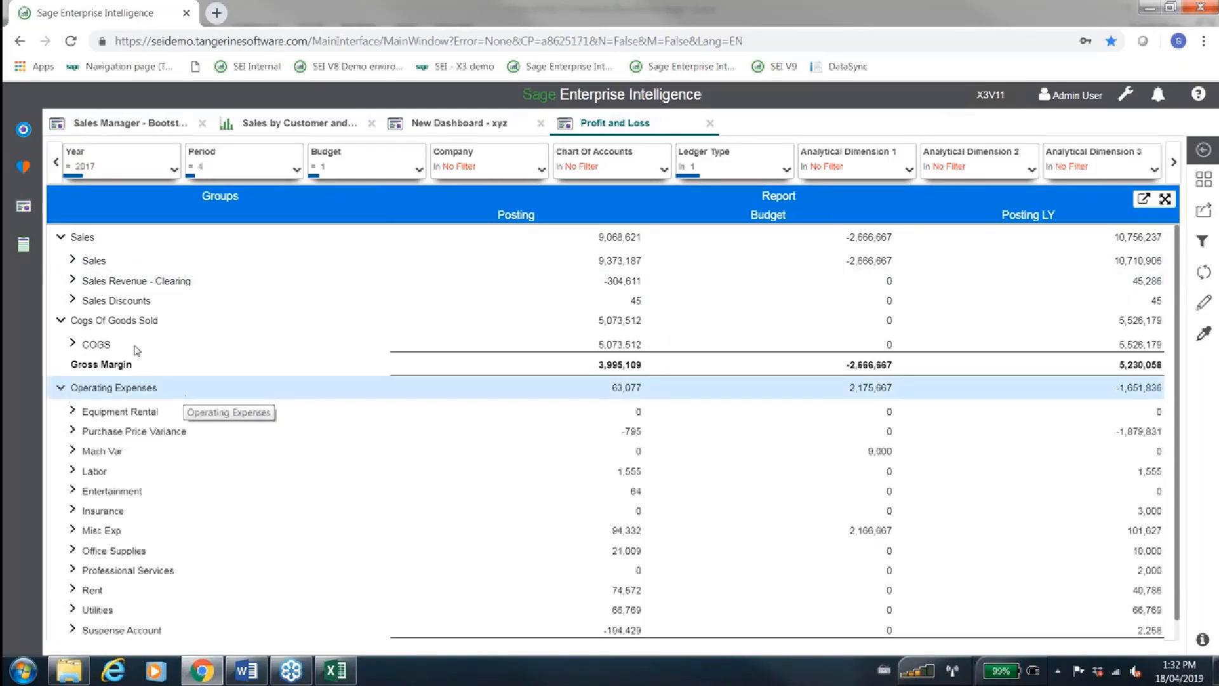
Drill the Income Statement's Sales account down to its document numbers, review them, and collapse the Sales group
left_click(74, 262)
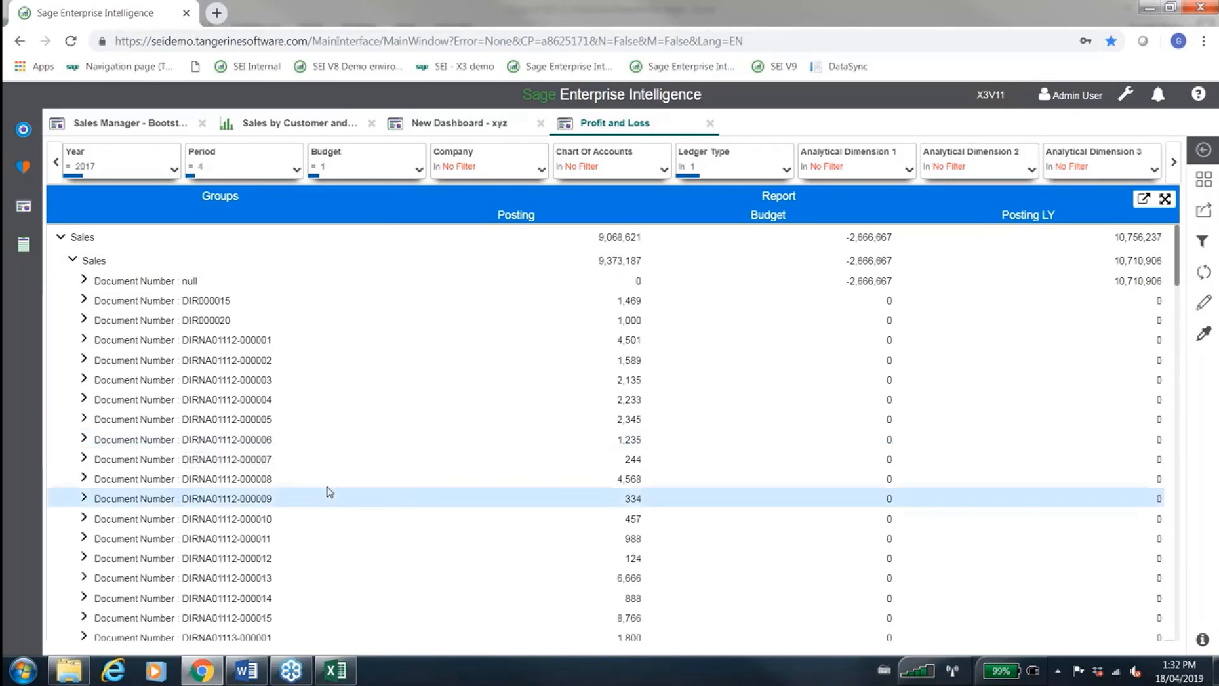
scroll(329, 492, "down", 2)
scroll(329, 492, "down", 5)
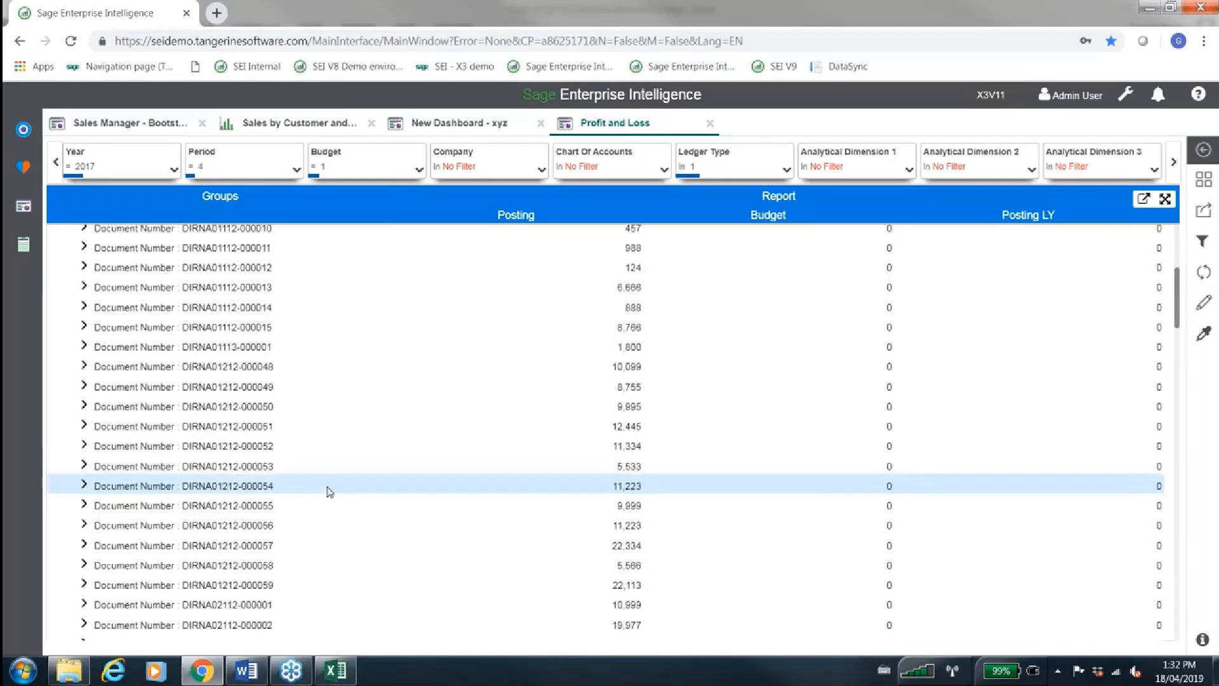
scroll(329, 492, "up", 6)
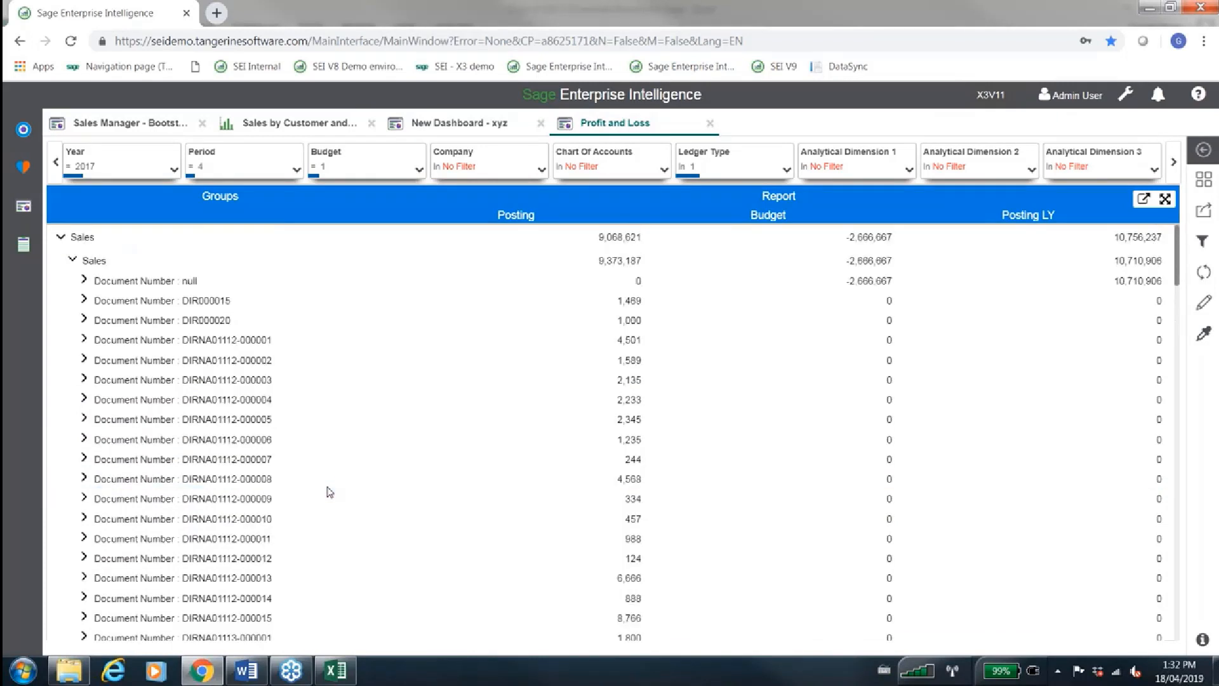
left_click(73, 260)
left_click(60, 236)
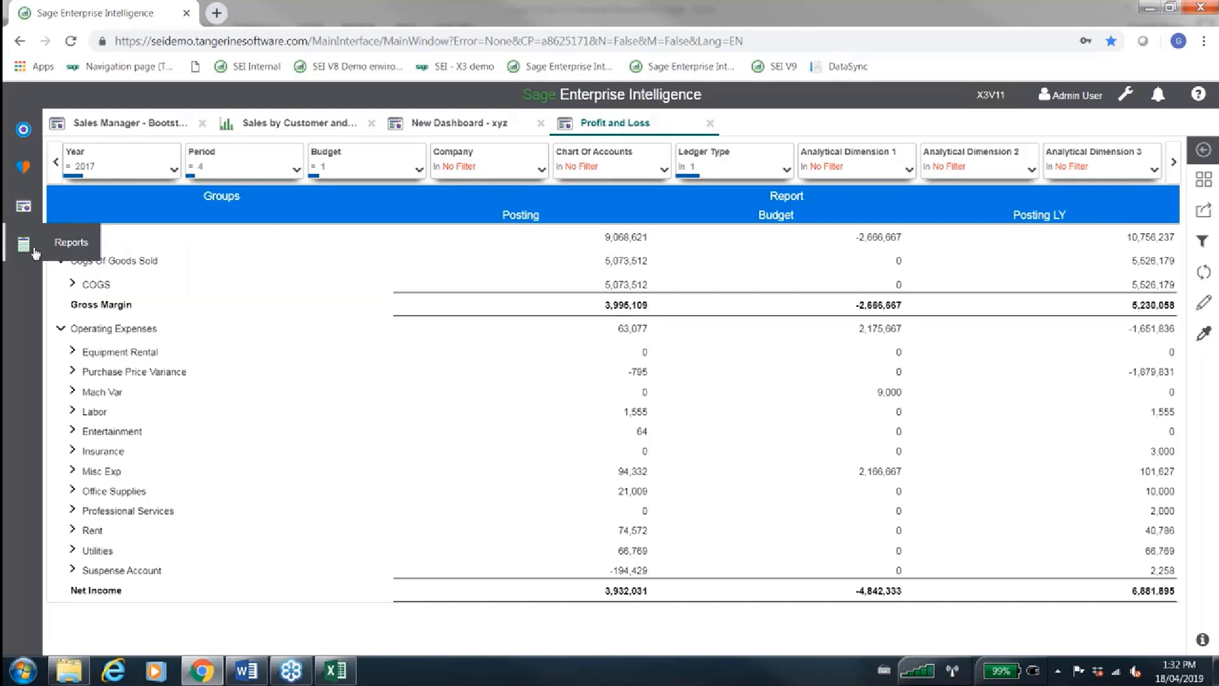
List the Financials and Universal Data Model Finance reports, opening the Financials Income Statement and cancelling its process parameters
left_click(34, 251)
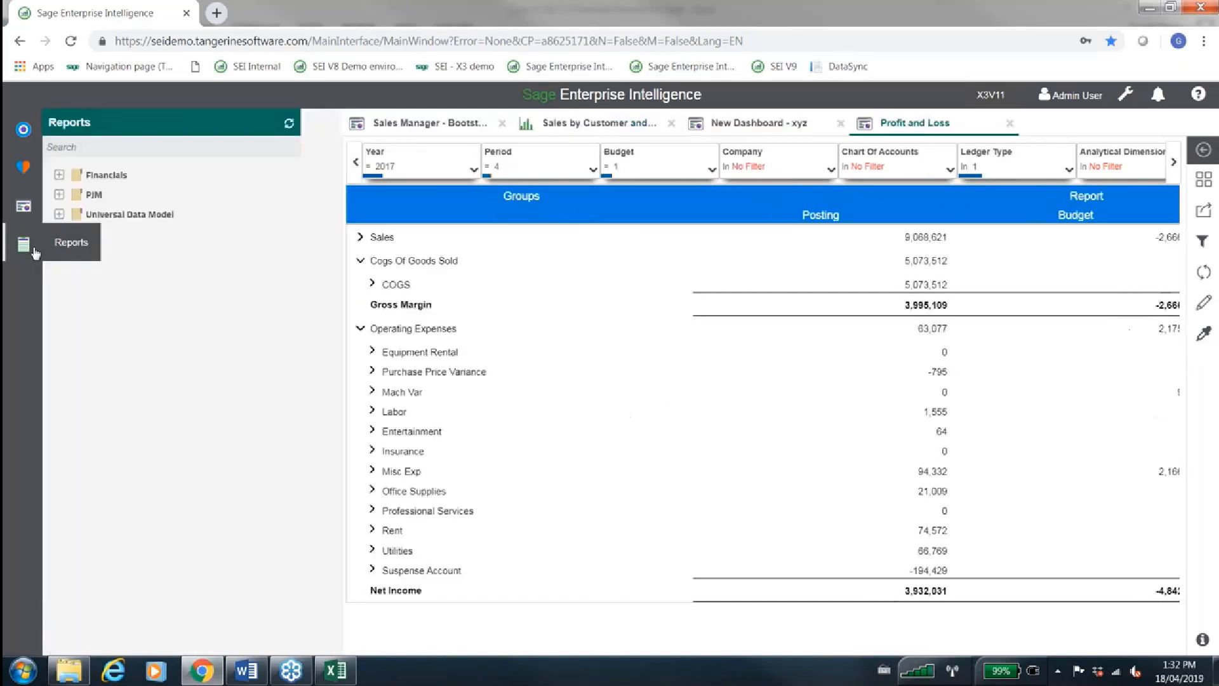
left_click(59, 175)
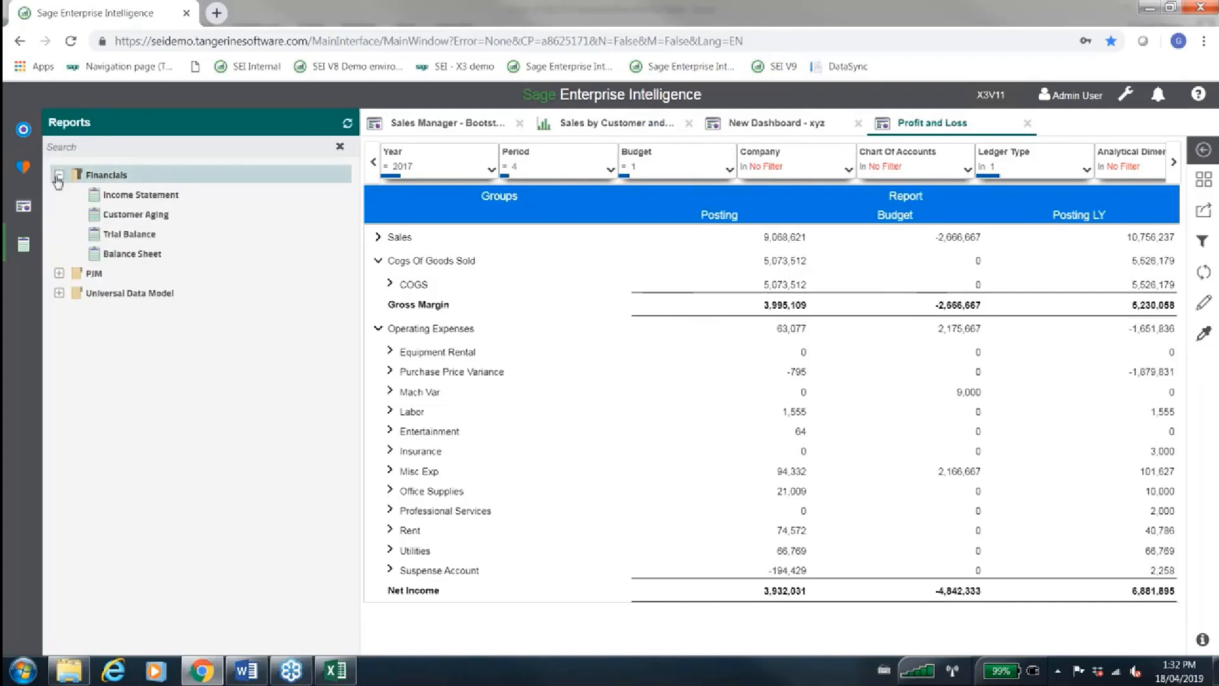
left_click(114, 195)
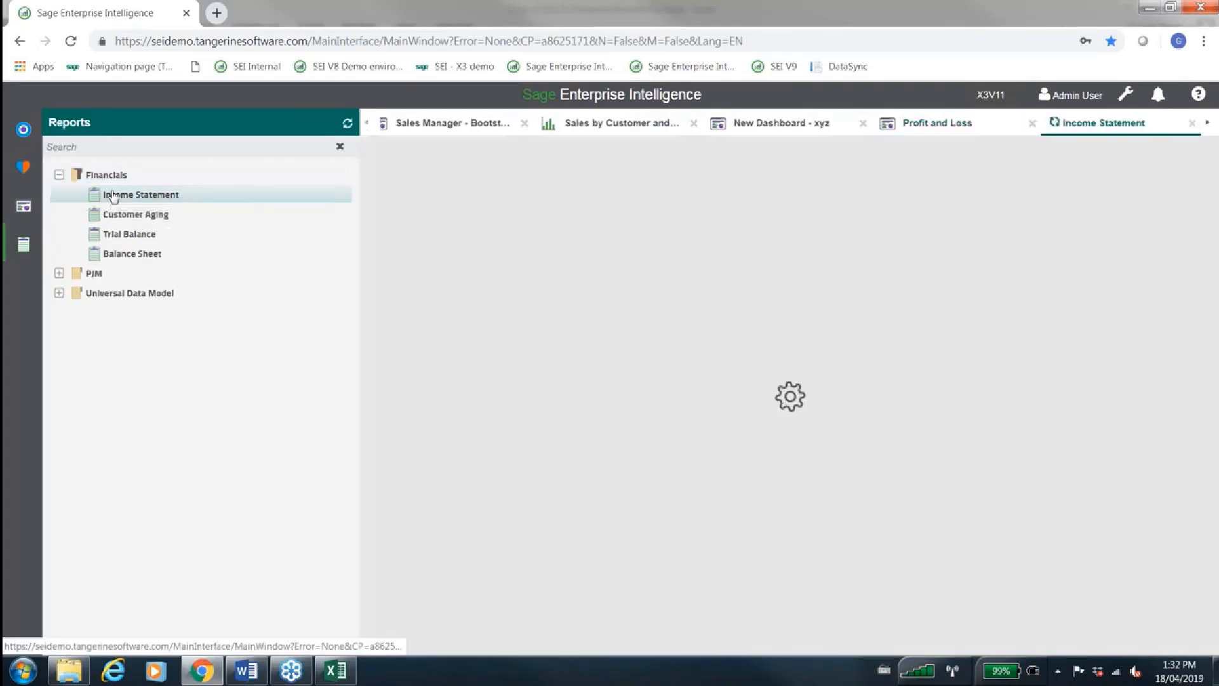
left_click(60, 294)
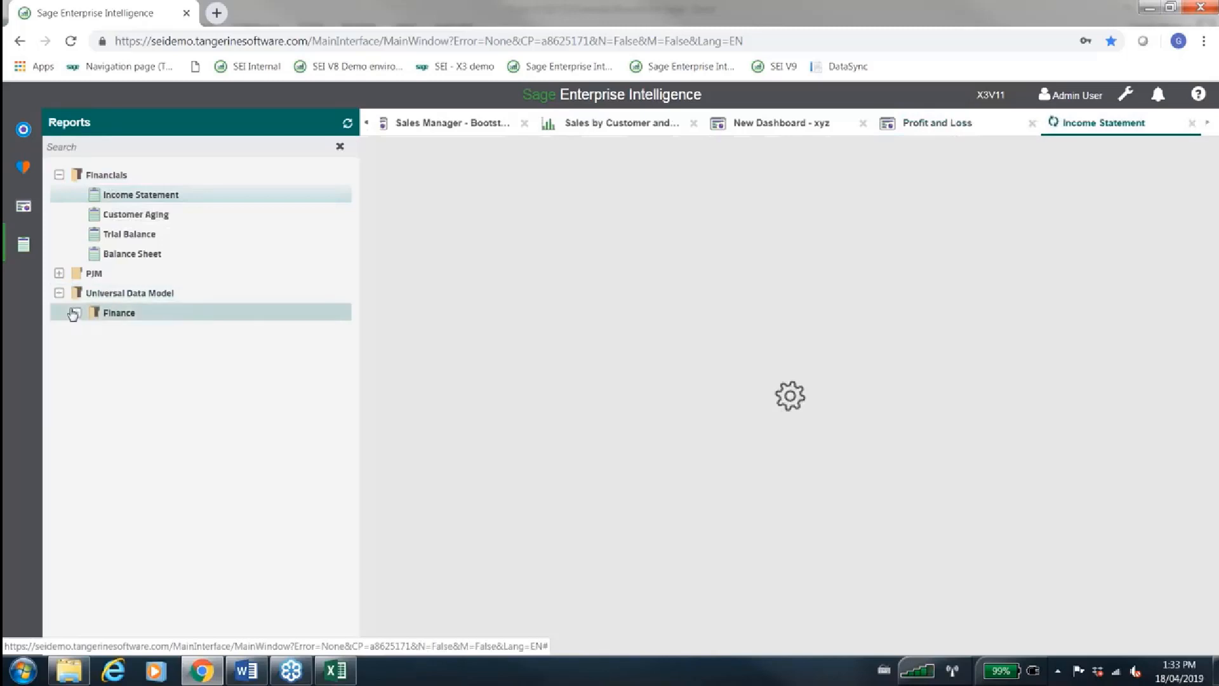
left_click(76, 313)
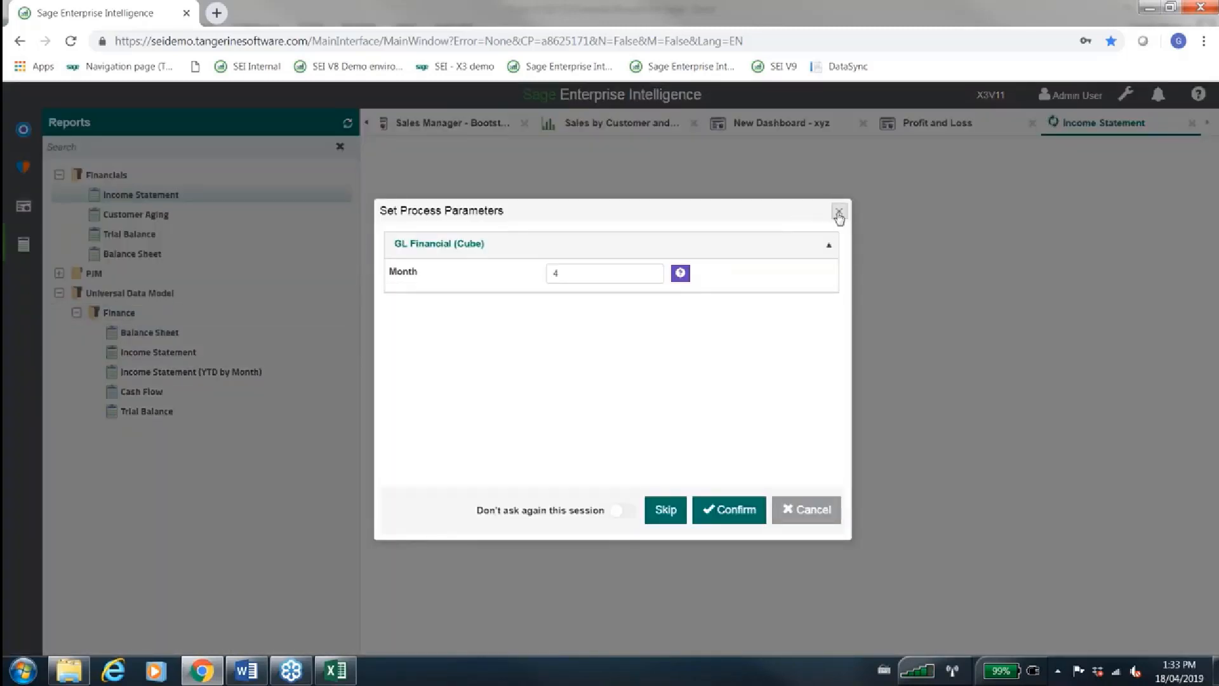
left_click(839, 213)
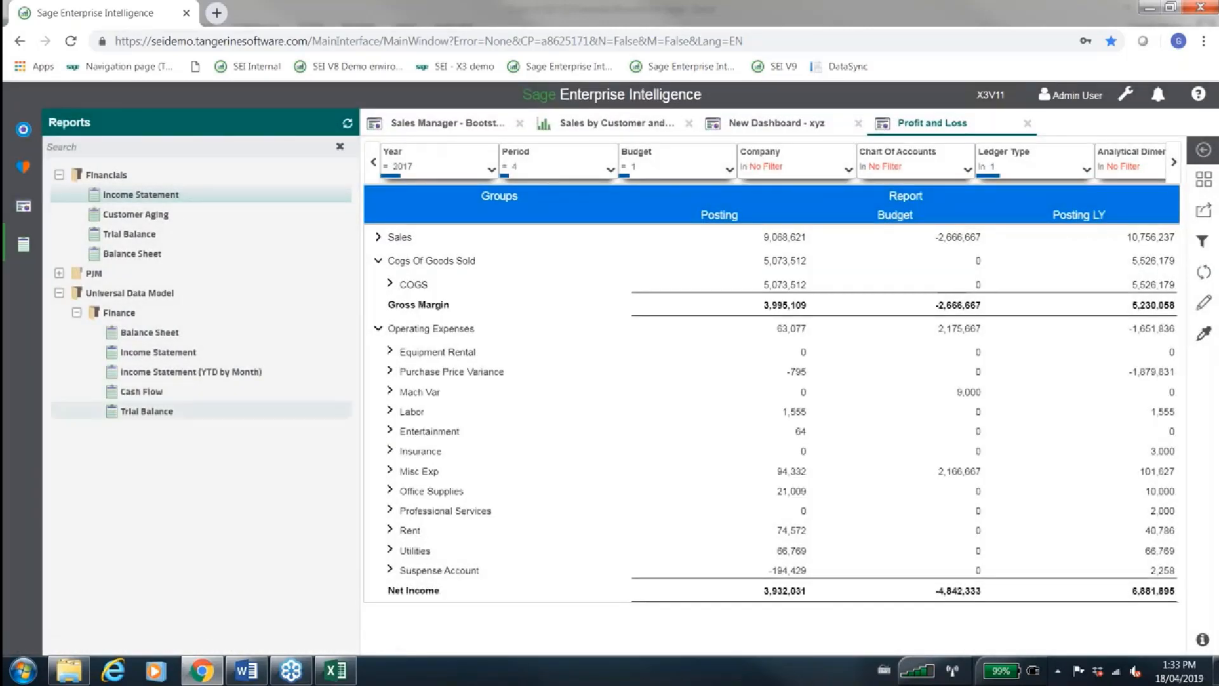
Open the Universal Data Model Income Statement for fiscal year 2017, period 4, and inspect the breakdown of account 41100 Sales
left_click(173, 349)
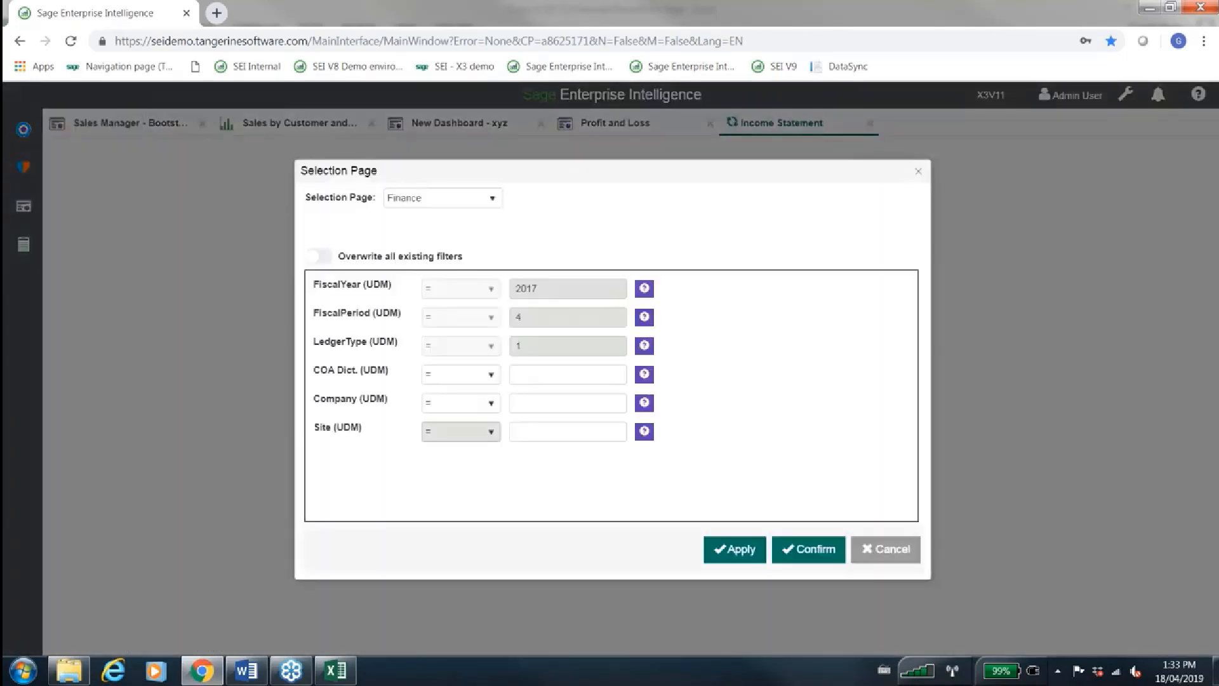
left_click(740, 545)
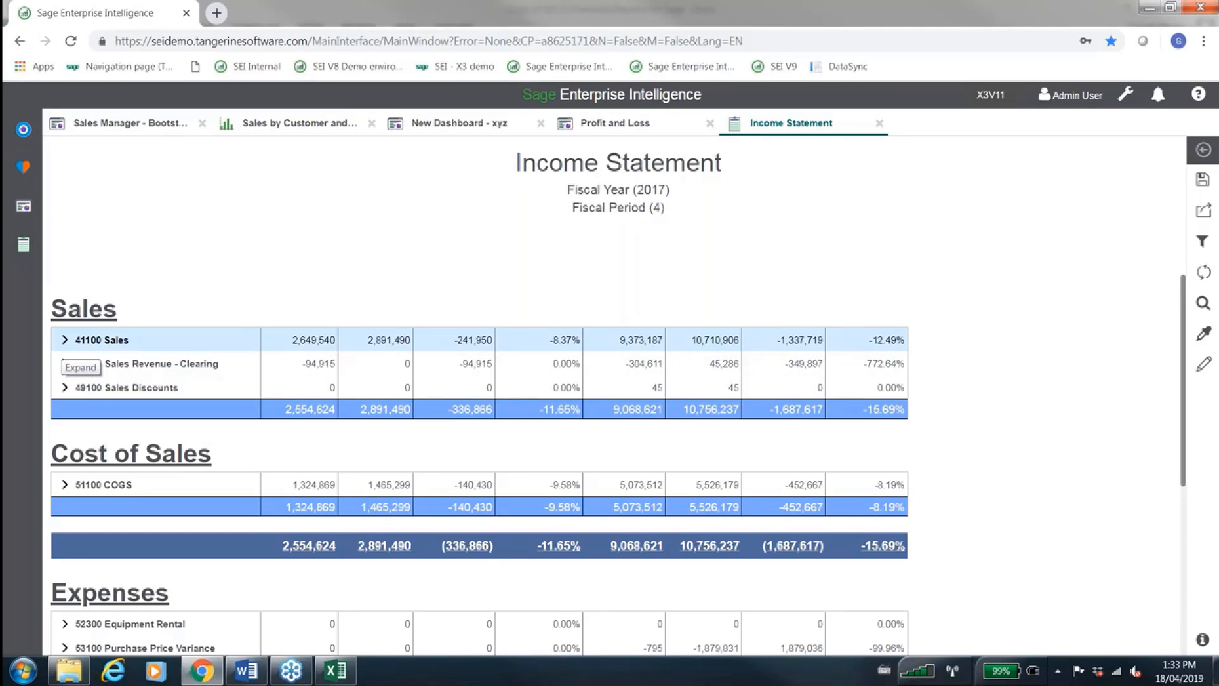
left_click(65, 340)
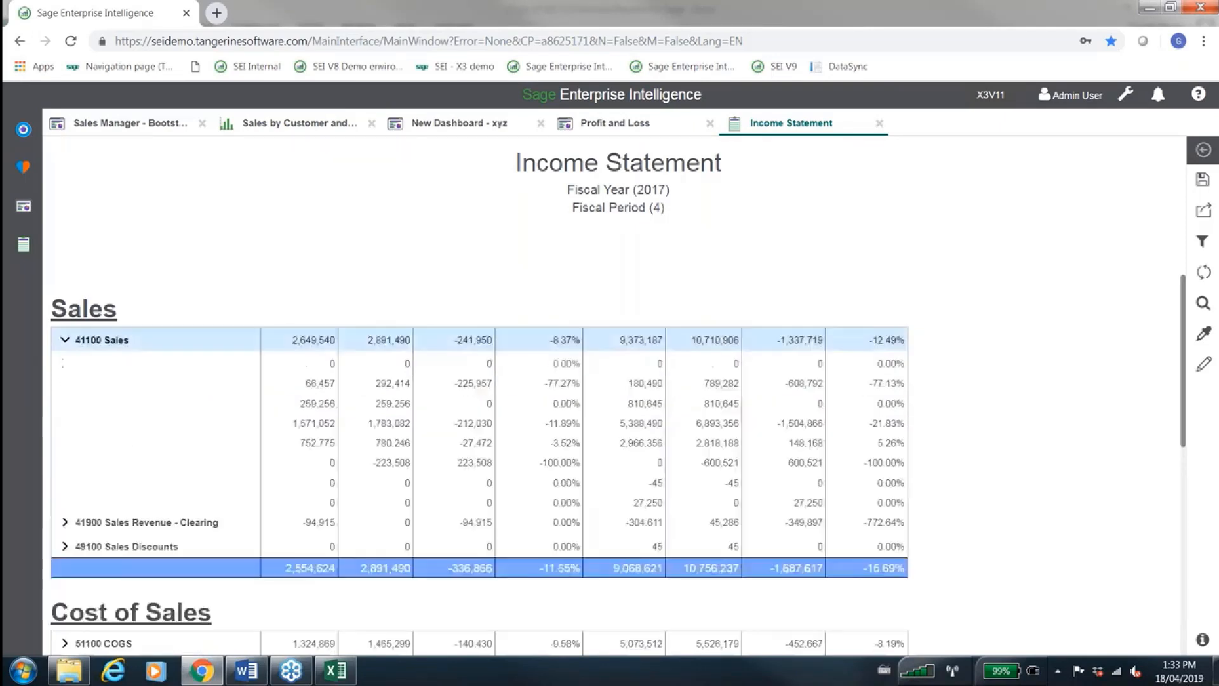
left_click(65, 339)
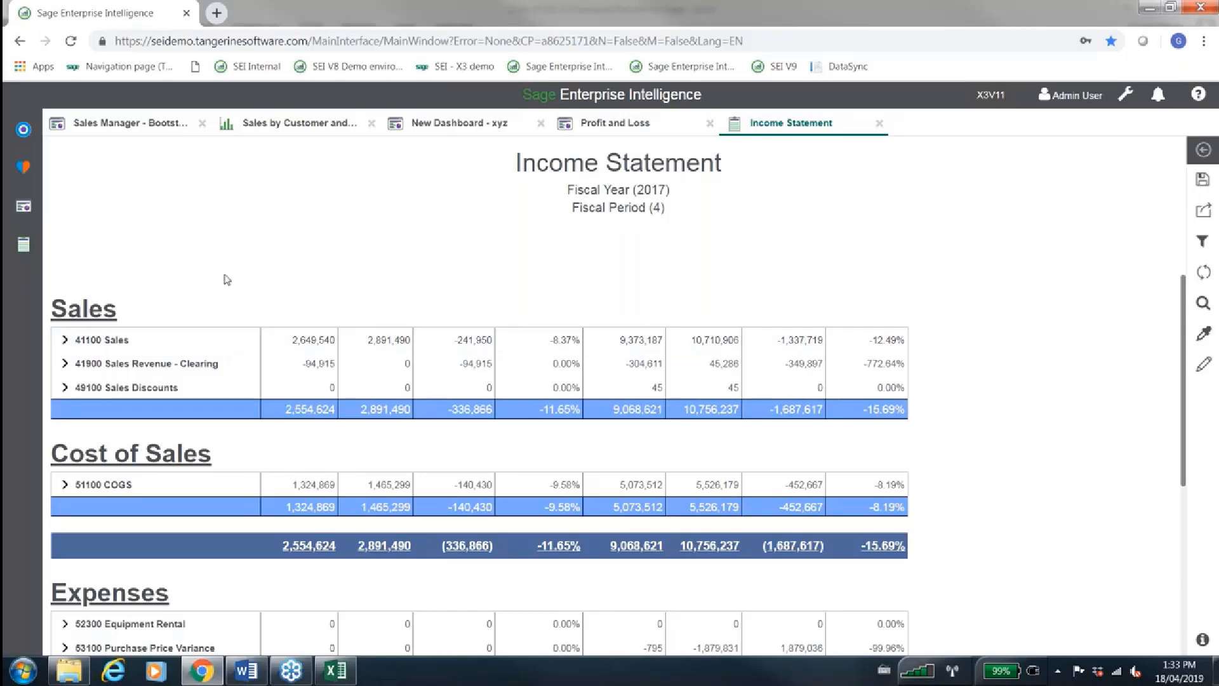
Switch to the Copy of SEI 72 Financials Reports for Sage workbook in Excel and select cell G9 on Financials Analysis
mouse_move(333, 671)
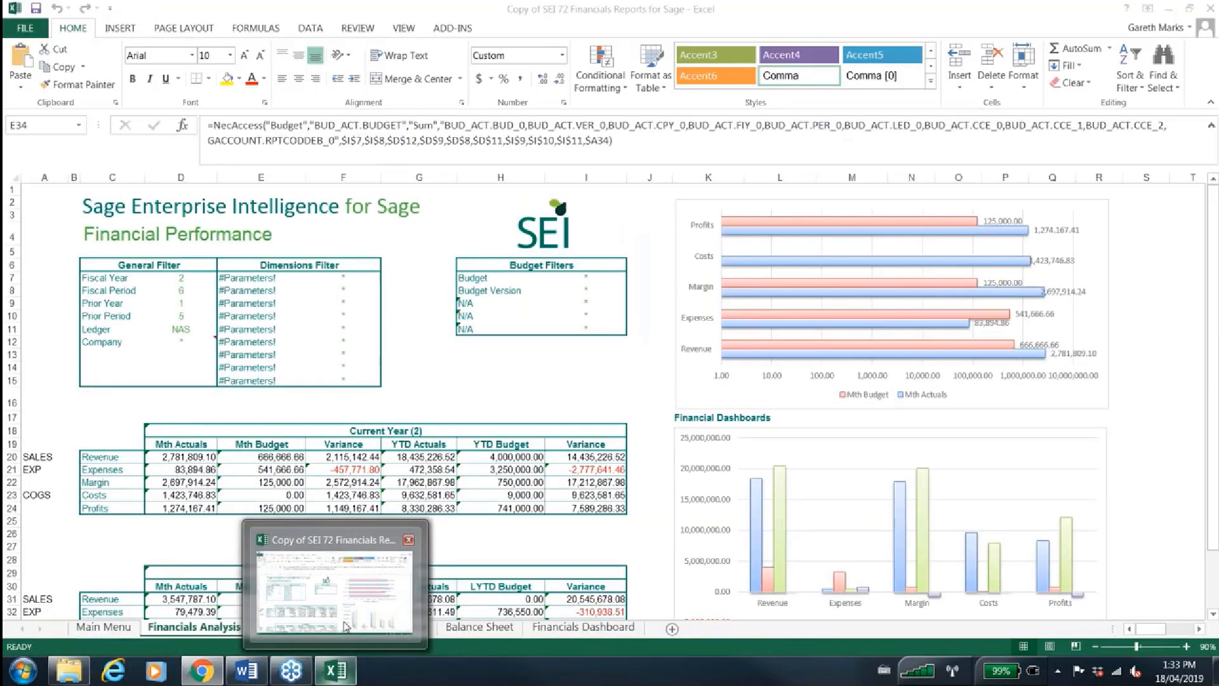
left_click(337, 596)
left_click_drag(446, 327, 475, 277)
left_click(434, 299)
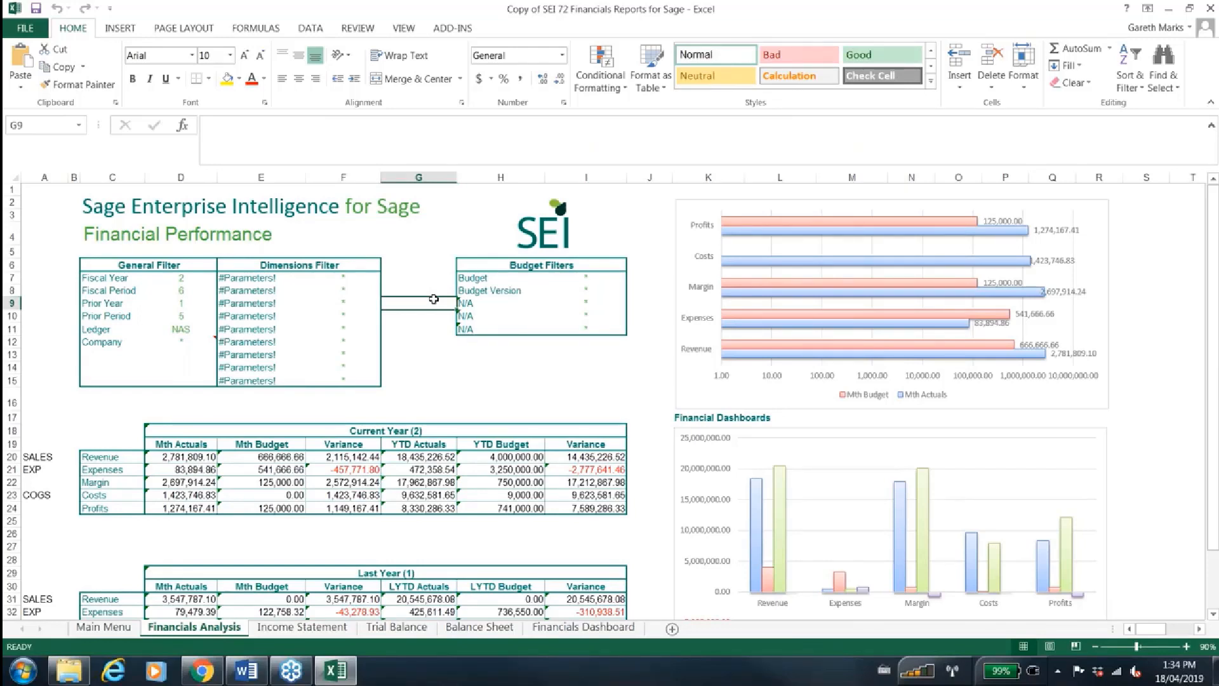
Display the Excel add-in commands and look through the Income Statement, Trial Balance and Balance Sheet worksheets, returning to Financials Analysis
left_click(444, 31)
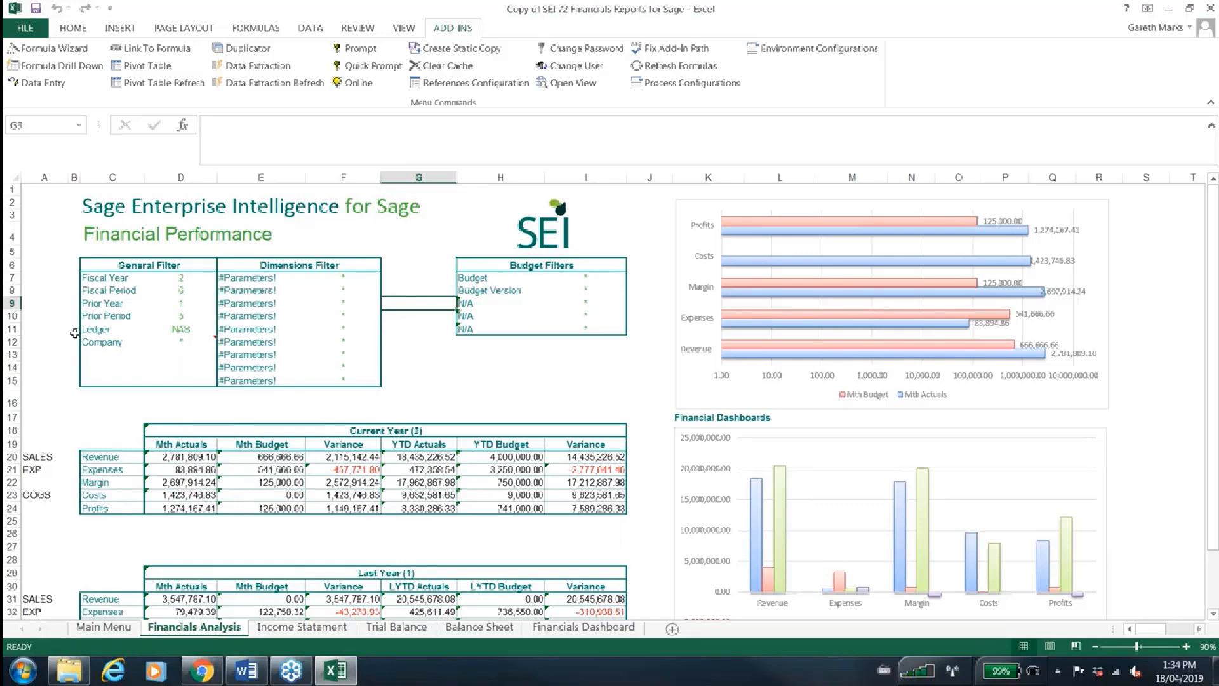
left_click(284, 628)
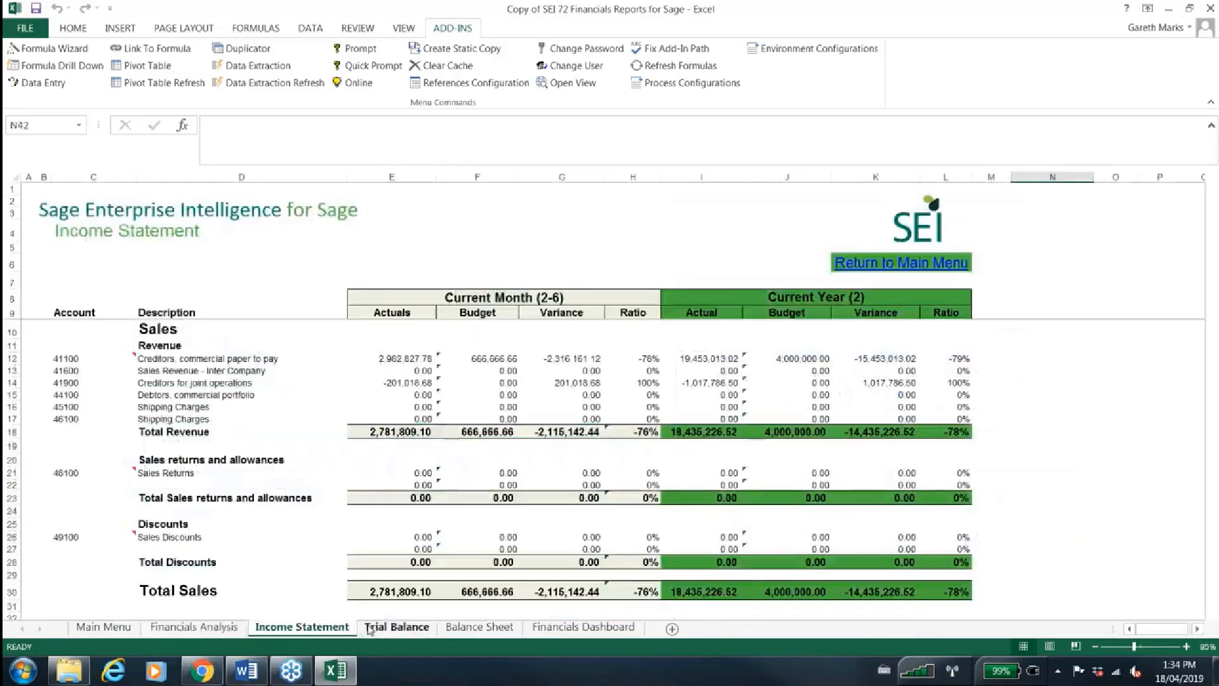
left_click(369, 628)
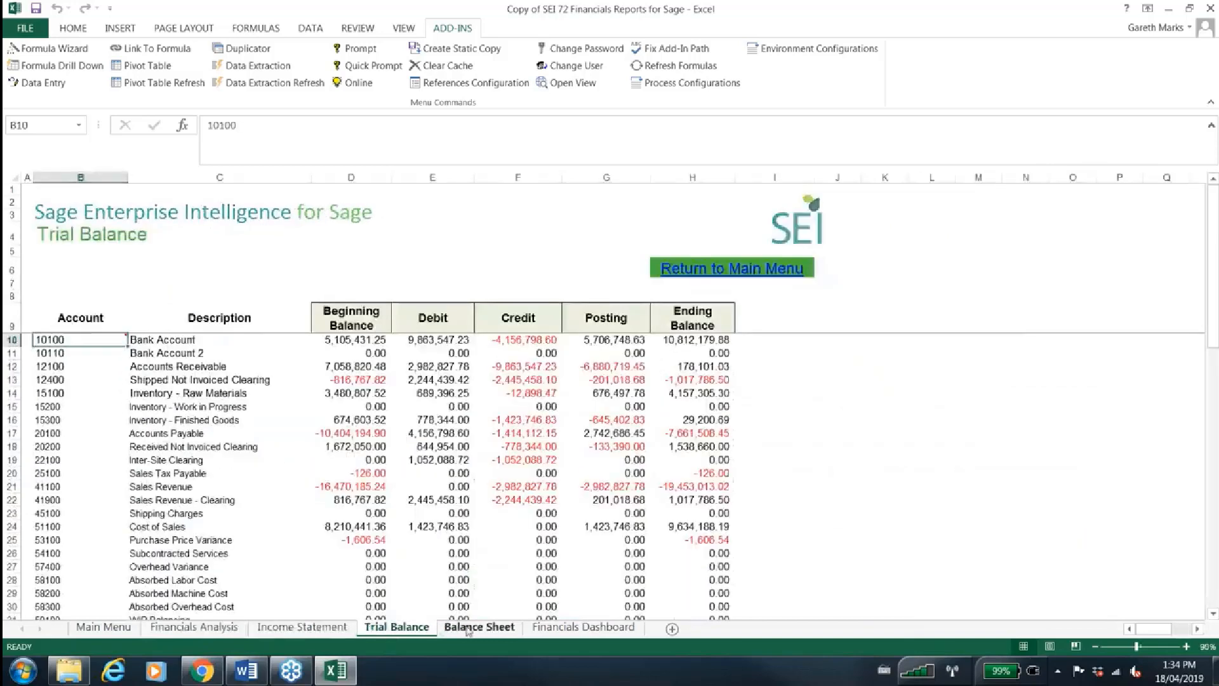
left_click(468, 628)
left_click(234, 632)
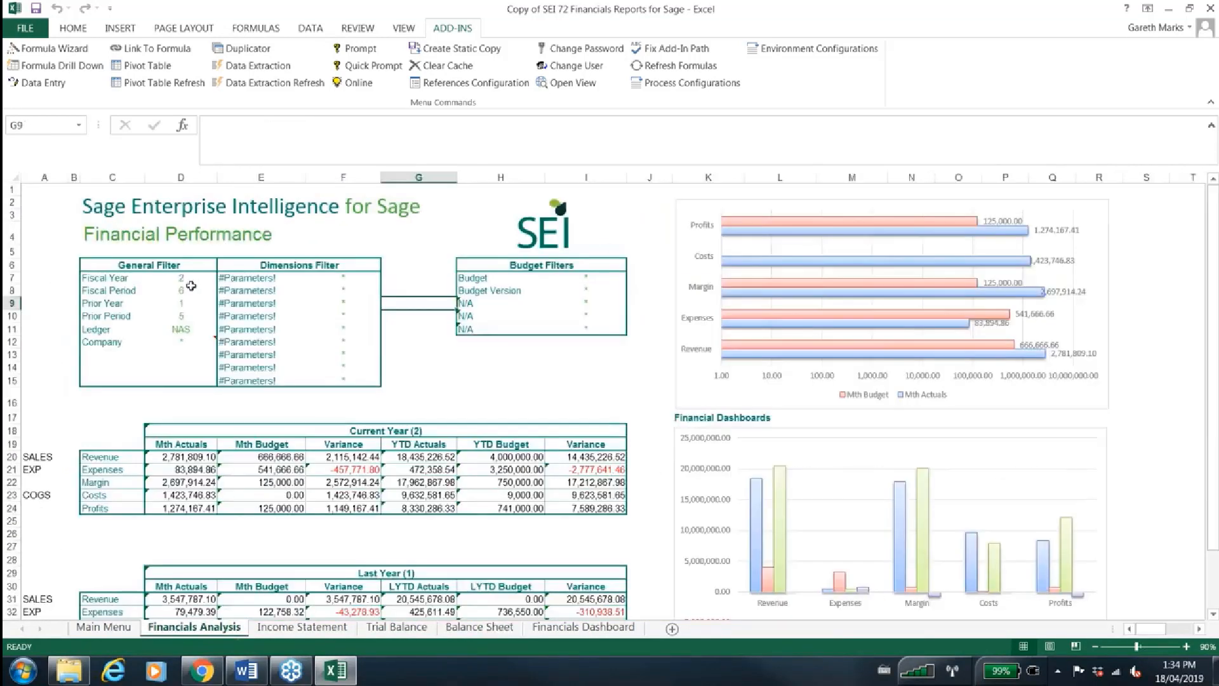
Set the Fiscal Period in the General Filter to 7 and dismiss the log chart warning
left_click(191, 288)
left_click(224, 291)
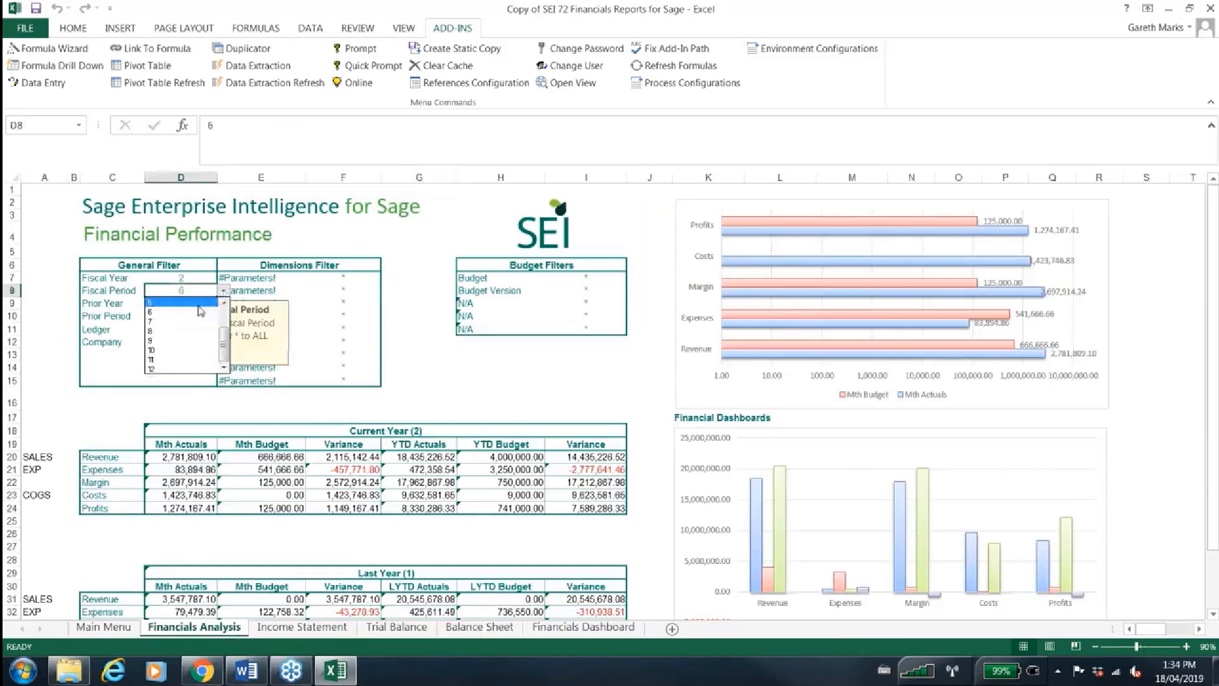
left_click(188, 322)
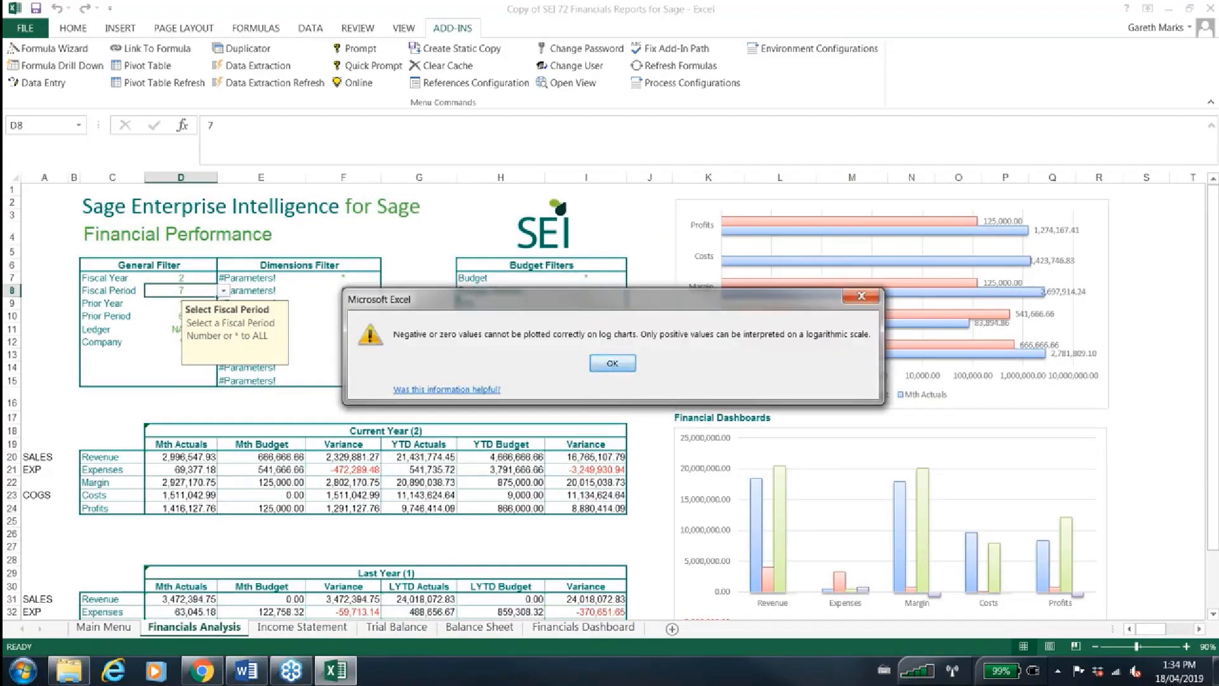
left_click(612, 362)
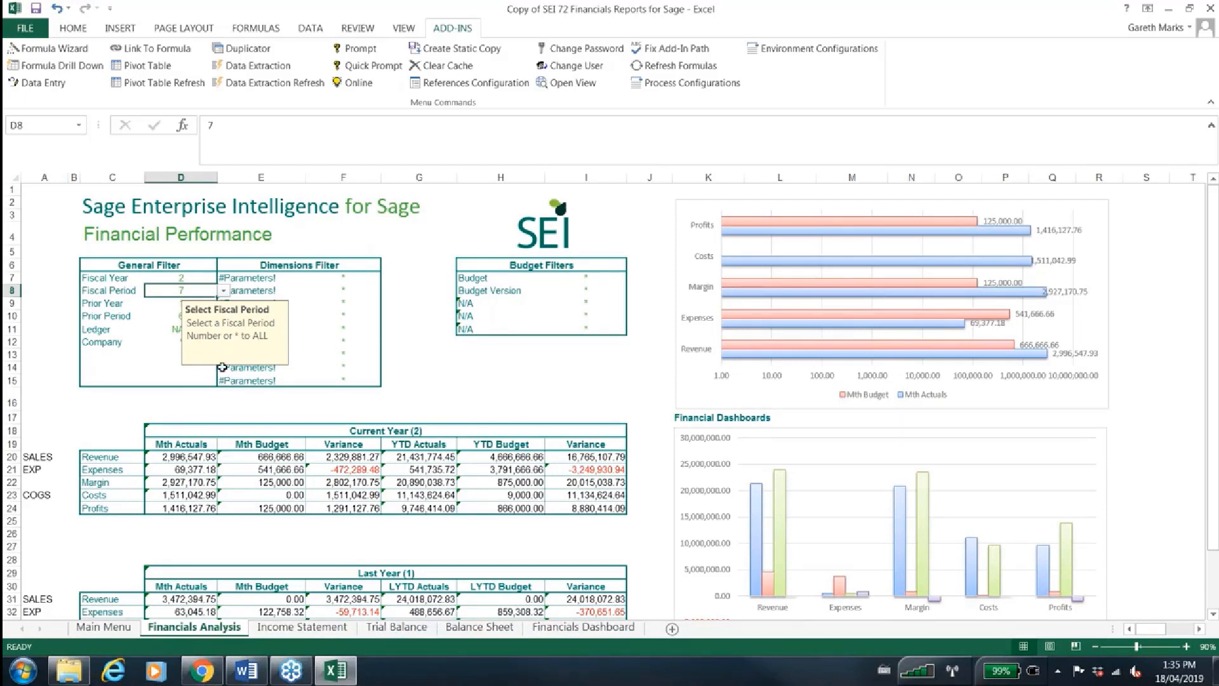
Run Formula Drill Down with all fields on the current year's Revenue month actuals in cell D20
left_click(178, 456)
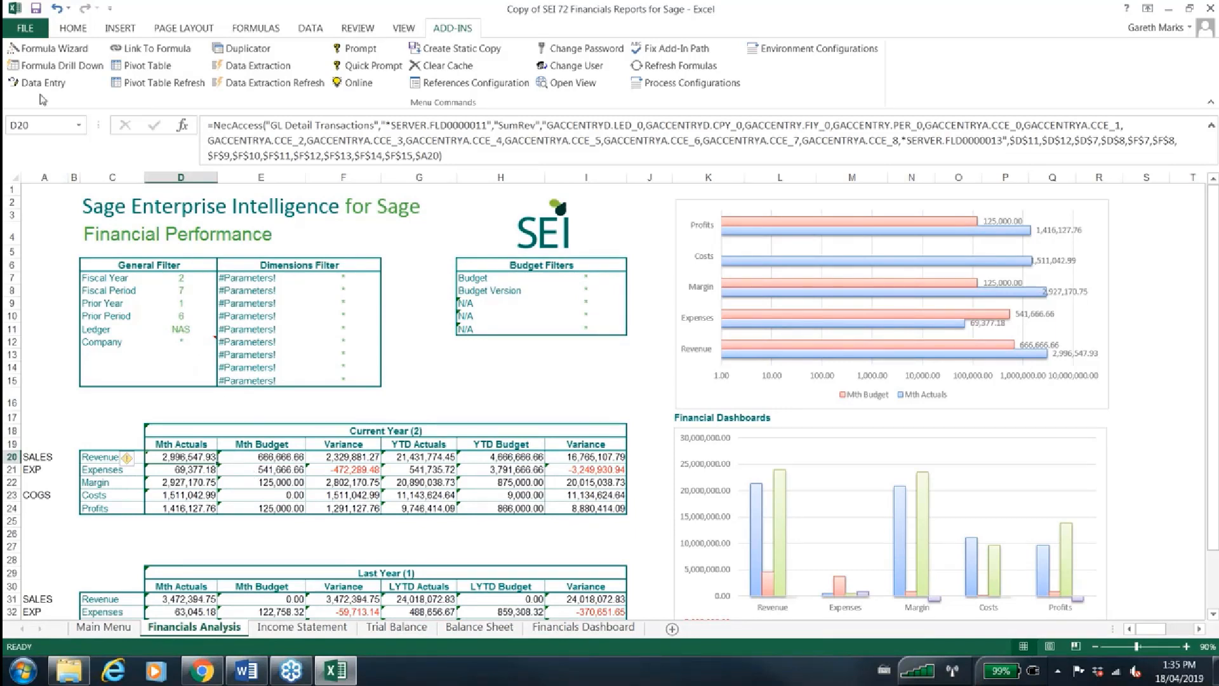
left_click(58, 69)
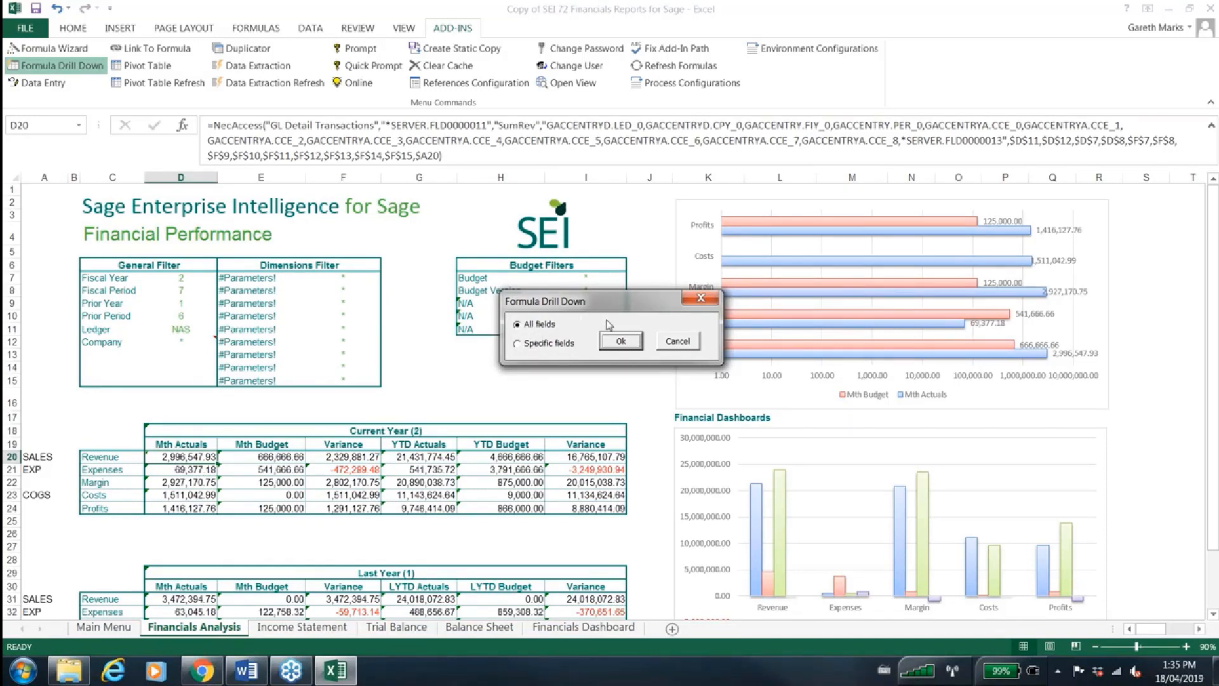
left_click(615, 339)
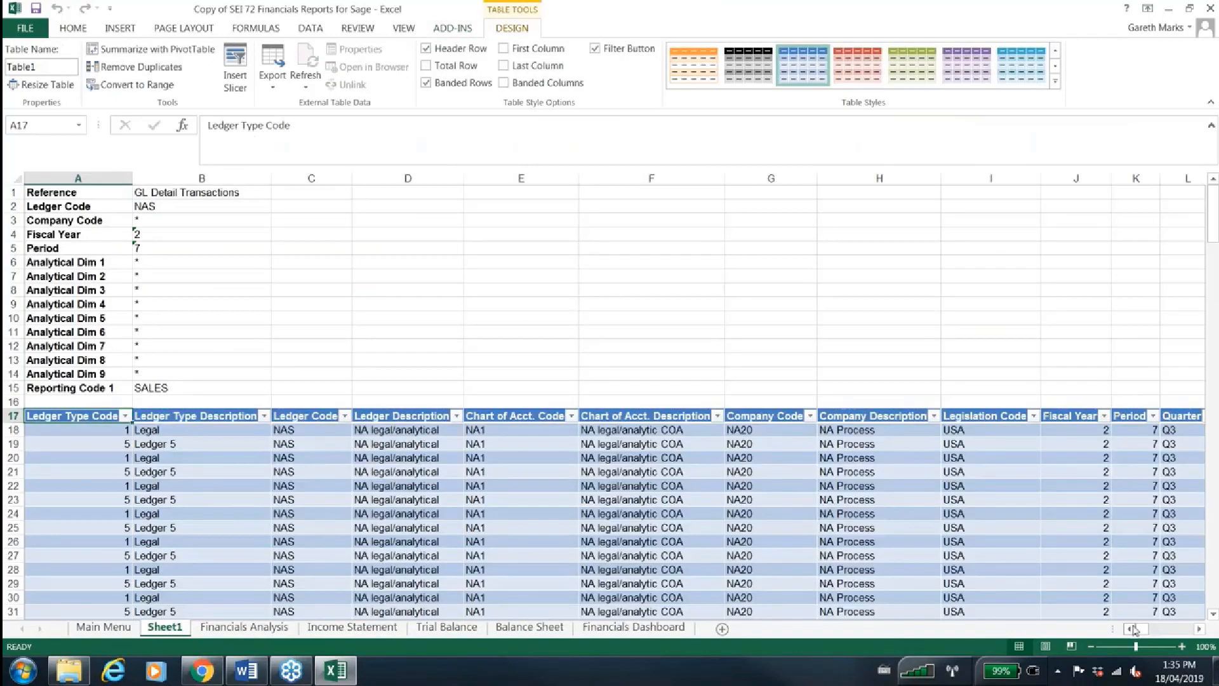
Examine the columns and rows of the drilled-down transaction table on Sheet1, and return to the Financials Analysis worksheet
left_click_drag(1139, 627, 1152, 630)
left_click(440, 420)
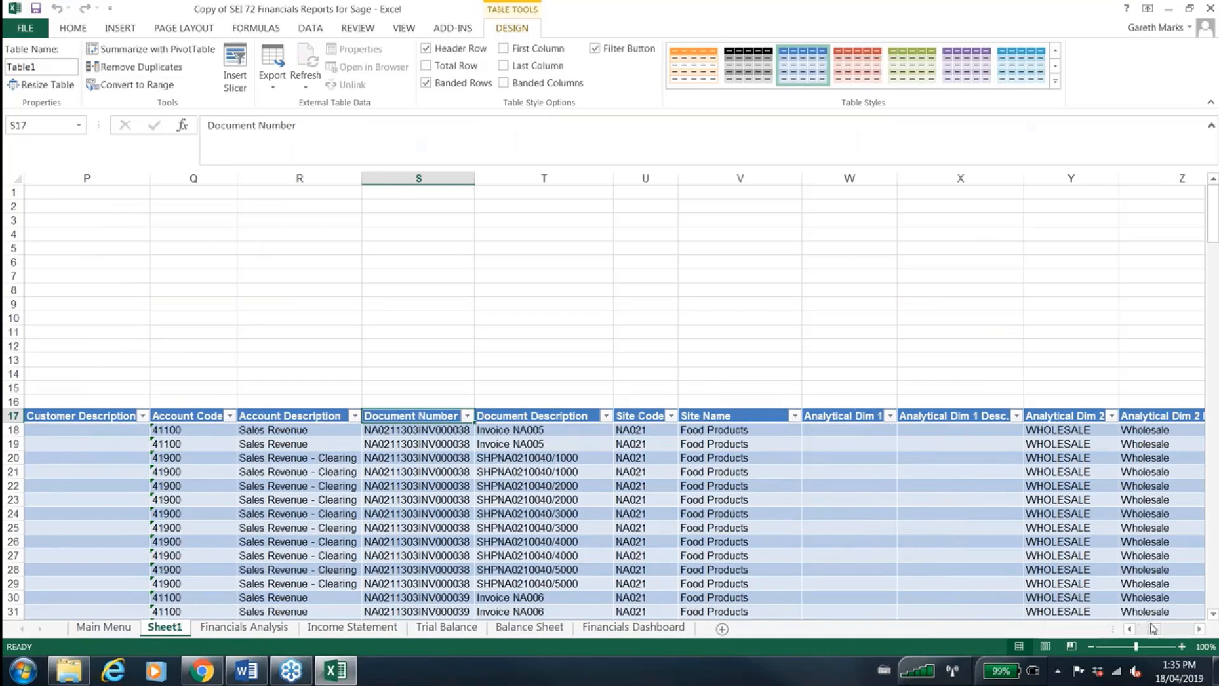
left_click_drag(1153, 628, 1183, 631)
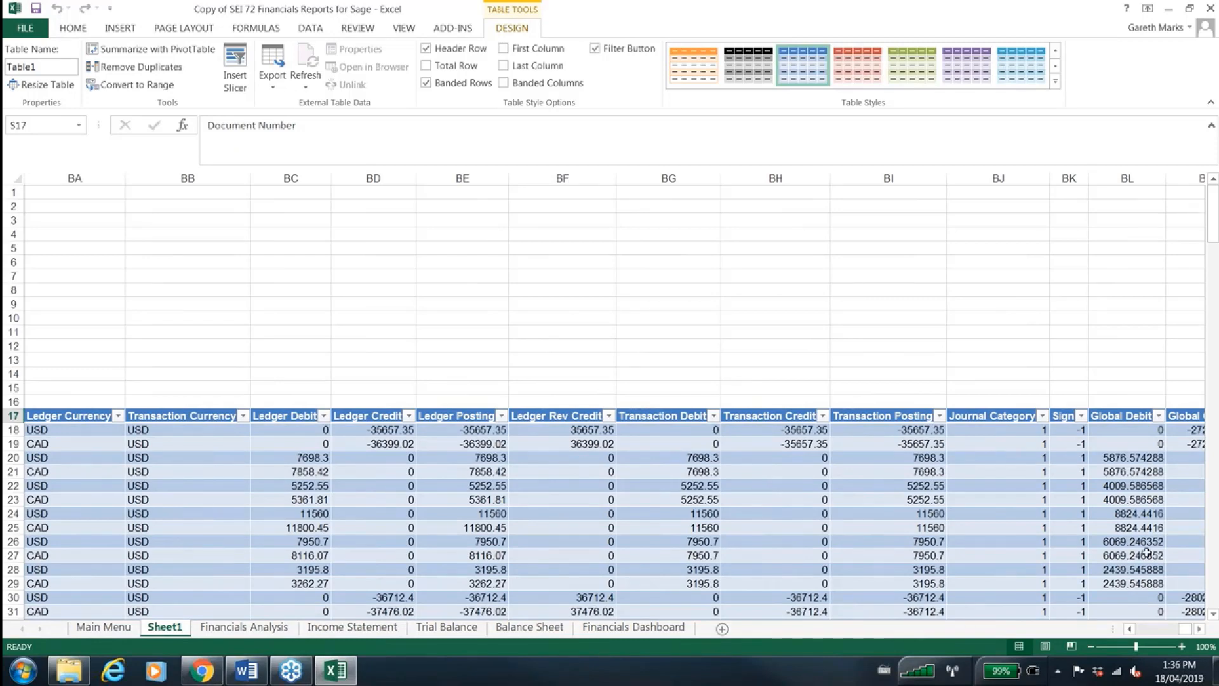
left_click(1175, 630)
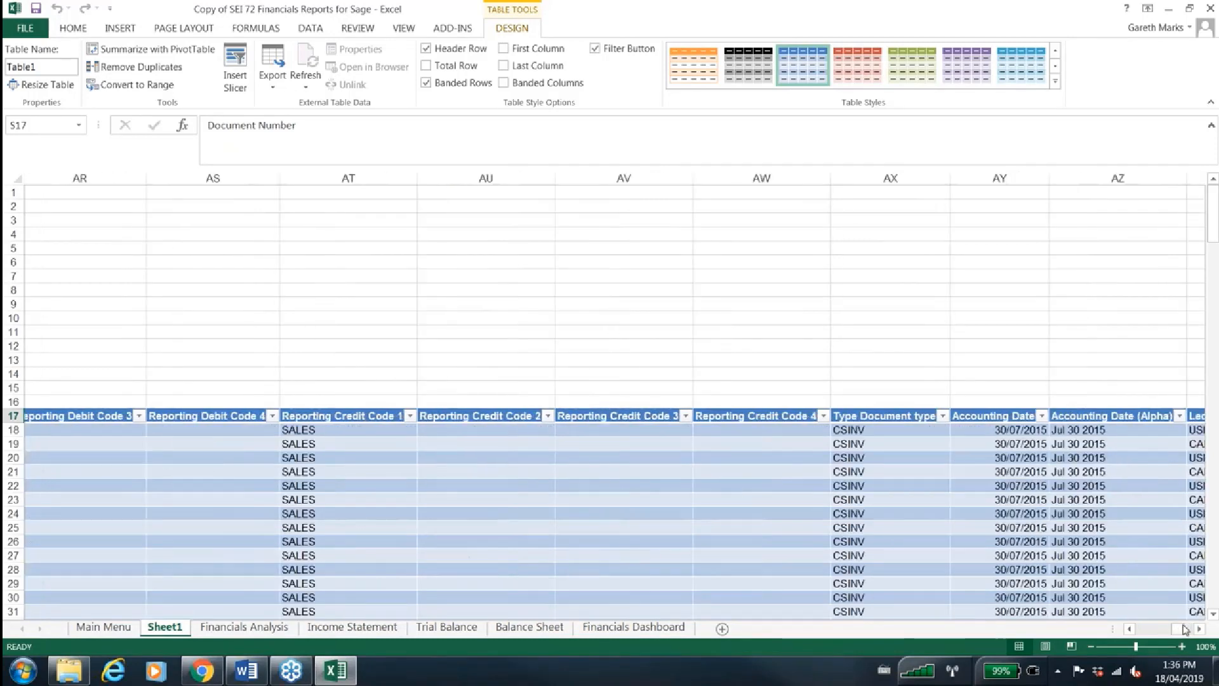
left_click_drag(1175, 633, 1186, 632)
left_click_drag(1214, 252, 1211, 507)
left_click_drag(1213, 520, 1206, 209)
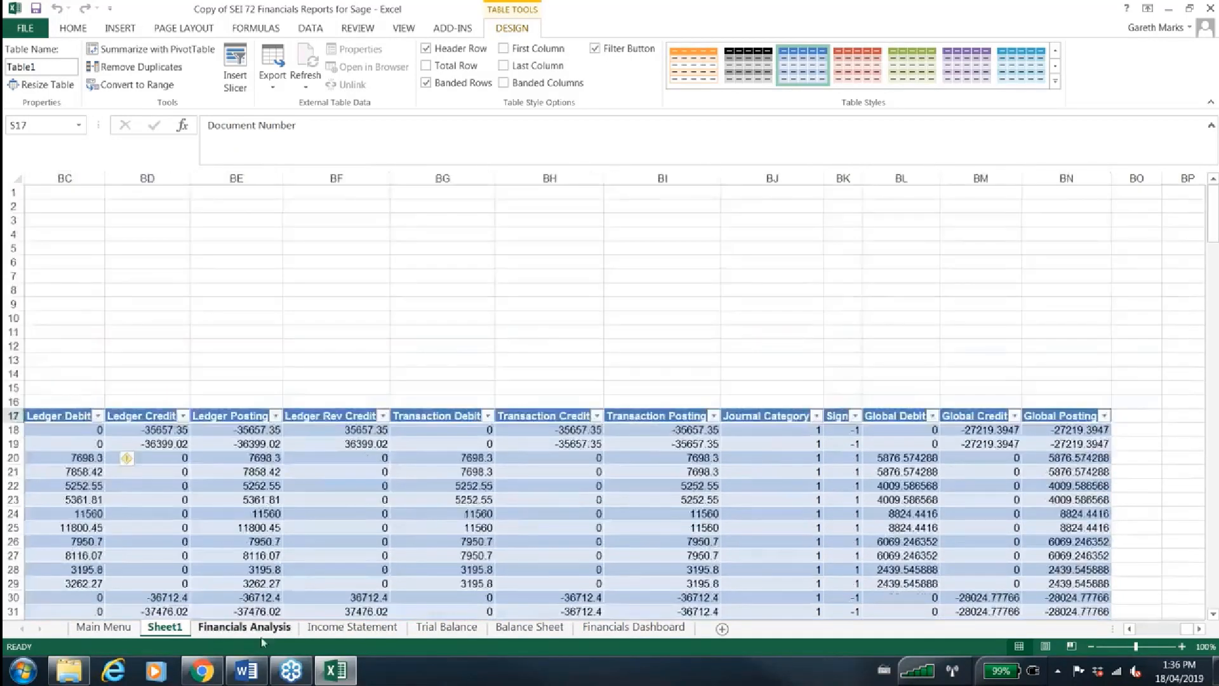
left_click(261, 637)
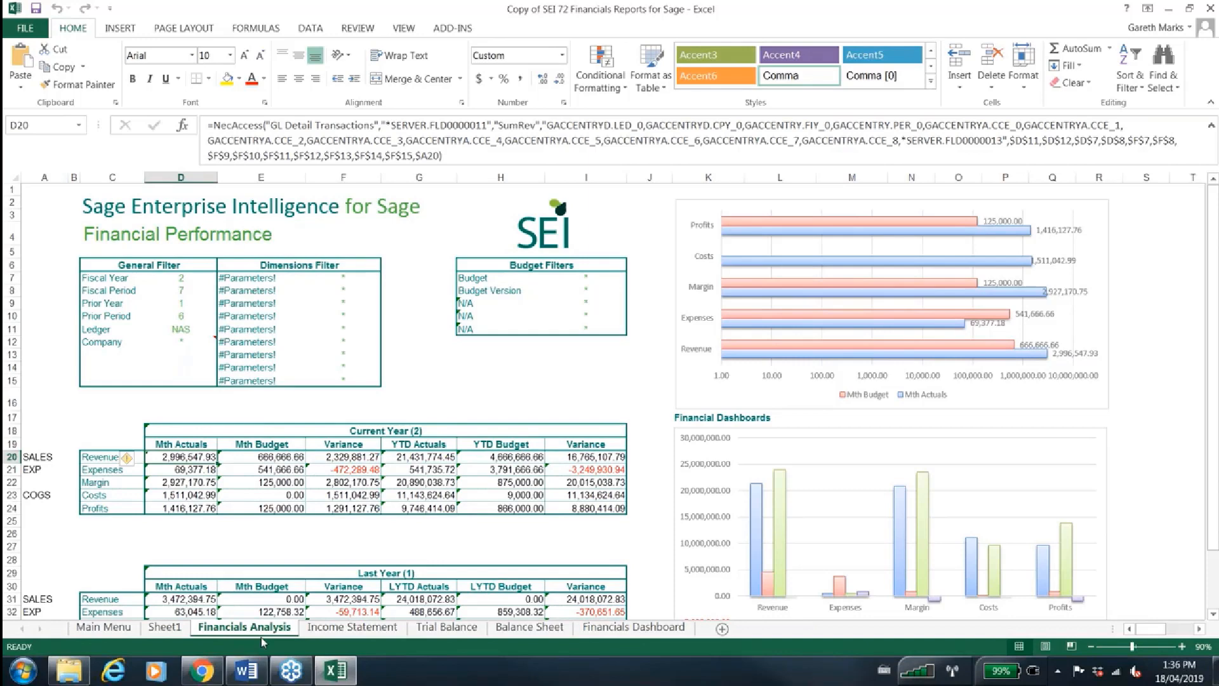
Switch to Chrome, bring up the Sales Manager dashboard, and turn on device emulation with the DevTools window minimized
left_click(200, 673)
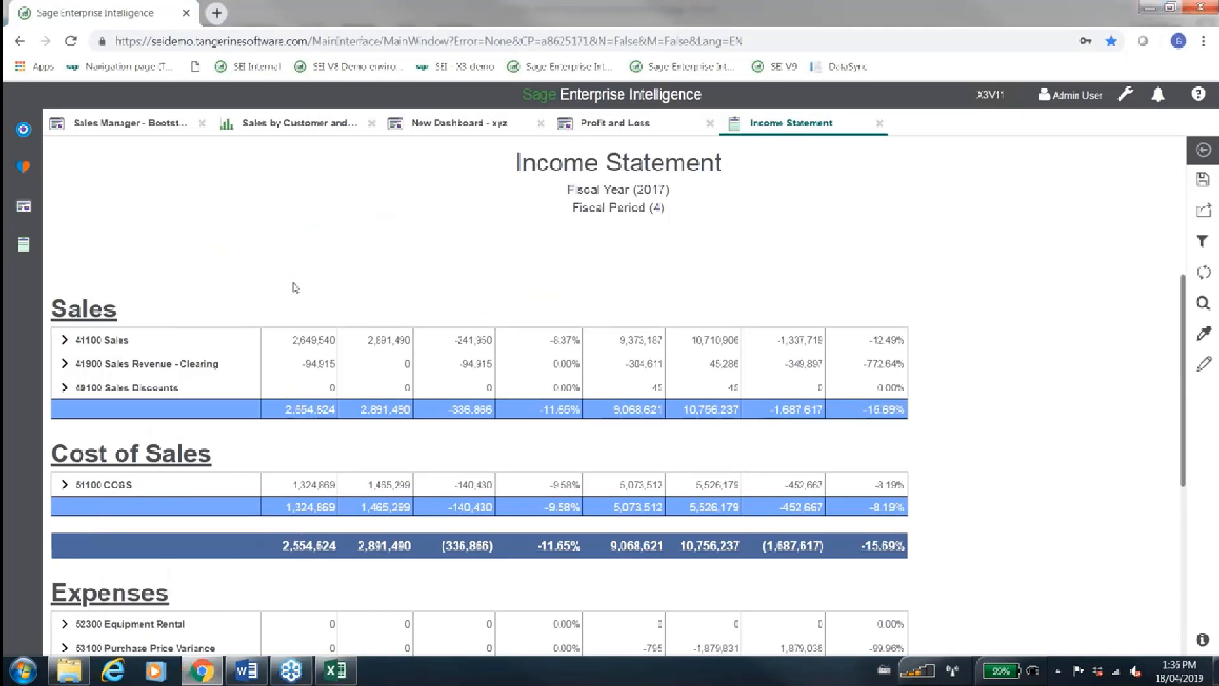
left_click(129, 122)
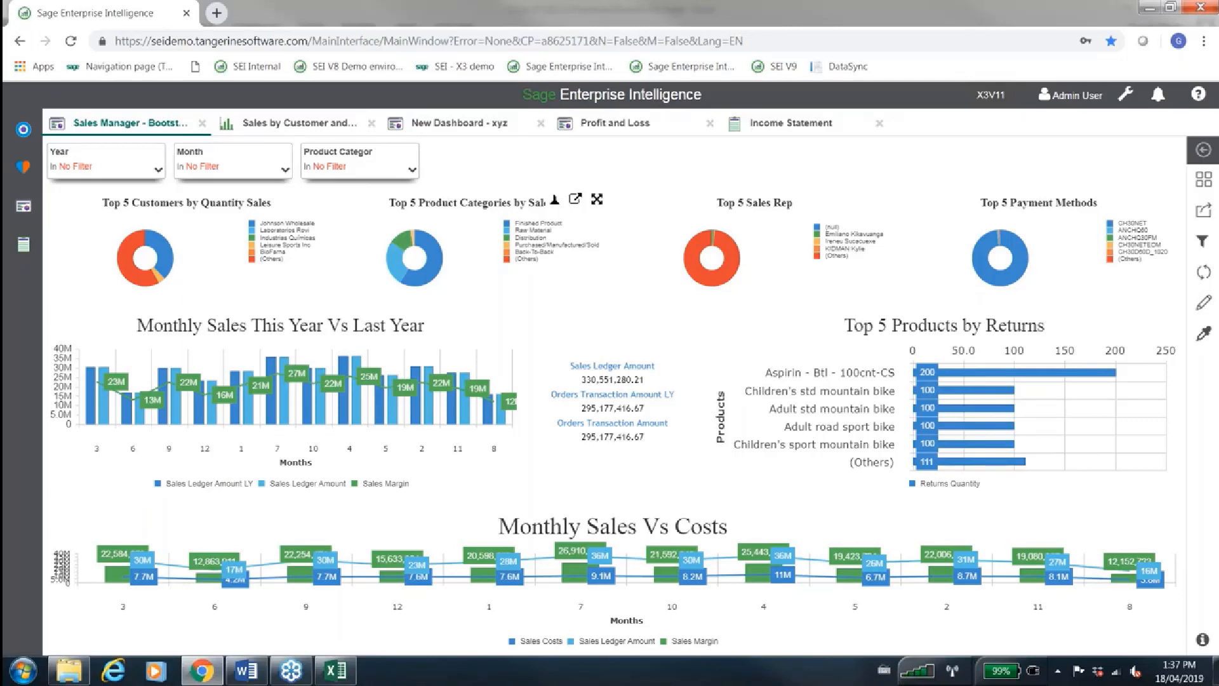
key("F12")
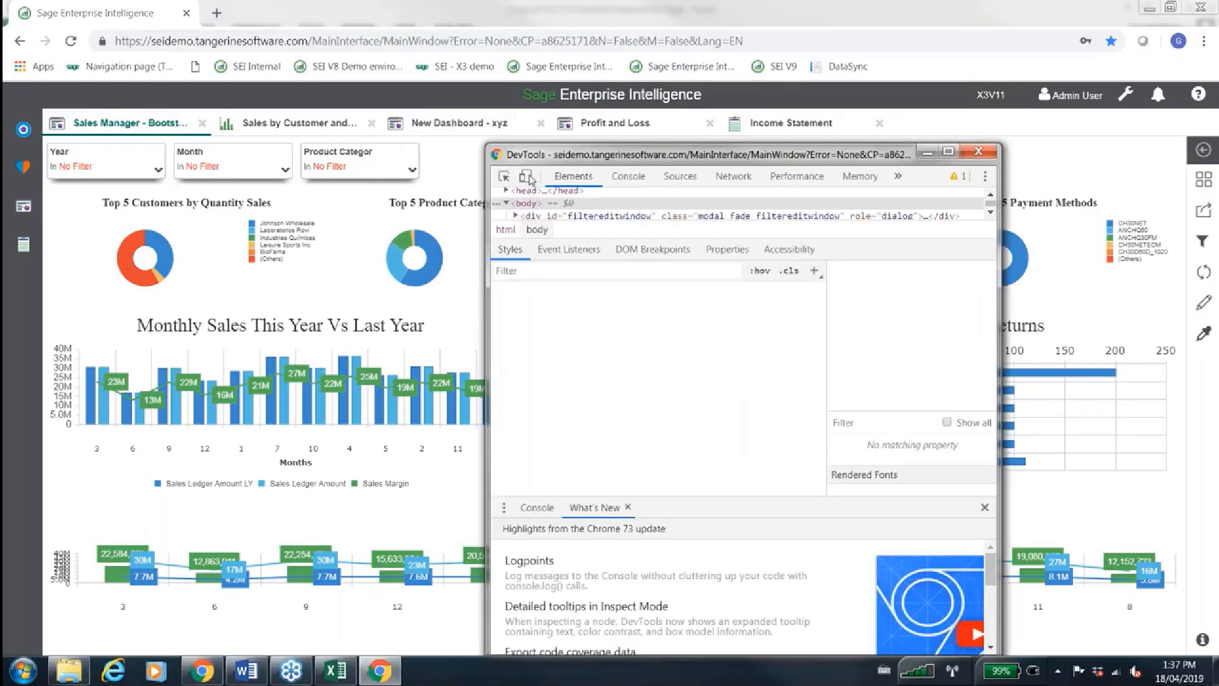
left_click(527, 177)
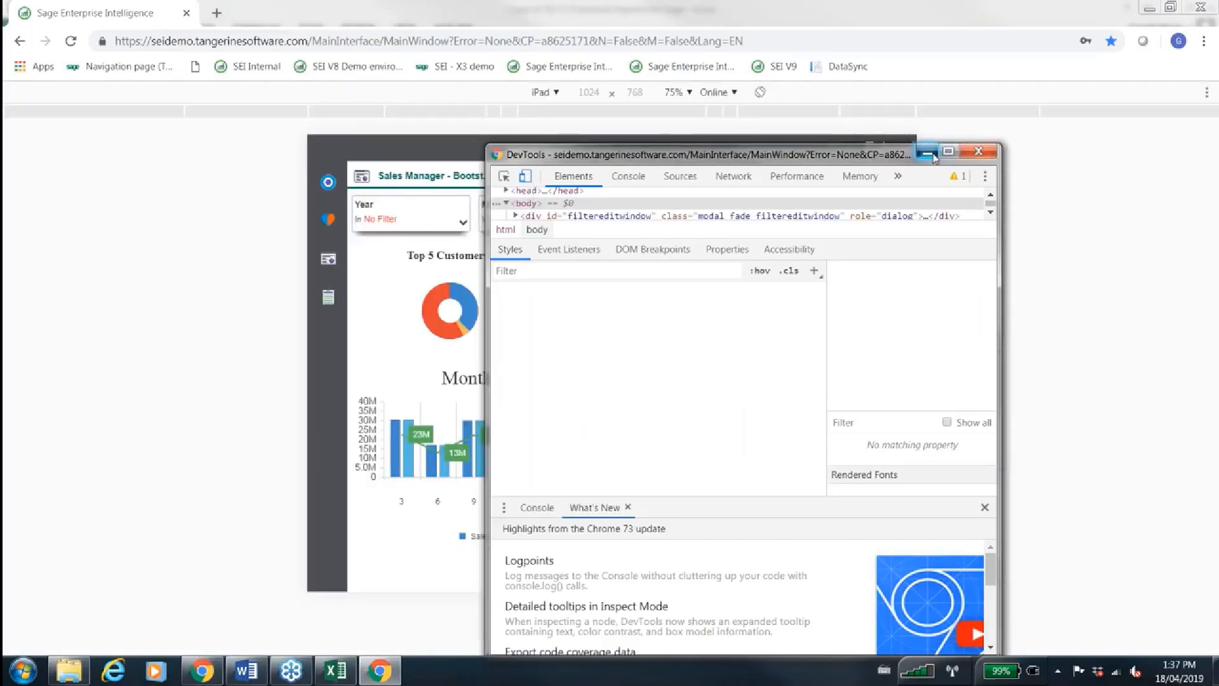
left_click(927, 153)
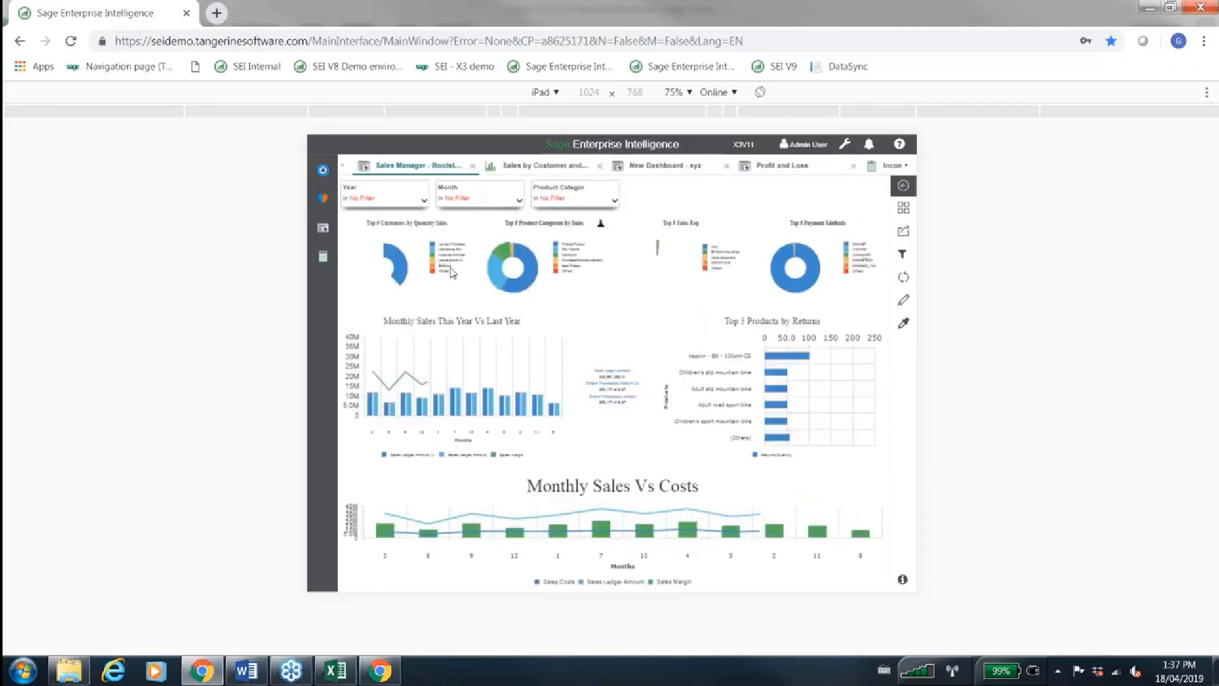
Preview the Sales Manager dashboard in the iPhone X layout and return to the iPad layout
left_click(551, 92)
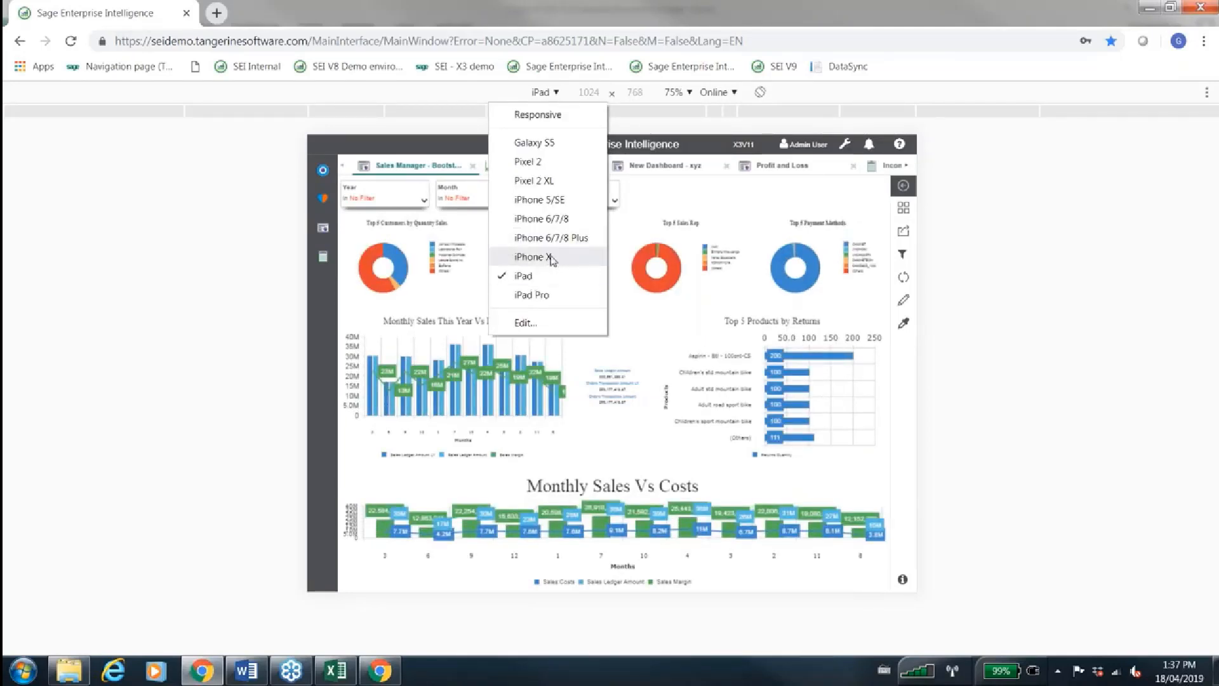
left_click(551, 258)
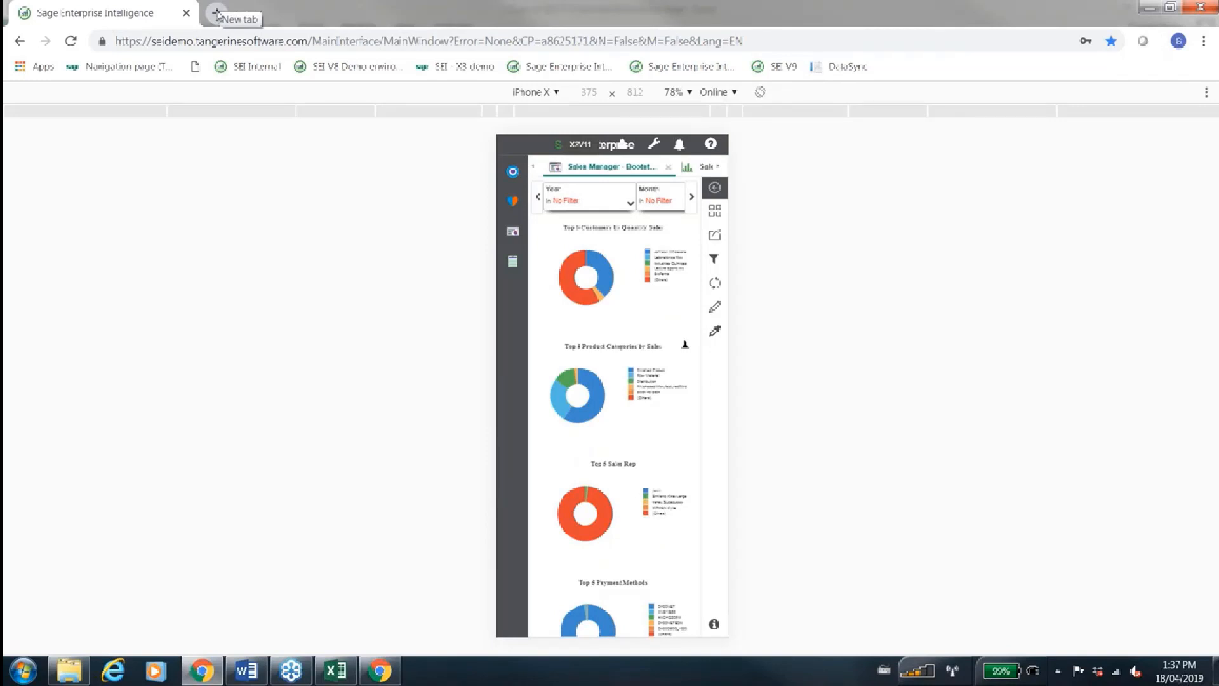
left_click(544, 100)
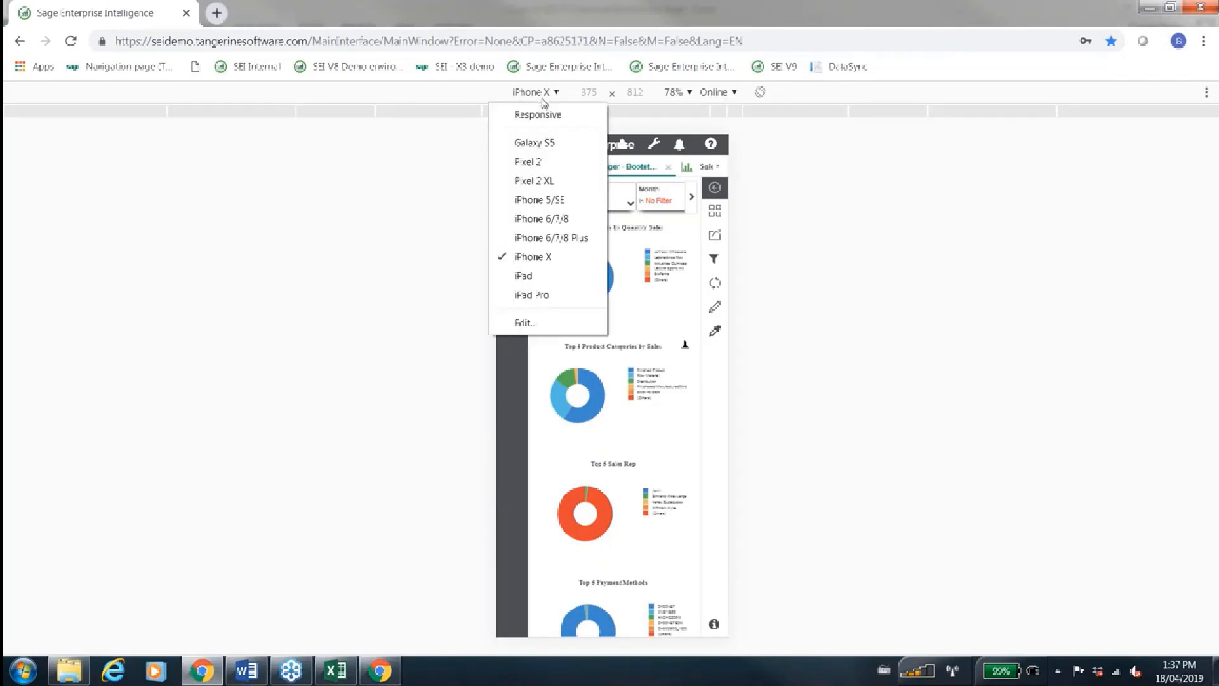
left_click(544, 100)
left_click(544, 101)
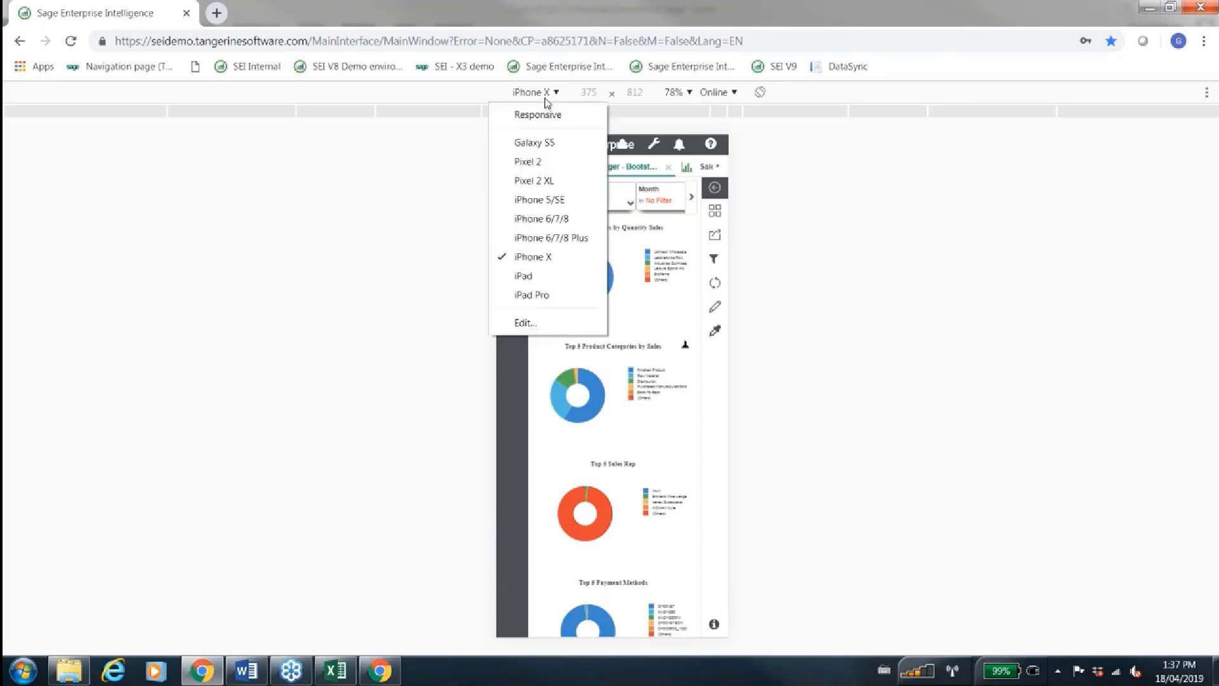
left_click(524, 277)
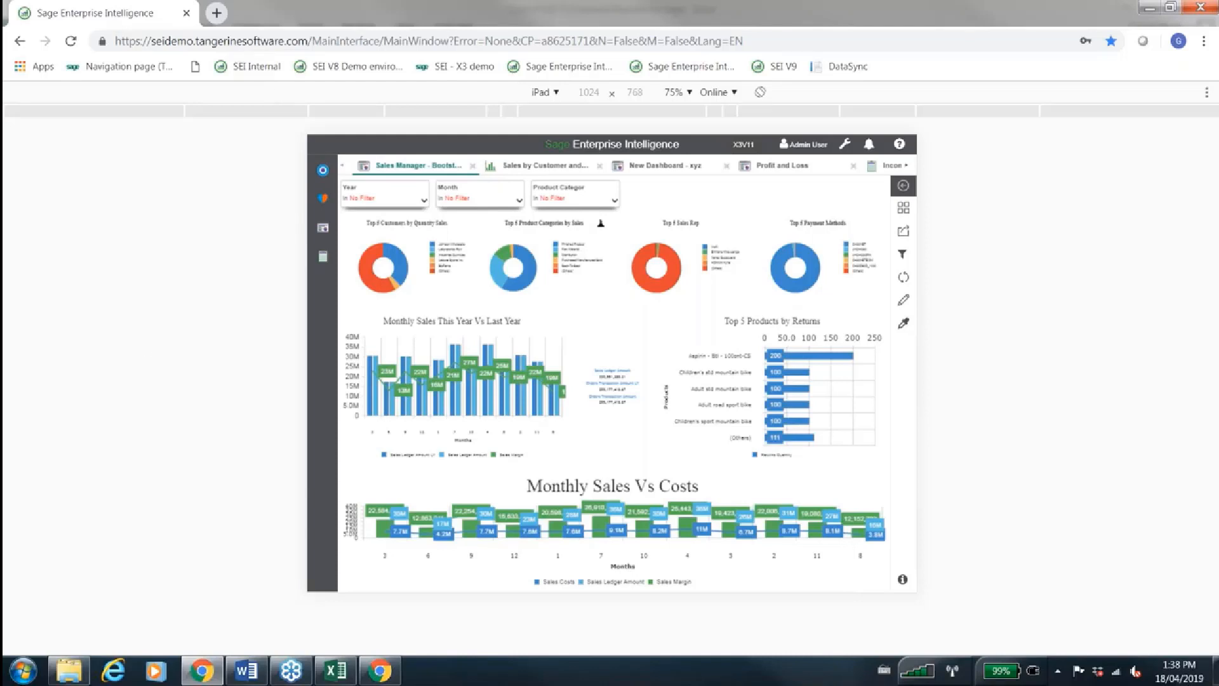
Open the bookmarked SEI V9 site and a fresh SEI demo session in new browser tabs, and close the emulated dashboard tab
key("ctrl+t")
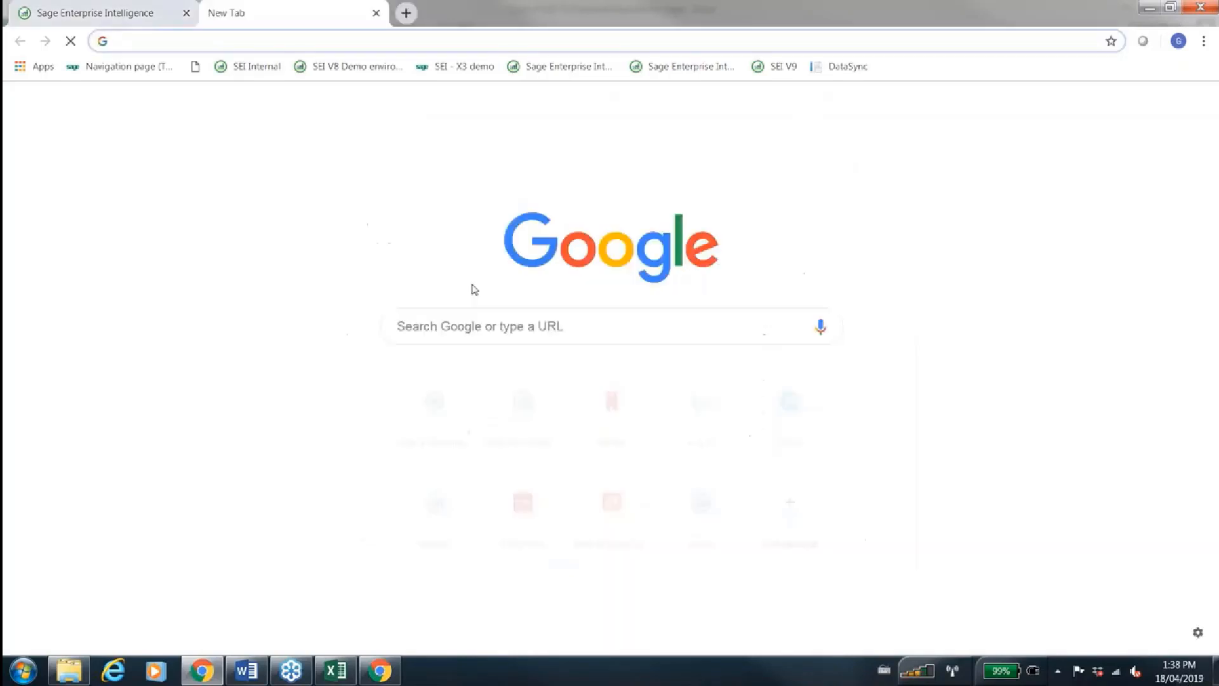
left_click(762, 67)
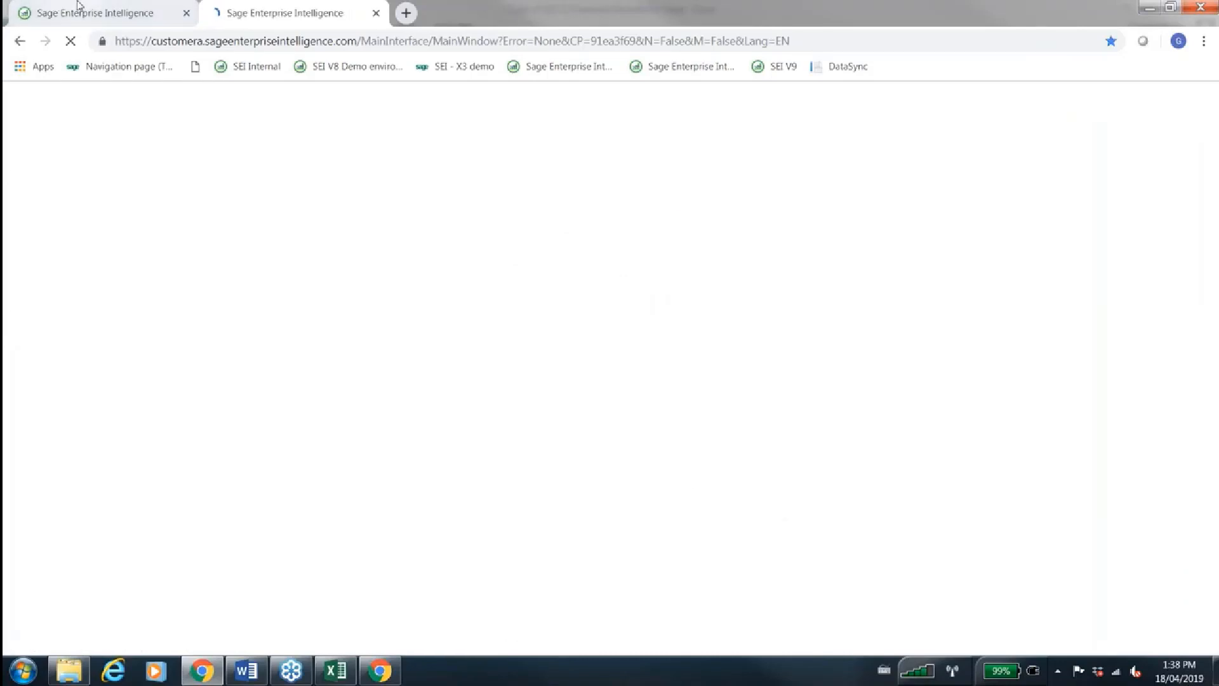
left_click(77, 4)
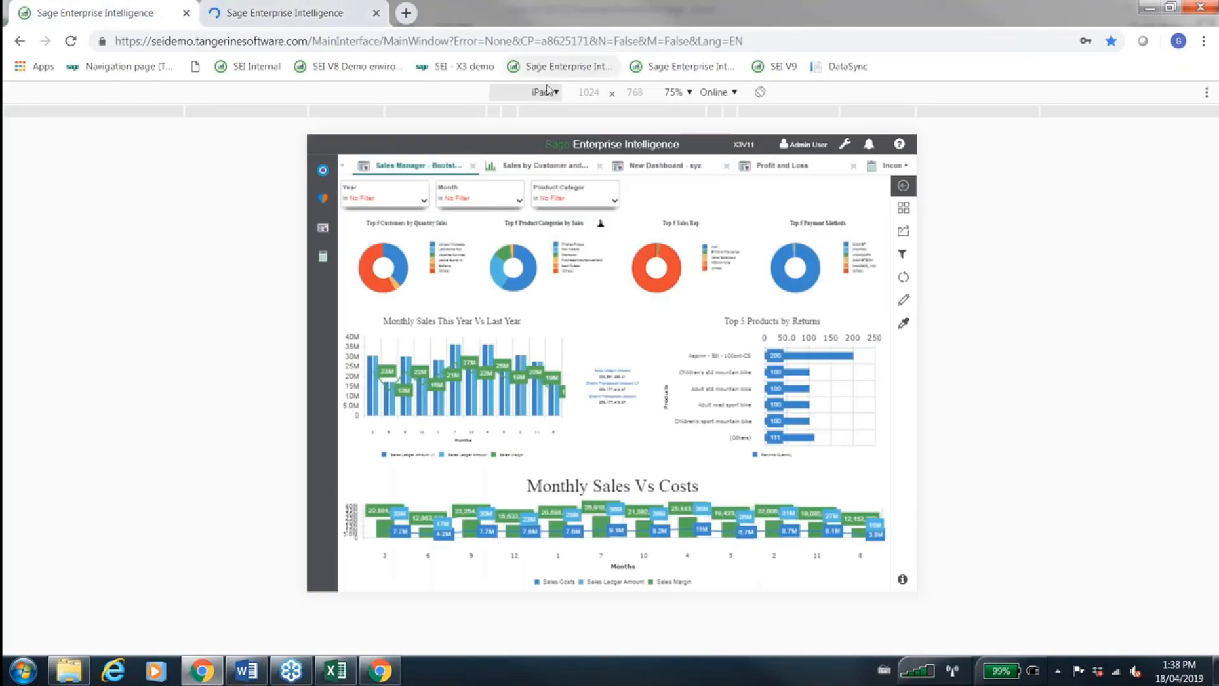
key("ctrl+t")
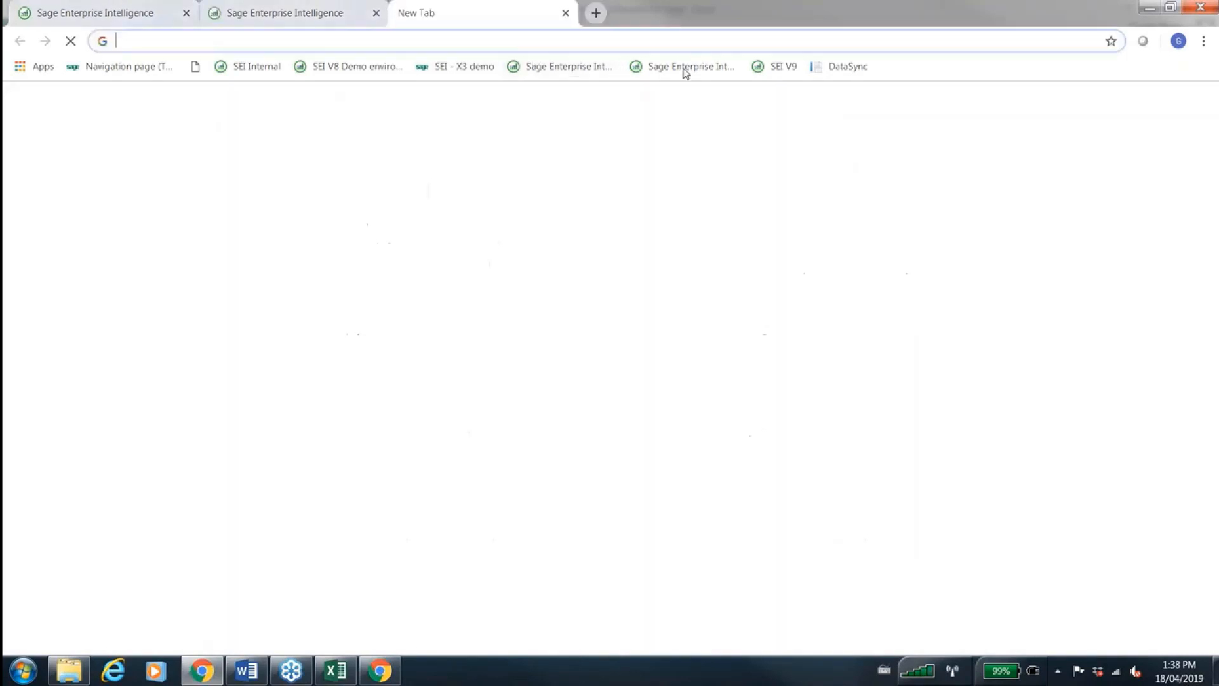
left_click(691, 68)
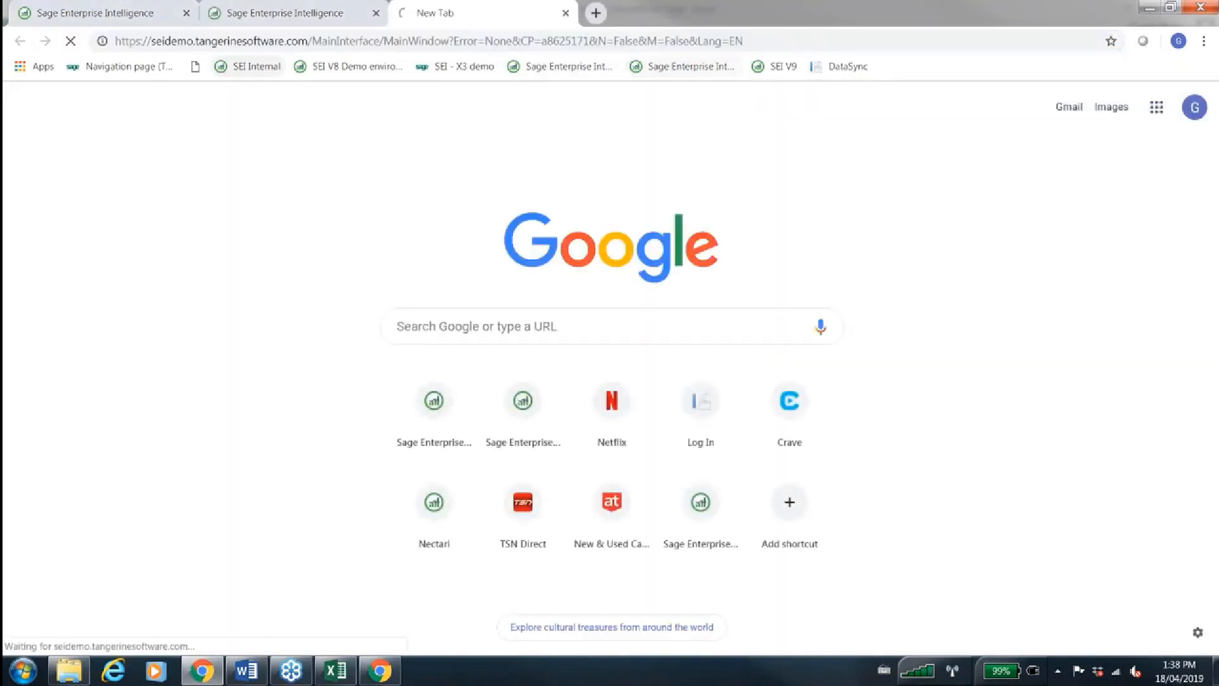
left_click(186, 13)
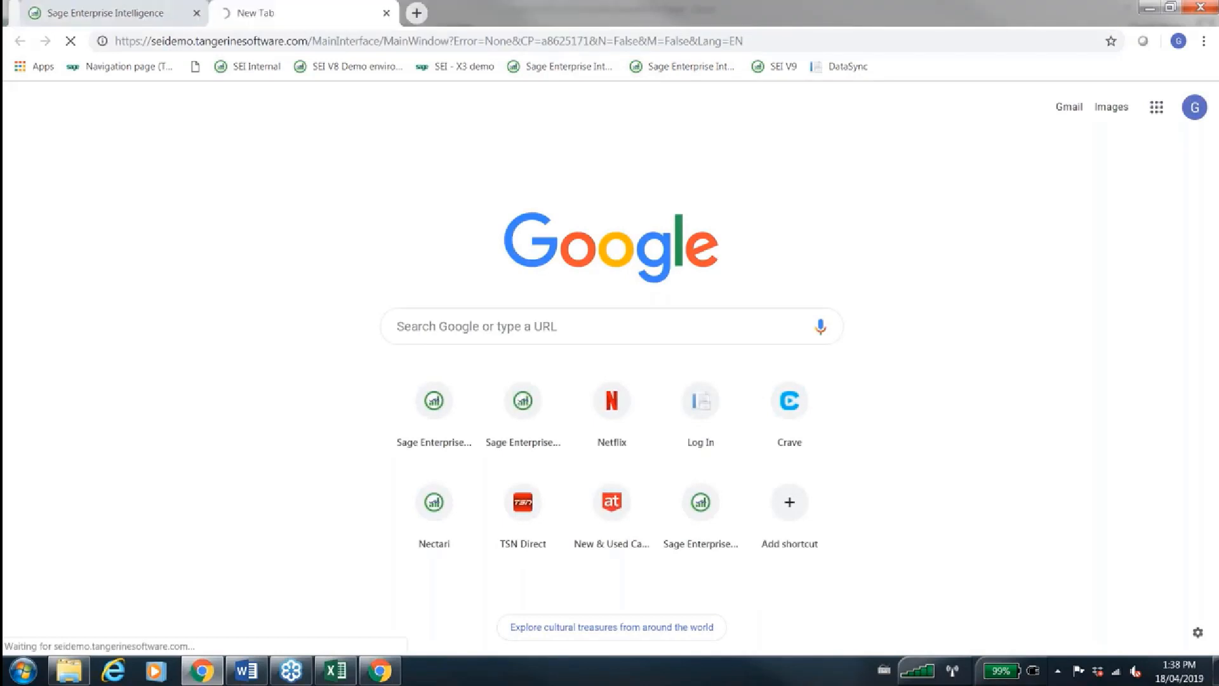
Switch to the SEI V9 session and list the dashboards in the Universal Data Model Finance folder
left_click(115, 16)
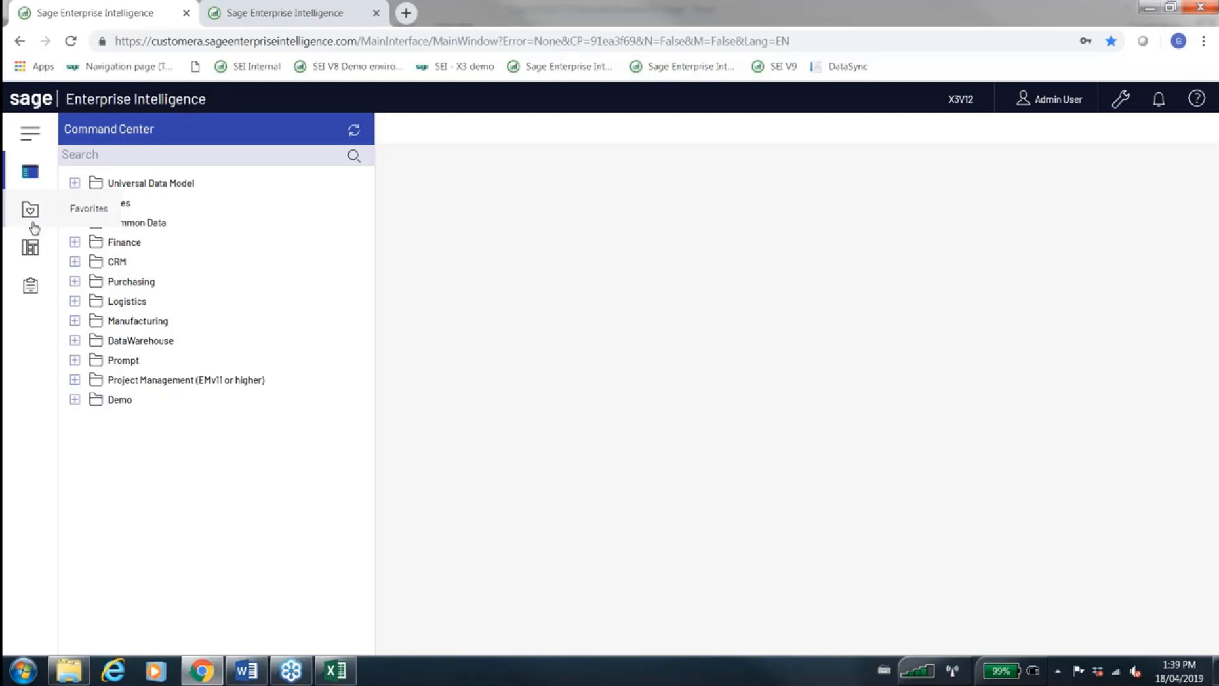
left_click(30, 249)
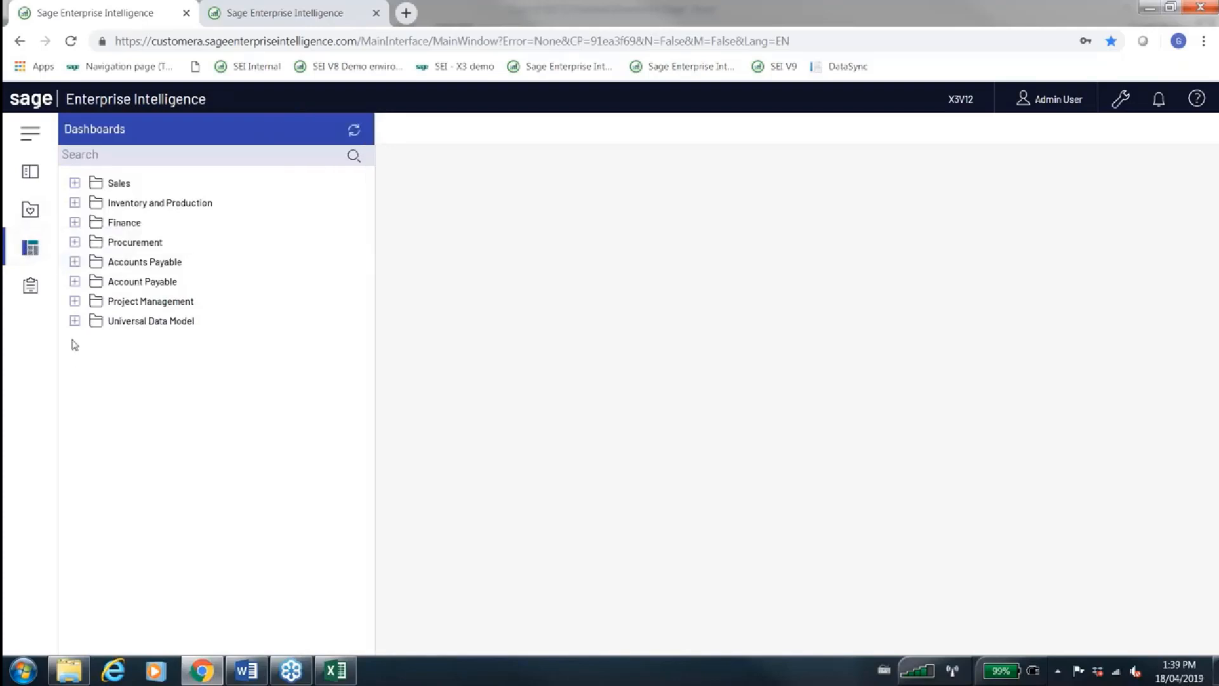
left_click(74, 321)
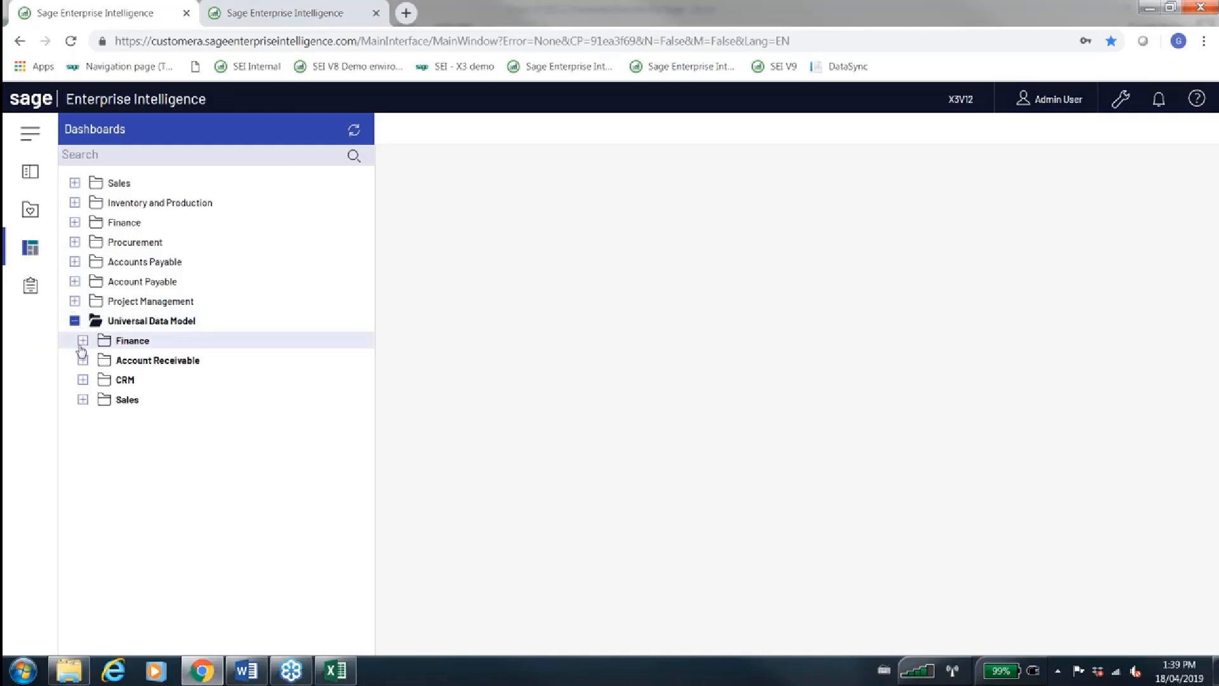
left_click(82, 343)
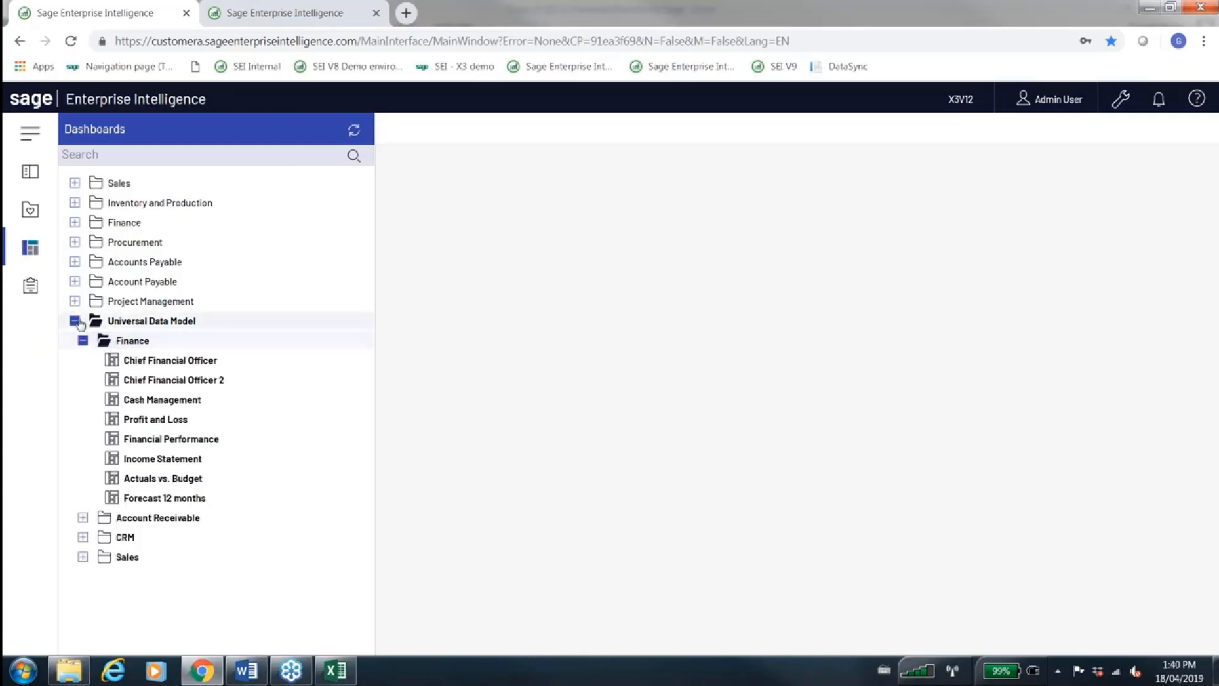
Collapse the Universal Data Model dashboards folder and compare the V9 Command Center with the one in the other SEI demo session
left_click(75, 321)
left_click(76, 322)
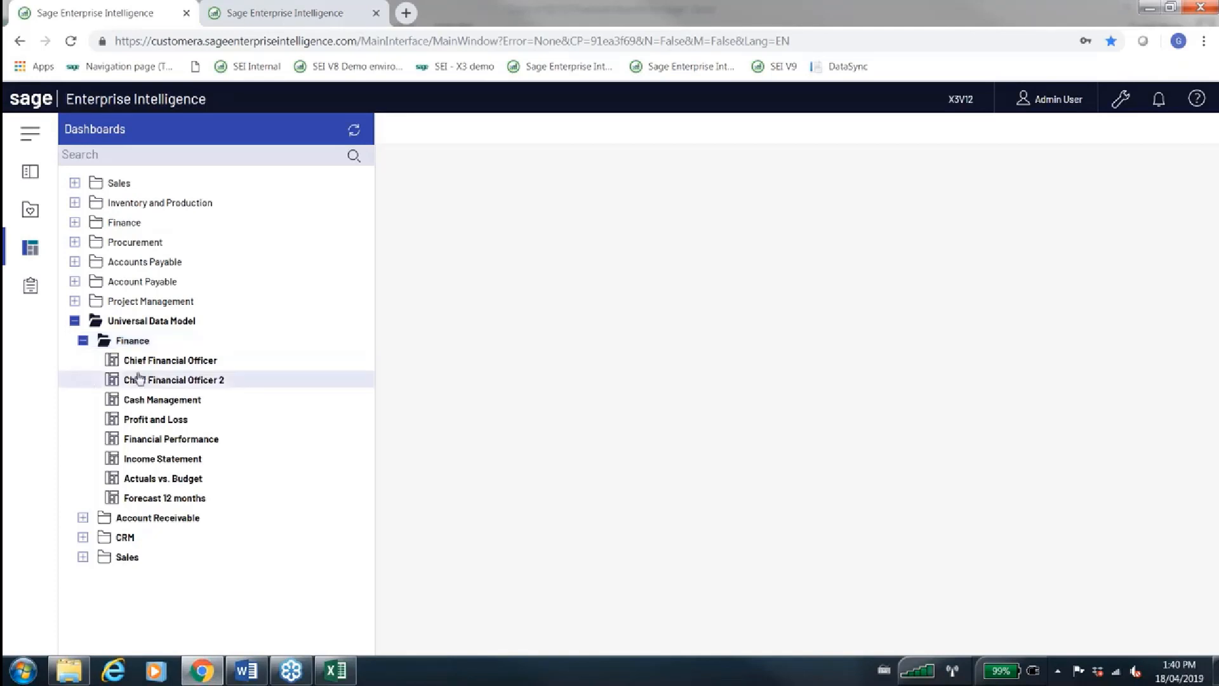
left_click(73, 322)
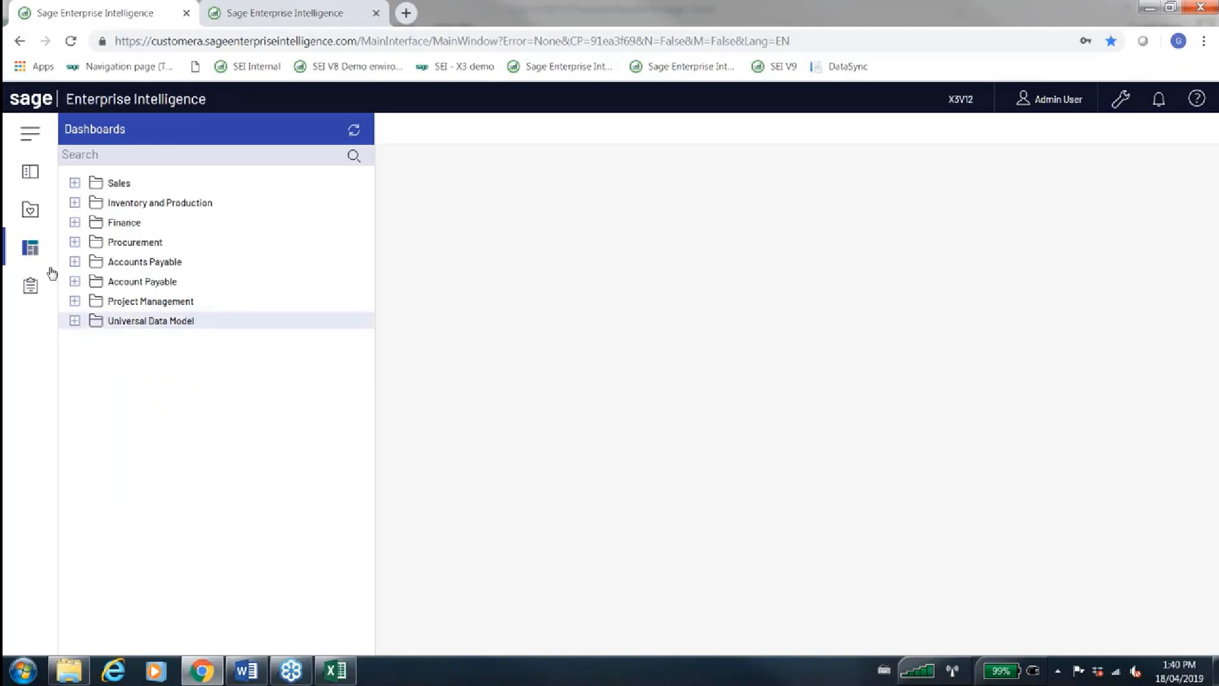
left_click(30, 166)
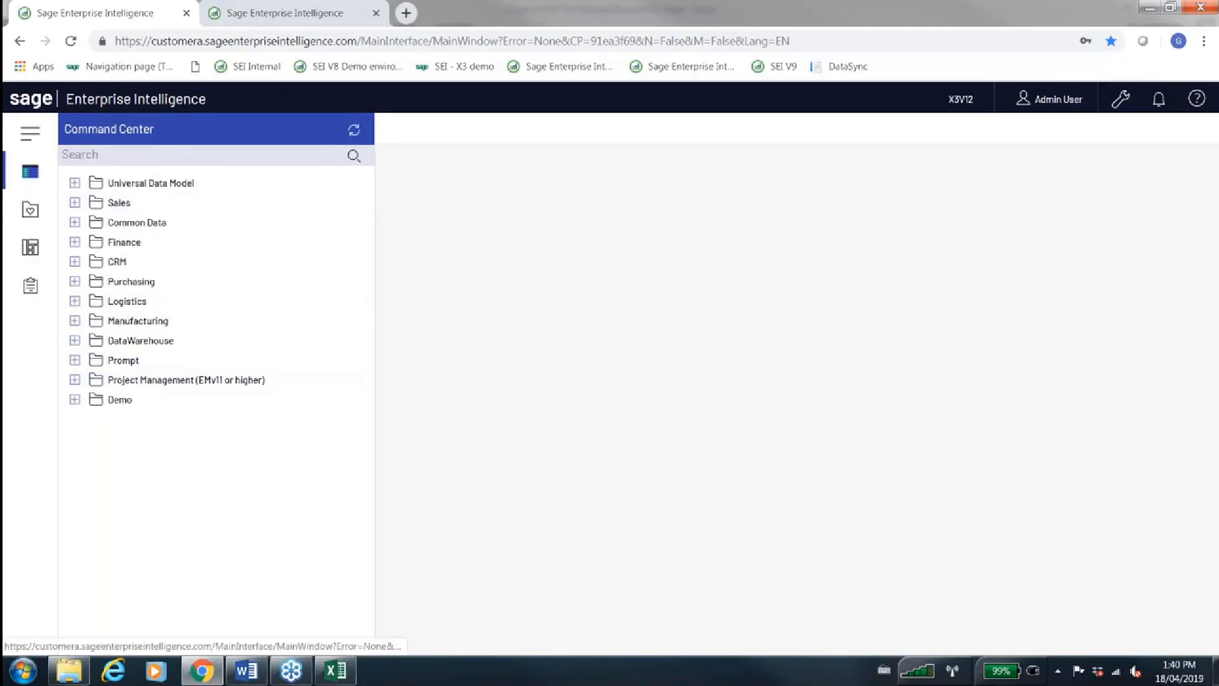
left_click(286, 13)
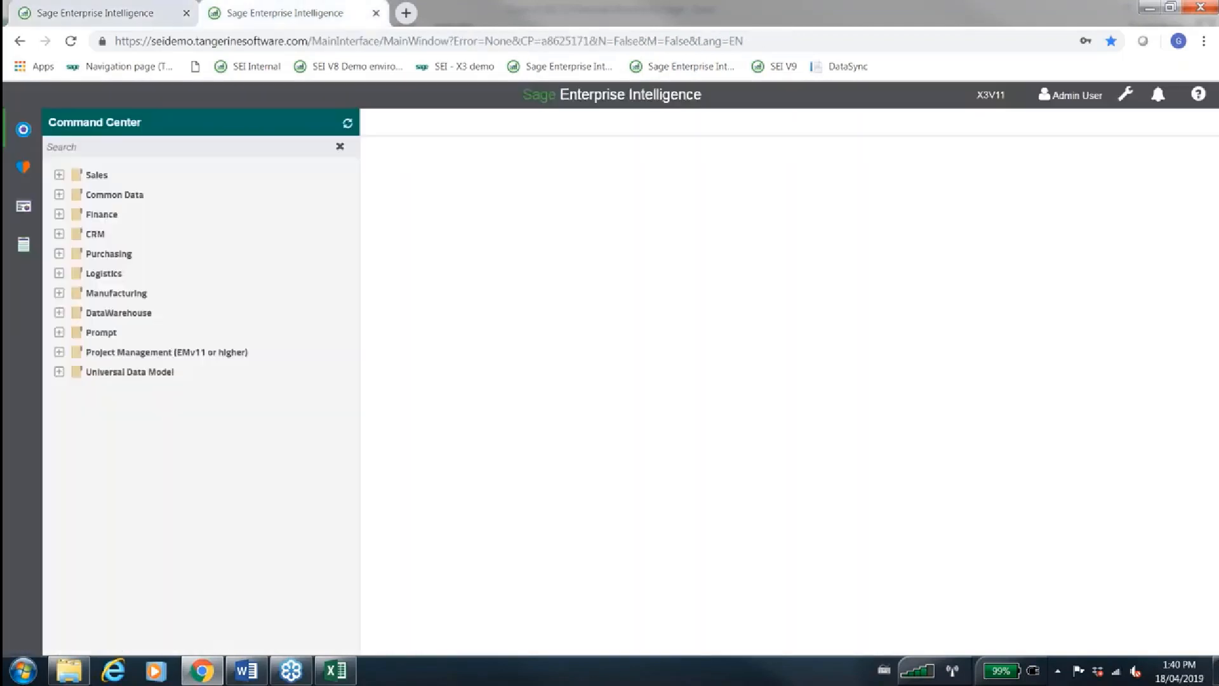
left_click(108, 12)
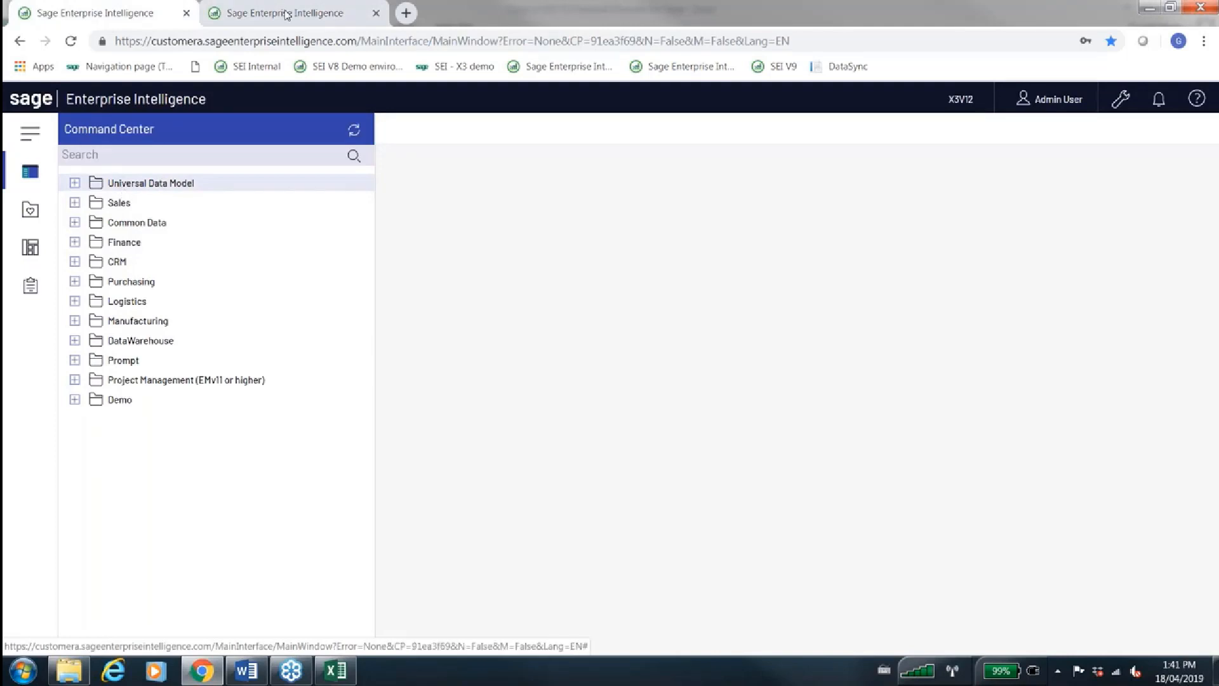
Open the bookmarked DataSync site in a new browser tab
left_click(406, 13)
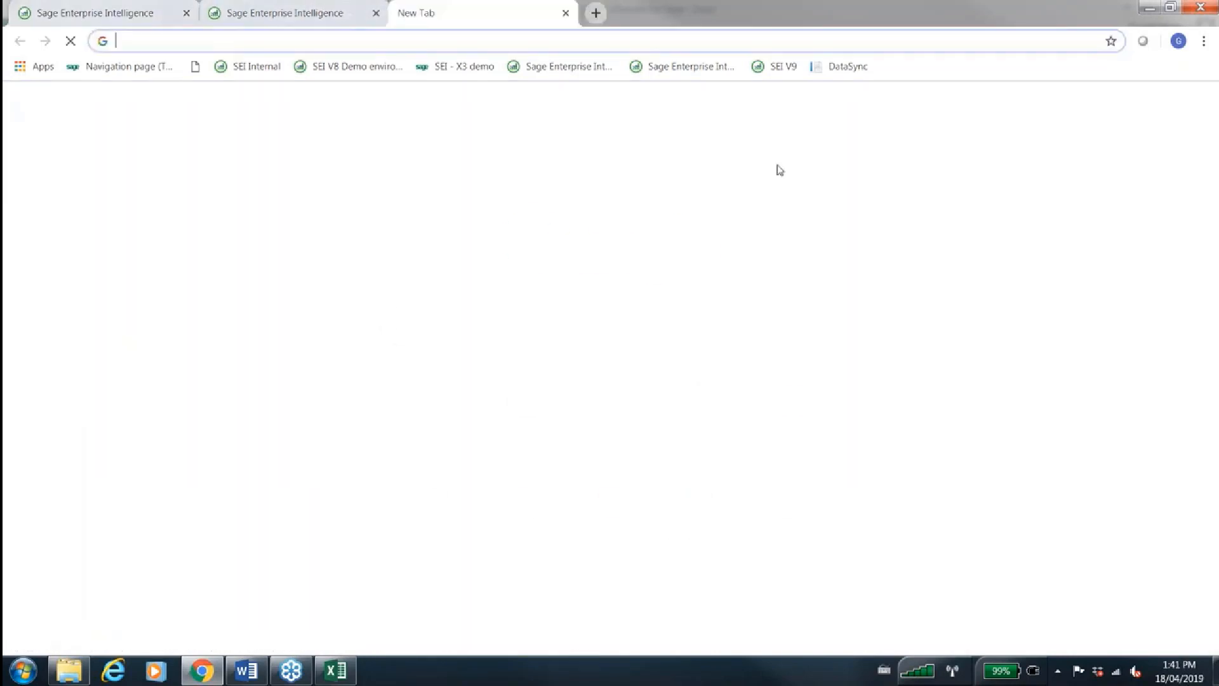
left_click(841, 66)
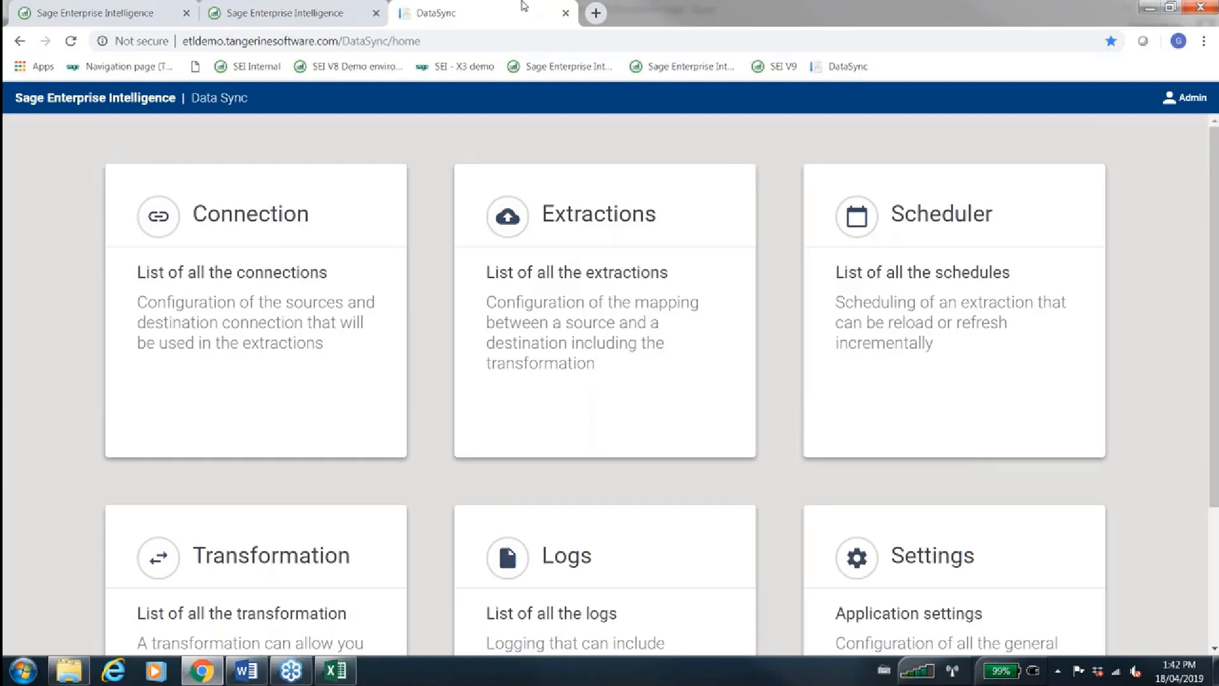
Return to the green-themed SEI demo session and open the Balance Sheet report from the Universal Data Model Finance folder
left_click(89, 8)
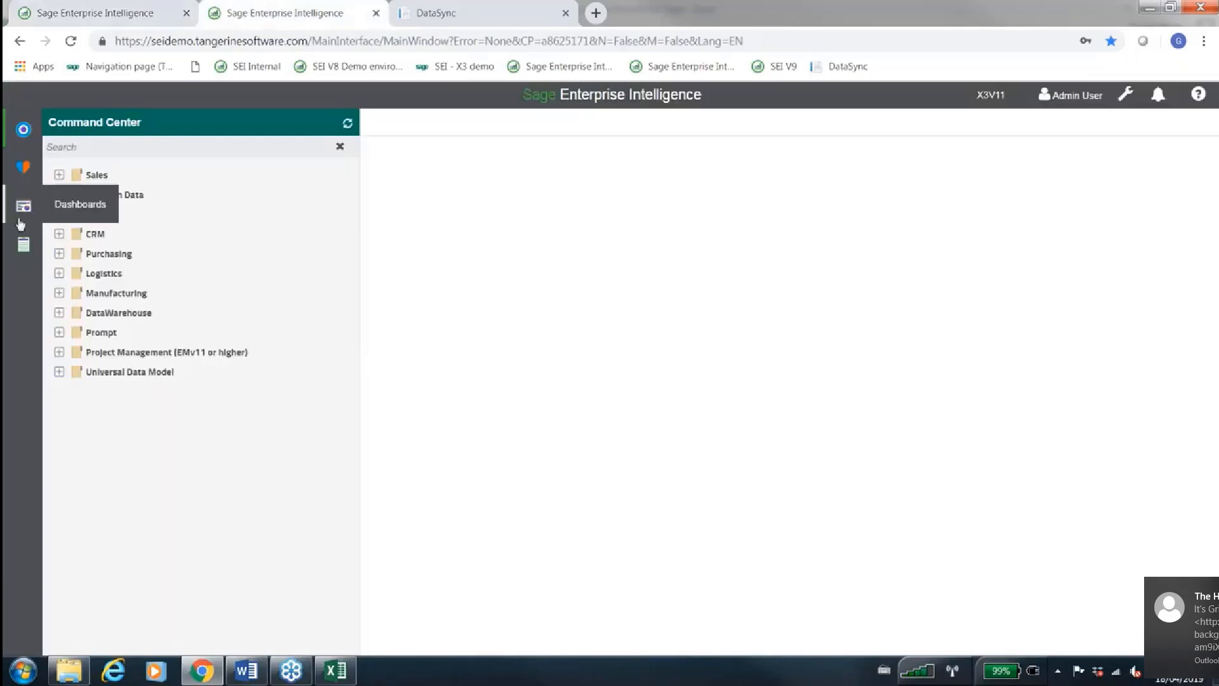
left_click(22, 243)
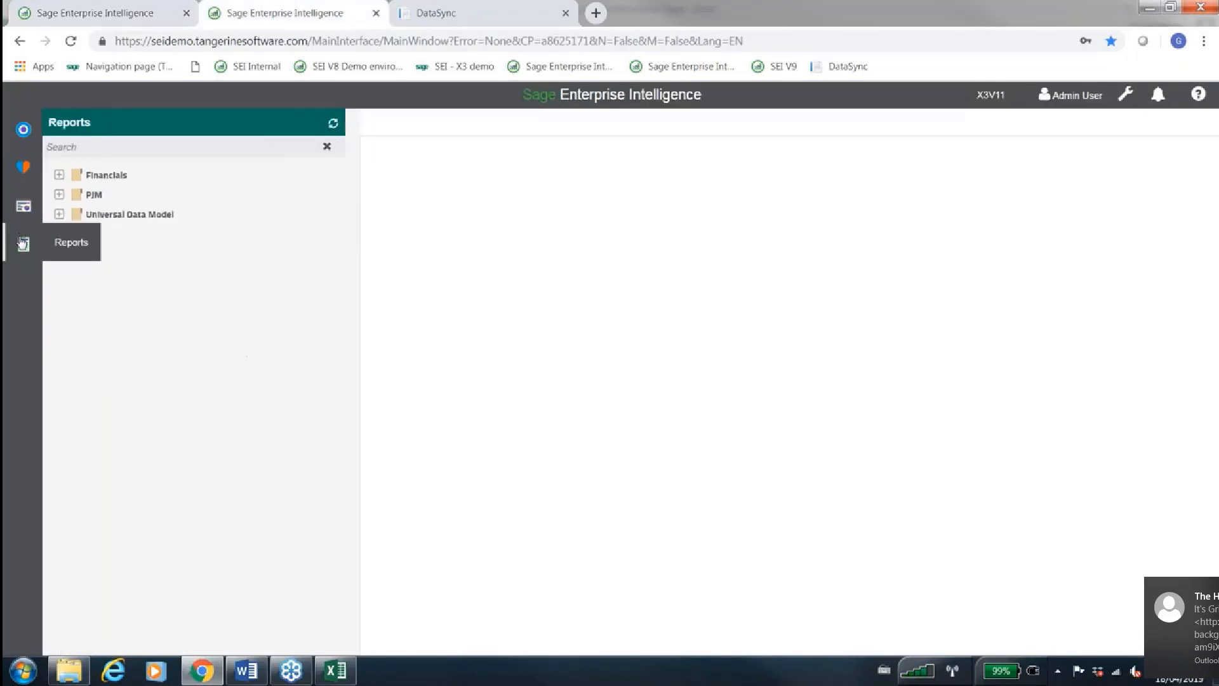
left_click(61, 175)
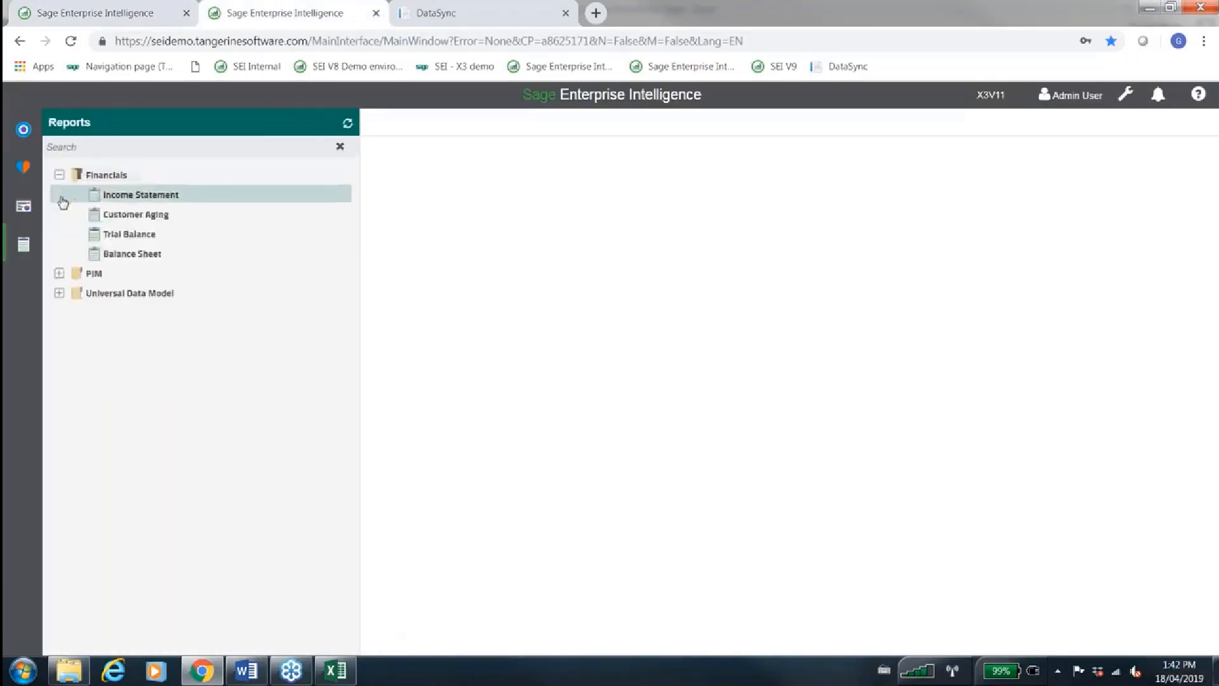
left_click(60, 293)
left_click(76, 312)
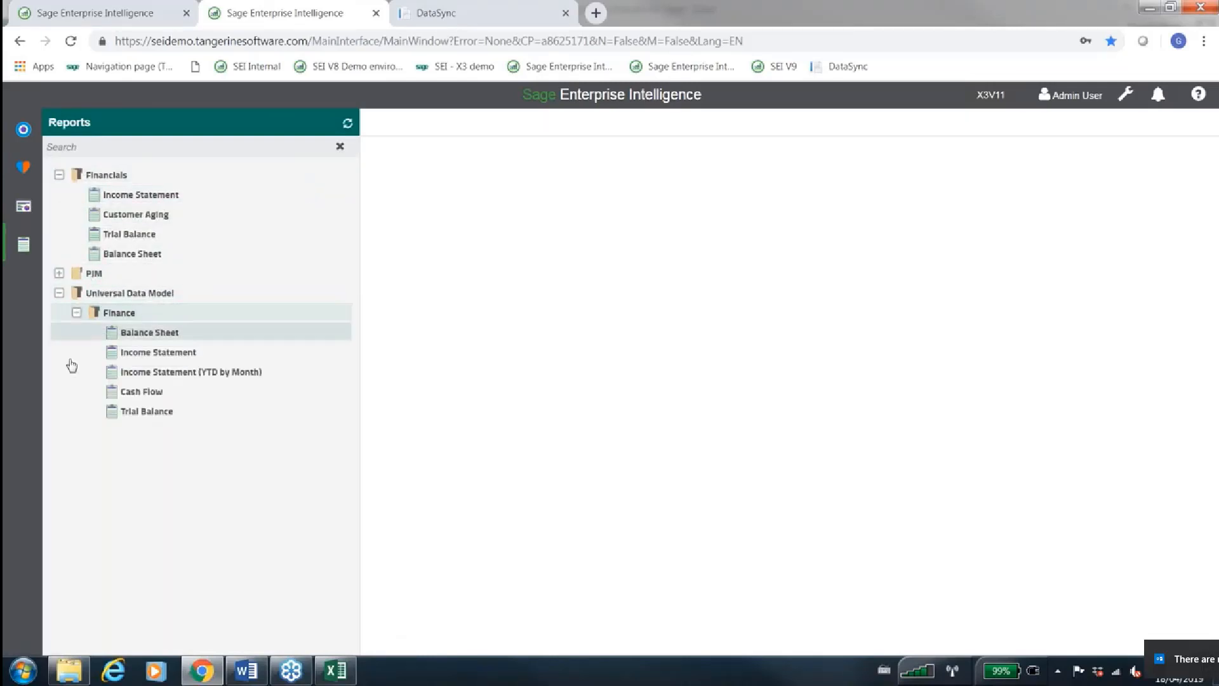
left_click(150, 334)
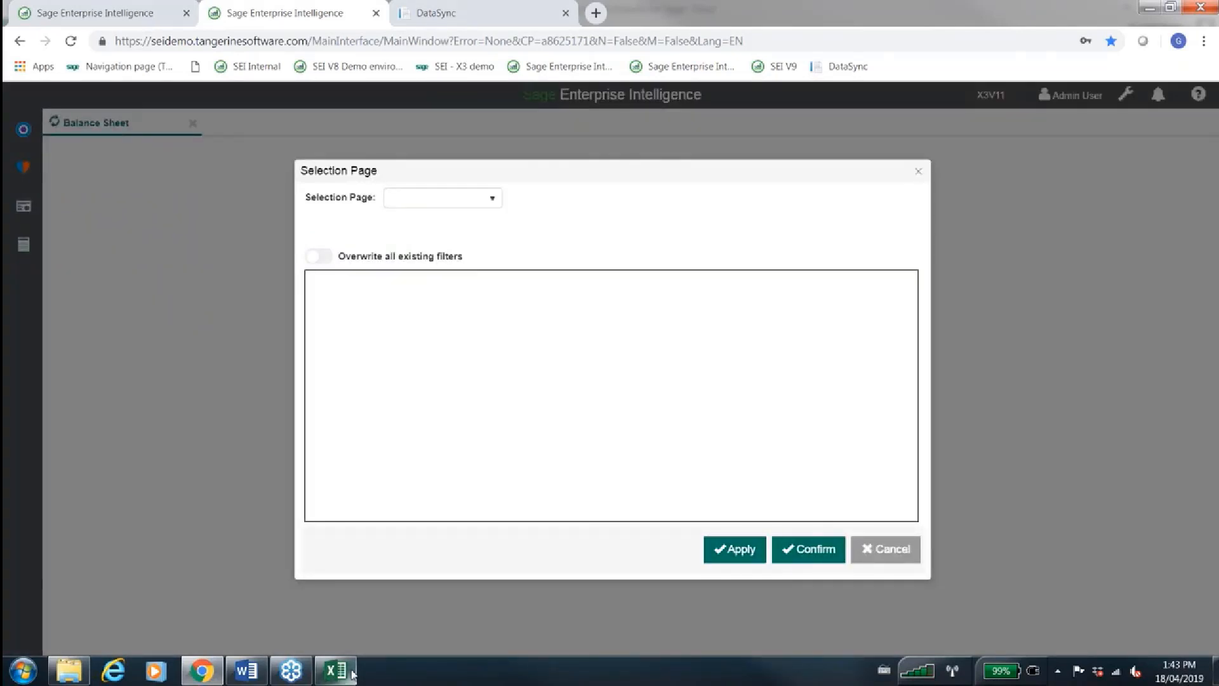
View the Balance Sheet worksheet in Excel, then return to Chrome and run the Balance Sheet report with its preset filters
left_click(336, 671)
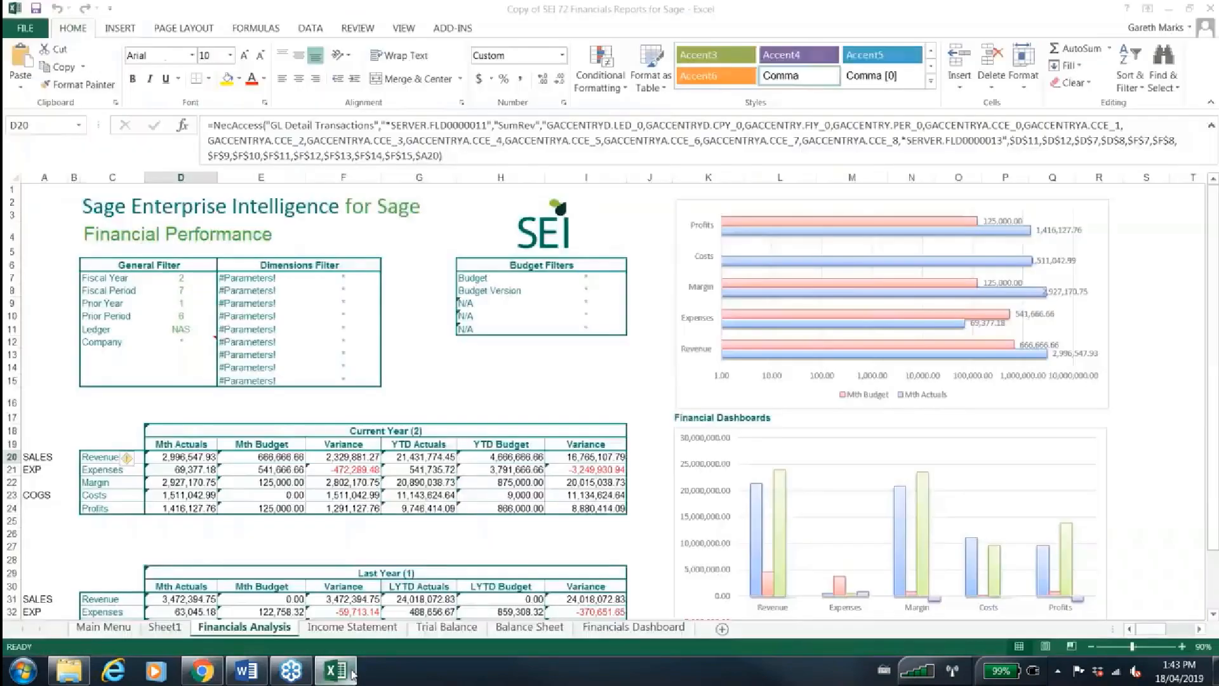
left_click(501, 627)
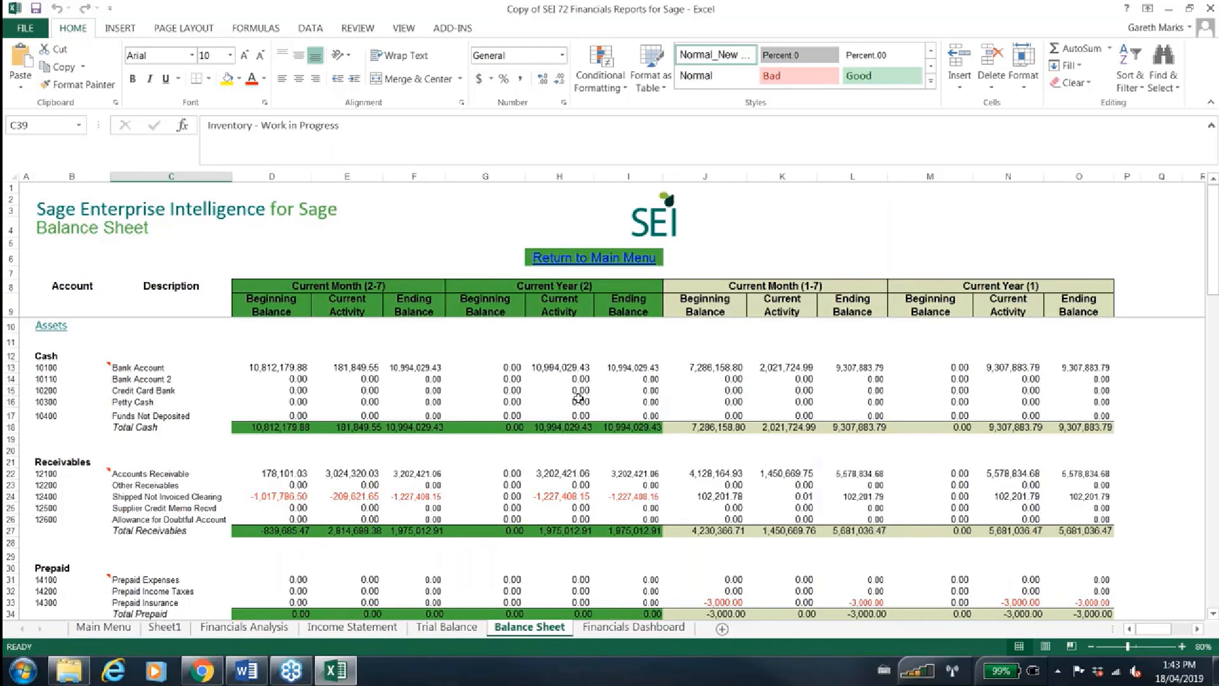
left_click(200, 672)
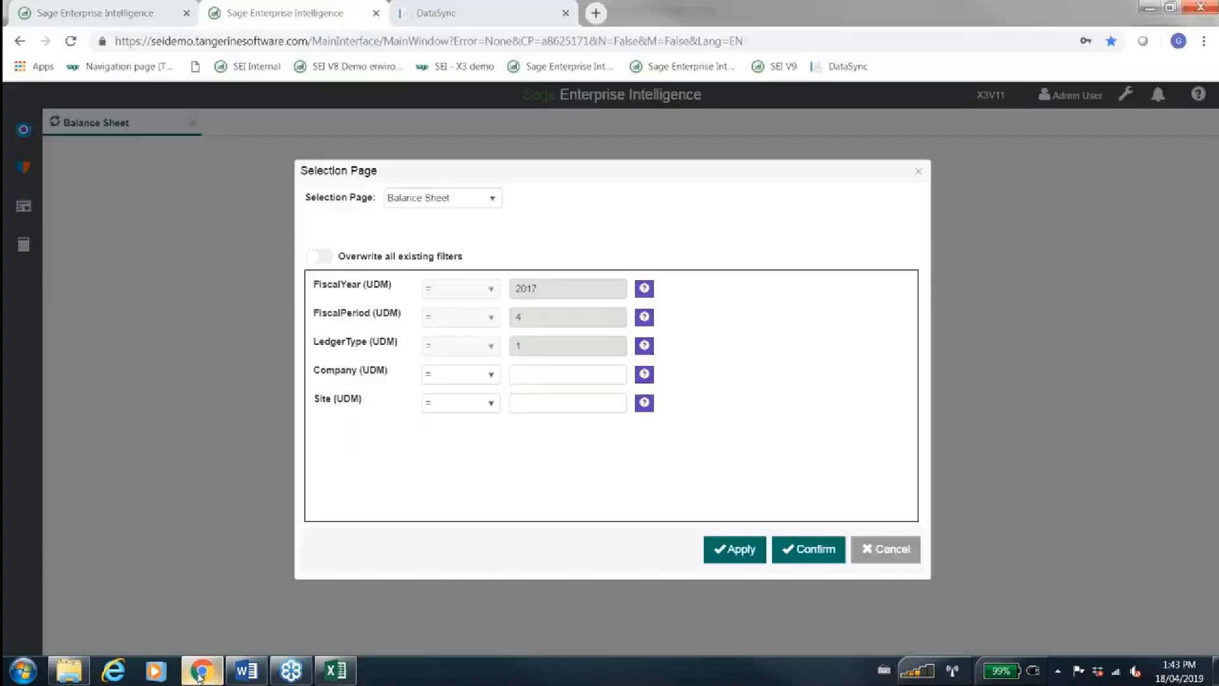
left_click(793, 550)
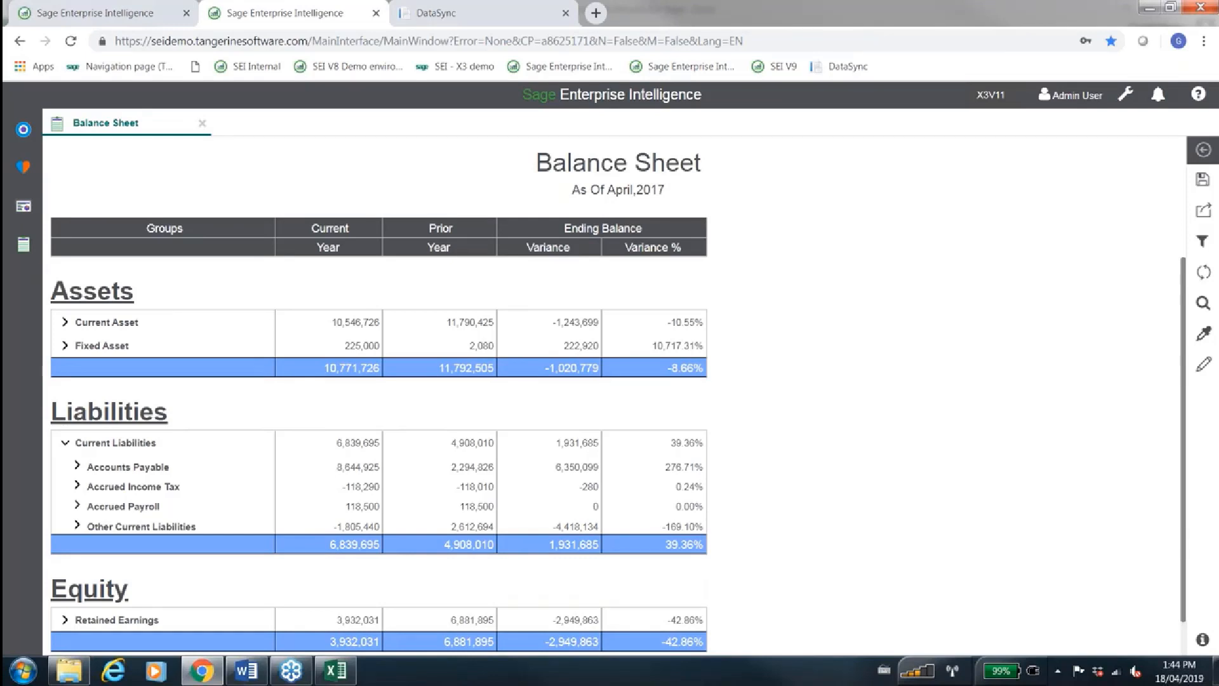
Switch to the SEI V9 session and expand the Finance folder under the Universal Data Model dashboards
left_click(120, 8)
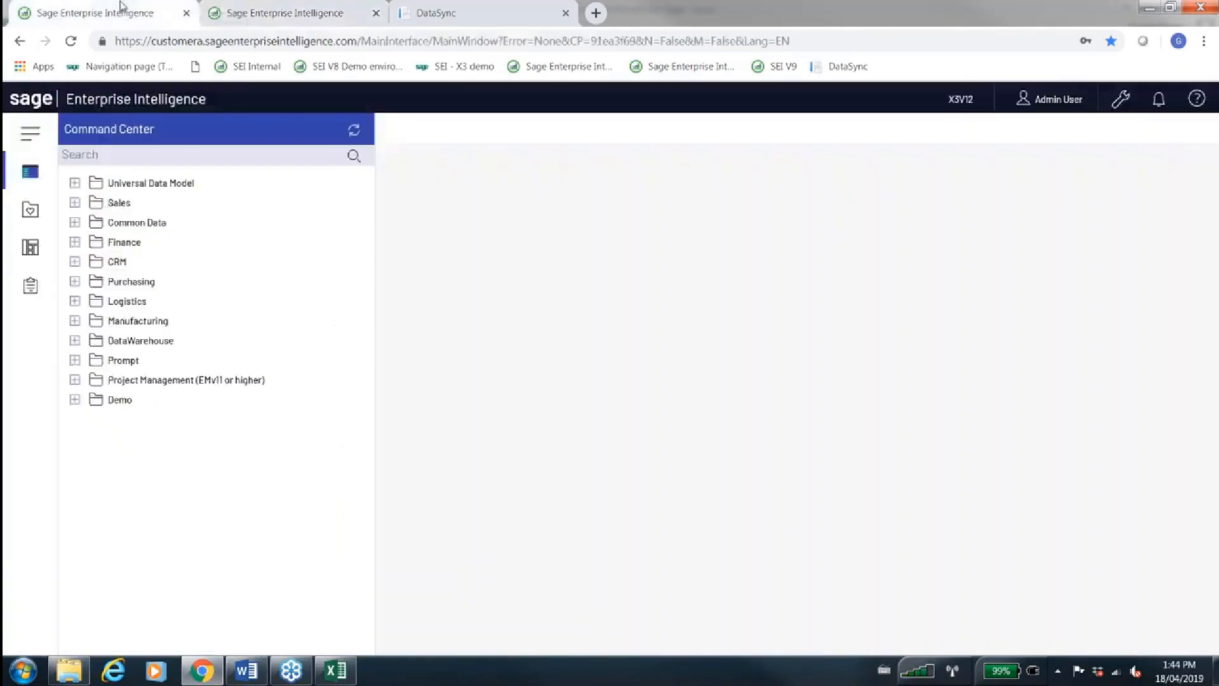
left_click(31, 254)
left_click(75, 183)
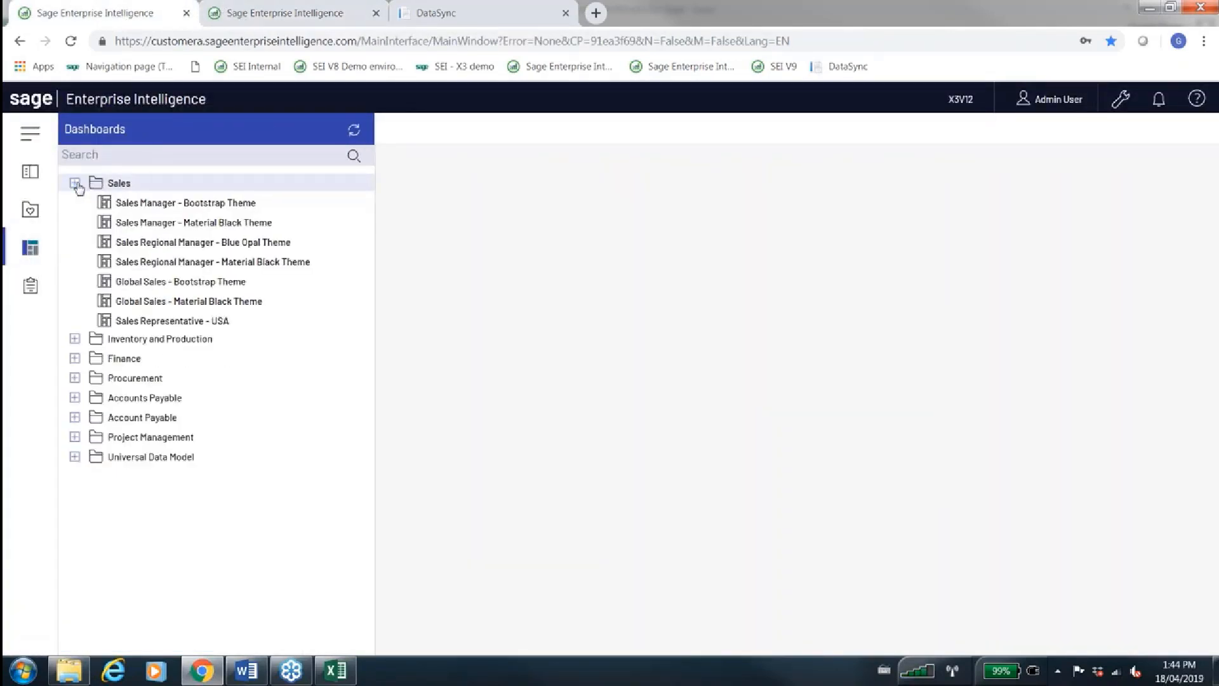
left_click(75, 183)
left_click(74, 320)
left_click(83, 340)
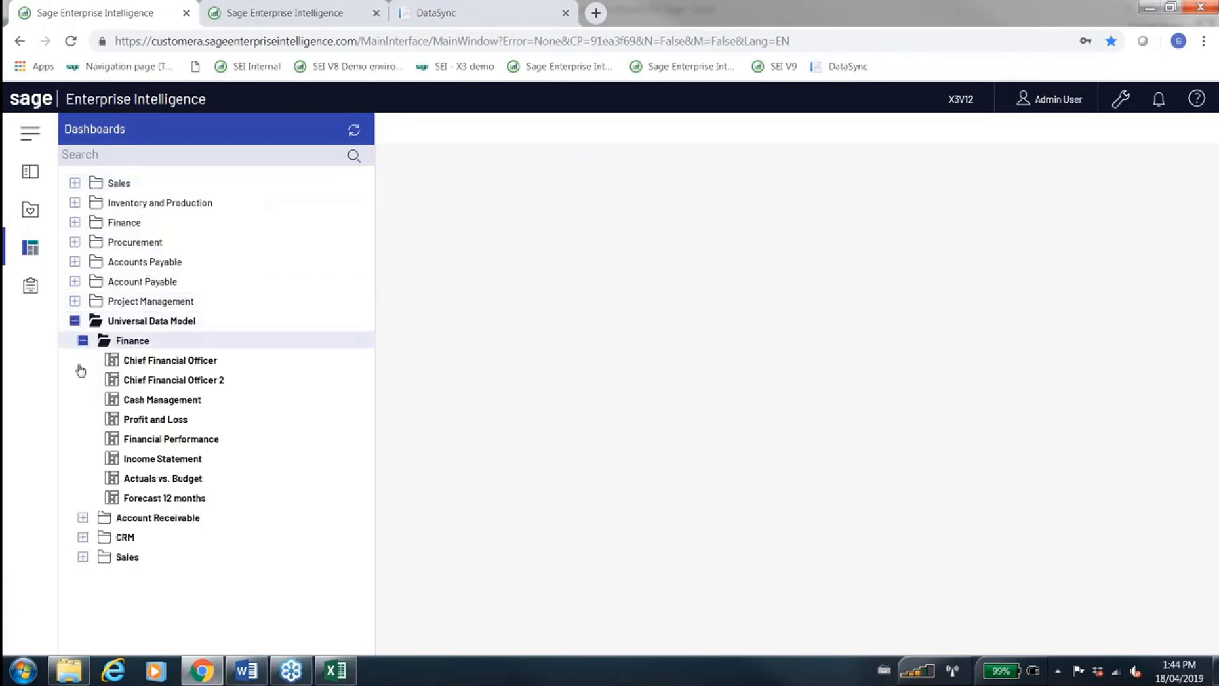
Open the Sales Top Performers dashboard from the Universal Data Model Sales folder and hide the dashboard list
left_click(83, 557)
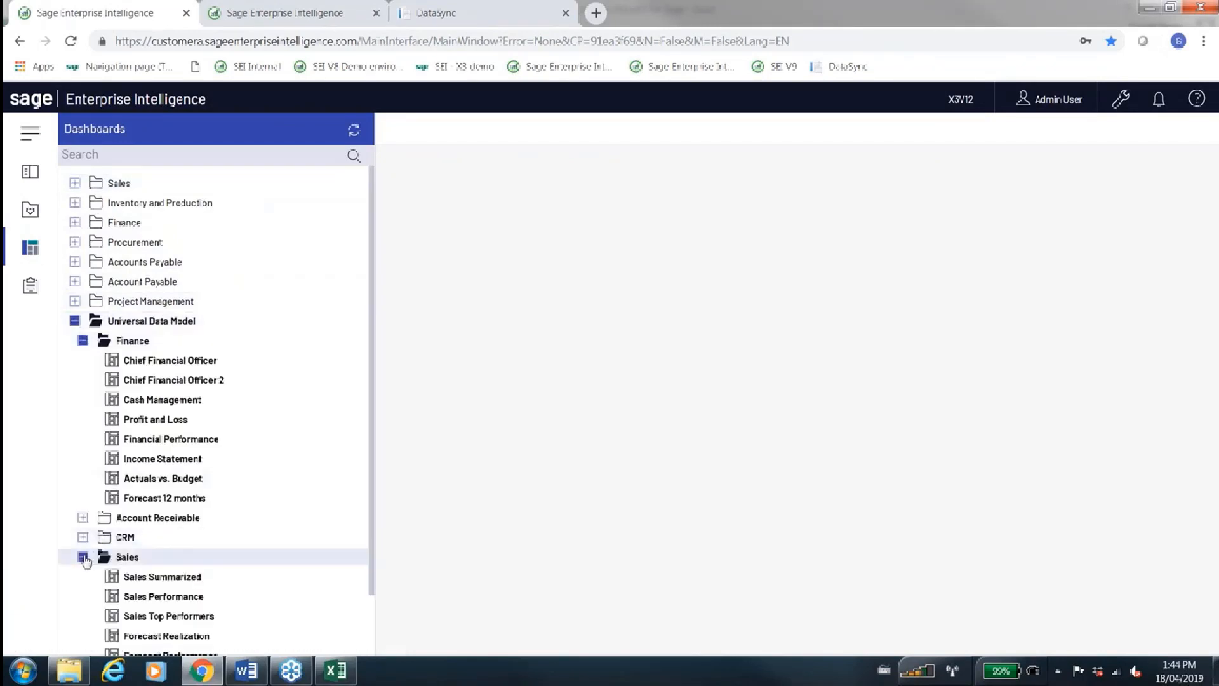
scroll(86, 561, "down", 2)
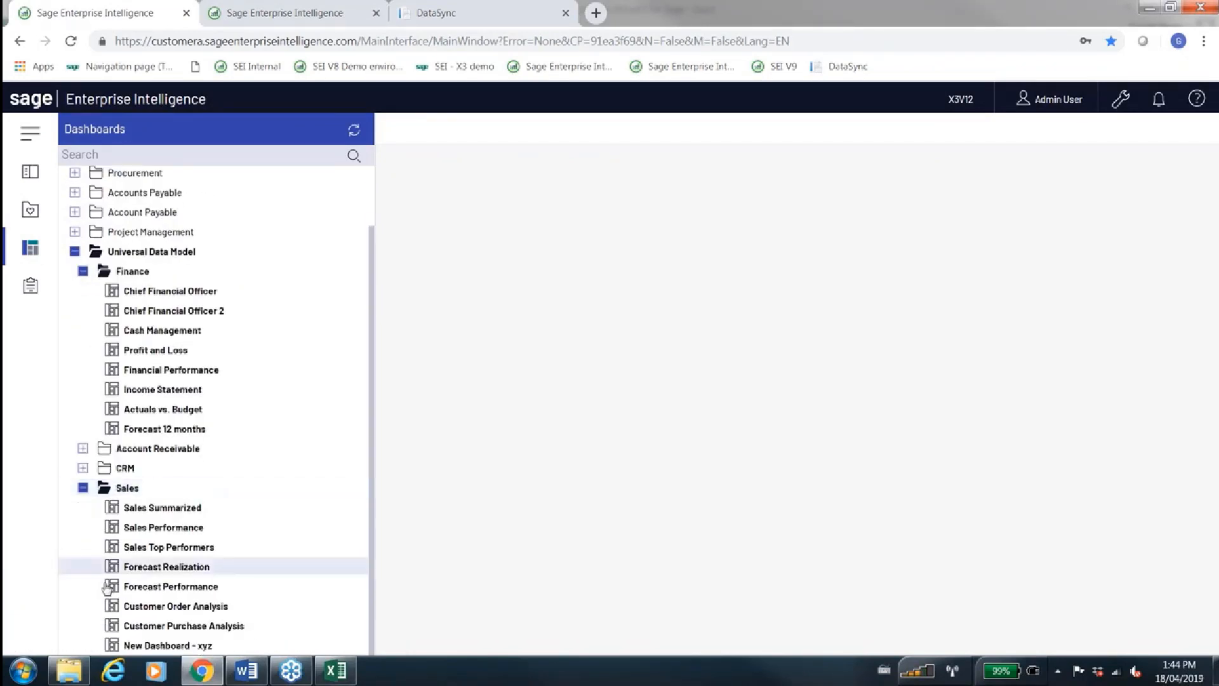
left_click(151, 549)
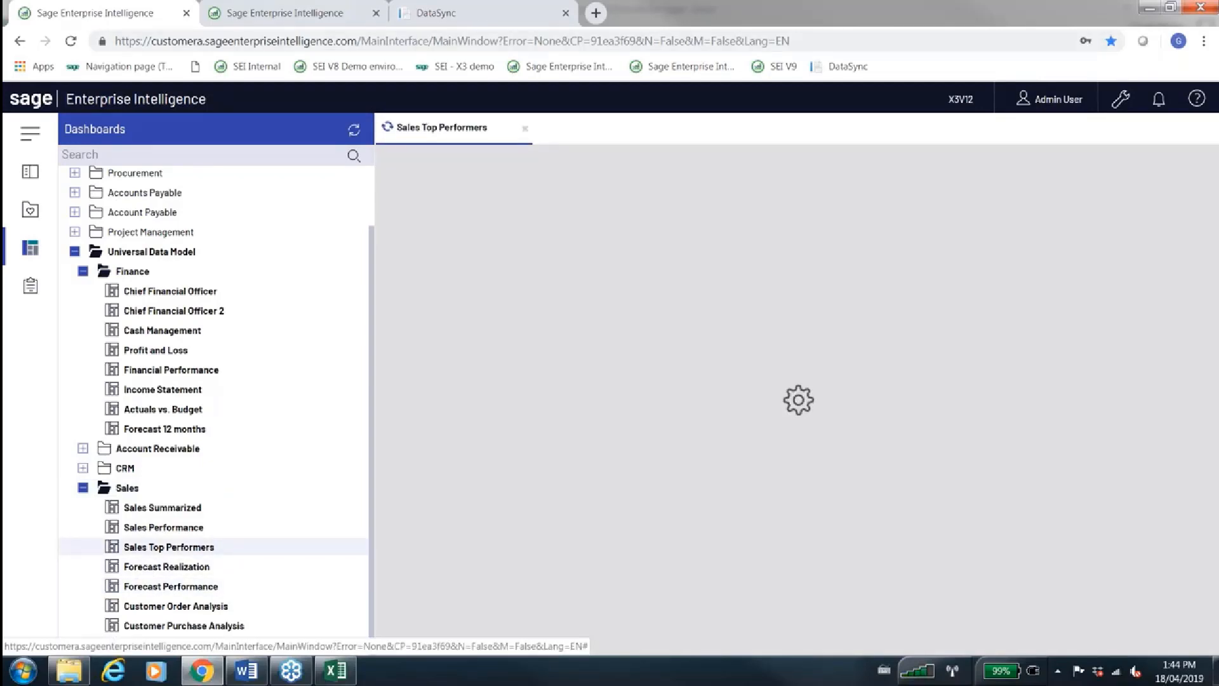
left_click(30, 248)
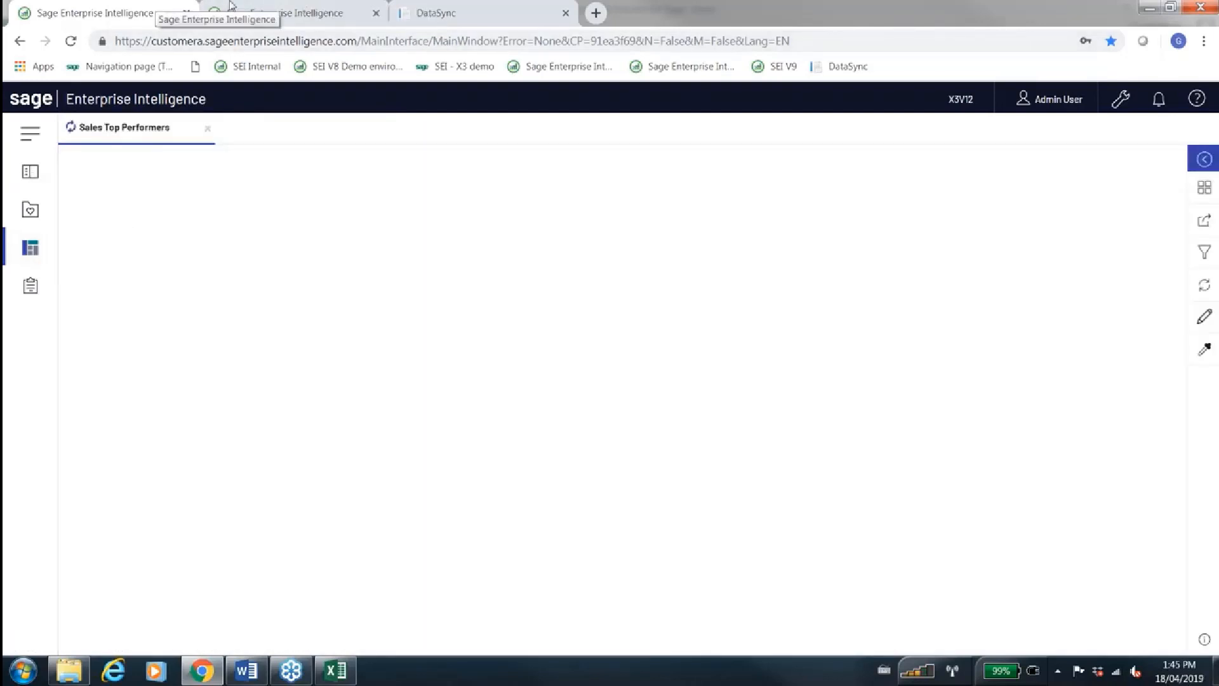
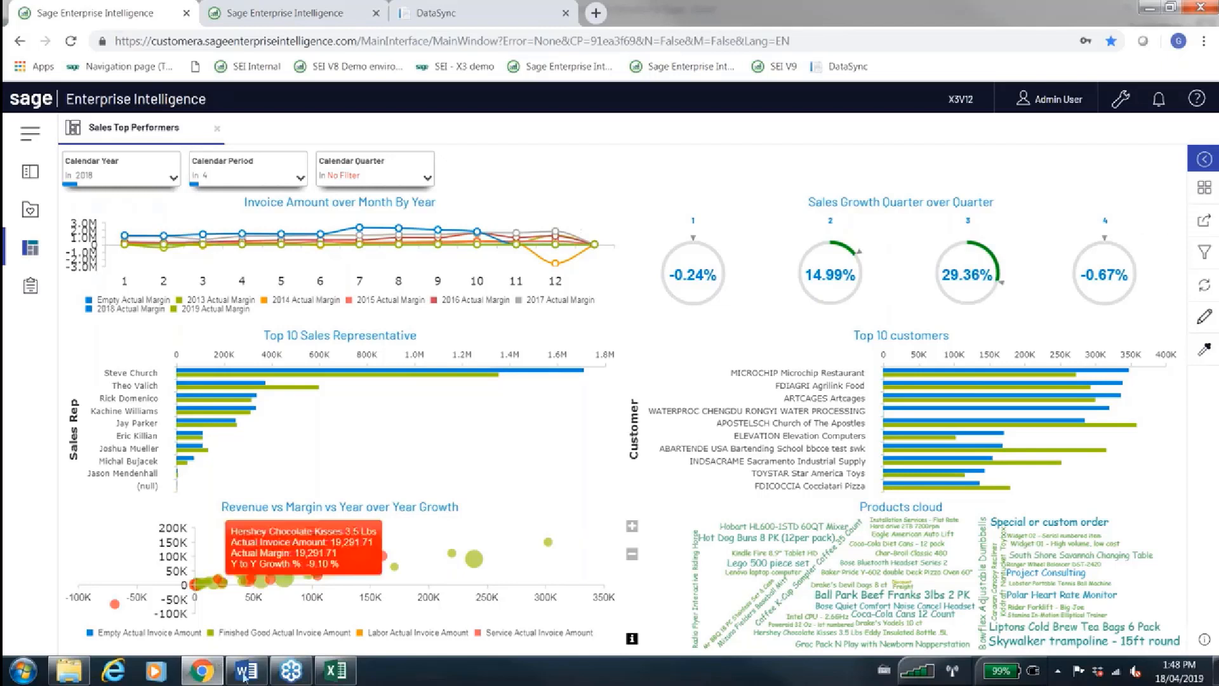
Switch to the green-themed SEI demo session, open Sales by Customer and Product from DataWarehouse > Sales (Cube) > Customer, and hide the Command Center
mouse_move(334, 675)
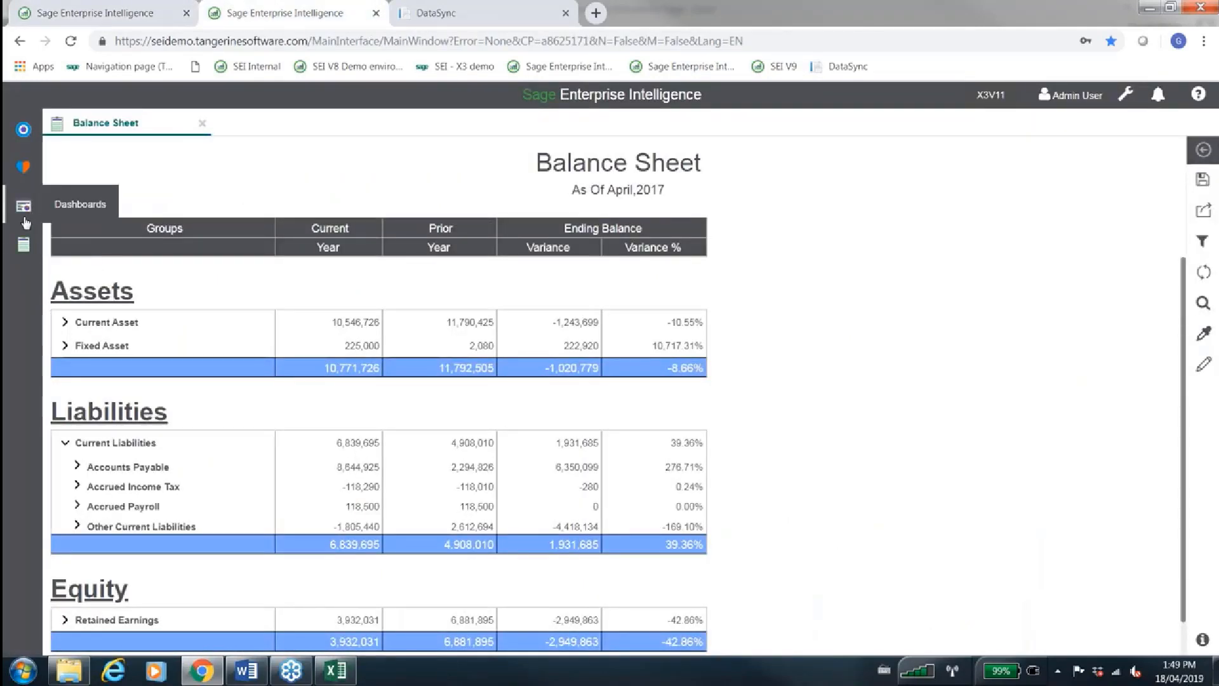
left_click(24, 207)
left_click(23, 129)
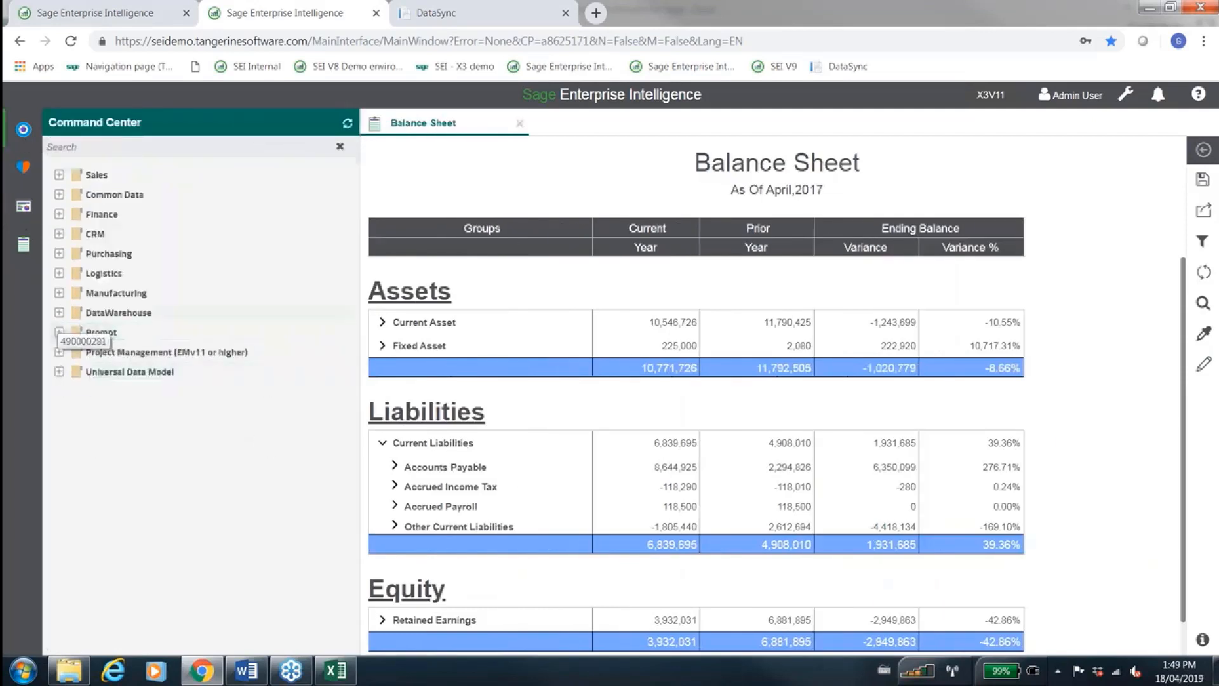
left_click(59, 312)
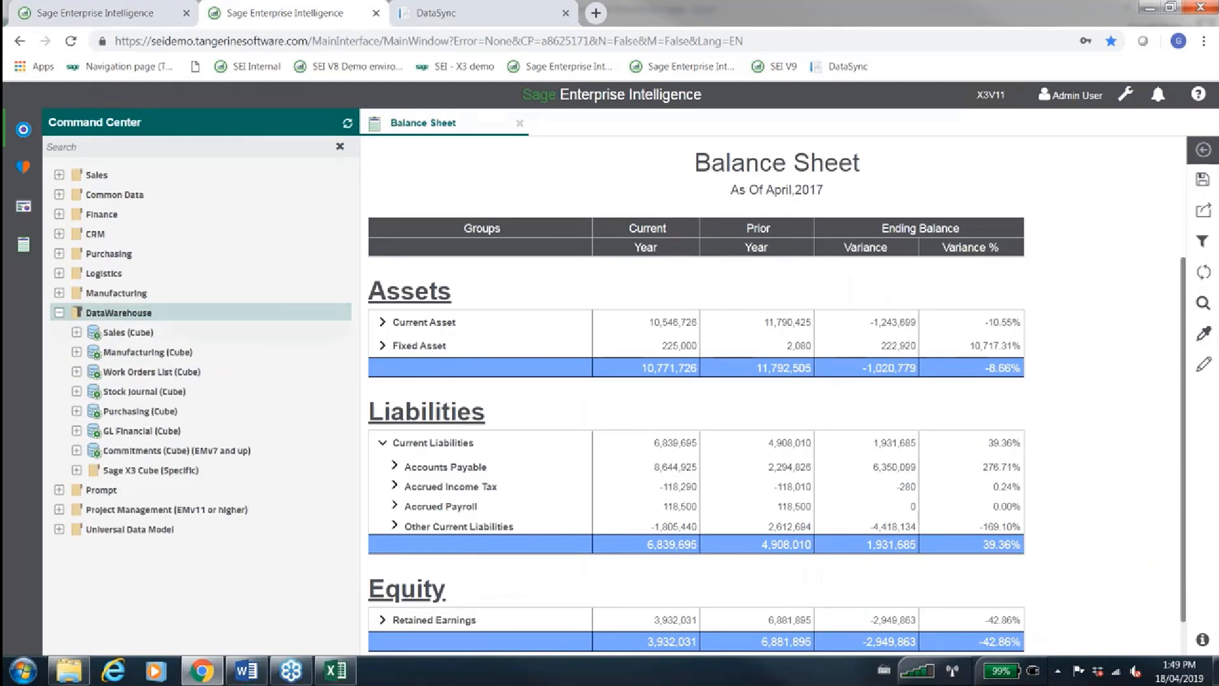
left_click(76, 332)
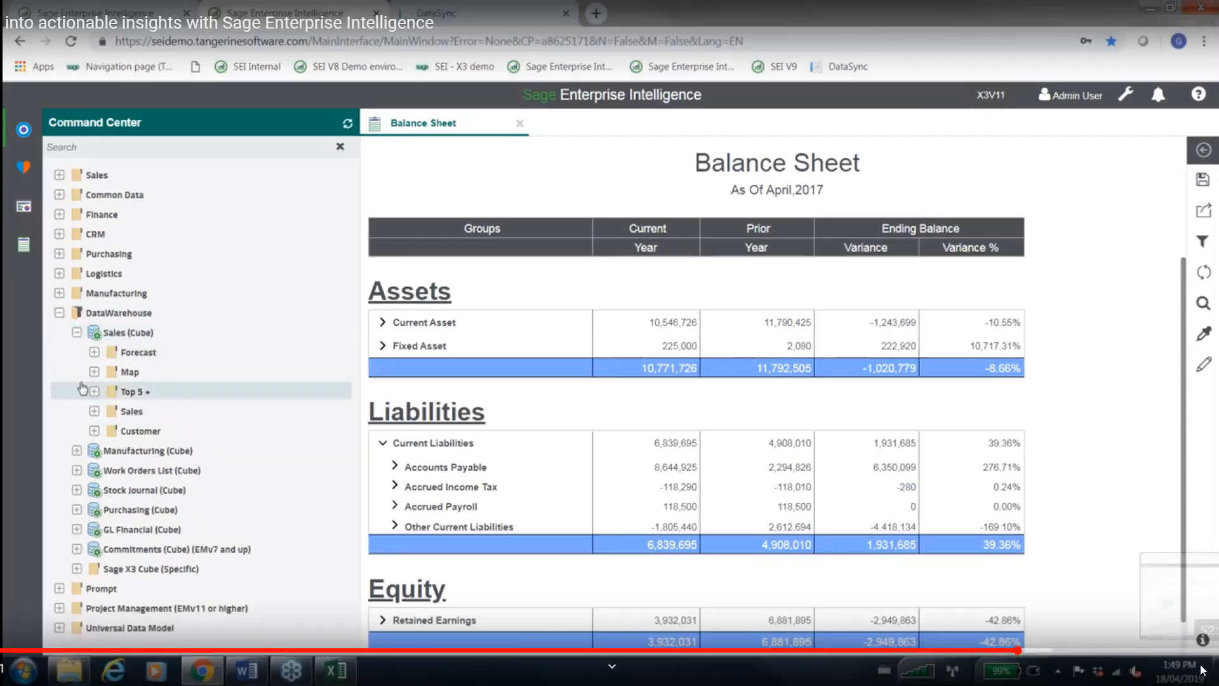
left_click(94, 431)
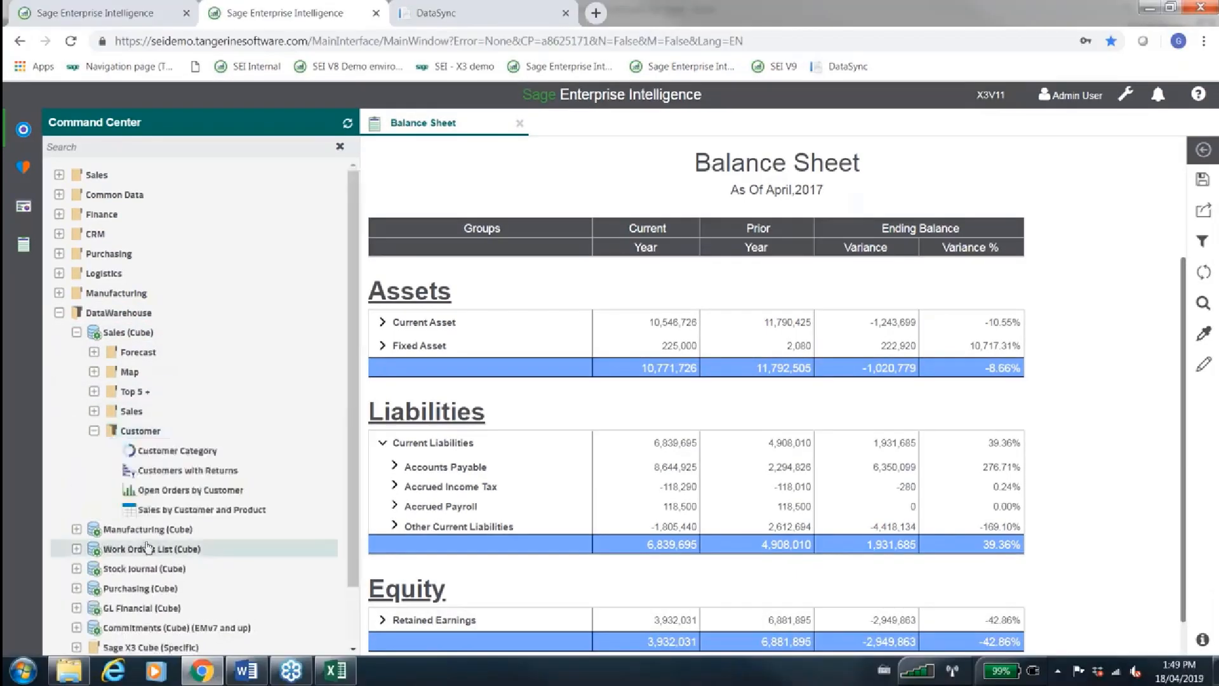
double_click(162, 514)
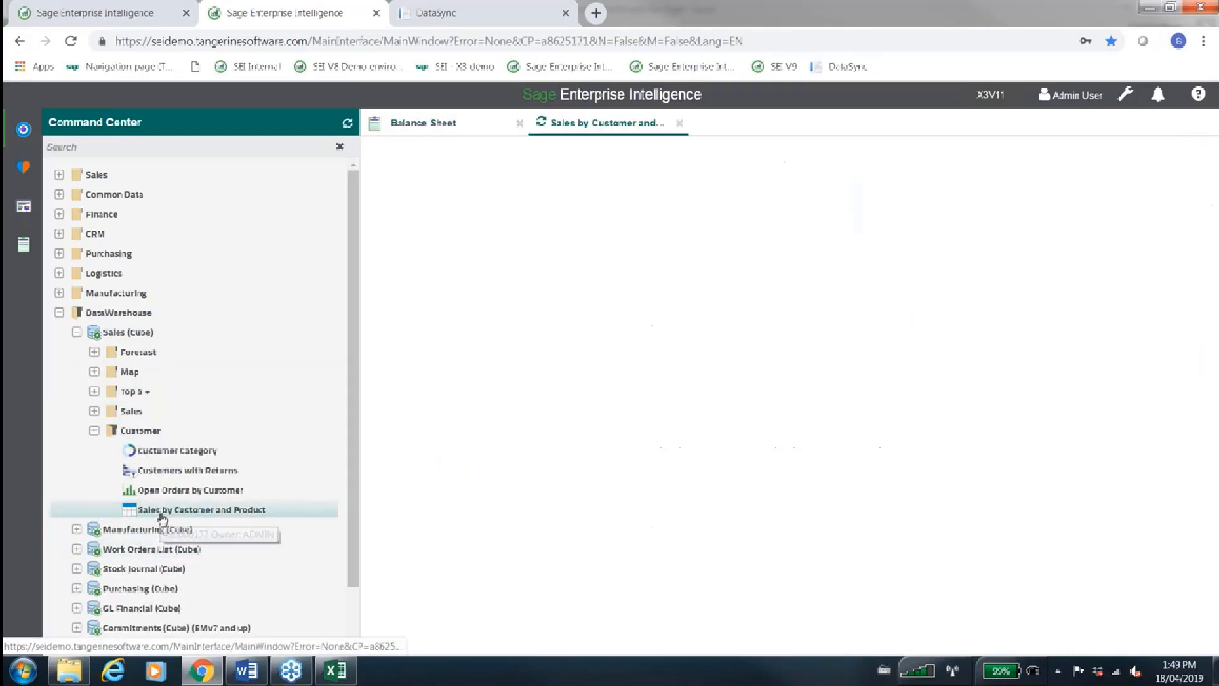
left_click(25, 131)
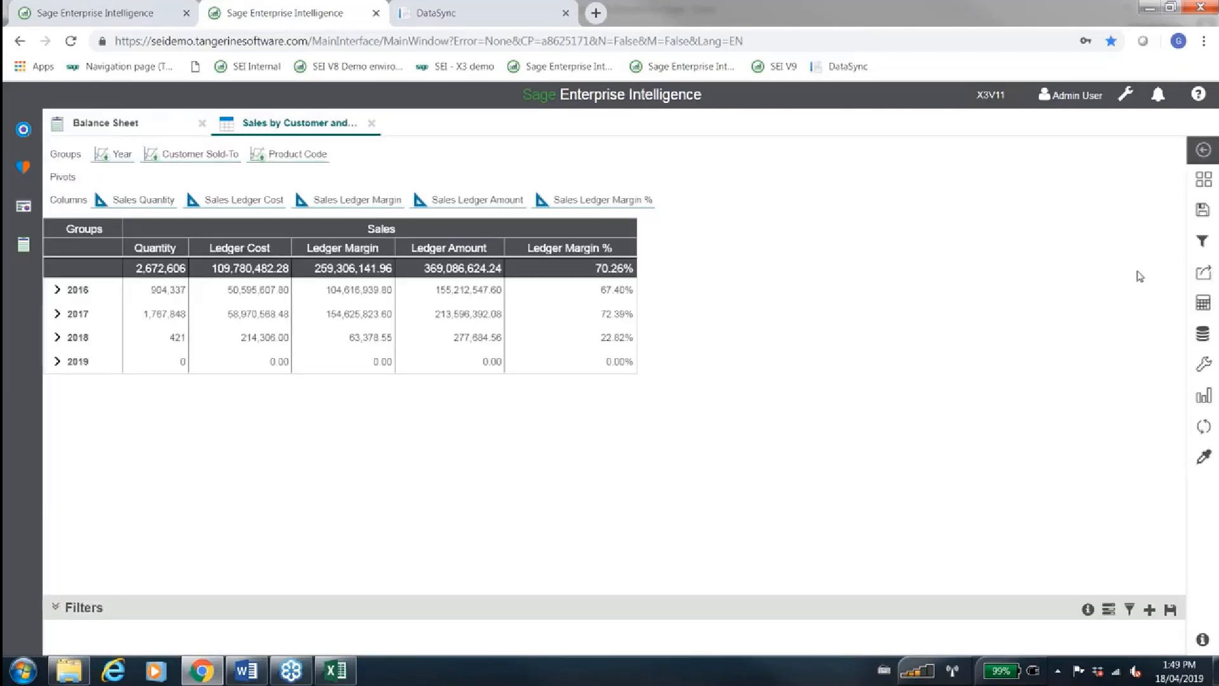
Export the Sales by Customer and Product worksheet in Excel (.xlsx) format and download the file
left_click(1202, 273)
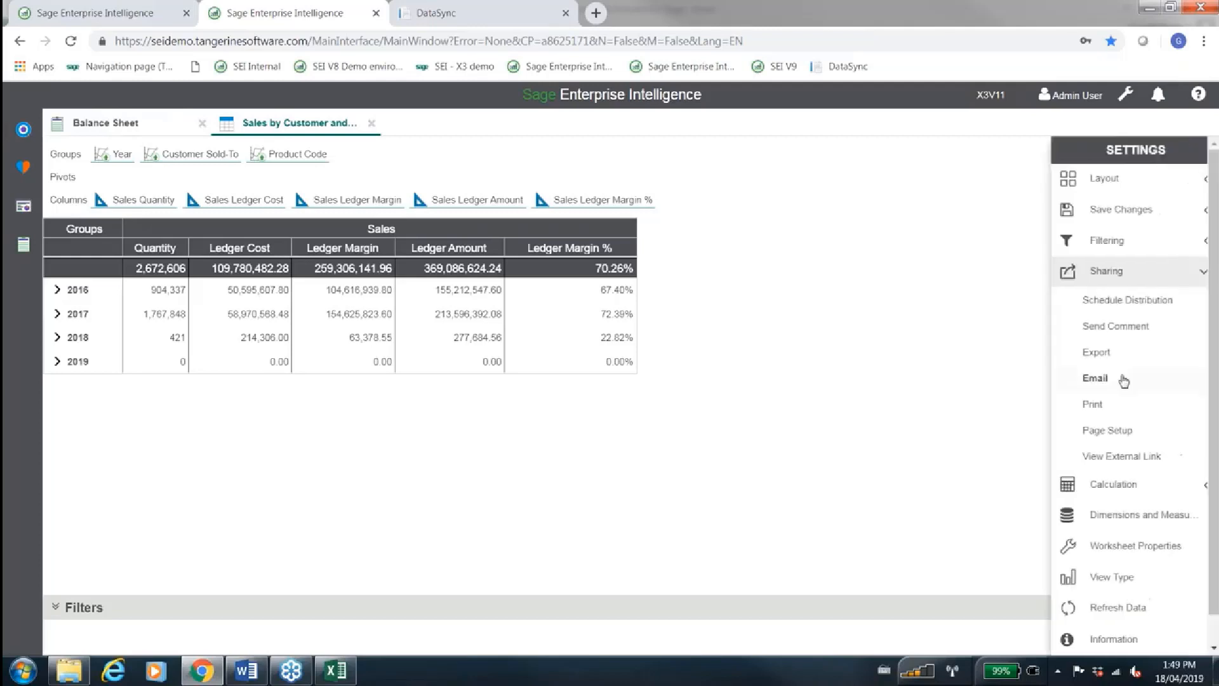
left_click(1121, 362)
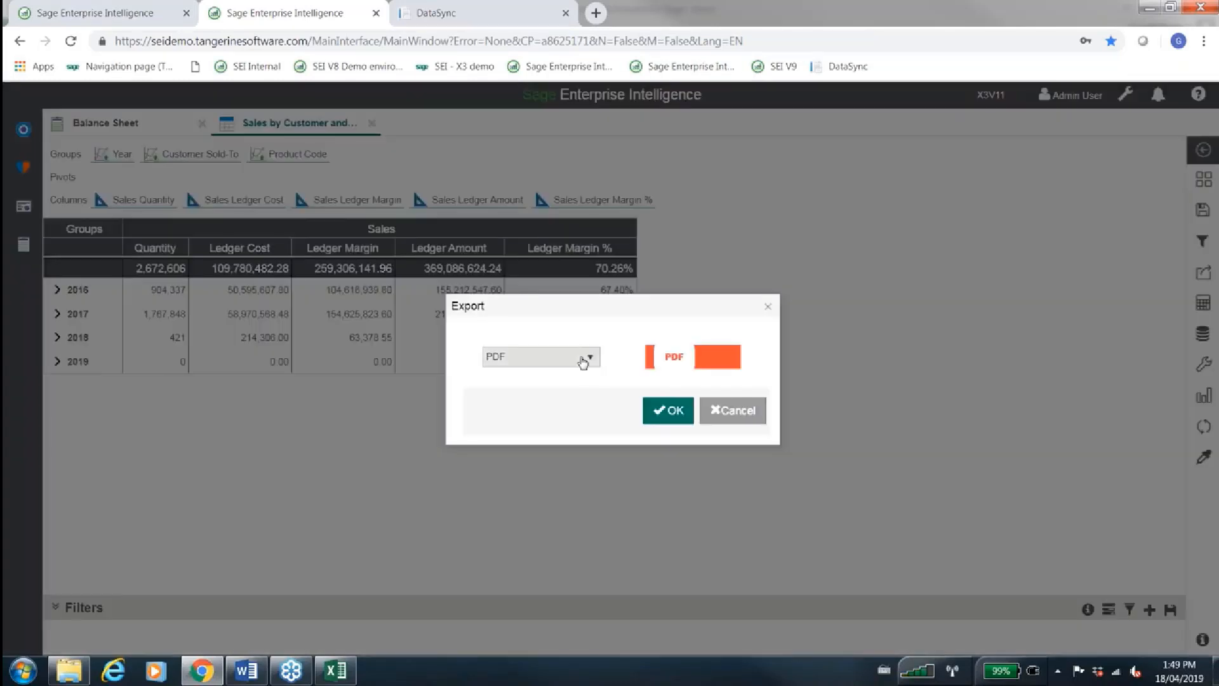
left_click(583, 356)
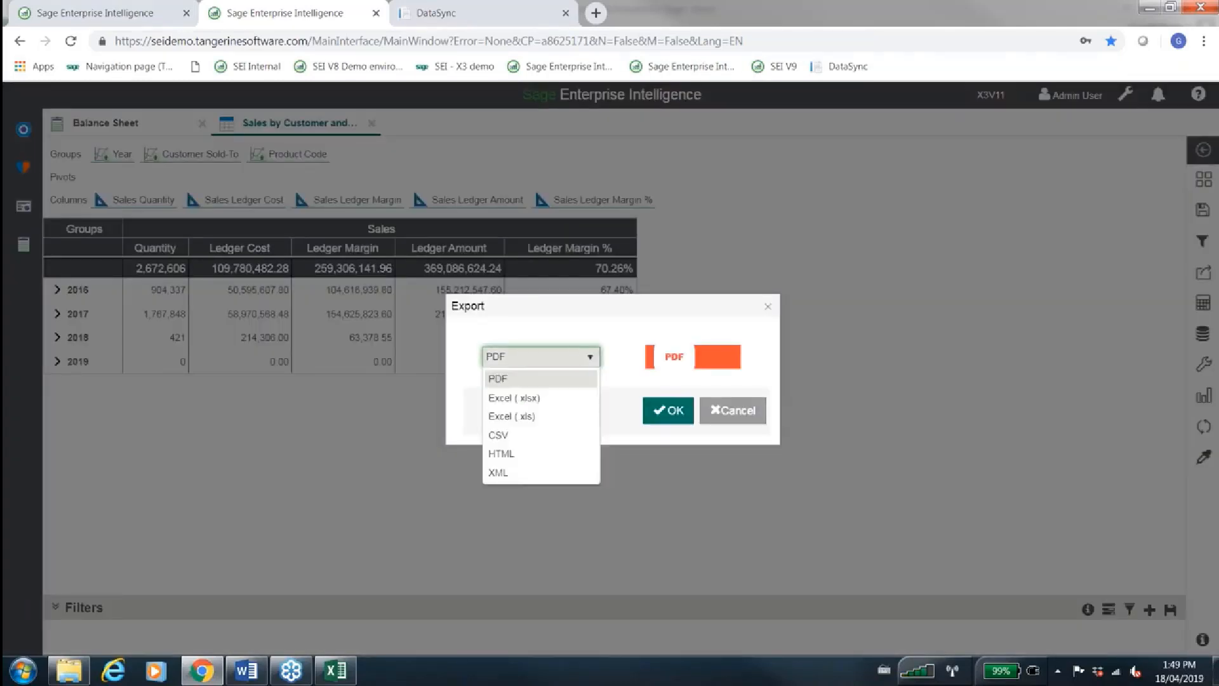
left_click(535, 398)
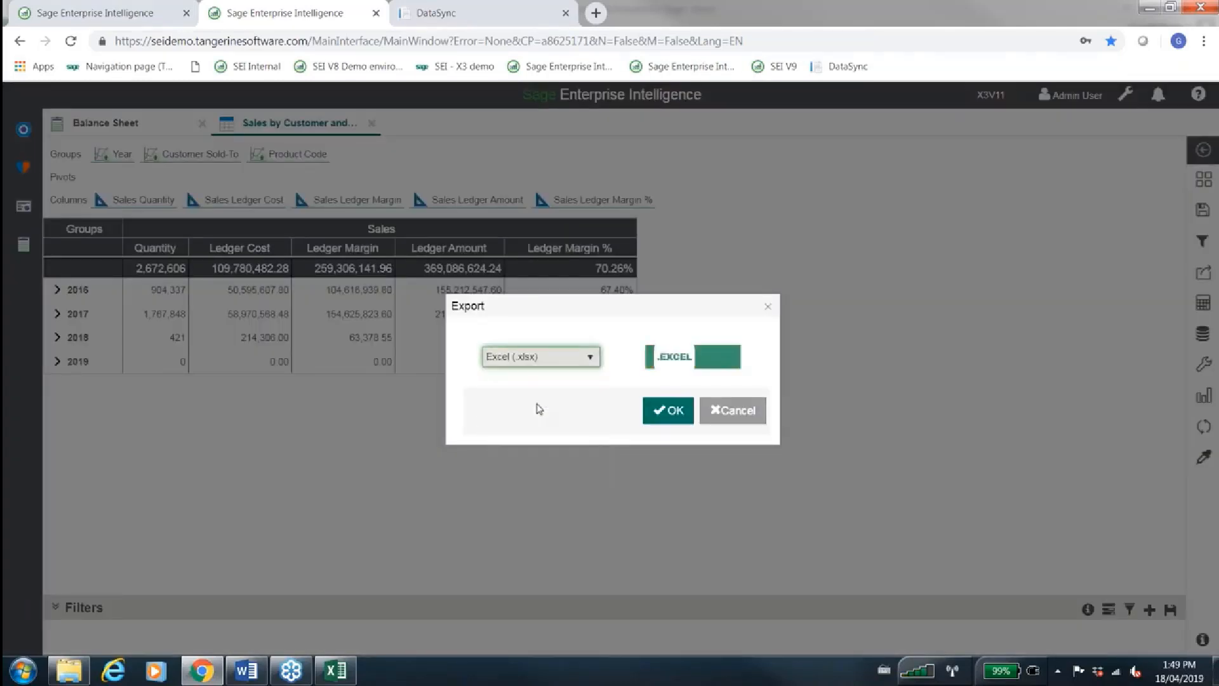
left_click(667, 419)
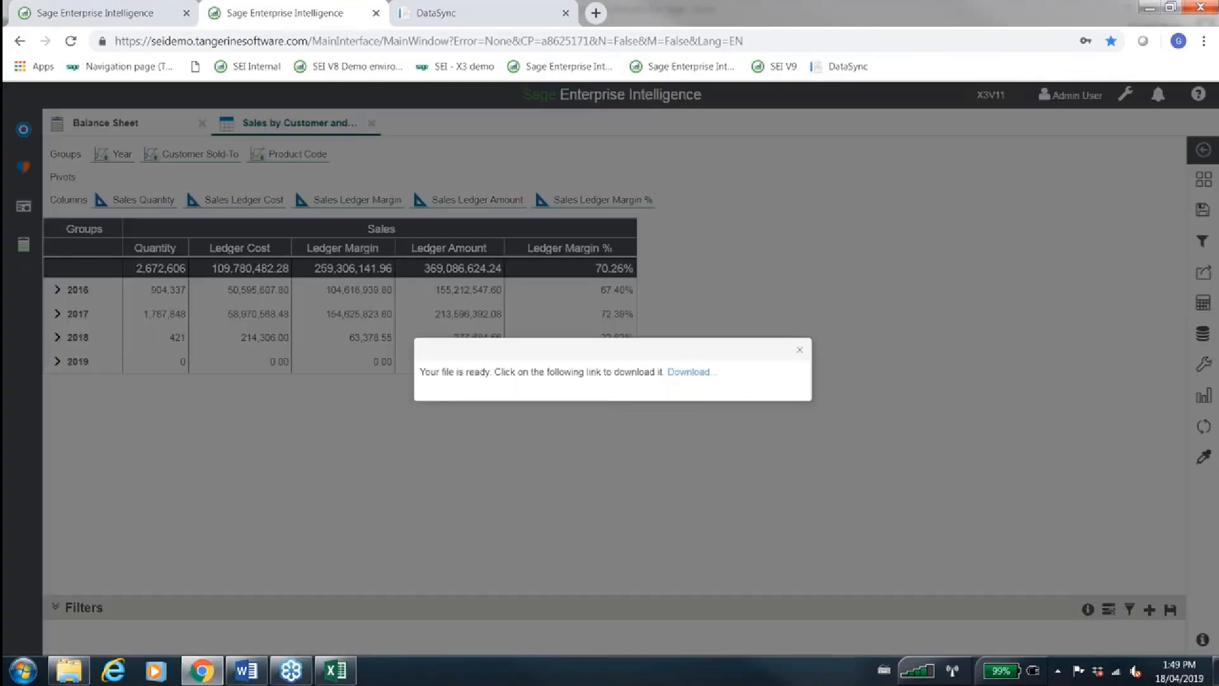
left_click(689, 372)
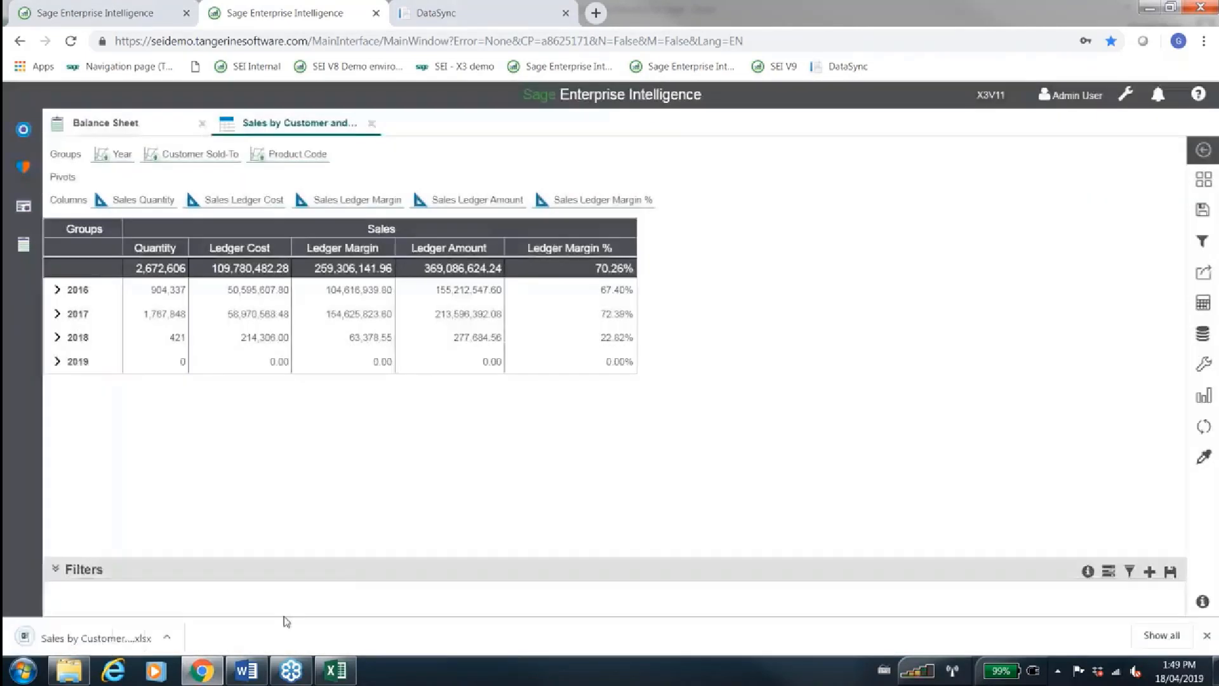
Try to view the downloaded Sales by Customer and Product workbook in Excel, and close its window
left_click(115, 640)
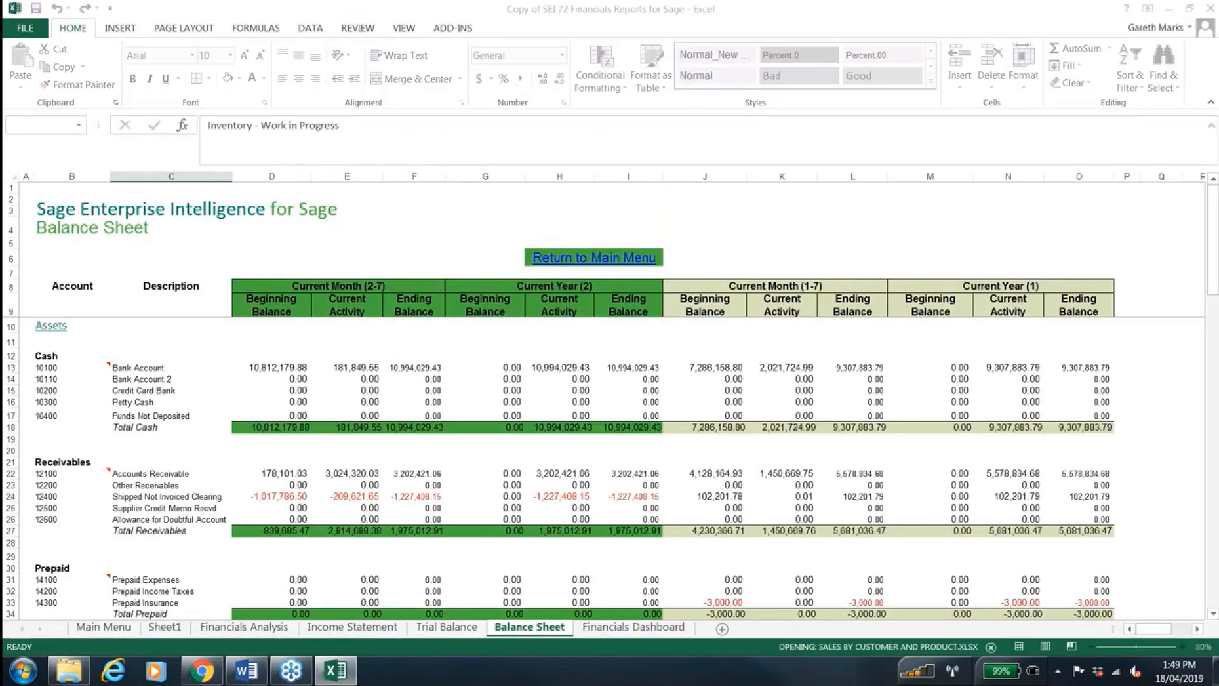
mouse_move(335, 670)
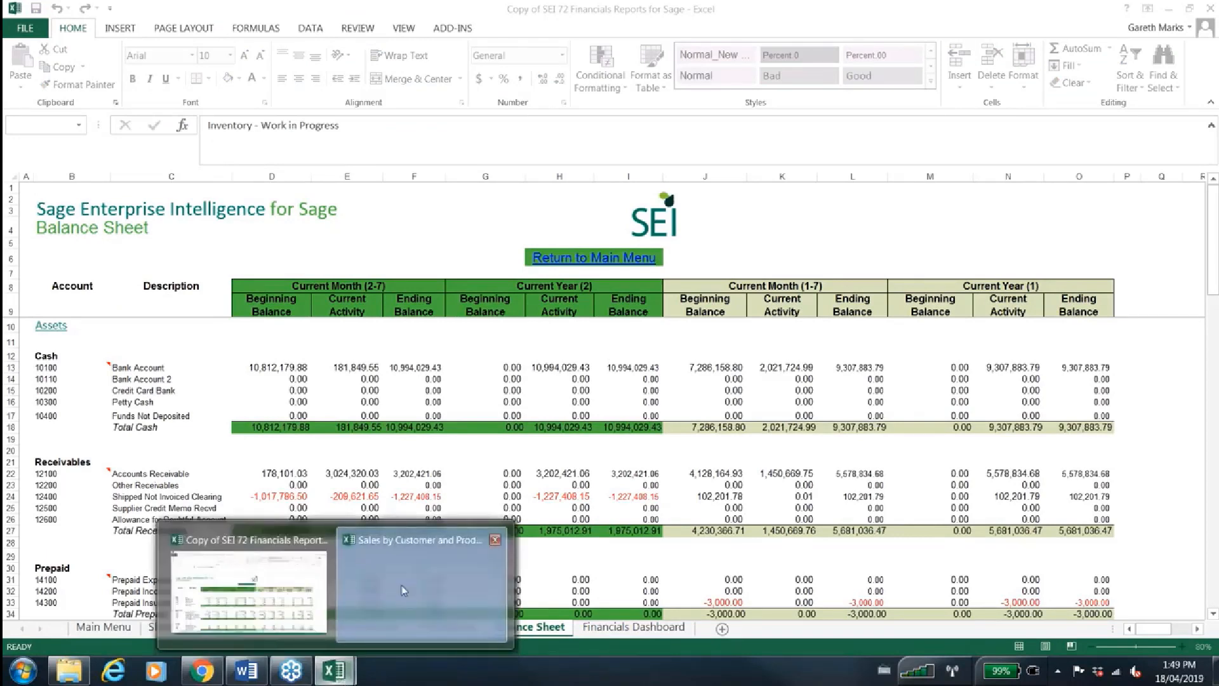
left_click(402, 591)
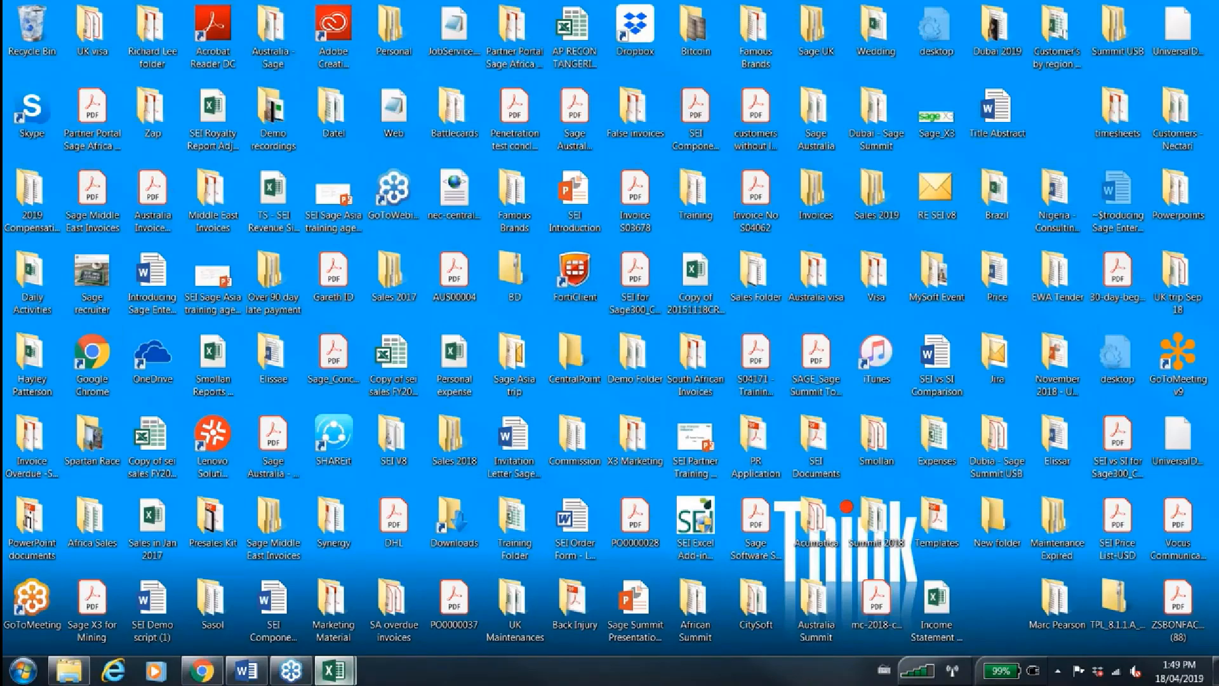
mouse_move(334, 670)
left_click(498, 539)
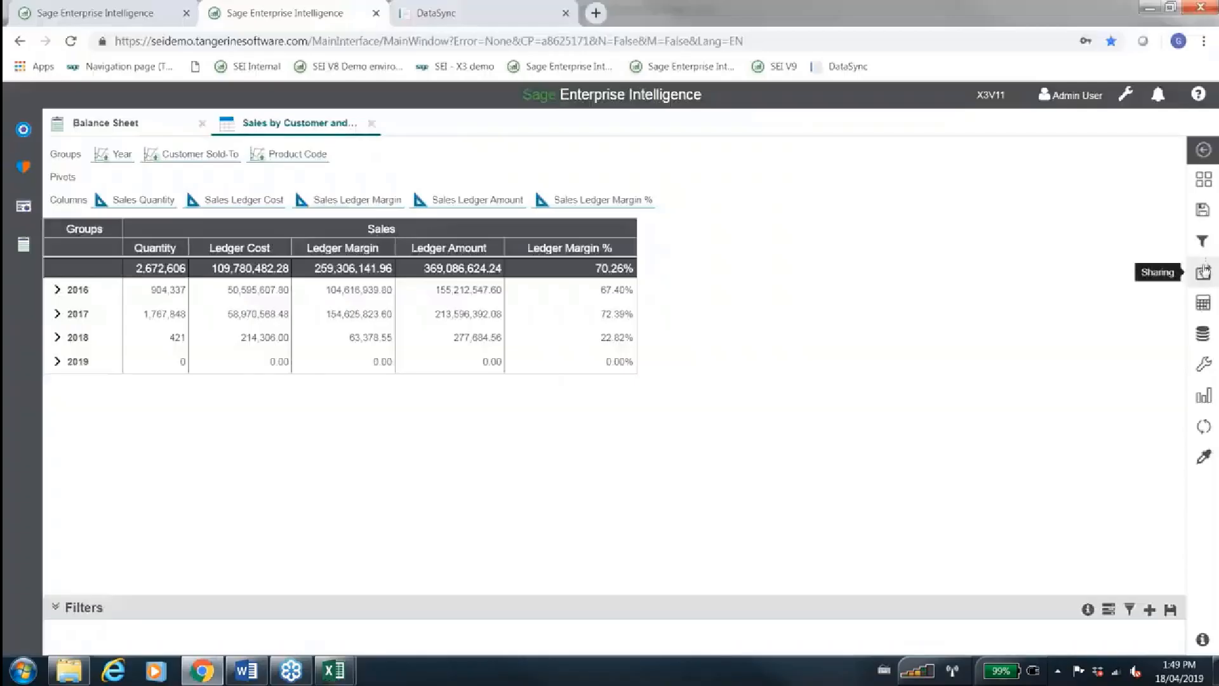
Repeat the Excel (.xlsx) export of Sales by Customer and Product and download the new file
left_click(1204, 272)
left_click(1096, 352)
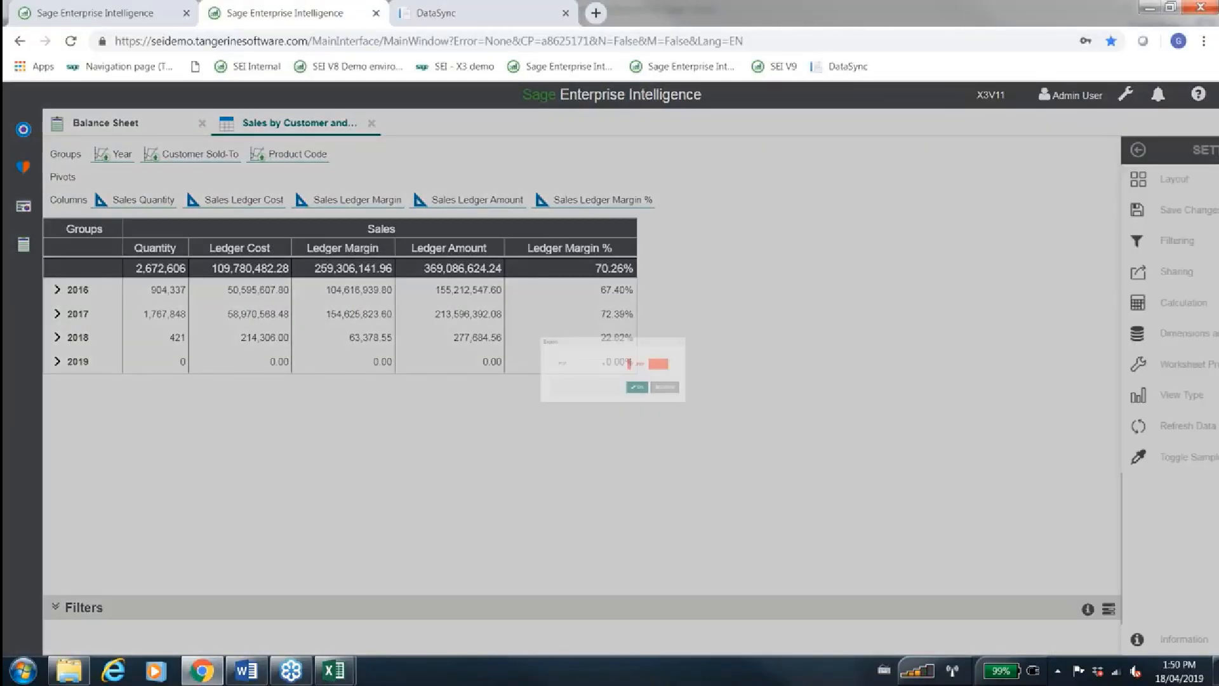
left_click(582, 356)
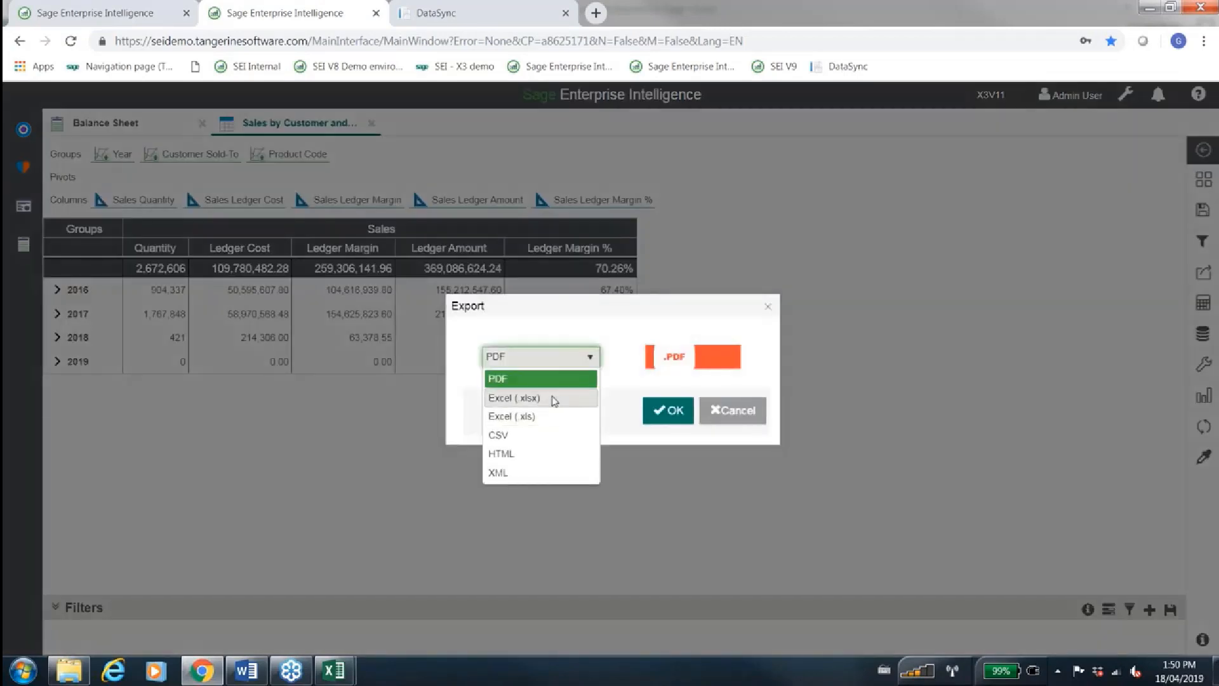
left_click(553, 397)
left_click(663, 411)
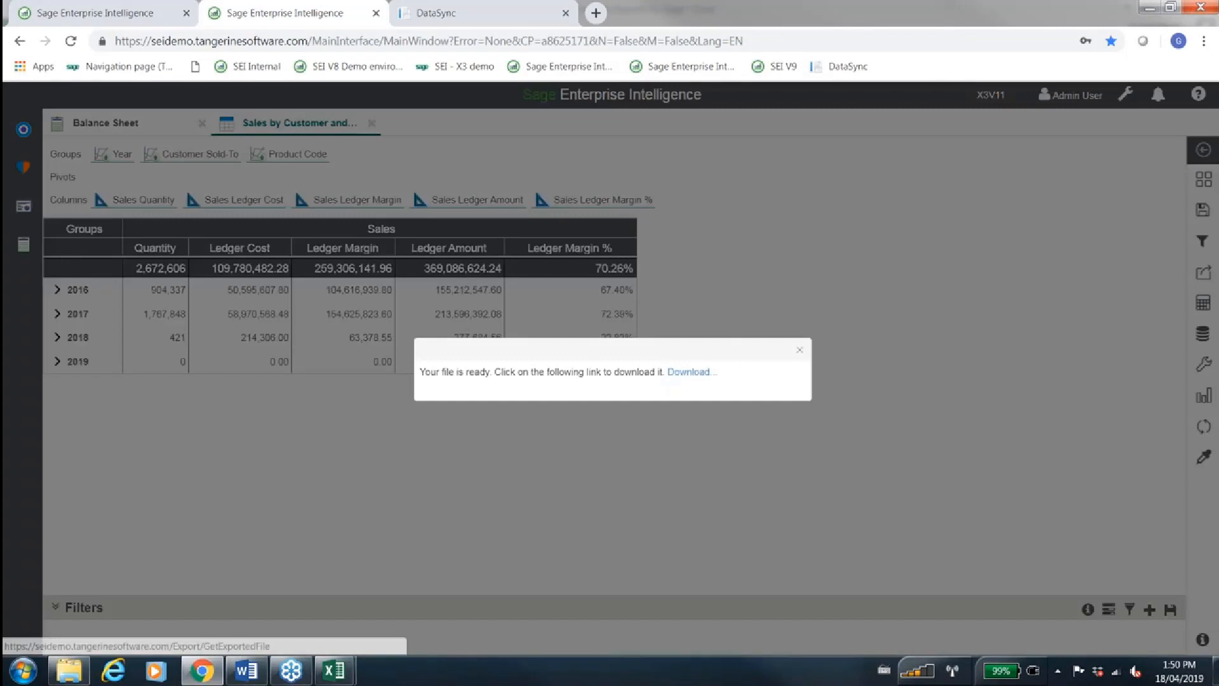
left_click(691, 371)
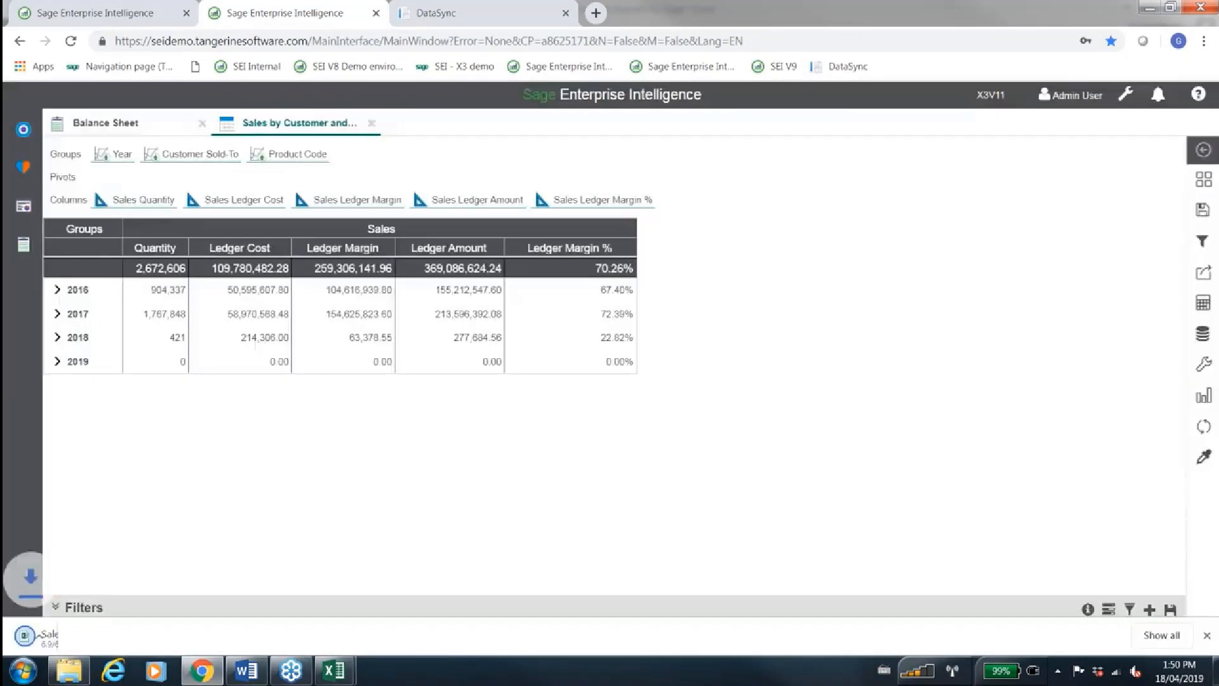
Try to open the newly downloaded .xlsx workbook, close its Excel window, and return to Chrome
left_click(81, 632)
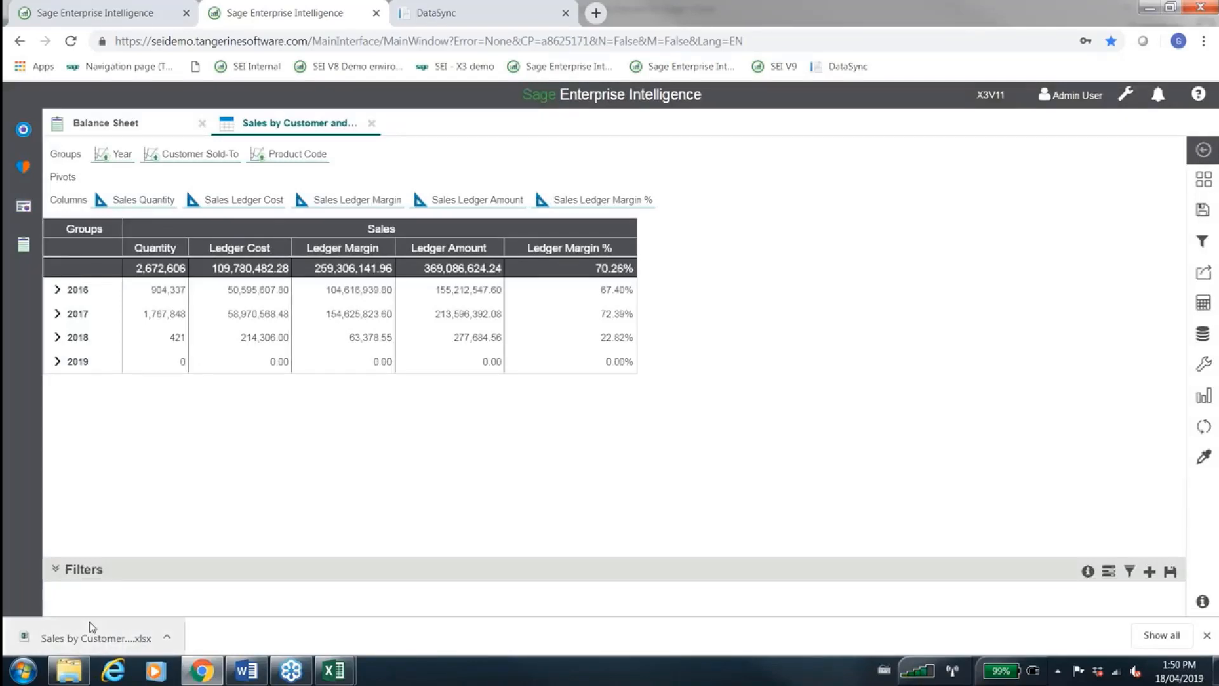
left_click(71, 632)
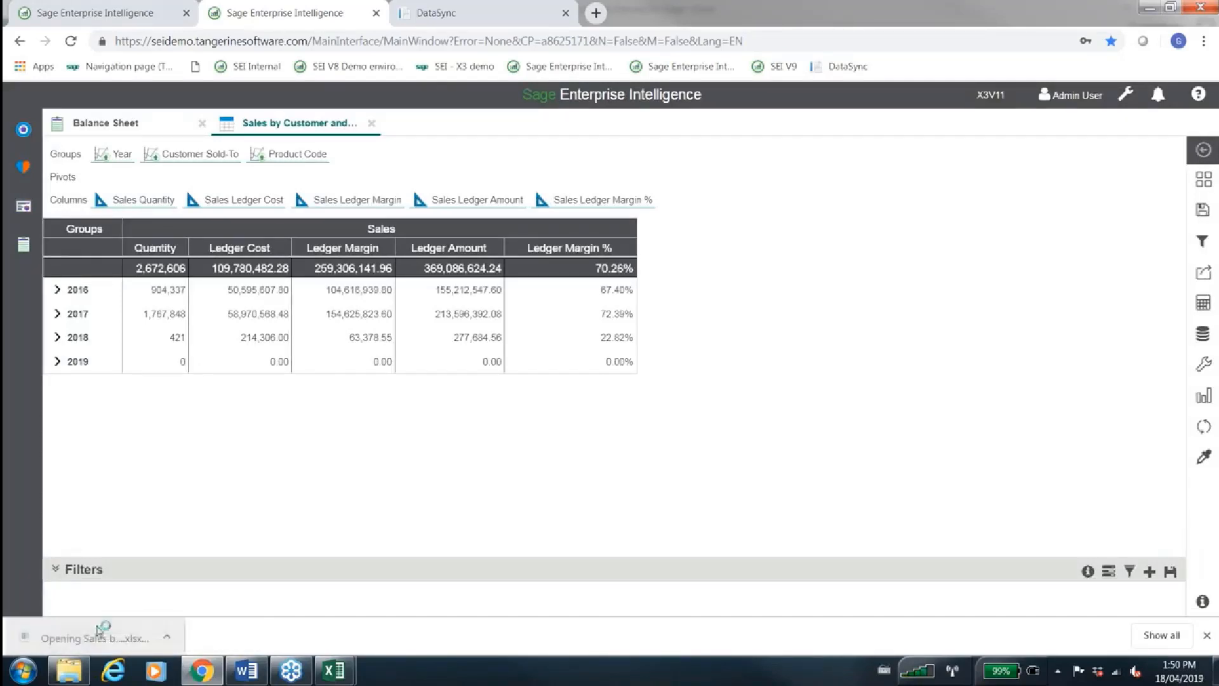
mouse_move(325, 666)
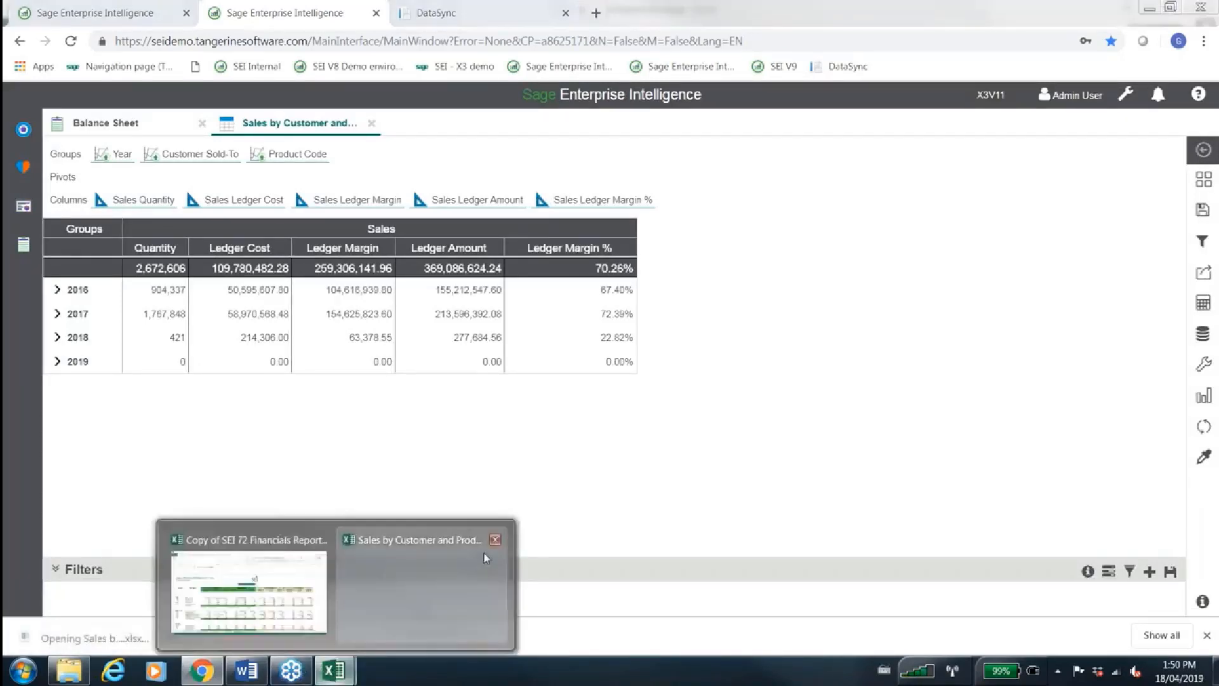
mouse_move(494, 549)
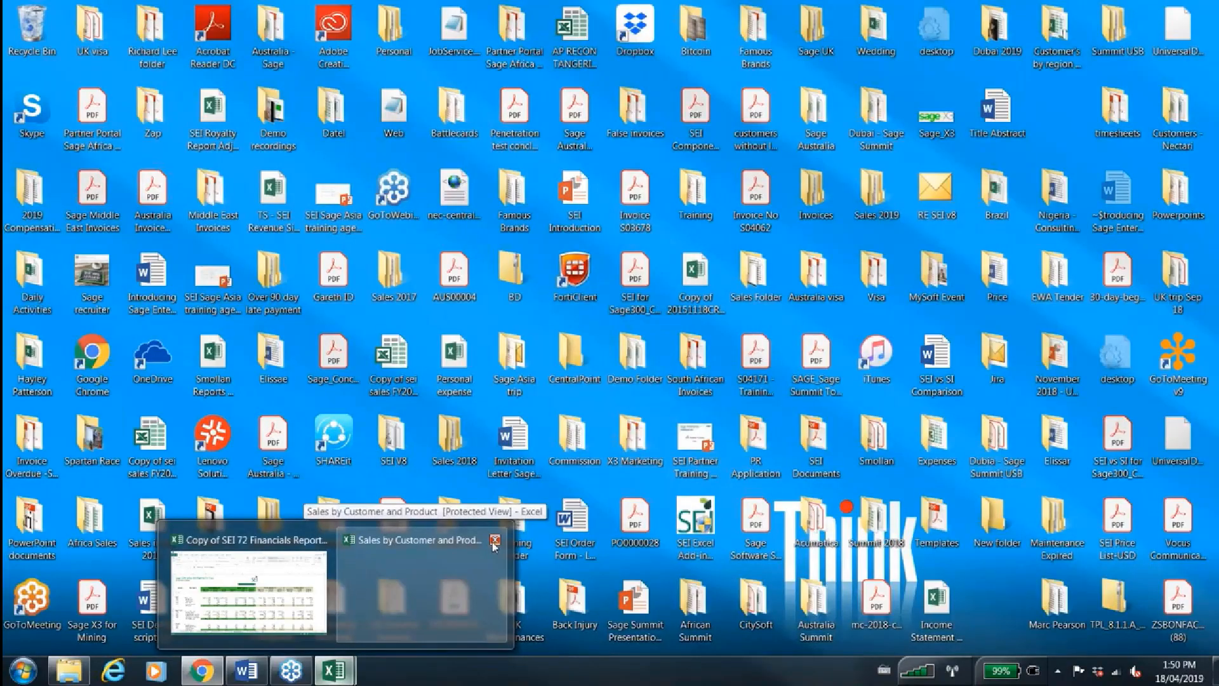
left_click(494, 539)
left_click(200, 670)
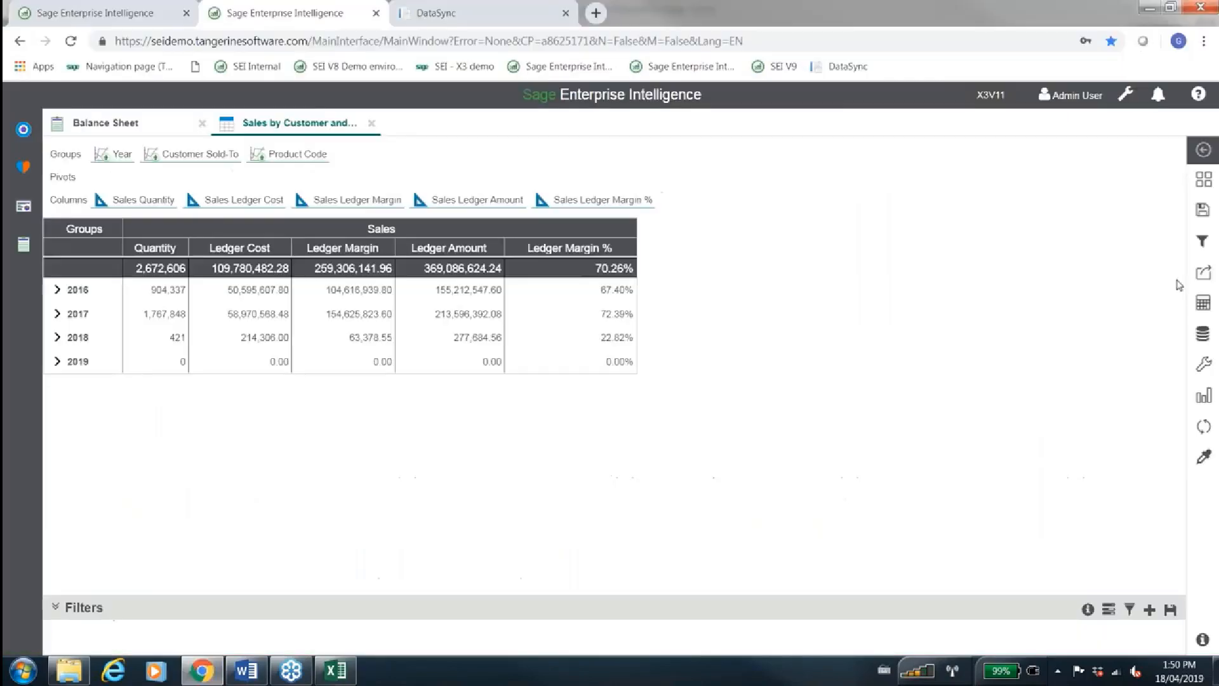
Export the Sales by Customer and Product worksheet in Excel (.xls) format
left_click(1208, 284)
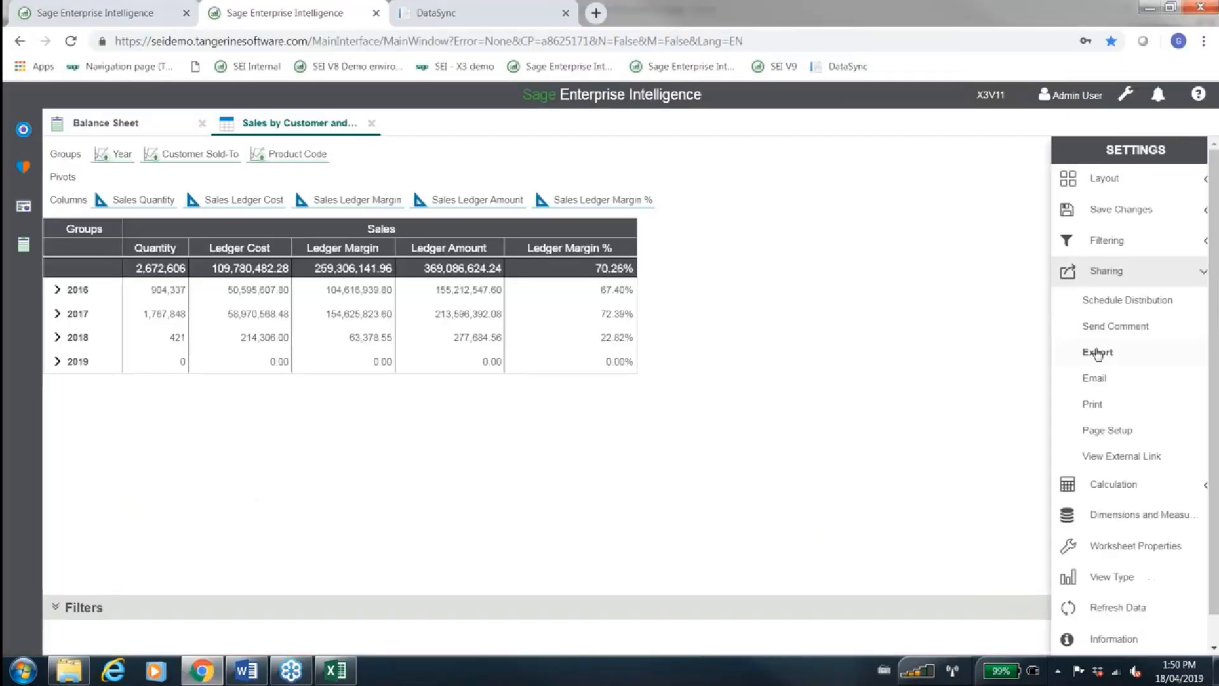
left_click(1097, 351)
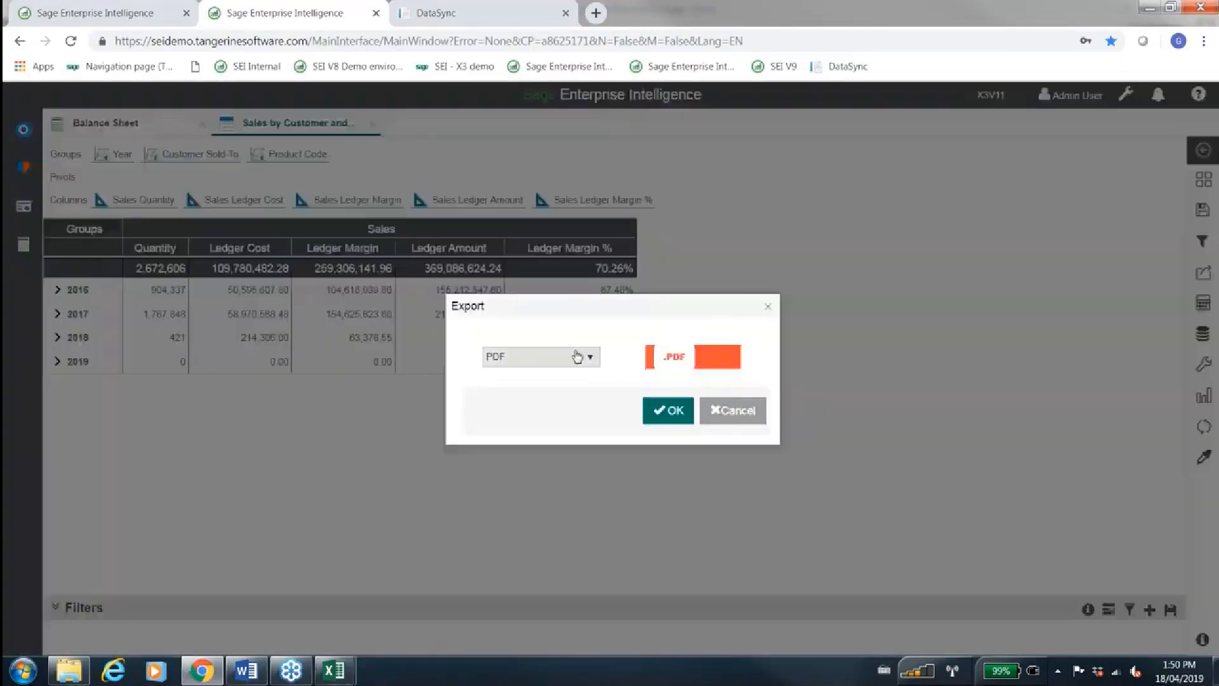
left_click(551, 356)
left_click(541, 418)
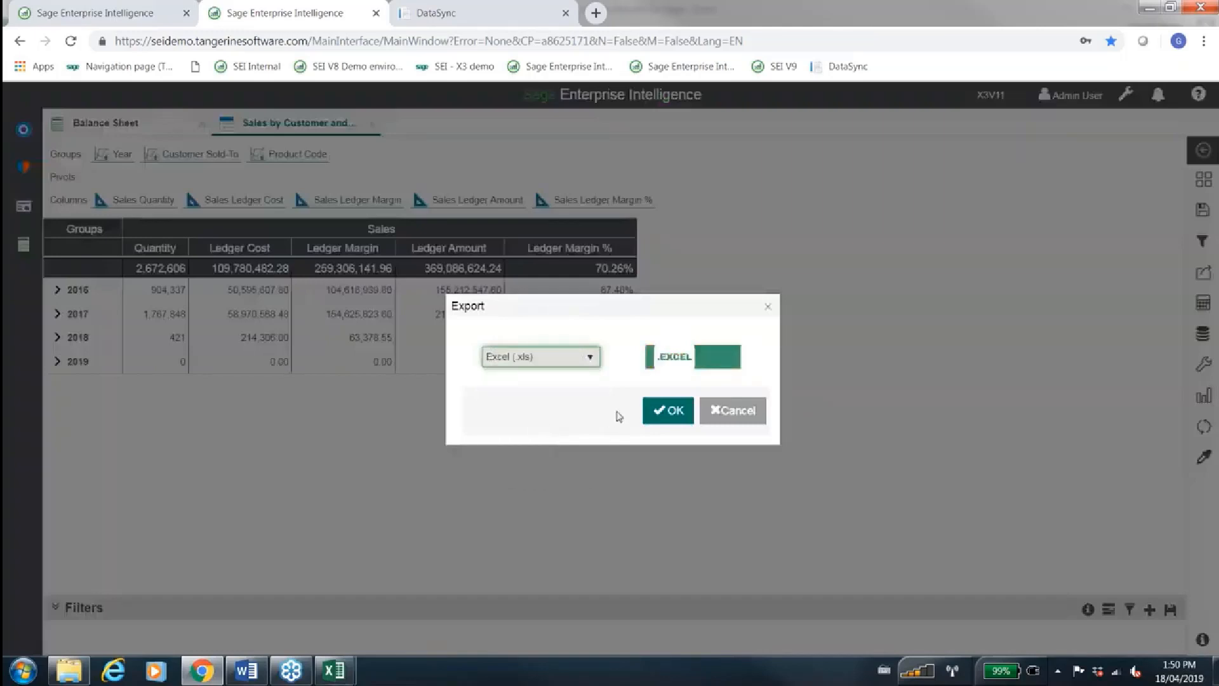
left_click(657, 409)
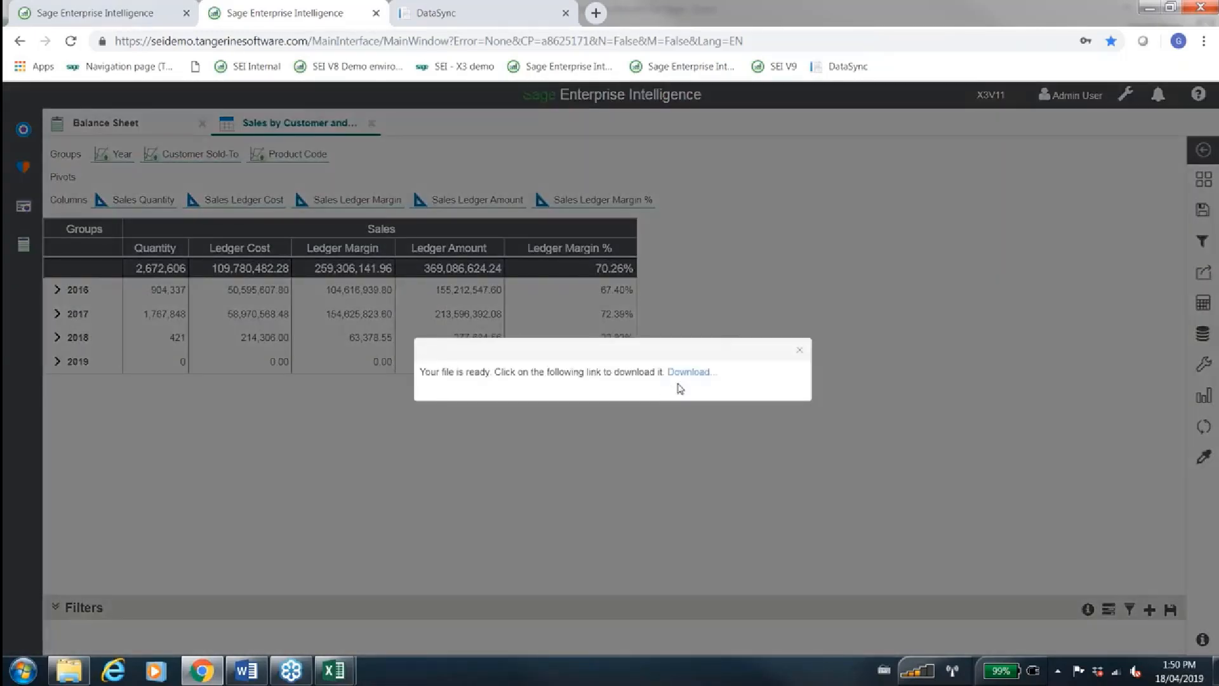
left_click(687, 373)
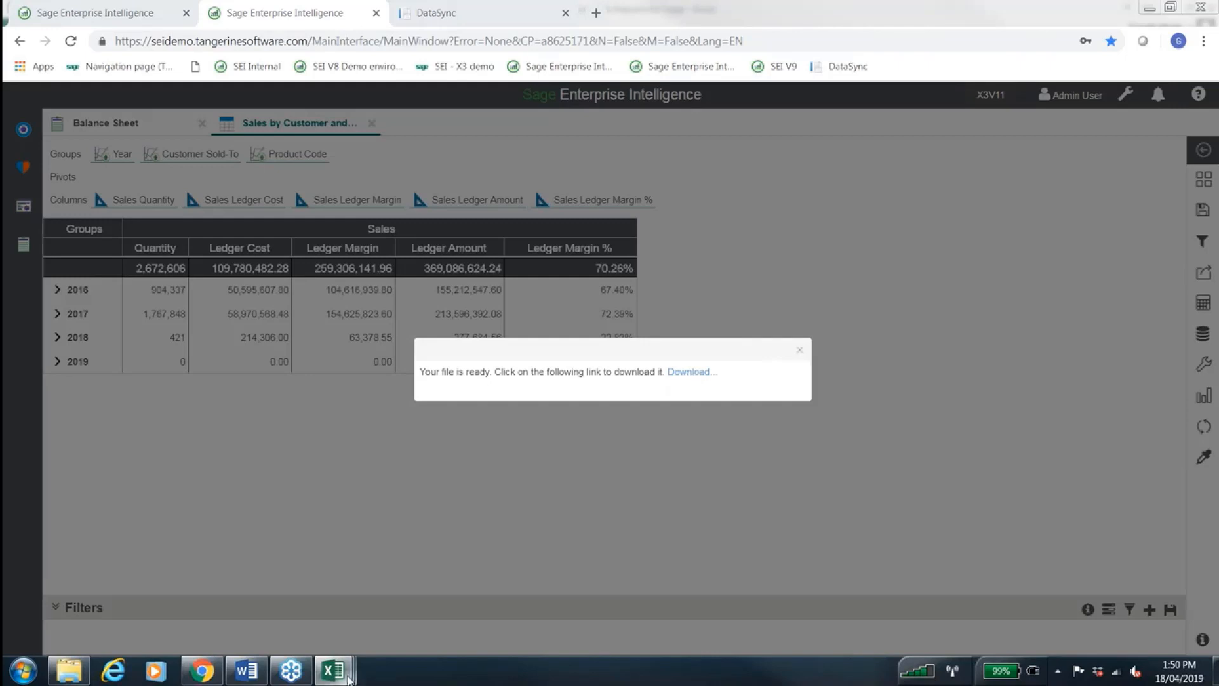
Check the open Excel windows for the exported Sales by Customer and Product workbook, and return to Chrome
mouse_move(349, 678)
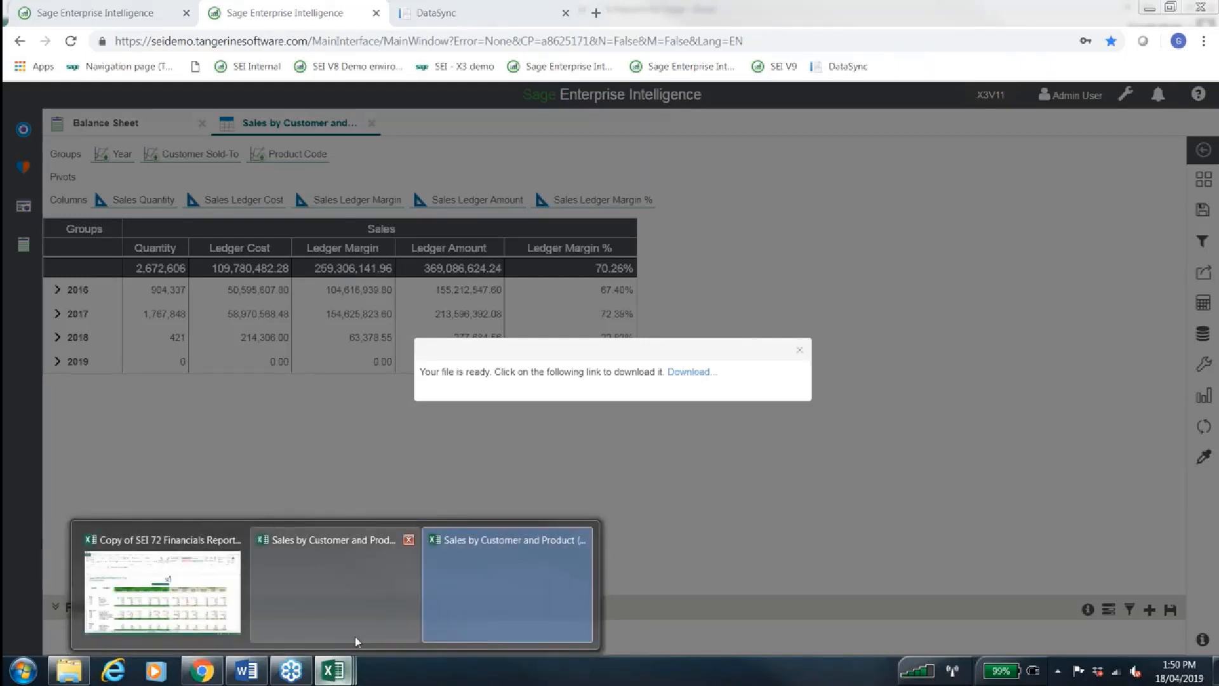
mouse_move(356, 641)
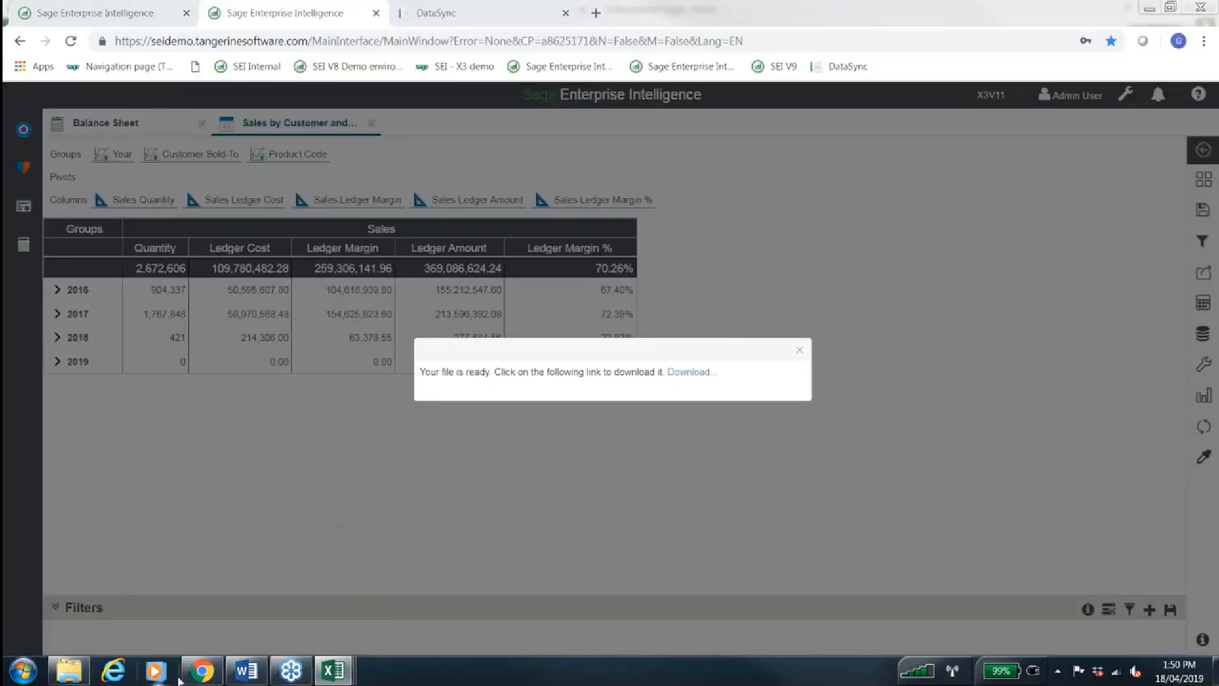
mouse_move(201, 671)
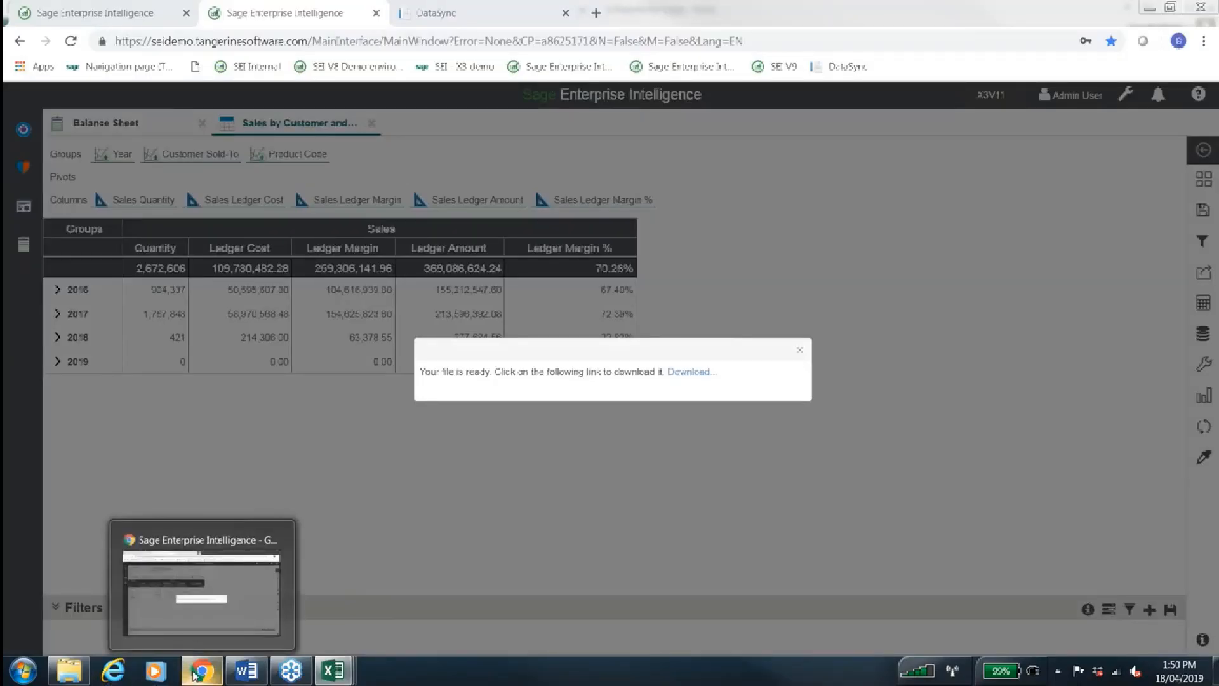
left_click(200, 593)
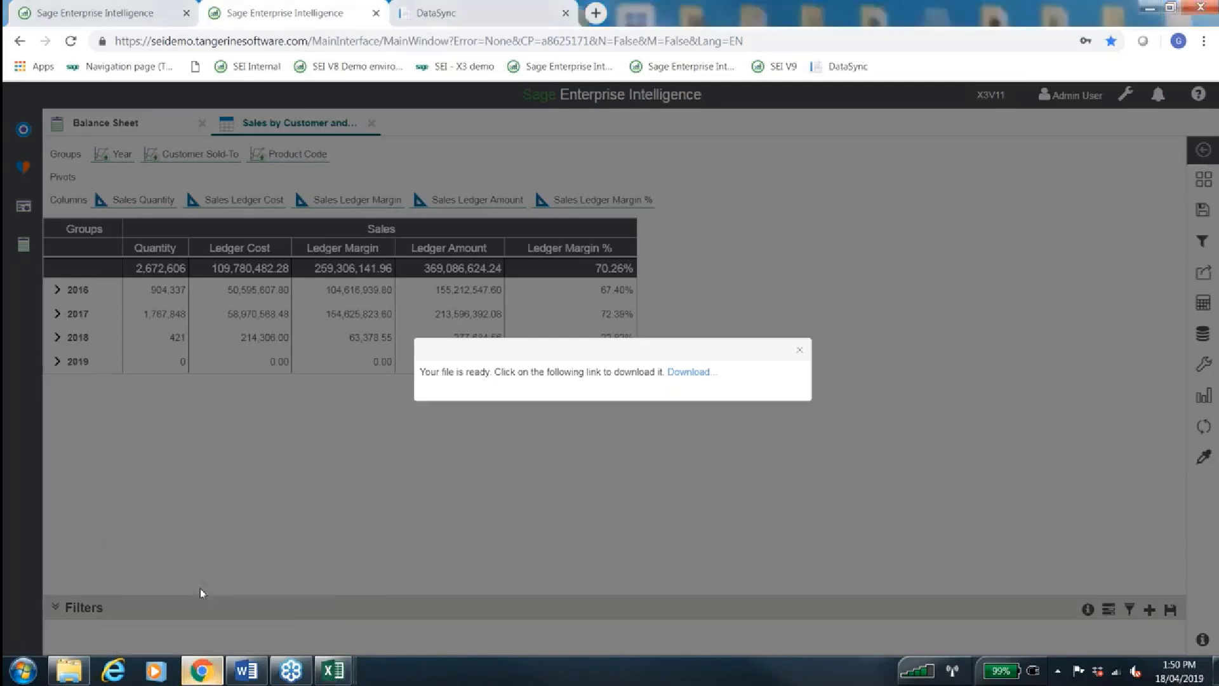
Dismiss the file-ready message and expand 2017 and customer AO001 Luanda BTT. in the Sales by Customer and Product worksheet
left_click(800, 349)
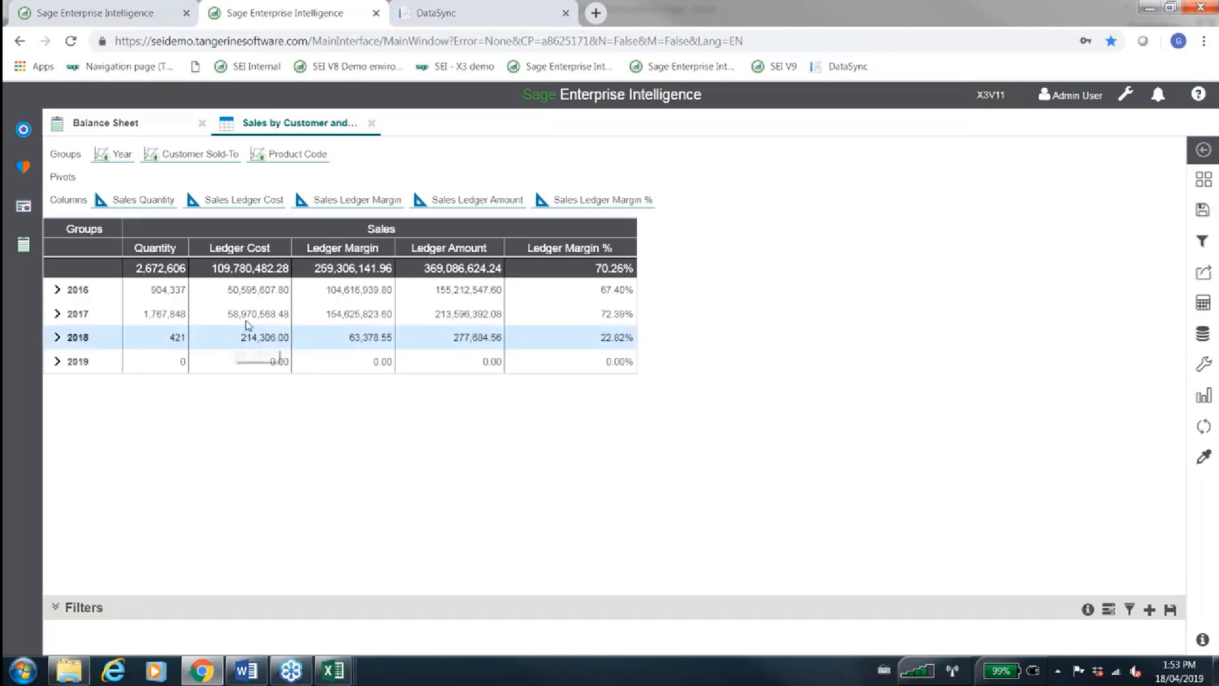
left_click(57, 313)
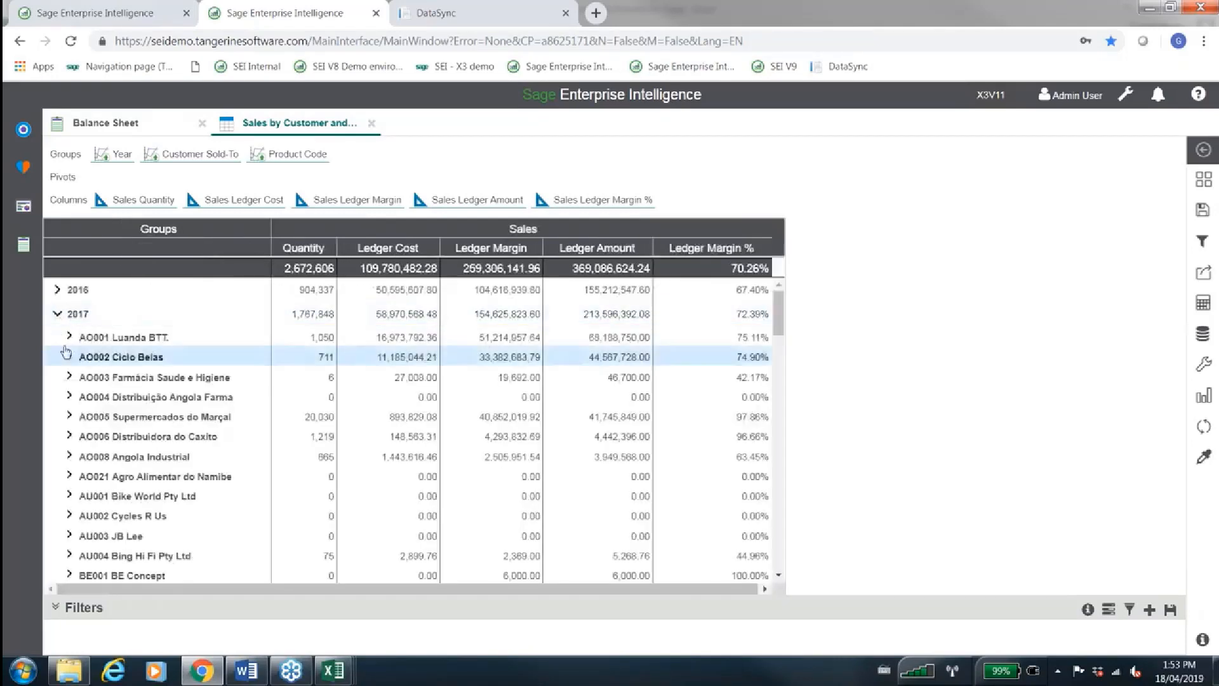
left_click(69, 336)
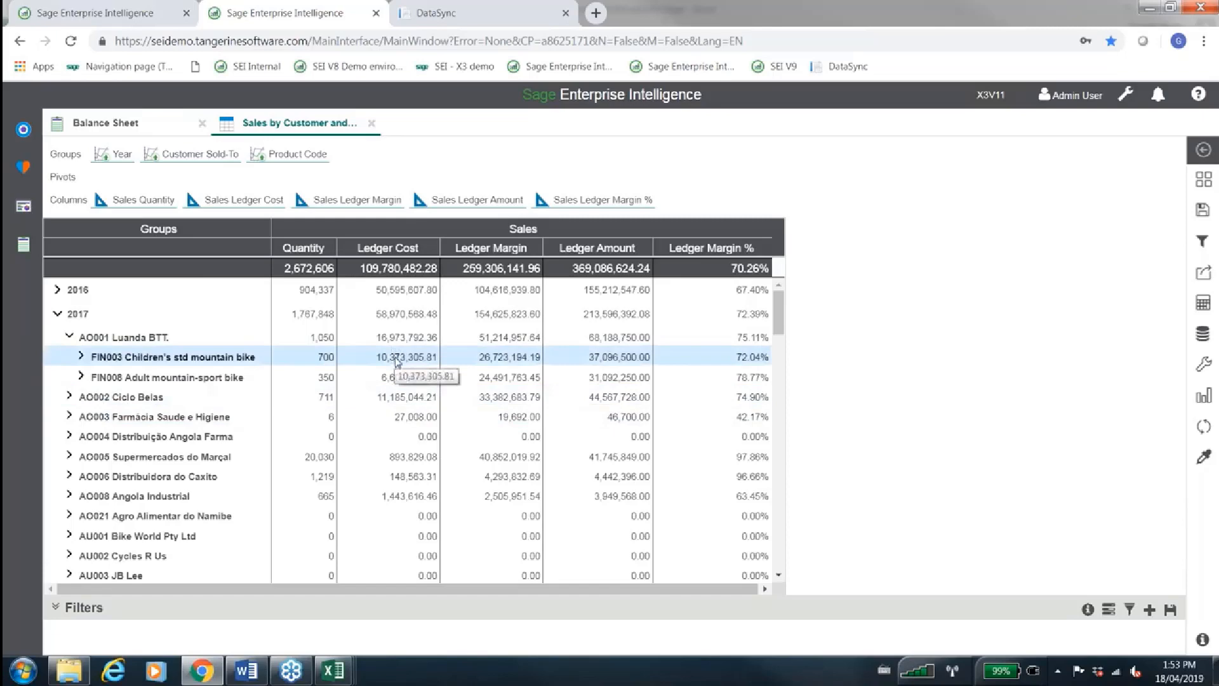
Check the navigation links offered for the Ledger Cost of FIN003 Children's std mountain bike under AO001, and close the list
right_click(396, 361)
left_click(384, 360)
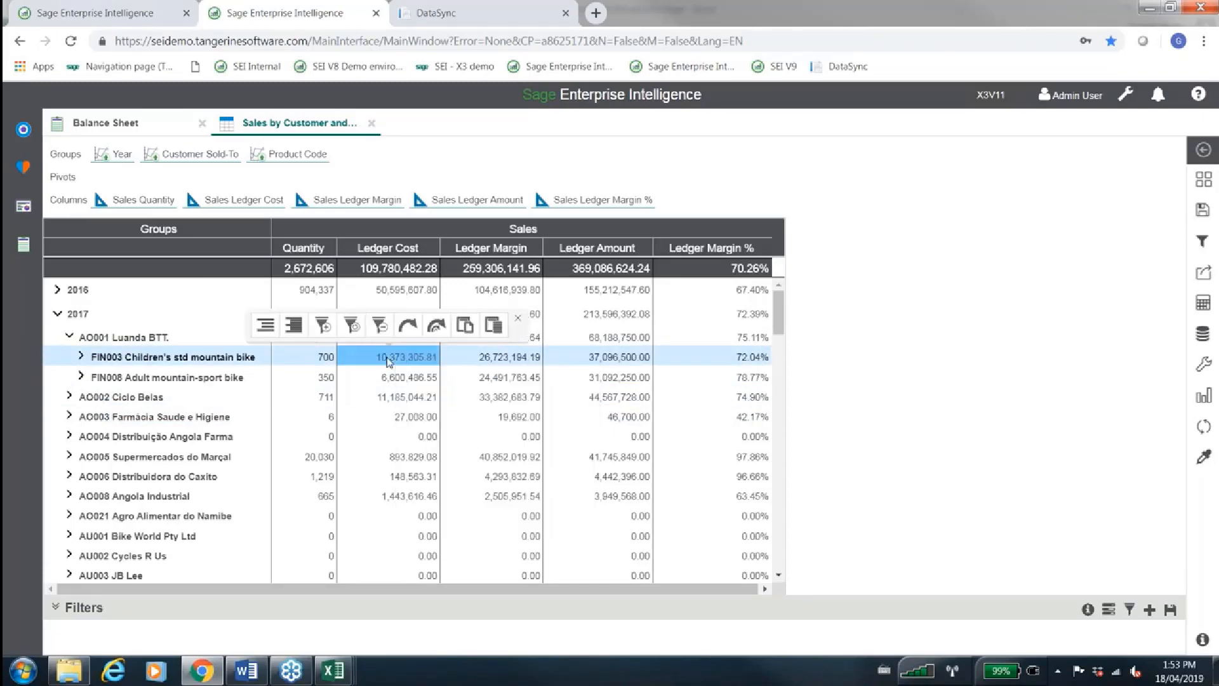
left_click(408, 325)
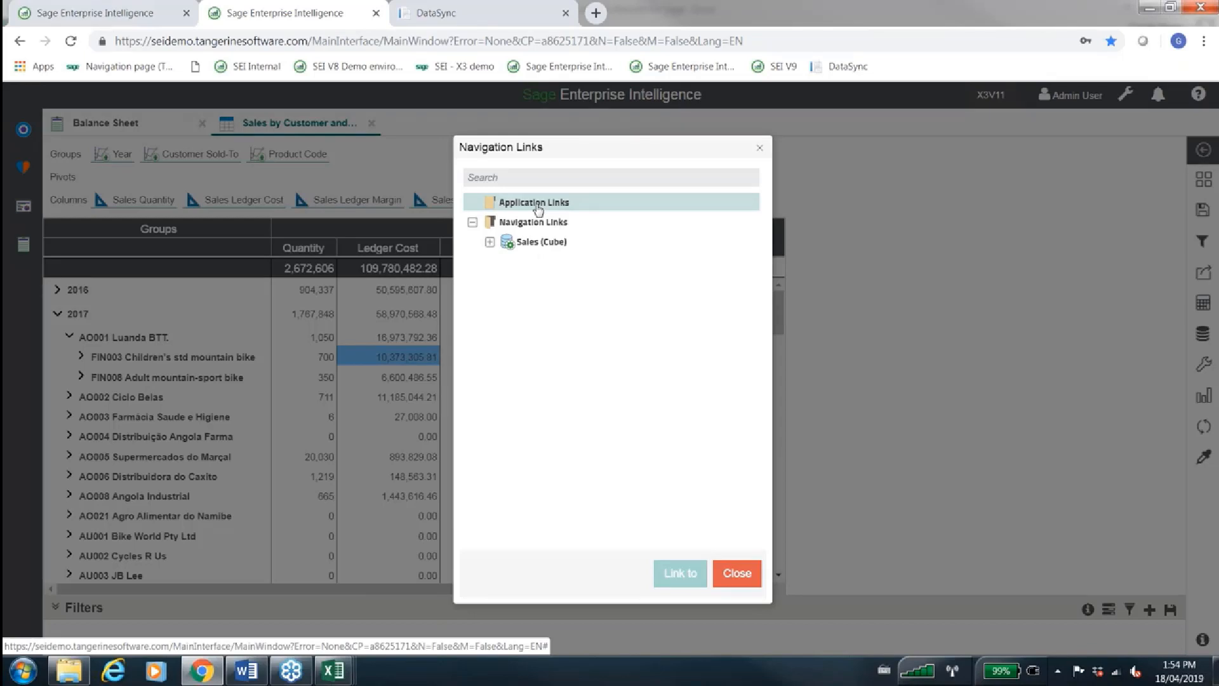
left_click(759, 150)
In the X3V11 session's Command Center, expand Manufacturing and its Work Order List, Work Order Detail and Production Report cubes
left_click(73, 7)
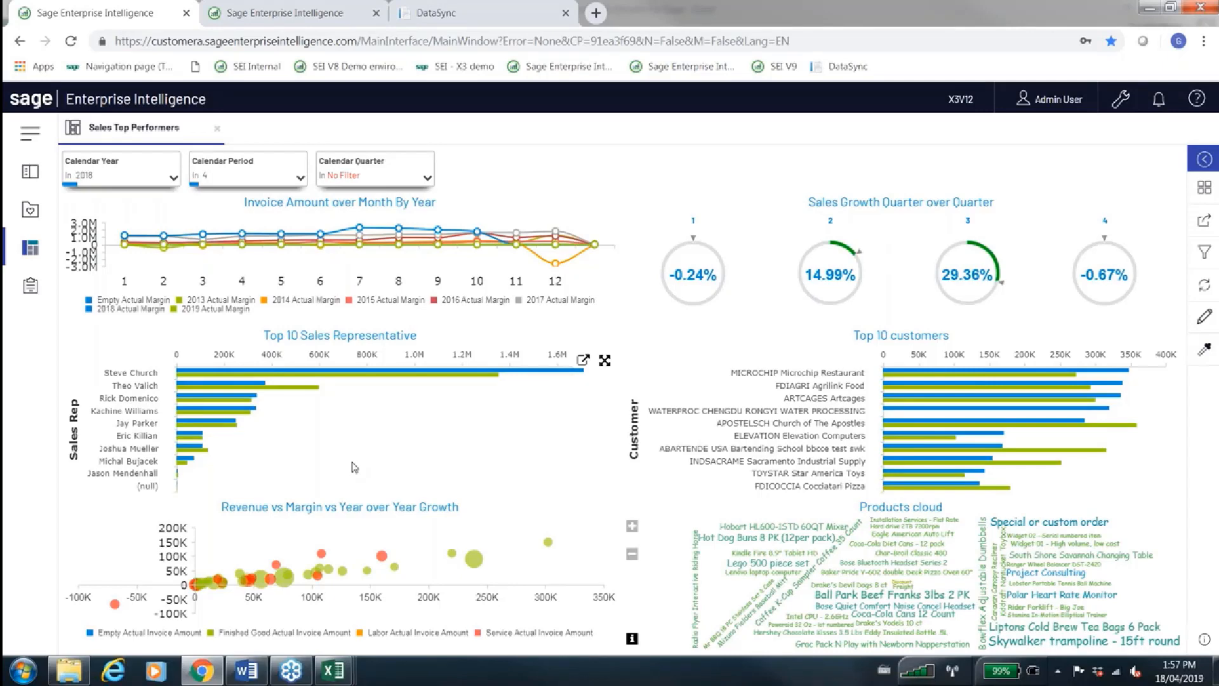
left_click(283, 7)
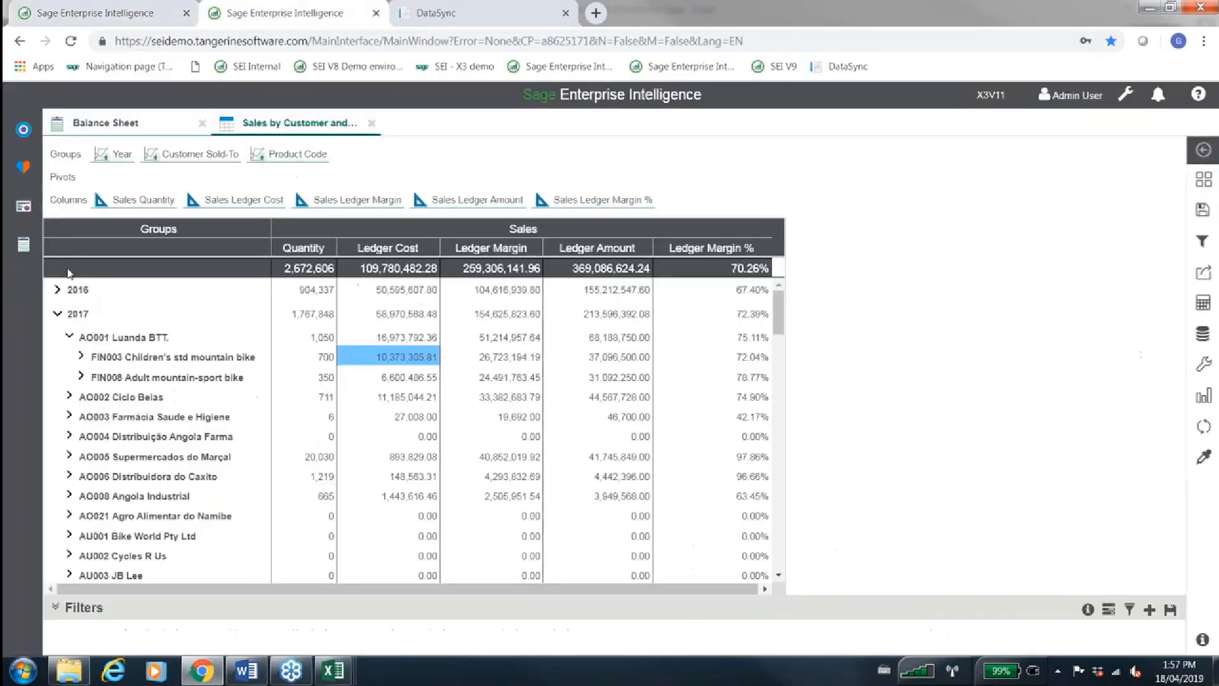
left_click(23, 130)
left_click(57, 312)
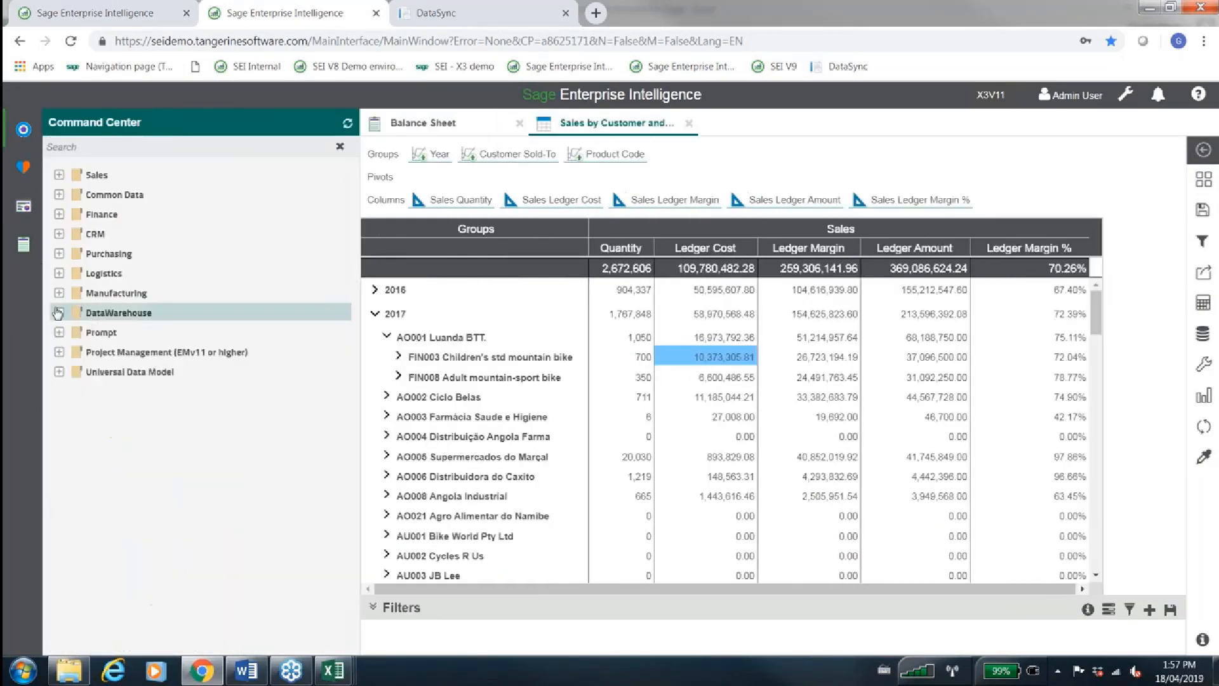
left_click(58, 292)
left_click(75, 312)
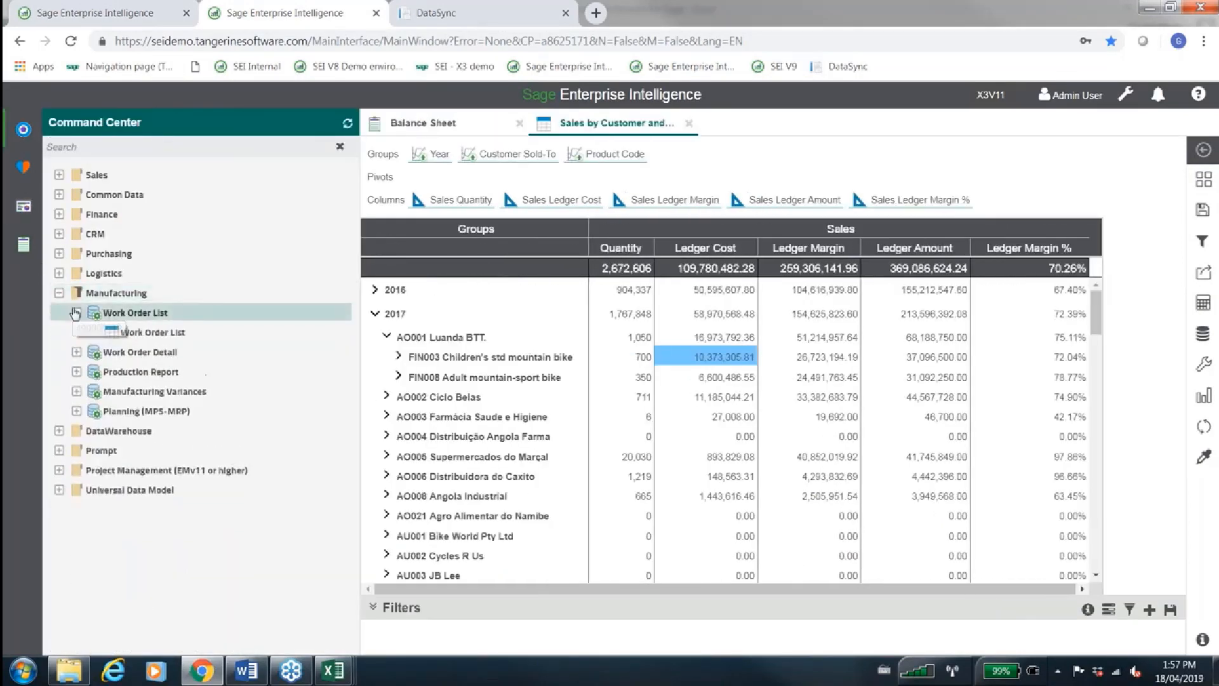
left_click(76, 352)
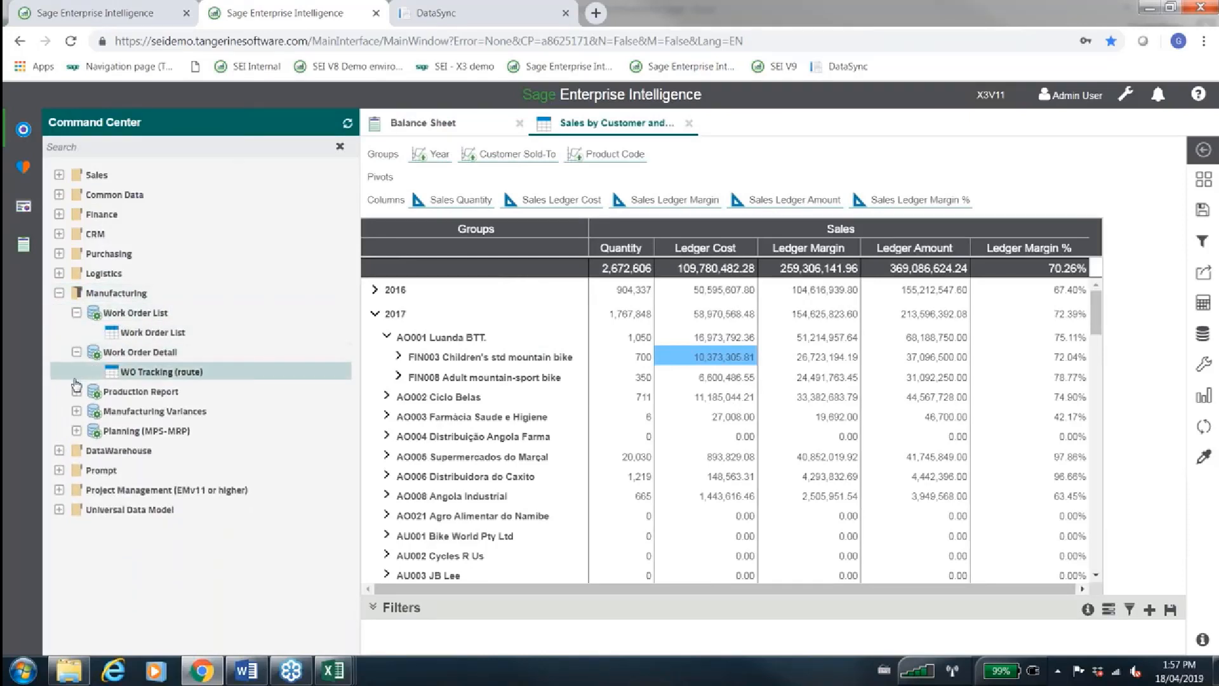
left_click(76, 391)
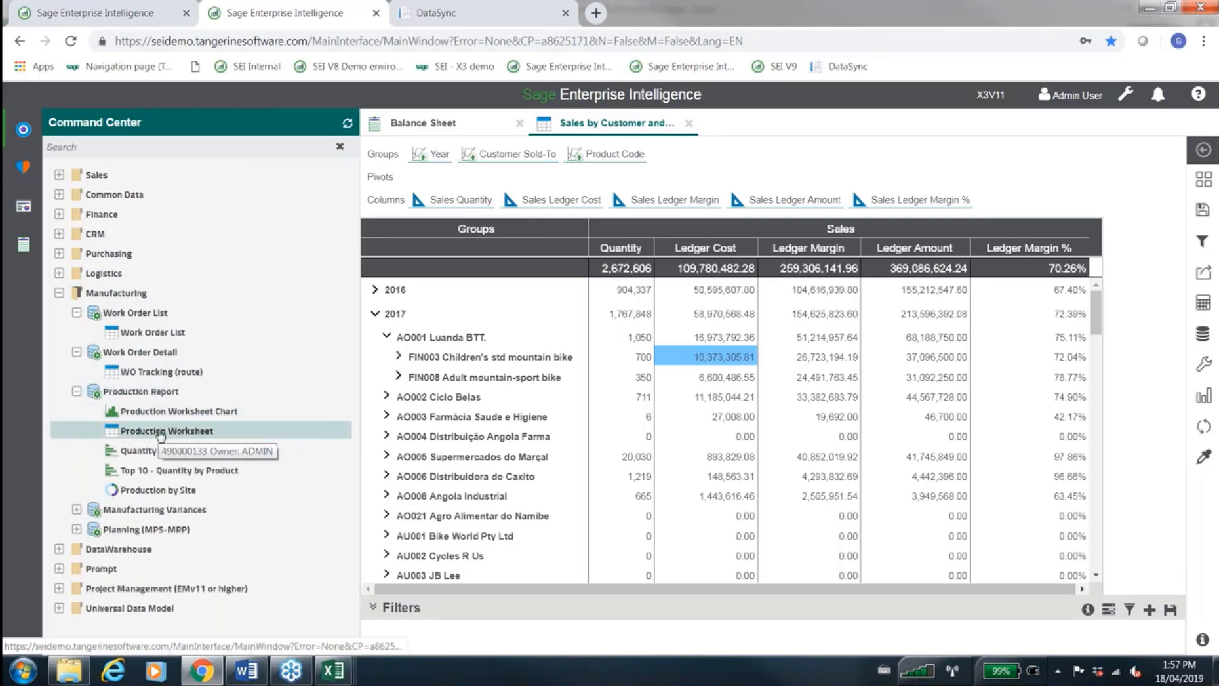
Open the Work Order List worksheet and expand its 1 Firm status group
left_click(149, 333)
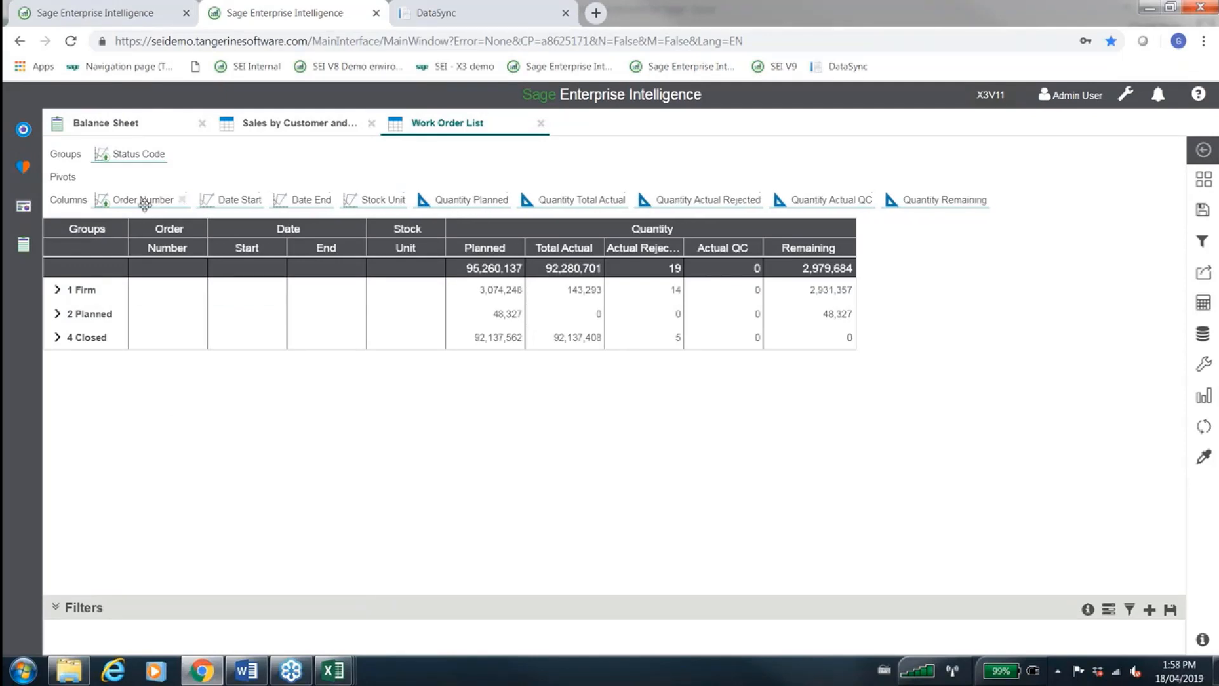
left_click(64, 296)
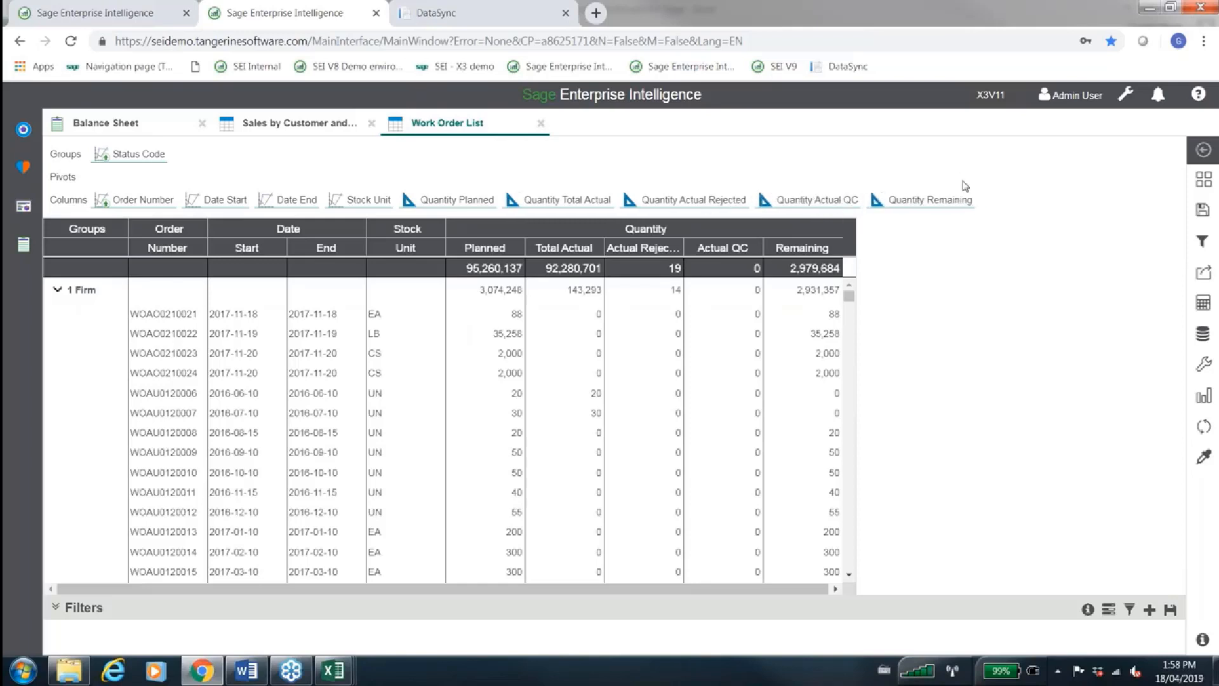
Review the dimensions available for the Work Order List worksheet, and close the Dimensions and Measures list
left_click(1206, 332)
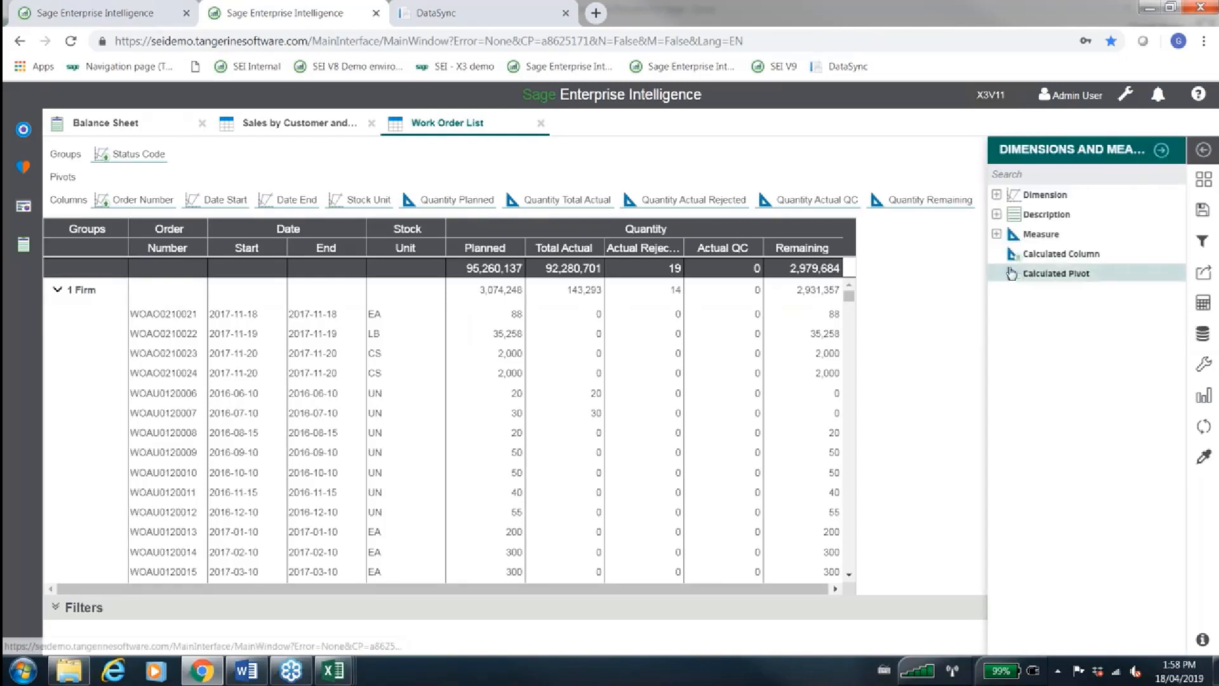
left_click(996, 195)
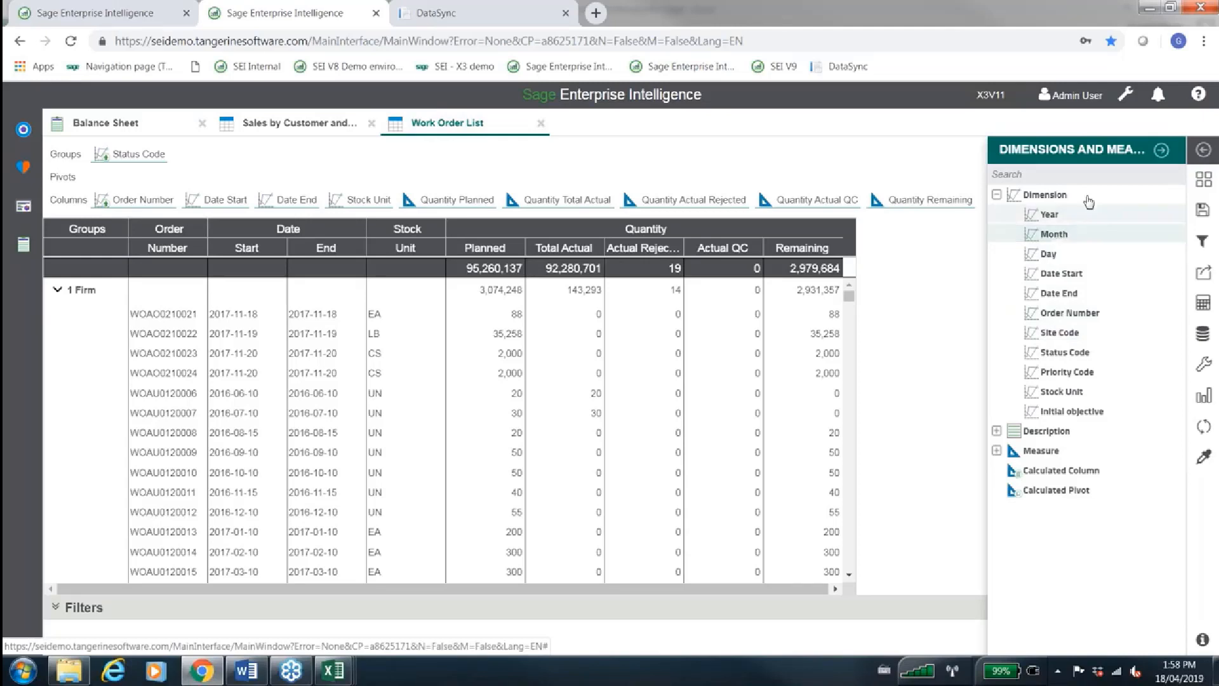
left_click(995, 195)
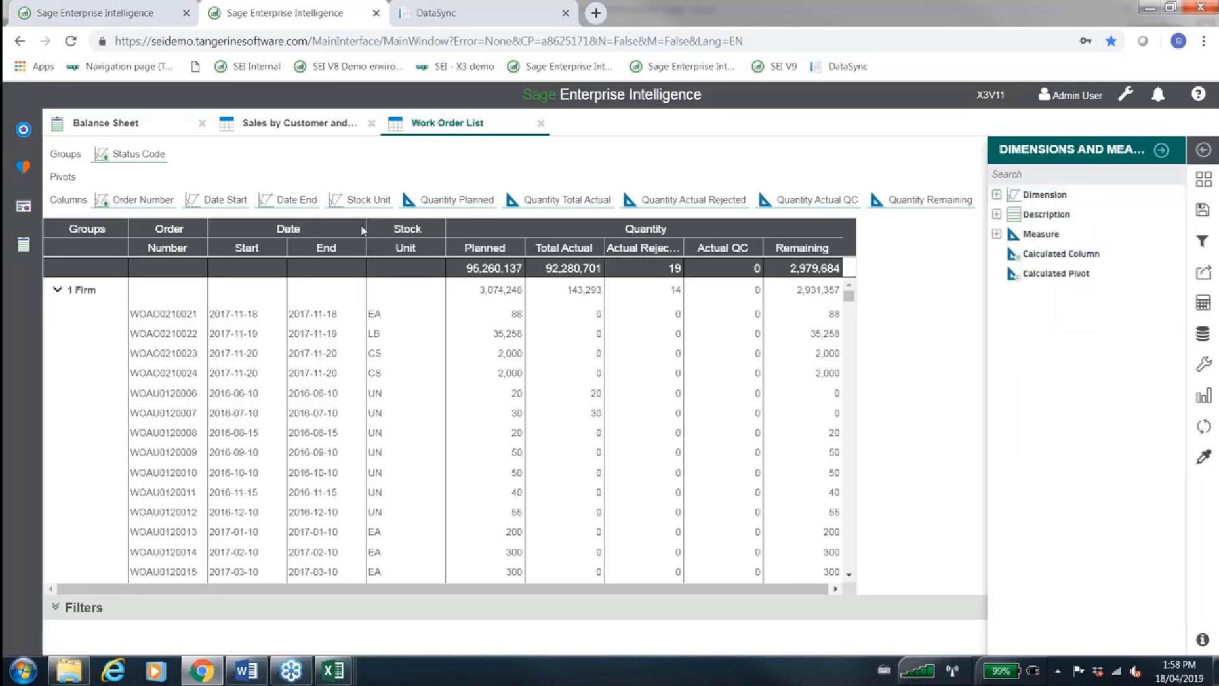
left_click(1163, 152)
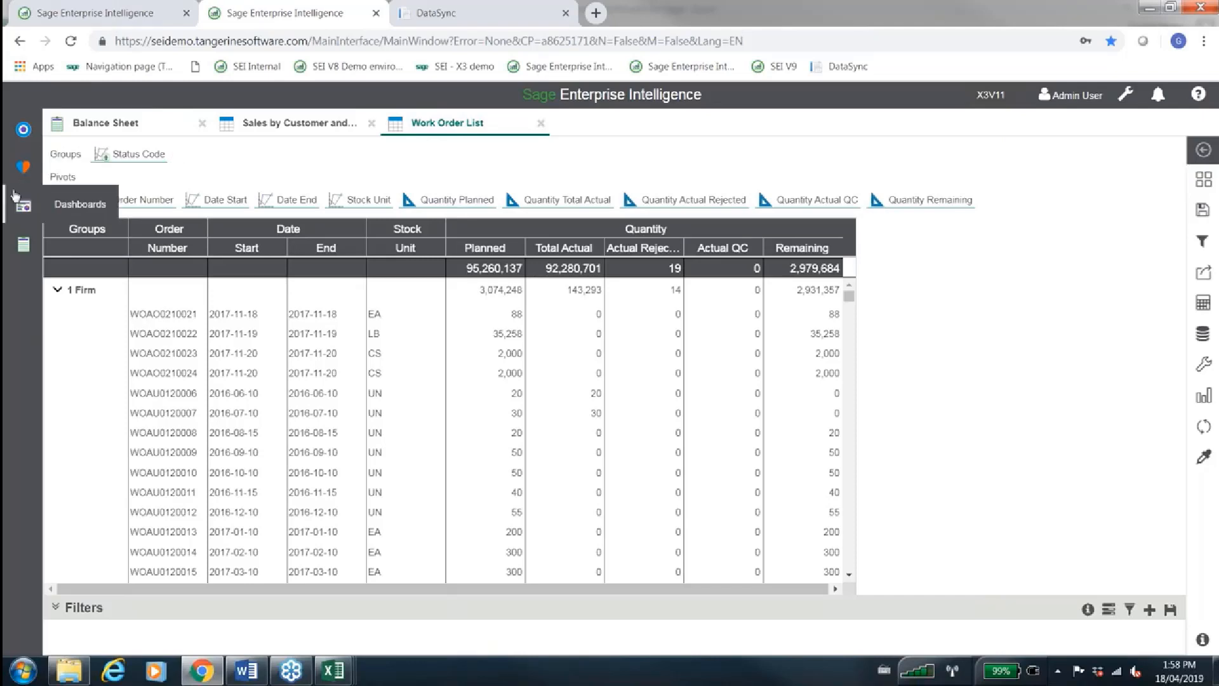
Reopen the Command Center and expand Manufacturing Variances and Planning (MPS-MRP) to see their worksheets
left_click(22, 136)
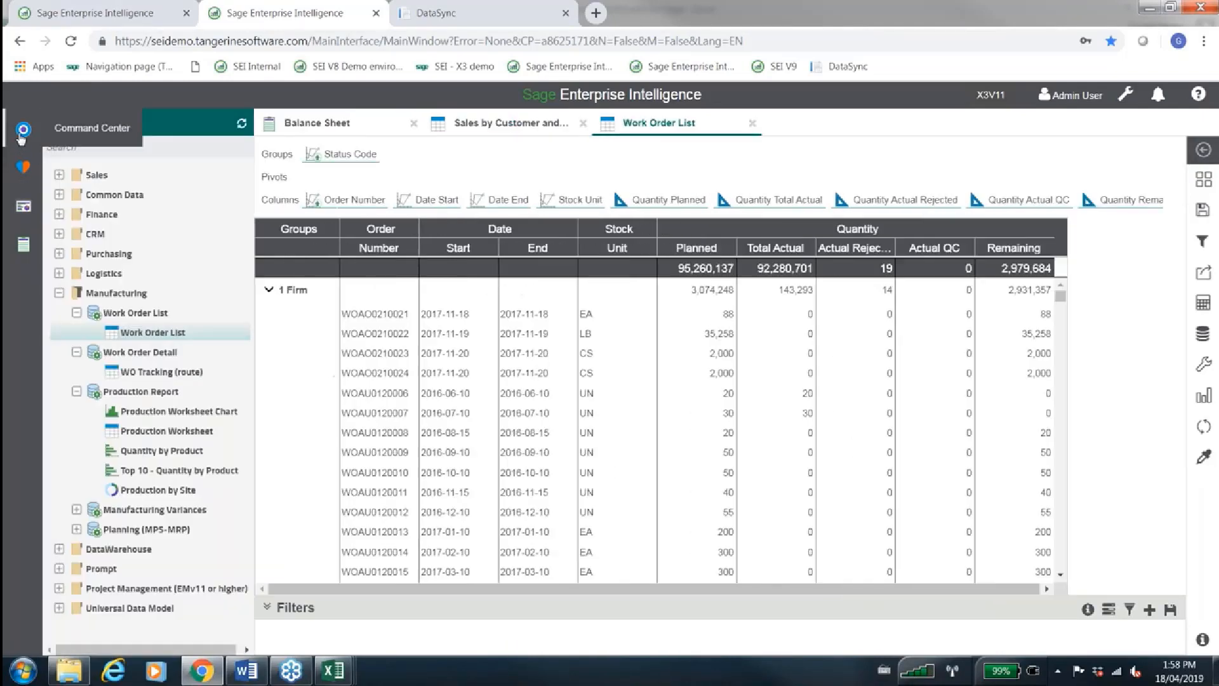
left_click(76, 509)
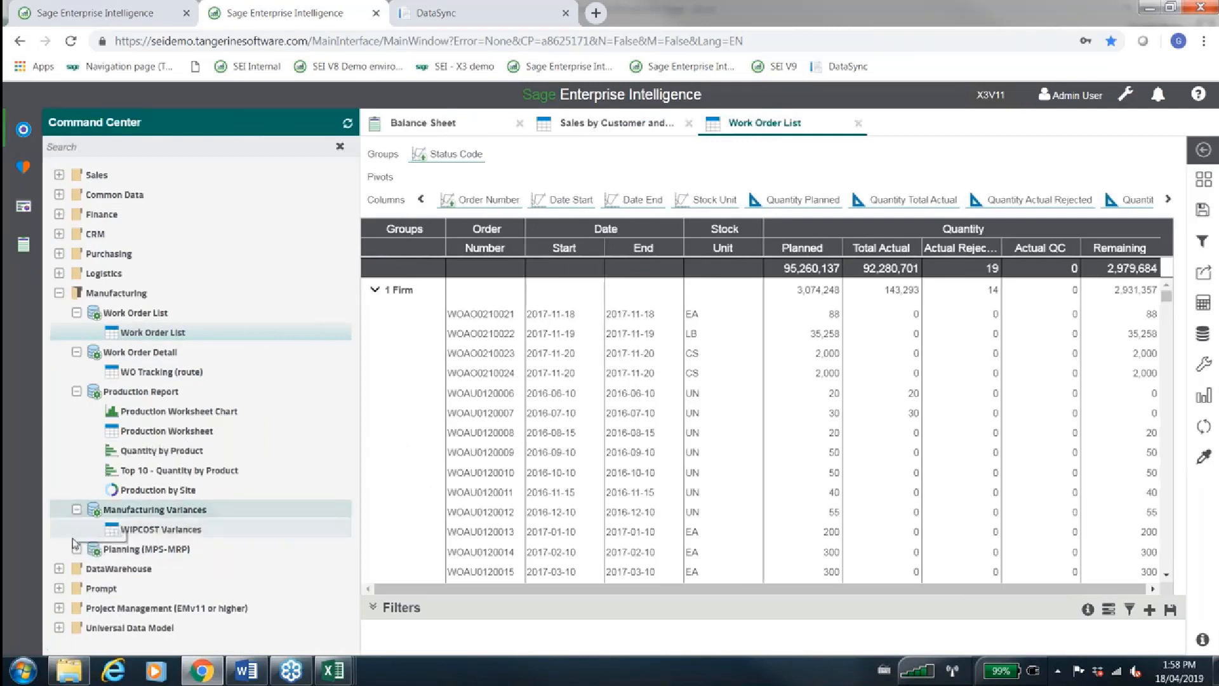
left_click(76, 549)
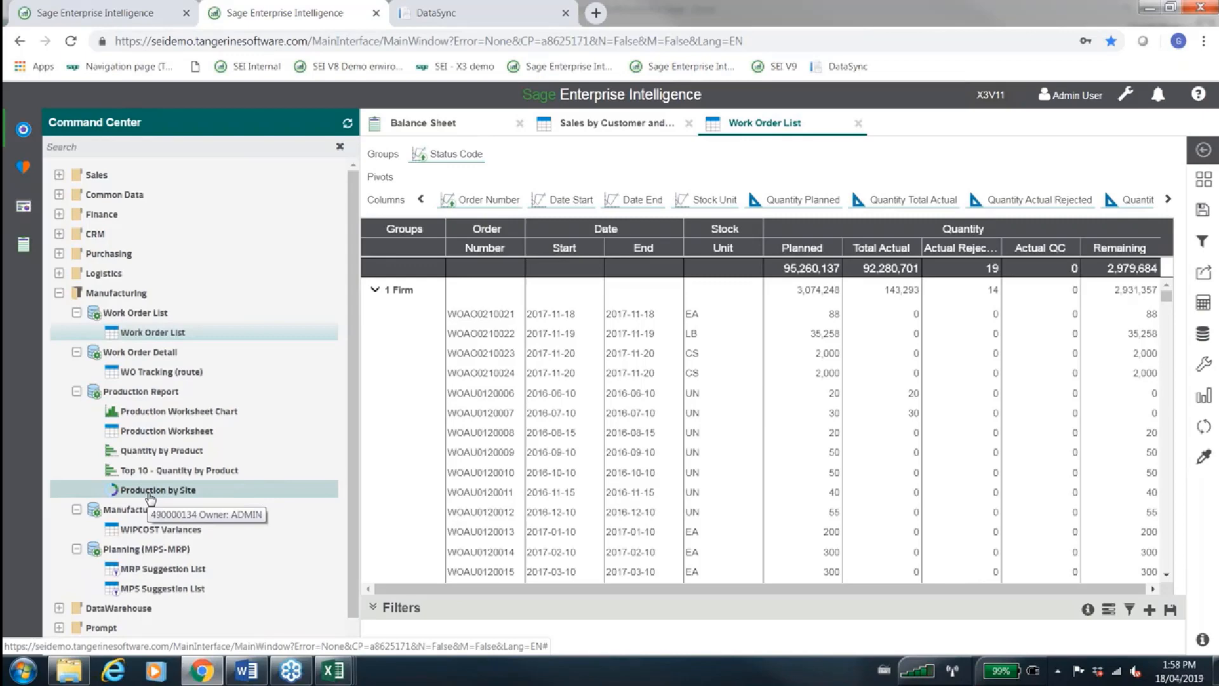
Compare the X3V12 Sales Top Performers dashboard with the X3V11 Work Order List, ending on the dashboard
left_click(147, 5)
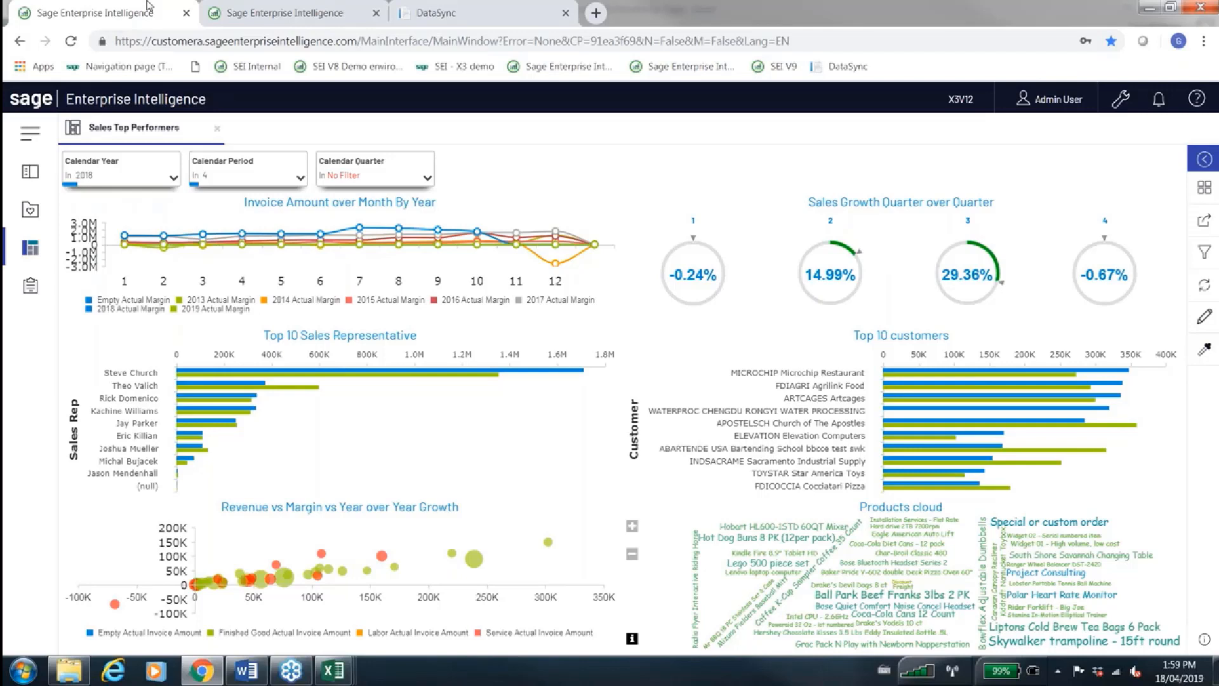
left_click(227, 5)
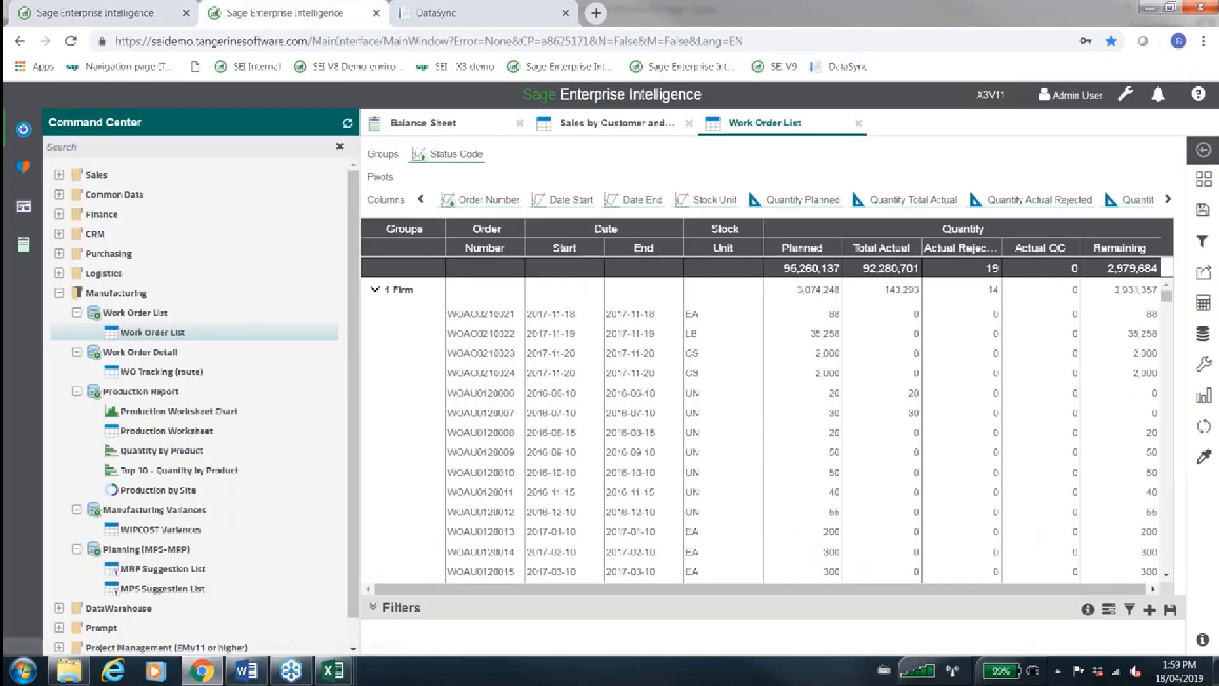
left_click(147, 7)
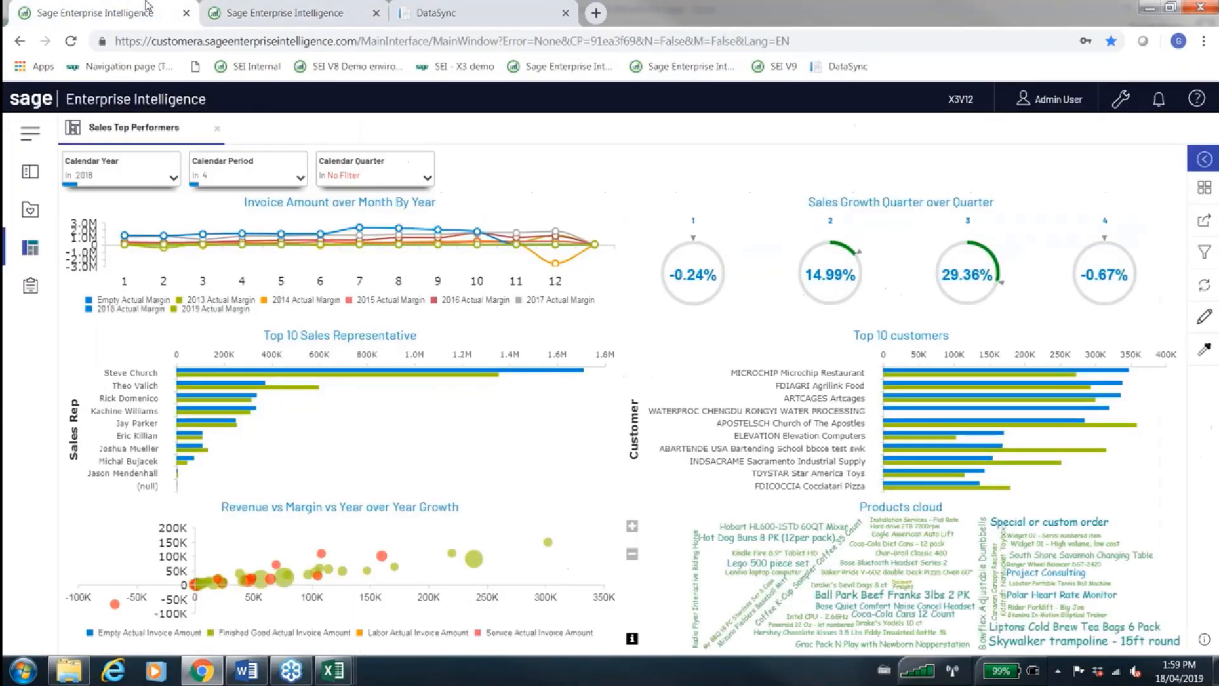